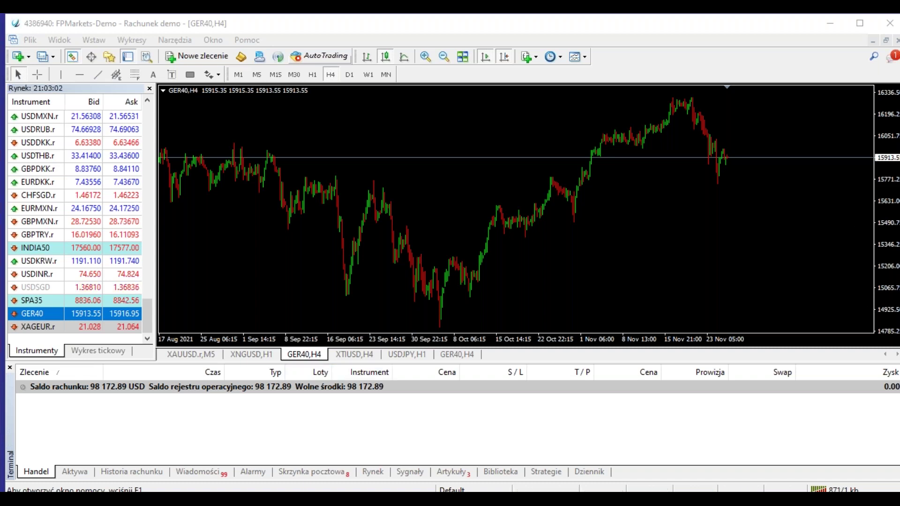
- Set the GER40 chart to the H1 timeframe, zoomed out to cover the price history from early October to 25 November
{"action": "left_click", "coordinate": [320, 355]}
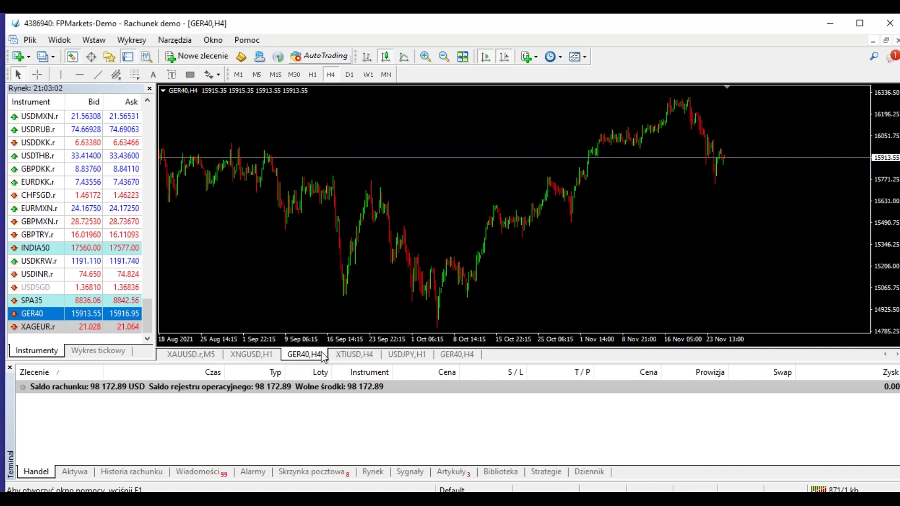
{"action": "left_click", "coordinate": [441, 58]}
{"action": "double_click", "coordinate": [425, 58]}
{"action": "left_click", "coordinate": [275, 75]}
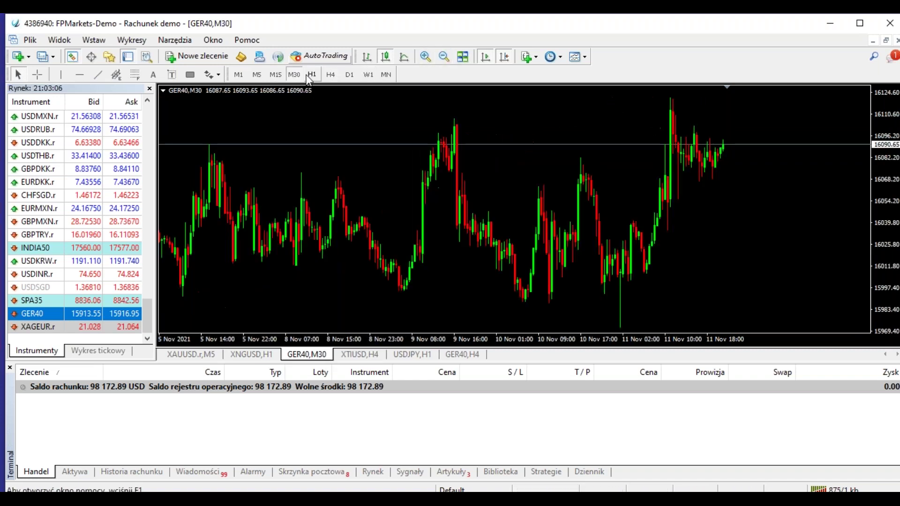
{"action": "left_click", "coordinate": [312, 75]}
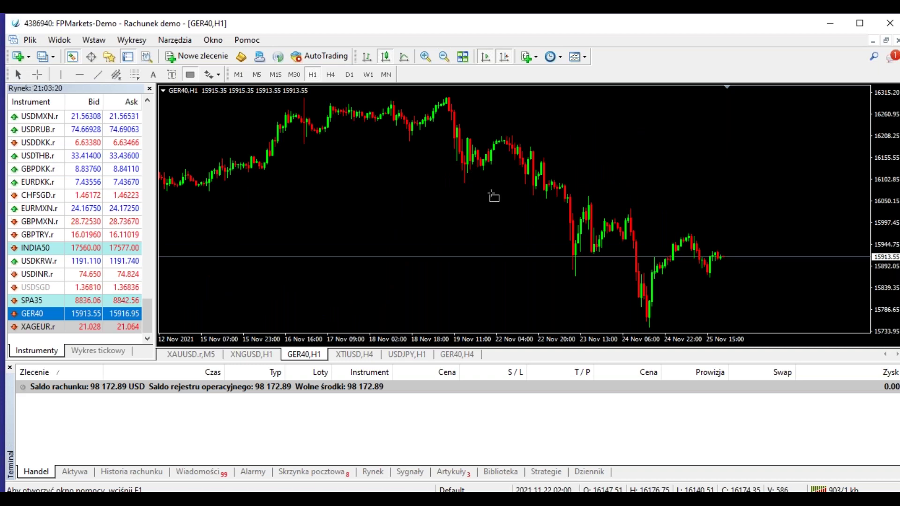
{"action": "left_click", "coordinate": [445, 56]}
{"action": "left_click", "coordinate": [445, 56]}
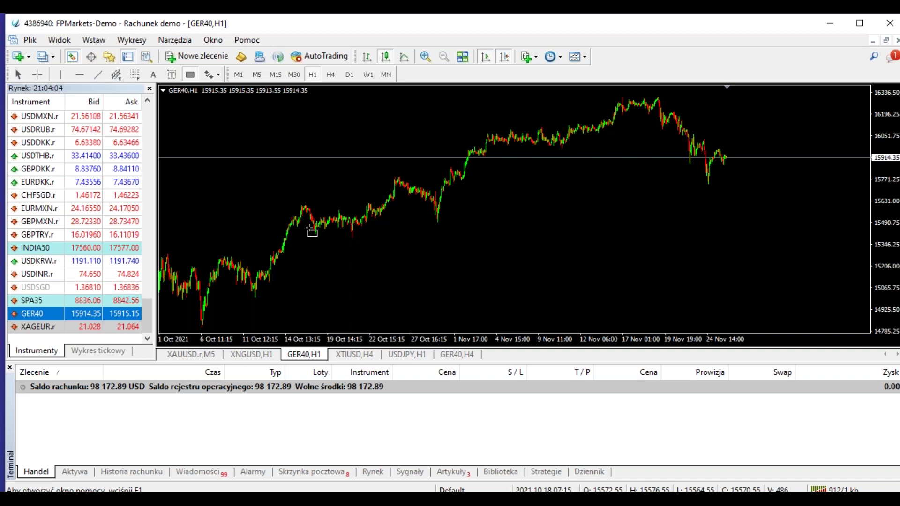
- Open a 1.00-lot sell position on GER40 with one-click trading and hide the one-click panel
{"action": "right_click", "coordinate": [324, 221]}
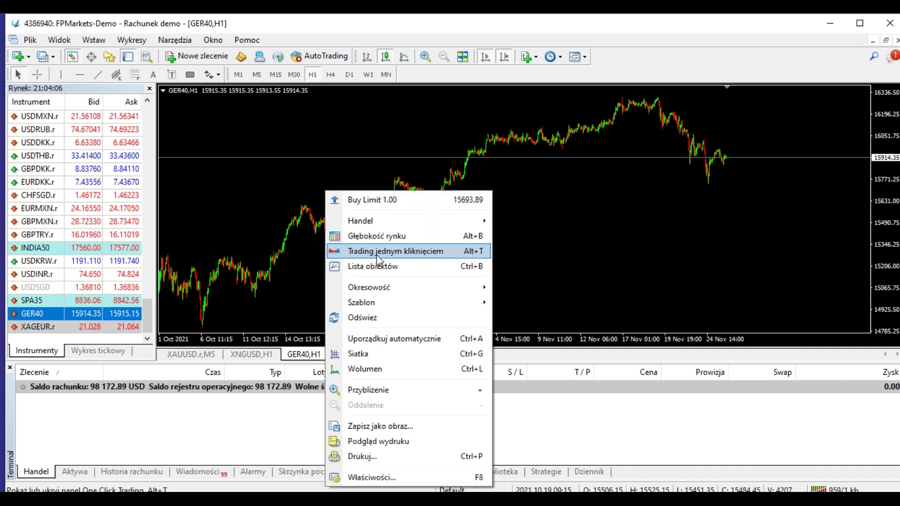
{"action": "left_click", "coordinate": [375, 251]}
{"action": "left_click", "coordinate": [211, 121]}
{"action": "right_click", "coordinate": [659, 183]}
{"action": "left_click", "coordinate": [725, 245]}
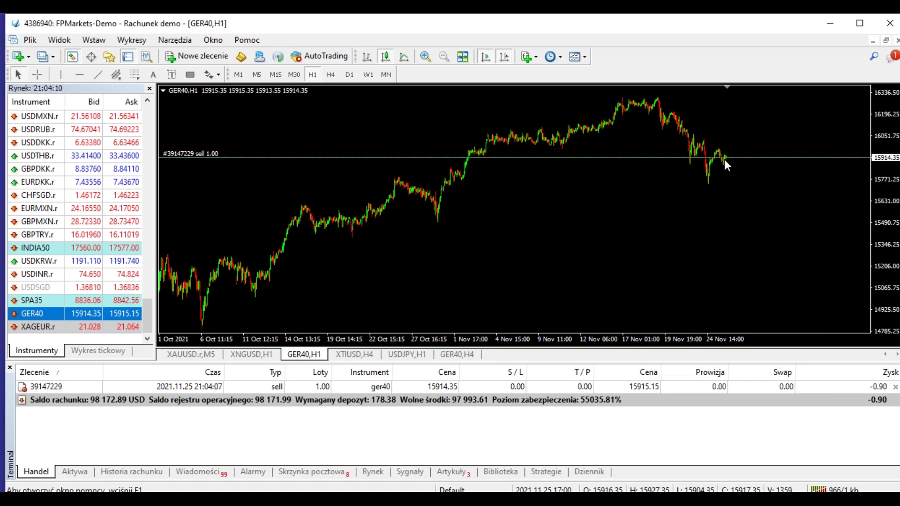
- Set the GER40 sell position's stop loss to 15970.08 and its take profit to 15734.84 on the chart
{"action": "left_click_drag", "start_coordinate": [725, 181], "coordinate": [727, 148]}
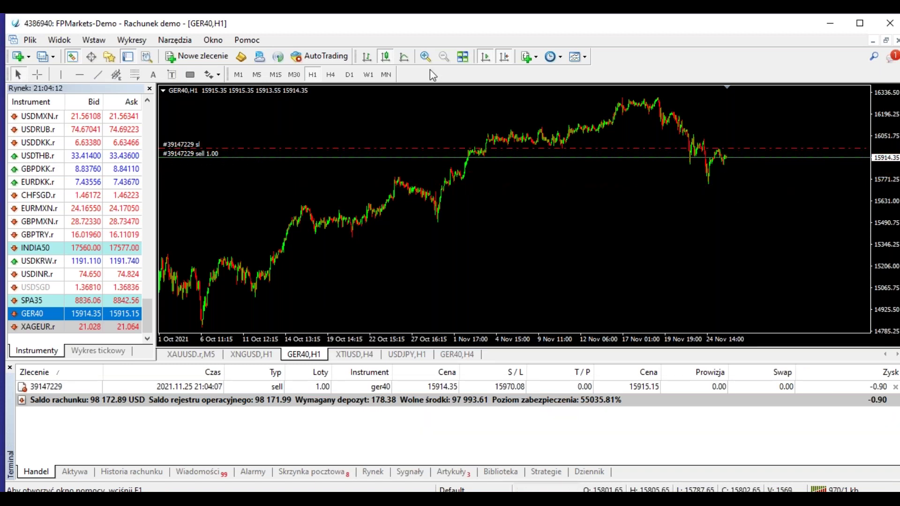
{"action": "left_click", "coordinate": [425, 57]}
{"action": "left_click_drag", "start_coordinate": [688, 244], "coordinate": [694, 313]}
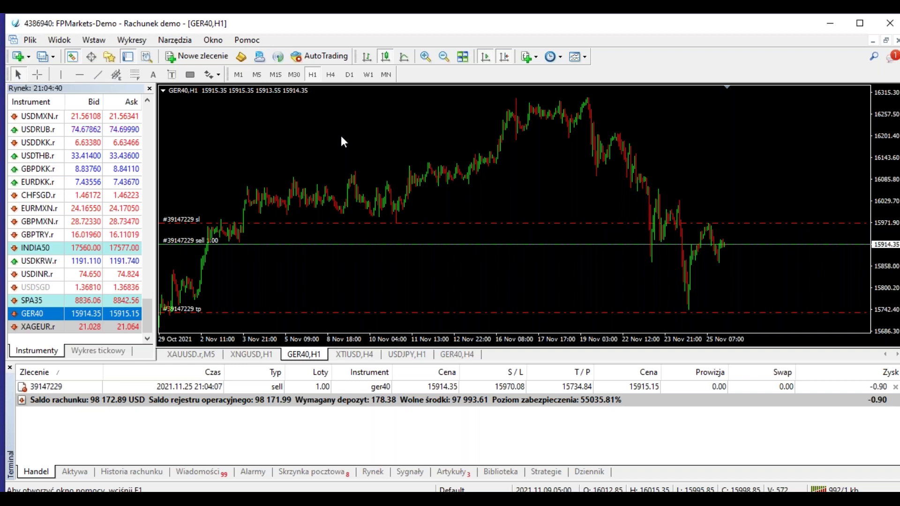
{"action": "left_click", "coordinate": [432, 58]}
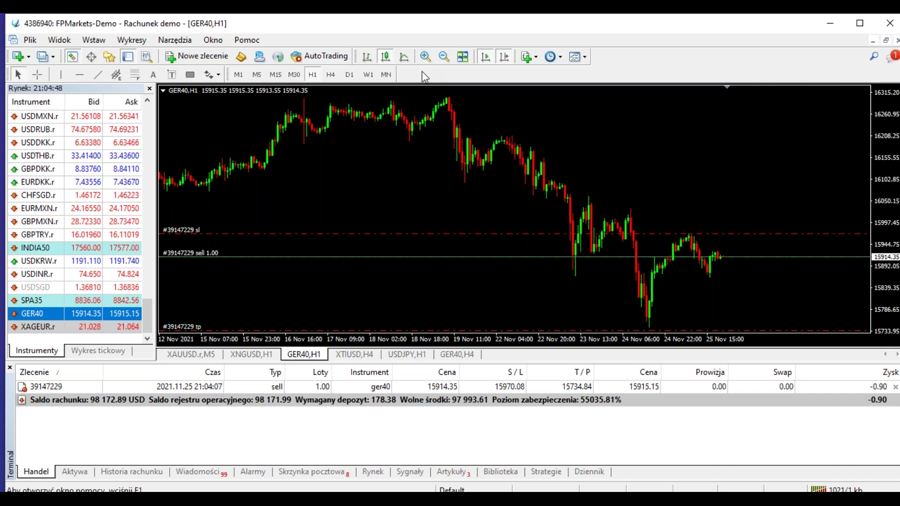
{"action": "key", "text": "ctrl+f"}
{"action": "key", "text": "Escape"}
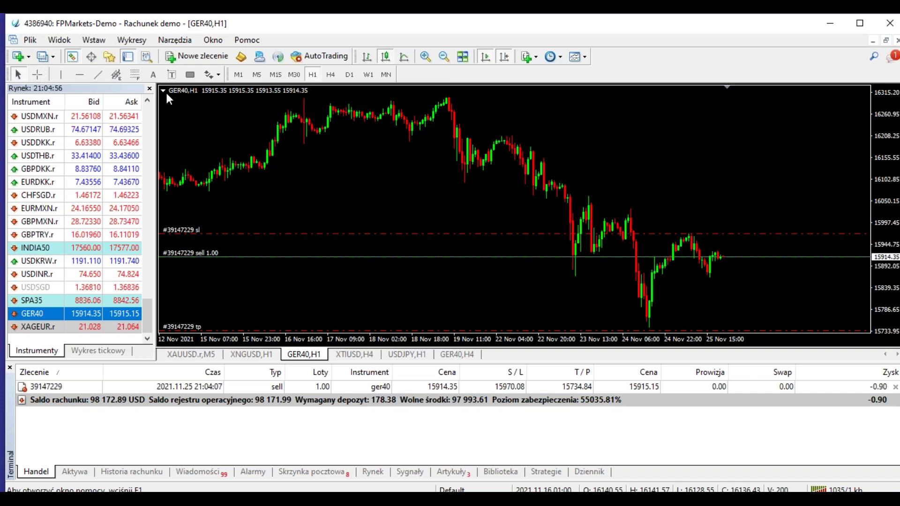
{"action": "left_click", "coordinate": [37, 74]}
{"action": "key", "text": "Escape"}
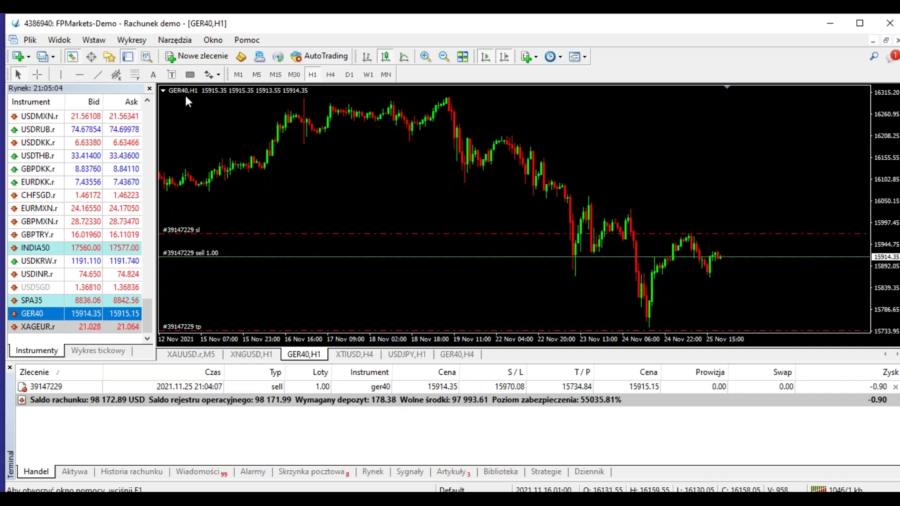
- Draw a rectangle around the 23–24 November correction and place an identical copy over the rise from the 24 November low
{"action": "left_click", "coordinate": [94, 40]}
{"action": "mouse_move", "coordinate": [155, 137]}
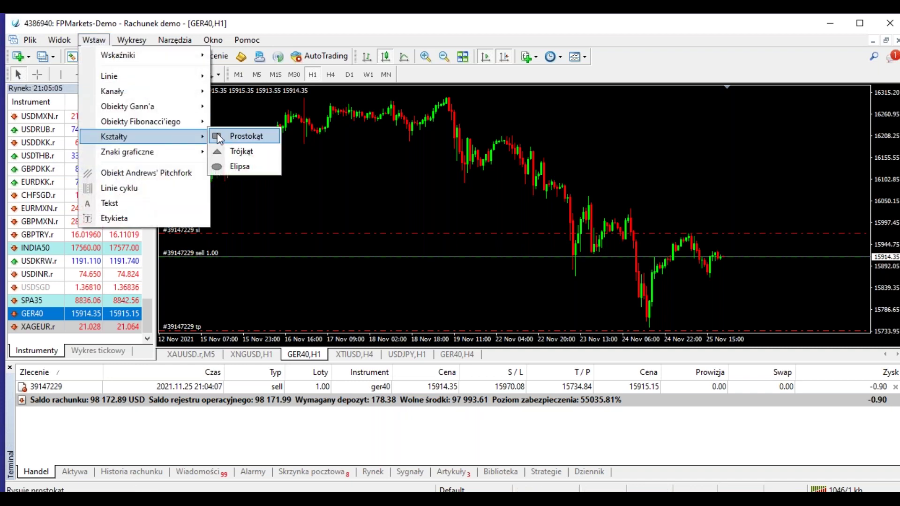
{"action": "left_click", "coordinate": [234, 136]}
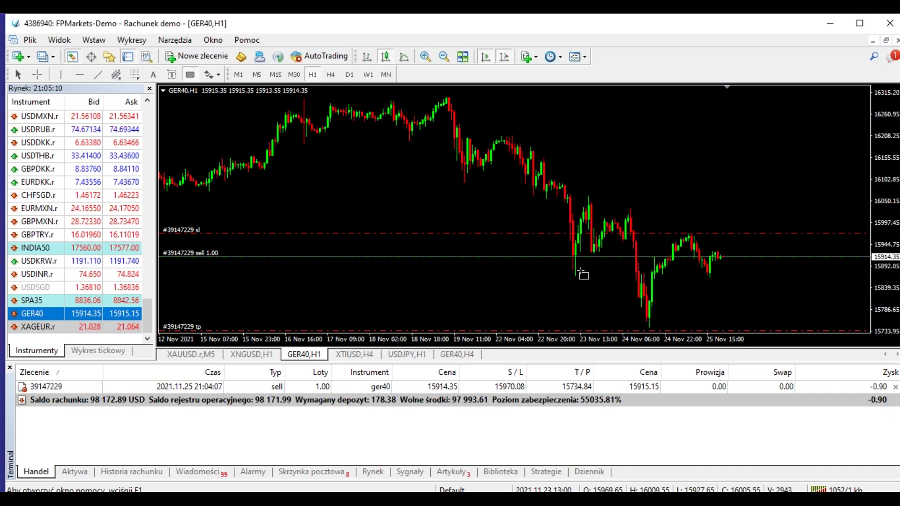
{"action": "left_click_drag", "start_coordinate": [568, 277], "coordinate": [645, 195]}
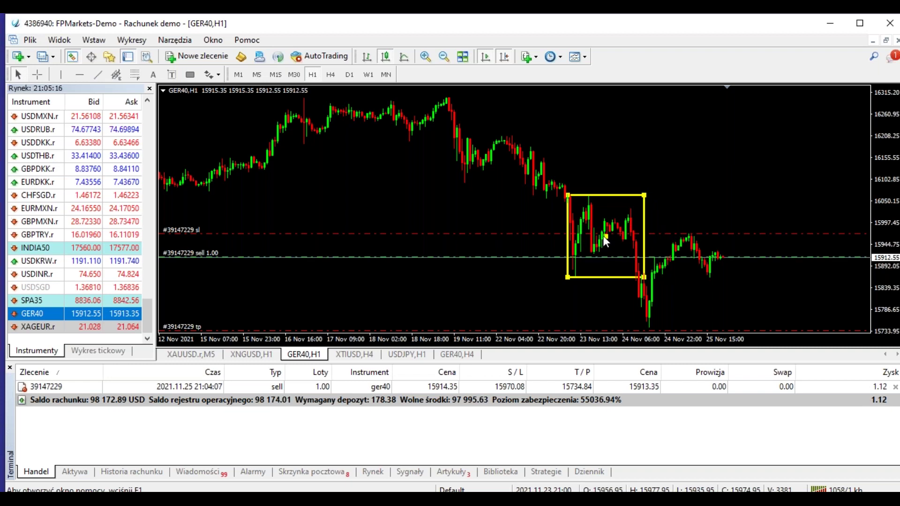
{"action": "left_click_drag", "start_coordinate": [604, 235], "coordinate": [683, 285]}
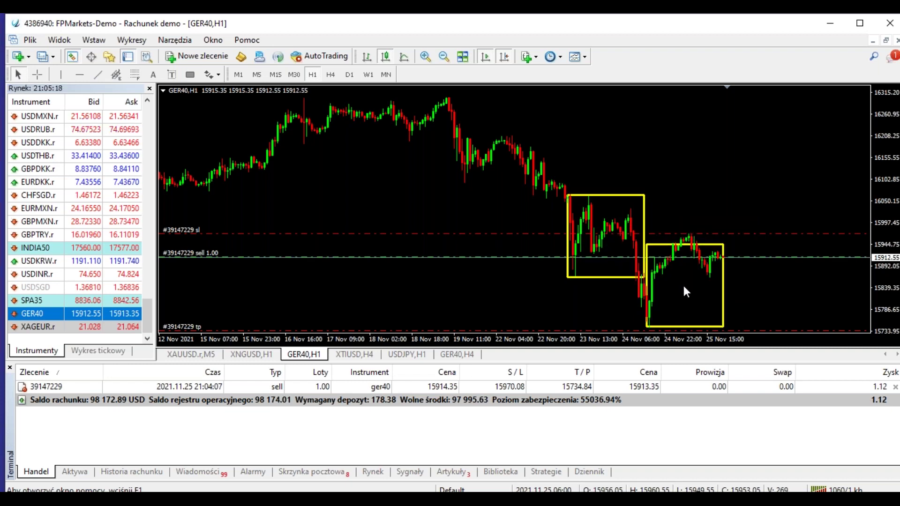
{"action": "left_click", "coordinate": [424, 57]}
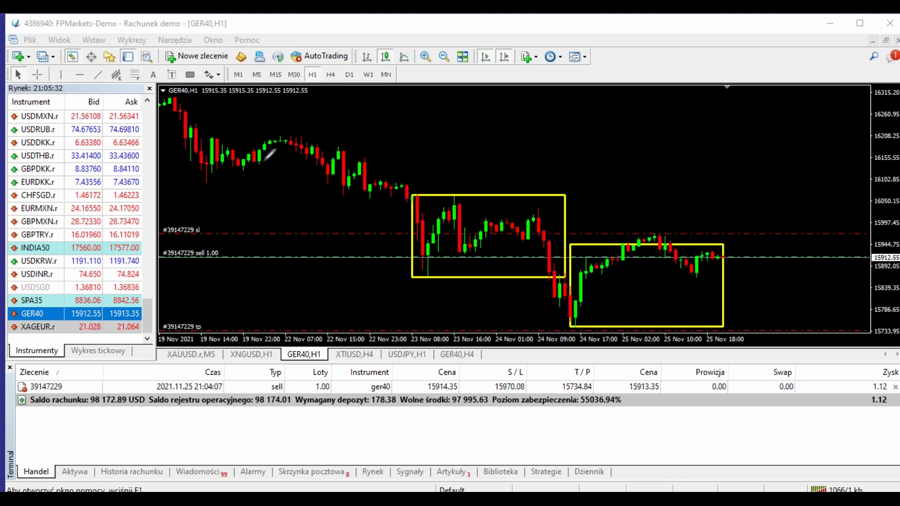
- Sketch the fall and rebound into the first rectangle freehand, and move the sell position's take profit to 15741.77
{"action": "mouse_move", "coordinate": [257, 172]}
{"action": "left_mouse_down"}
{"action": "mouse_move", "coordinate": [306, 168]}
{"action": "mouse_move", "coordinate": [399, 277]}
{"action": "mouse_move", "coordinate": [448, 193]}
{"action": "left_mouse_up"}
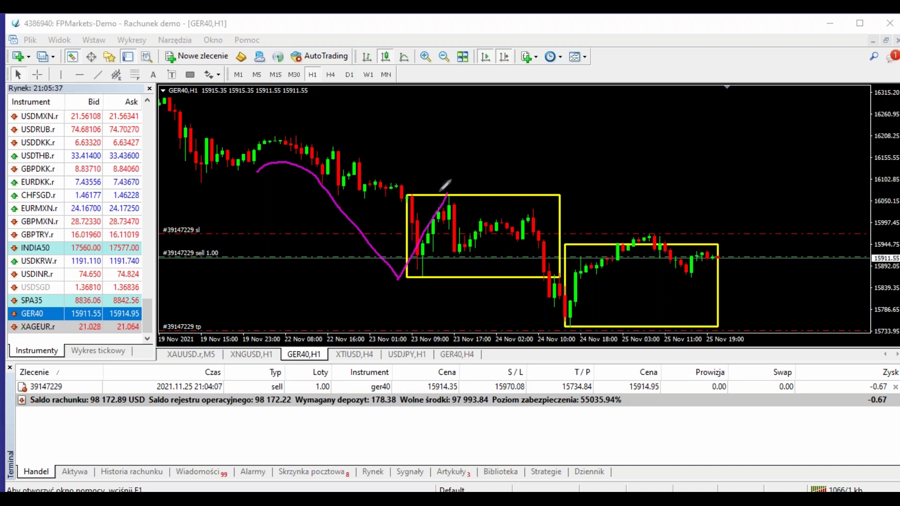
{"action": "left_click_drag", "start_coordinate": [691, 331], "coordinate": [690, 328]}
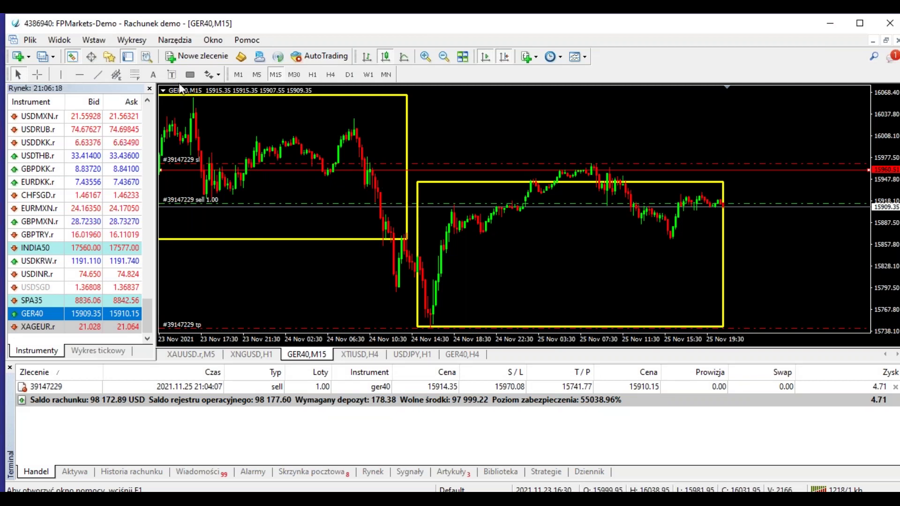
- Draw a Fibonacci retracement from the second rectangle's upper edge to its lower edge and add a horizontal line at the SL 1.33 level
{"action": "left_click", "coordinate": [135, 75]}
{"action": "left_click_drag", "start_coordinate": [486, 181], "coordinate": [681, 326]}
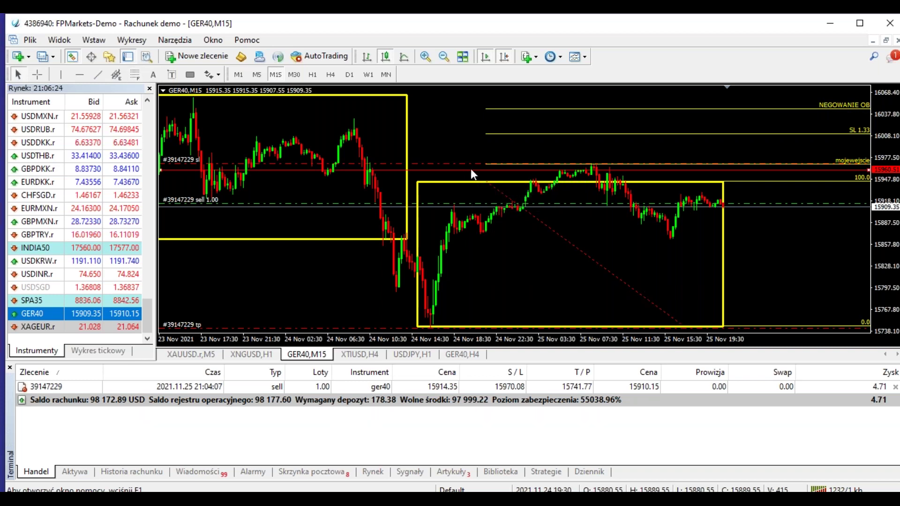
{"action": "left_click", "coordinate": [80, 74]}
{"action": "left_click", "coordinate": [507, 135]}
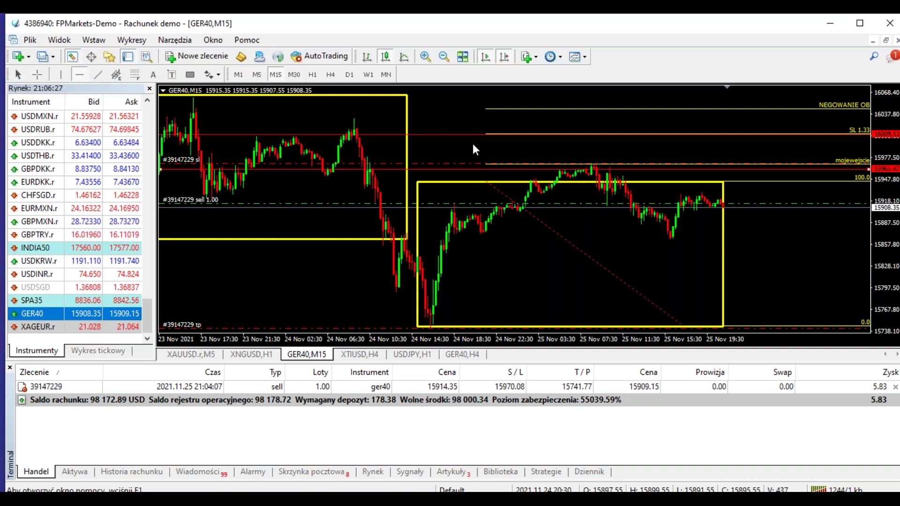
- Try a second Fibonacci retracement from just below the 25 November high up to the SL 1.33 level
{"action": "left_click", "coordinate": [135, 75]}
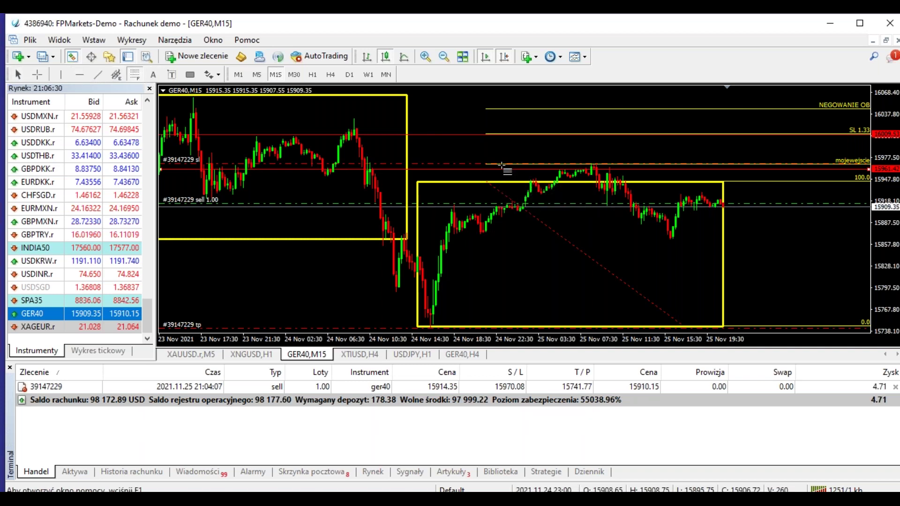
{"action": "left_click_drag", "start_coordinate": [586, 170], "coordinate": [617, 138]}
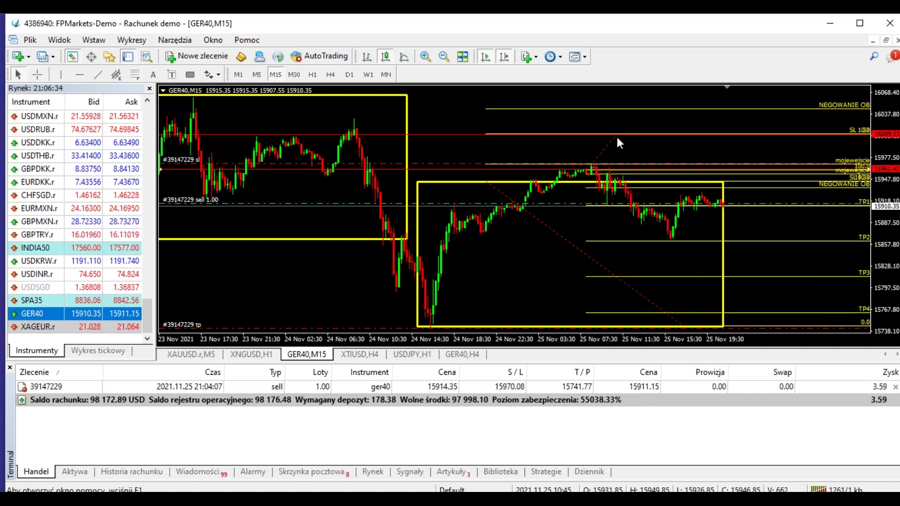
{"action": "left_click_drag", "start_coordinate": [896, 256], "coordinate": [680, 277]}
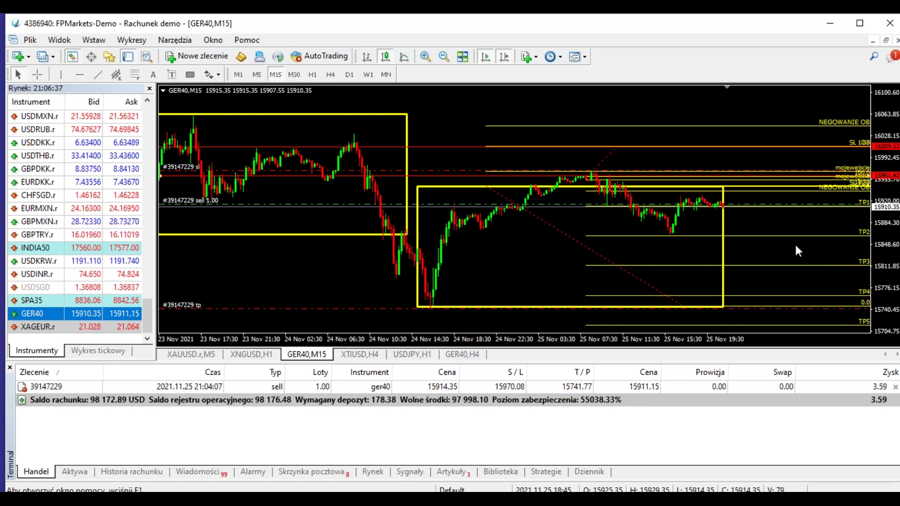
{"action": "double_click", "coordinate": [882, 214]}
{"action": "right_click", "coordinate": [606, 148]}
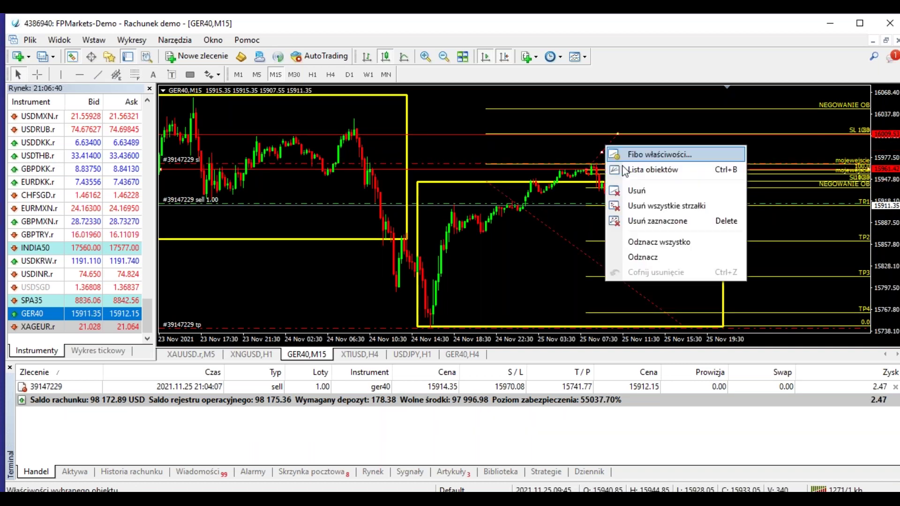
{"action": "left_click", "coordinate": [642, 188]}
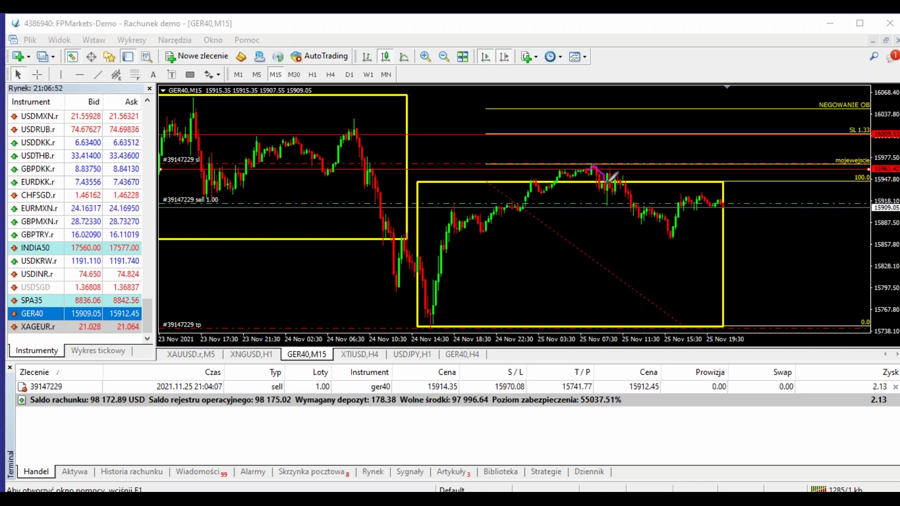
- Mark freehand the drop and pullback after the 25 November high and bracket the short swing where price reaches the second rectangle's upper edge
{"action": "mouse_move", "coordinate": [591, 162]}
{"action": "left_mouse_down"}
{"action": "mouse_move", "coordinate": [591, 187]}
{"action": "mouse_move", "coordinate": [590, 151]}
{"action": "mouse_move", "coordinate": [621, 181]}
{"action": "left_mouse_up"}
{"action": "mouse_move", "coordinate": [605, 182]}
{"action": "left_mouse_down"}
{"action": "mouse_move", "coordinate": [609, 203]}
{"action": "mouse_move", "coordinate": [613, 167]}
{"action": "mouse_move", "coordinate": [621, 170]}
{"action": "mouse_move", "coordinate": [600, 180]}
{"action": "left_mouse_up"}
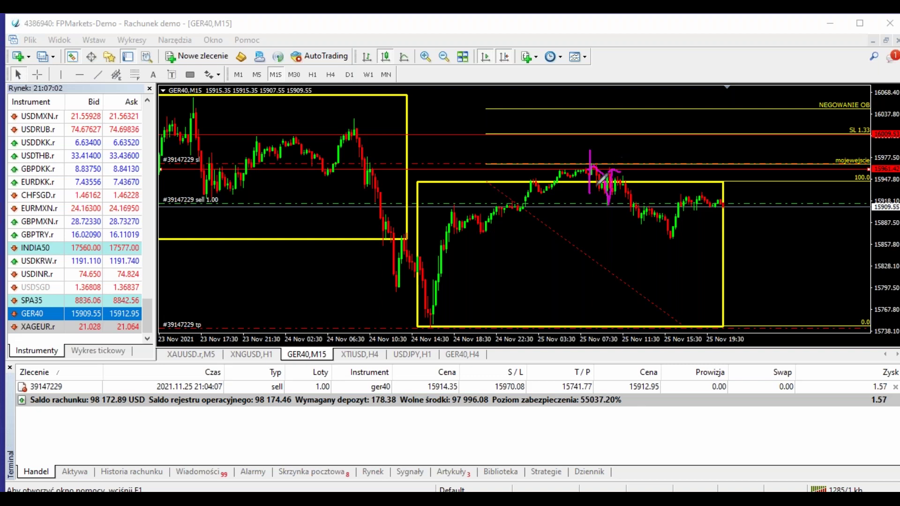
{"action": "left_click_drag", "start_coordinate": [531, 184], "coordinate": [527, 208]}
{"action": "mouse_move", "coordinate": [519, 182]}
{"action": "left_mouse_down"}
{"action": "mouse_move", "coordinate": [538, 183]}
{"action": "mouse_move", "coordinate": [539, 209]}
{"action": "left_mouse_up"}
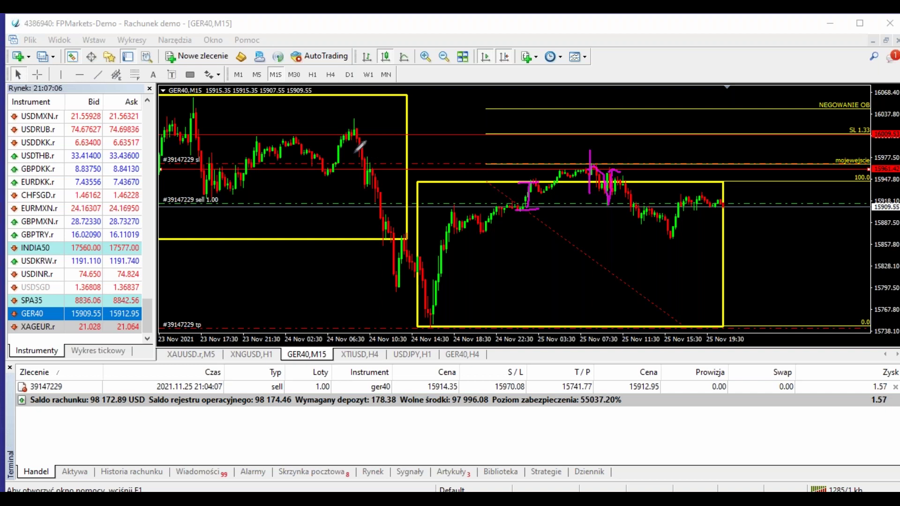
{"action": "left_click_drag", "start_coordinate": [595, 169], "coordinate": [614, 167]}
{"action": "left_click_drag", "start_coordinate": [596, 199], "coordinate": [622, 199]}
- Mark freehand the upper and lower limits of the small swings inside the first rectangle with short horizontal strokes
{"action": "mouse_move", "coordinate": [246, 138]}
{"action": "left_mouse_down"}
{"action": "mouse_move", "coordinate": [272, 139]}
{"action": "mouse_move", "coordinate": [274, 161]}
{"action": "mouse_move", "coordinate": [244, 166]}
{"action": "left_mouse_up"}
{"action": "left_click_drag", "start_coordinate": [233, 190], "coordinate": [257, 193]}
{"action": "left_click_drag", "start_coordinate": [205, 150], "coordinate": [237, 150]}
{"action": "left_click_drag", "start_coordinate": [207, 197], "coordinate": [237, 197]}
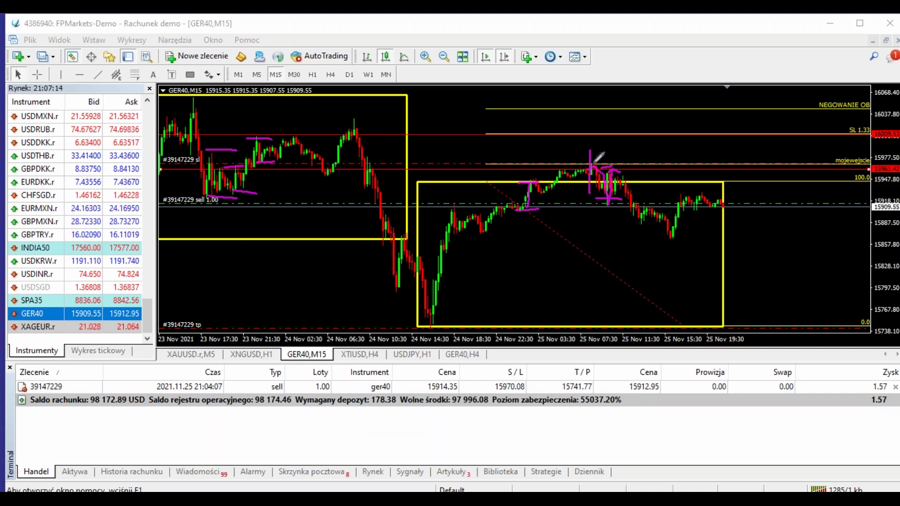
- Mark freehand the highs after the 25 November peak, underline the following low inside the second rectangle, and leave drawing mode
{"action": "mouse_move", "coordinate": [616, 172]}
{"action": "left_mouse_down"}
{"action": "mouse_move", "coordinate": [632, 196]}
{"action": "mouse_move", "coordinate": [646, 192]}
{"action": "mouse_move", "coordinate": [635, 172]}
{"action": "left_mouse_up"}
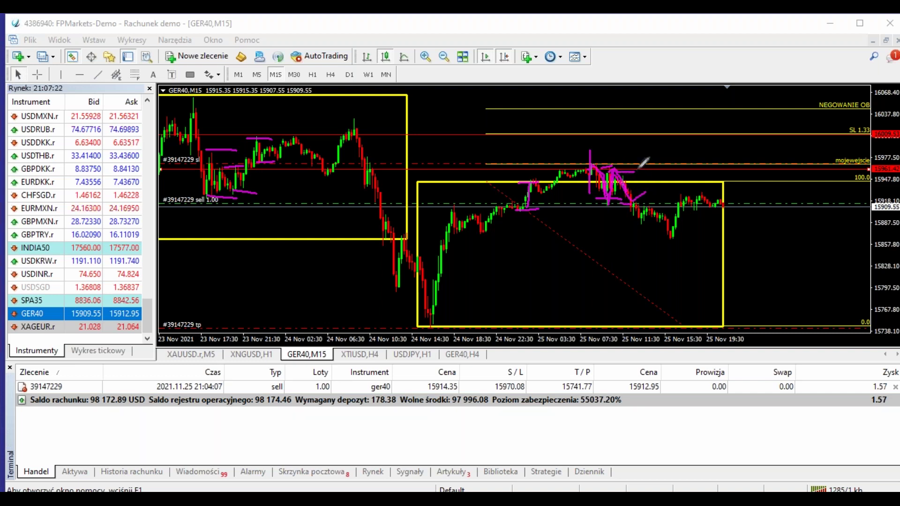
{"action": "mouse_move", "coordinate": [632, 172]}
{"action": "left_mouse_down"}
{"action": "mouse_move", "coordinate": [642, 173]}
{"action": "mouse_move", "coordinate": [574, 167]}
{"action": "left_mouse_up"}
{"action": "left_click_drag", "start_coordinate": [698, 234], "coordinate": [628, 230]}
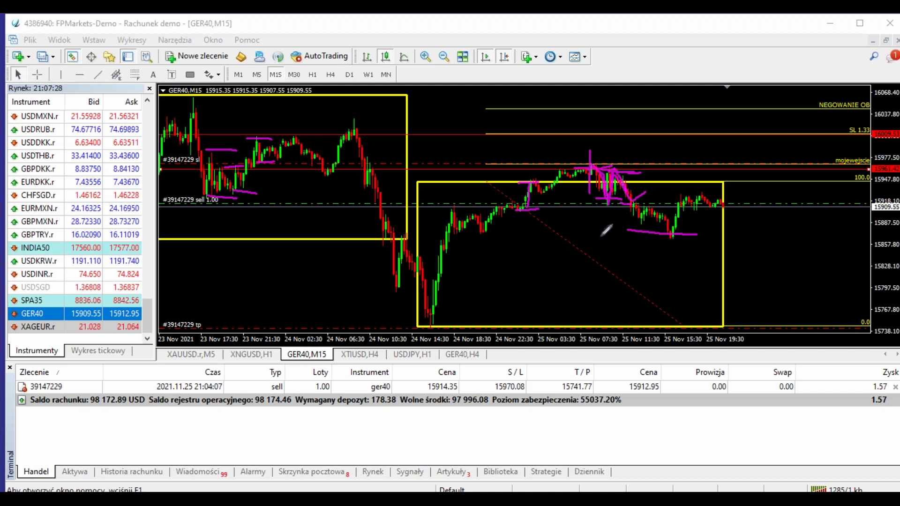
{"action": "left_click", "coordinate": [615, 265]}
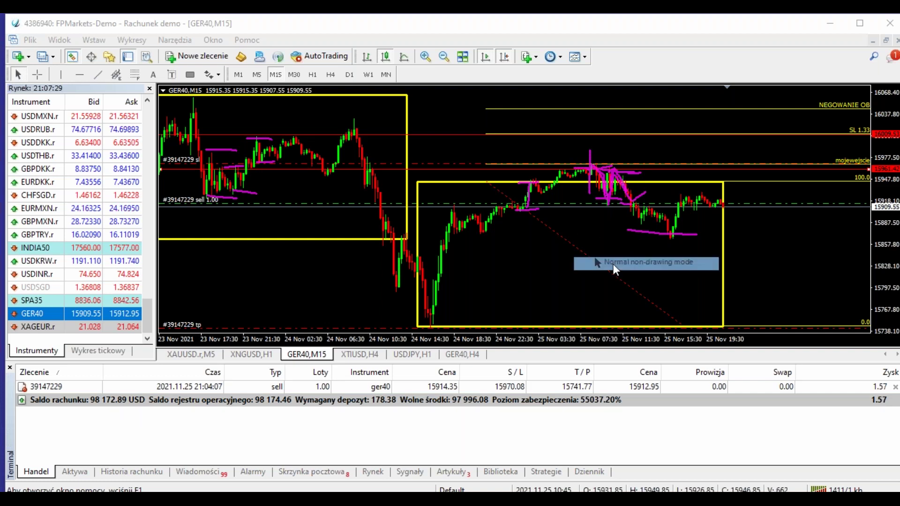
- Delete the extra Fibonacci retracement in the second rectangle's lower half and check the 25 November low with the crosshair
{"action": "right_click", "coordinate": [637, 257]}
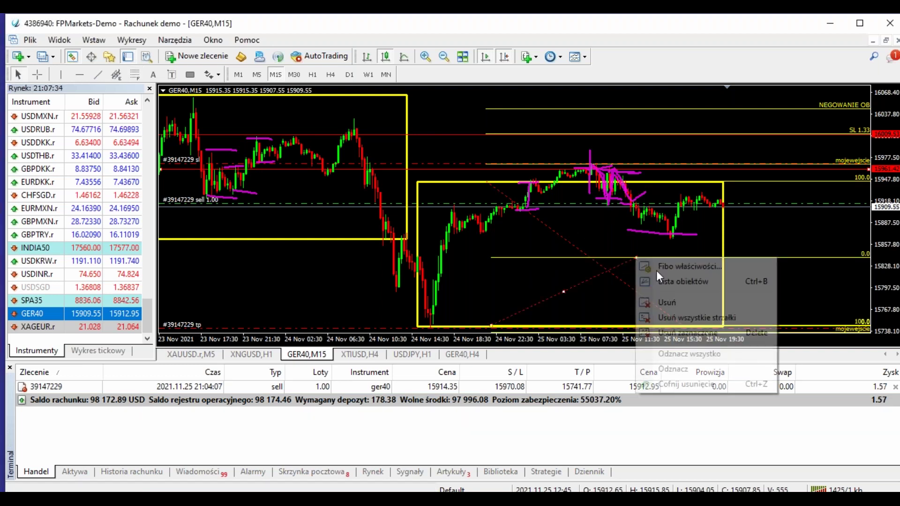
{"action": "left_click", "coordinate": [686, 301]}
{"action": "left_click", "coordinate": [37, 74]}
{"action": "mouse_move", "coordinate": [731, 324]}
{"action": "left_mouse_down"}
{"action": "mouse_move", "coordinate": [733, 179]}
{"action": "mouse_move", "coordinate": [676, 234]}
{"action": "left_mouse_up"}
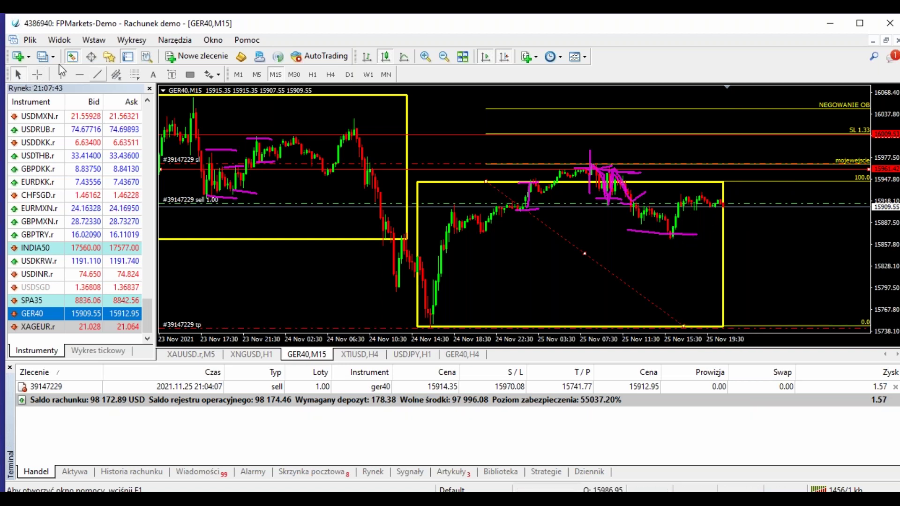
{"action": "left_click", "coordinate": [37, 75]}
{"action": "left_click", "coordinate": [654, 222]}
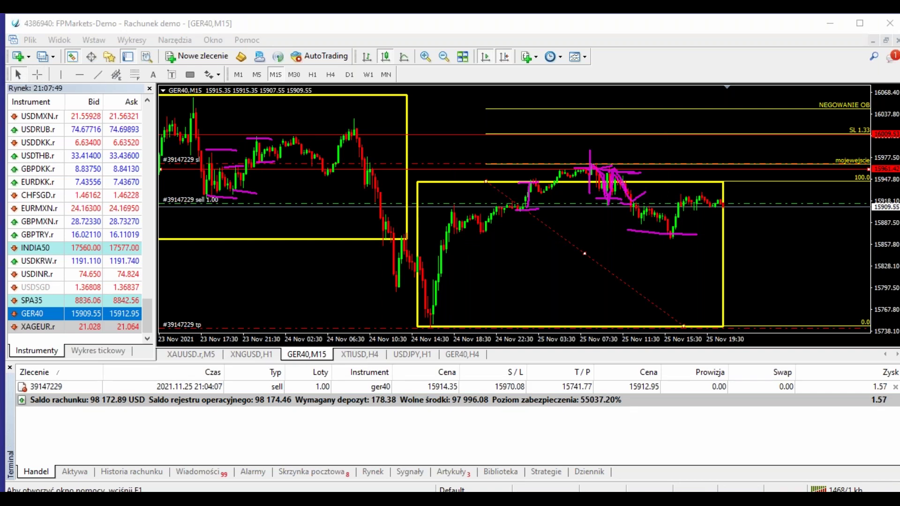
- Sketch freehand arrows projecting a rise from the 25 November low through the mojewejscie level towards SL 1.33, followed by a sideways path
{"action": "left_click_drag", "start_coordinate": [672, 233], "coordinate": [709, 167]}
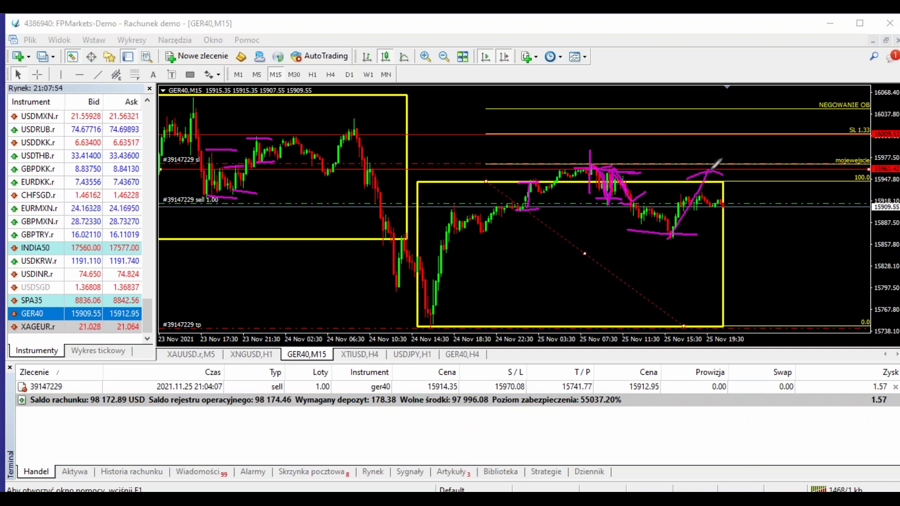
{"action": "mouse_move", "coordinate": [708, 171]}
{"action": "left_mouse_down"}
{"action": "mouse_move", "coordinate": [709, 142]}
{"action": "mouse_move", "coordinate": [729, 140]}
{"action": "left_mouse_up"}
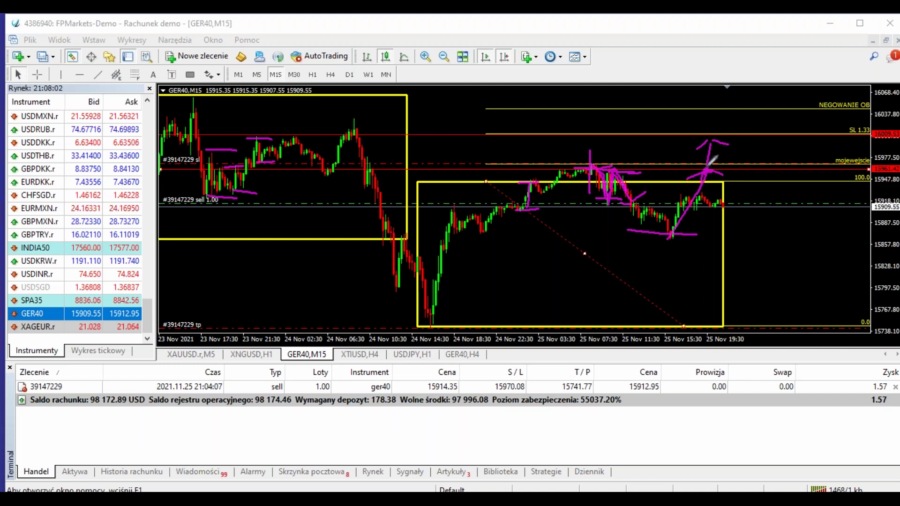
{"action": "mouse_move", "coordinate": [712, 150]}
{"action": "left_mouse_down"}
{"action": "mouse_move", "coordinate": [748, 150]}
{"action": "mouse_move", "coordinate": [756, 162]}
{"action": "mouse_move", "coordinate": [735, 150]}
{"action": "mouse_move", "coordinate": [756, 161]}
{"action": "mouse_move", "coordinate": [764, 159]}
{"action": "mouse_move", "coordinate": [743, 145]}
{"action": "mouse_move", "coordinate": [774, 145]}
{"action": "mouse_move", "coordinate": [759, 146]}
{"action": "left_mouse_up"}
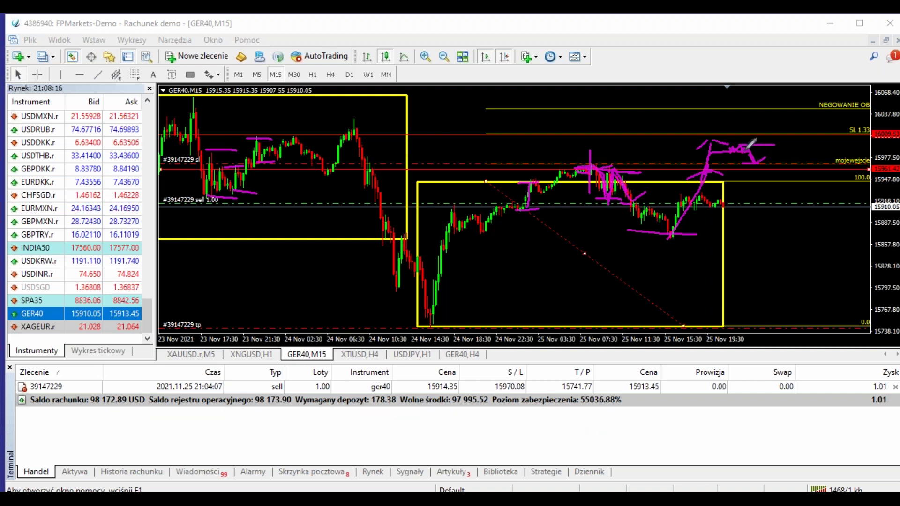
- Add freehand horizontal strokes above the projected path, one just below the SL 1.33 line and one along it
{"action": "mouse_move", "coordinate": [756, 163]}
{"action": "left_mouse_down"}
{"action": "mouse_move", "coordinate": [739, 164]}
{"action": "mouse_move", "coordinate": [764, 143]}
{"action": "left_mouse_up"}
{"action": "left_click_drag", "start_coordinate": [693, 145], "coordinate": [792, 144]}
{"action": "left_click_drag", "start_coordinate": [734, 134], "coordinate": [773, 133]}
{"action": "left_click_drag", "start_coordinate": [773, 133], "coordinate": [707, 132]}
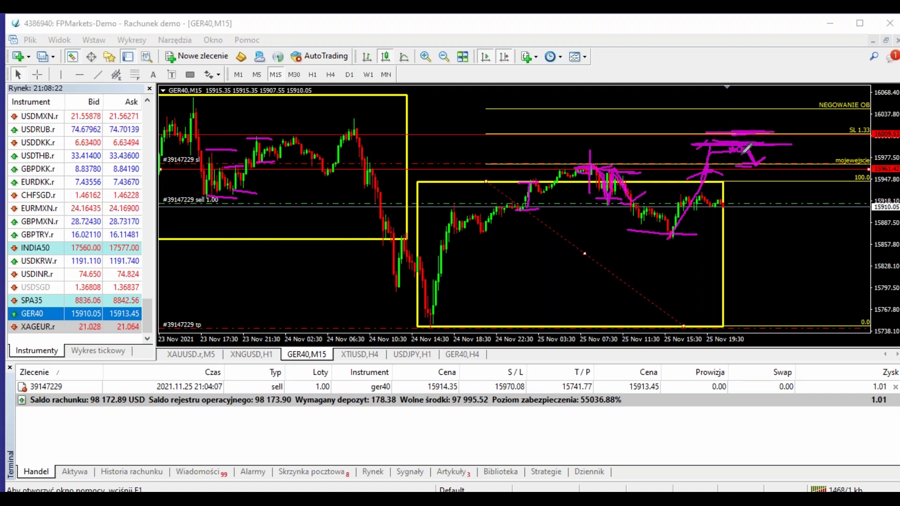
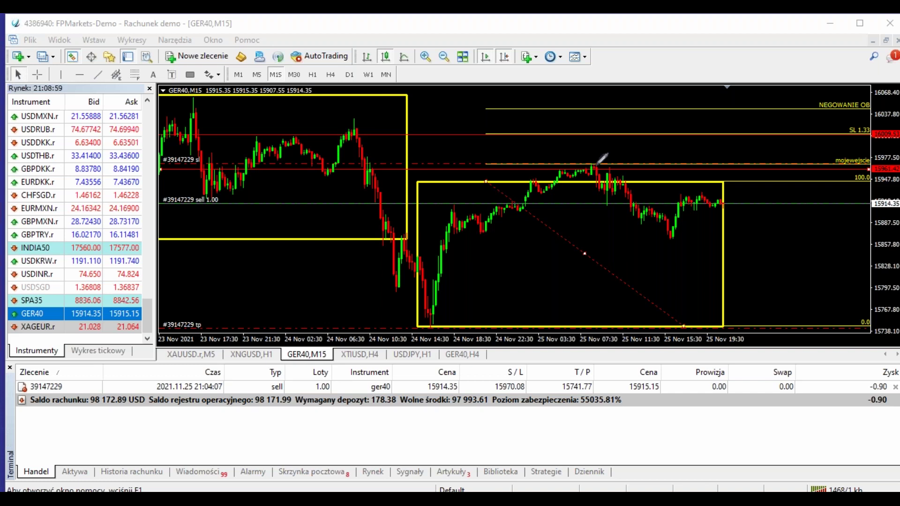
- Sketch a small freehand zigzag with an upward arrow at the 25 November highs below the mojewejscie line, and clear it
{"action": "mouse_move", "coordinate": [594, 165]}
{"action": "left_mouse_down"}
{"action": "mouse_move", "coordinate": [602, 187]}
{"action": "mouse_move", "coordinate": [615, 170]}
{"action": "mouse_move", "coordinate": [621, 184]}
{"action": "left_mouse_up"}
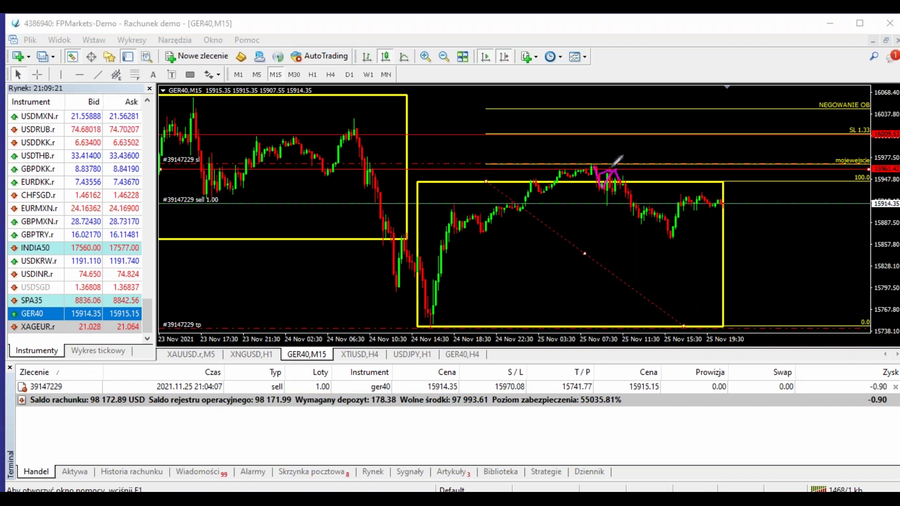
{"action": "mouse_move", "coordinate": [612, 166]}
{"action": "left_mouse_down"}
{"action": "mouse_move", "coordinate": [620, 163]}
{"action": "mouse_move", "coordinate": [625, 179]}
{"action": "left_mouse_up"}
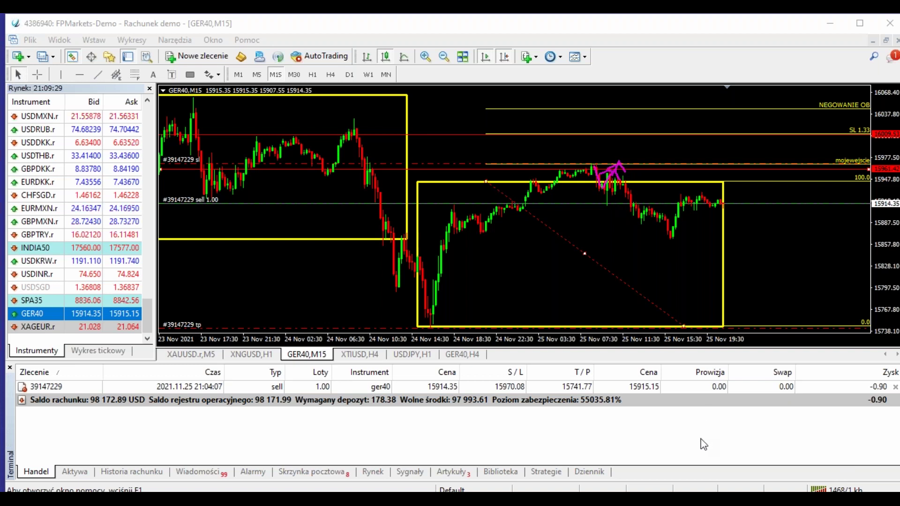
{"action": "left_click", "coordinate": [744, 406]}
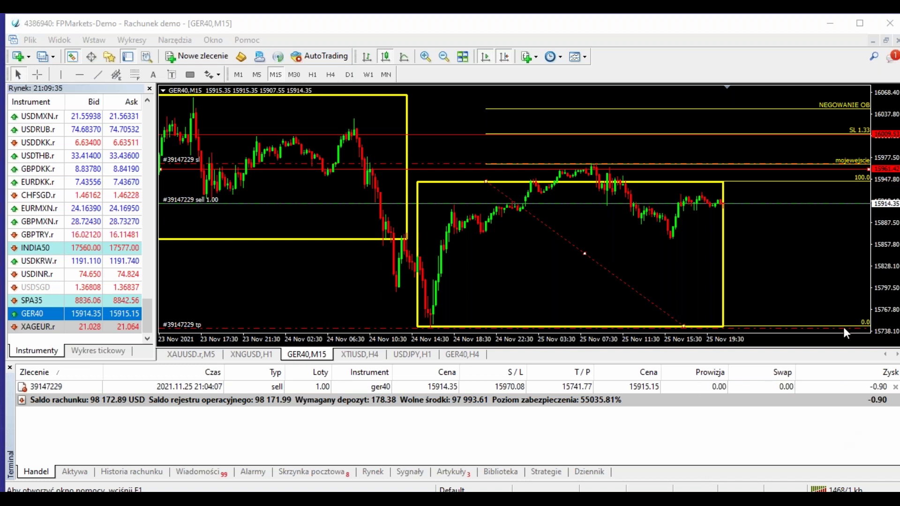
- Sketch the price path from the 24 November low towards SL 1.33, underline the intermediate low, and circle the SL 1.33 line and peak
{"action": "mouse_move", "coordinate": [433, 325]}
{"action": "left_mouse_down"}
{"action": "mouse_move", "coordinate": [597, 156]}
{"action": "mouse_move", "coordinate": [636, 218]}
{"action": "mouse_move", "coordinate": [648, 228]}
{"action": "mouse_move", "coordinate": [679, 225]}
{"action": "mouse_move", "coordinate": [693, 150]}
{"action": "left_mouse_up"}
{"action": "left_click_drag", "start_coordinate": [696, 143], "coordinate": [717, 142]}
{"action": "left_click_drag", "start_coordinate": [693, 150], "coordinate": [666, 164]}
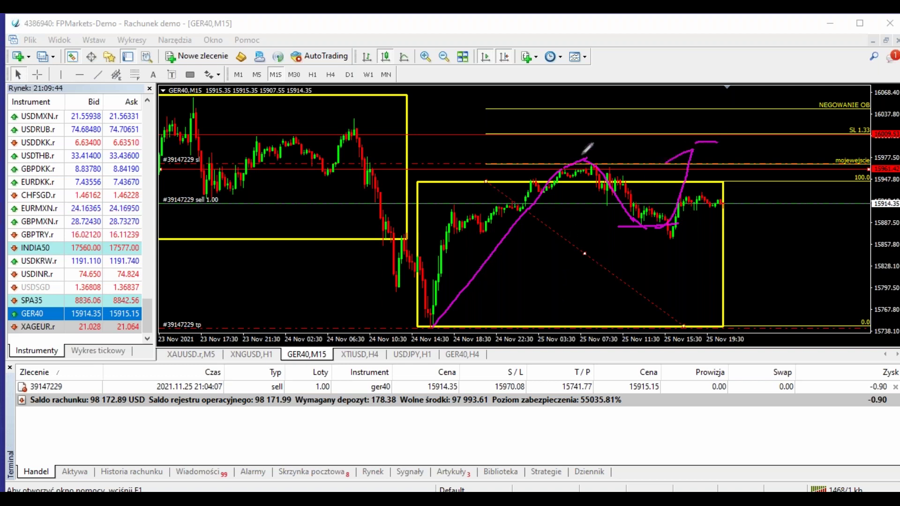
{"action": "left_click_drag", "start_coordinate": [582, 124], "coordinate": [570, 130]}
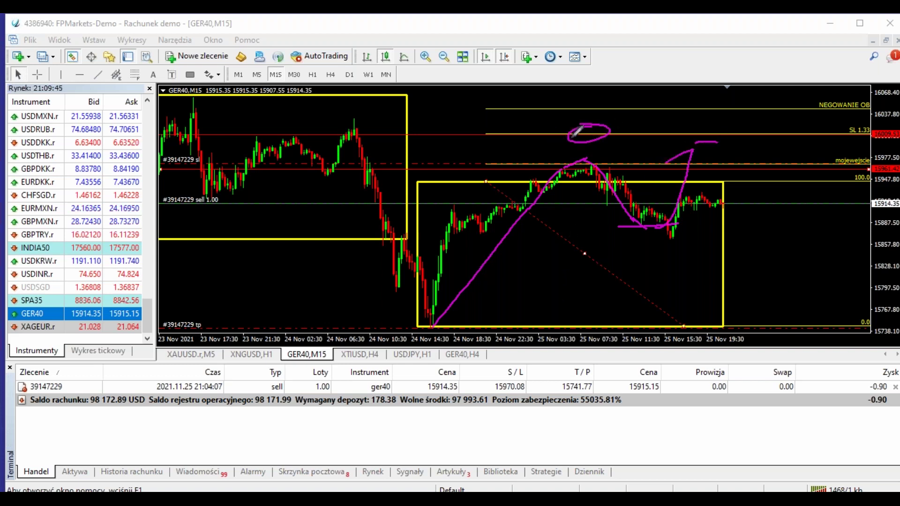
{"action": "left_click_drag", "start_coordinate": [553, 172], "coordinate": [555, 185]}
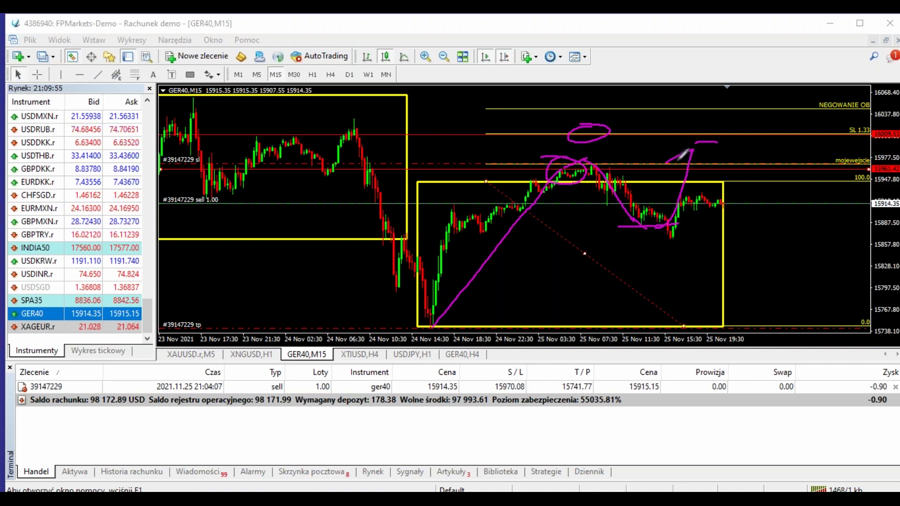
- Extend the freehand path down to the 0.0 level with a rebound, re-mark the SL 1.33 area, and leave drawing mode
{"action": "mouse_move", "coordinate": [695, 149]}
{"action": "left_mouse_down"}
{"action": "mouse_move", "coordinate": [738, 167]}
{"action": "mouse_move", "coordinate": [750, 192]}
{"action": "mouse_move", "coordinate": [740, 160]}
{"action": "left_mouse_up"}
{"action": "mouse_move", "coordinate": [730, 161]}
{"action": "left_mouse_down"}
{"action": "mouse_move", "coordinate": [748, 146]}
{"action": "mouse_move", "coordinate": [757, 243]}
{"action": "mouse_move", "coordinate": [805, 265]}
{"action": "left_mouse_up"}
{"action": "left_click_drag", "start_coordinate": [736, 315], "coordinate": [765, 323]}
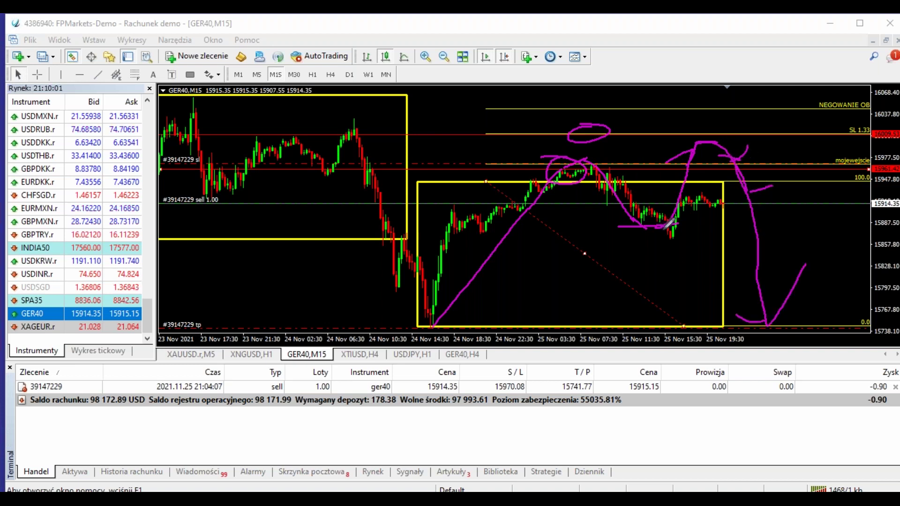
{"action": "mouse_move", "coordinate": [579, 143]}
{"action": "left_mouse_down"}
{"action": "mouse_move", "coordinate": [591, 118]}
{"action": "mouse_move", "coordinate": [561, 126]}
{"action": "left_mouse_up"}
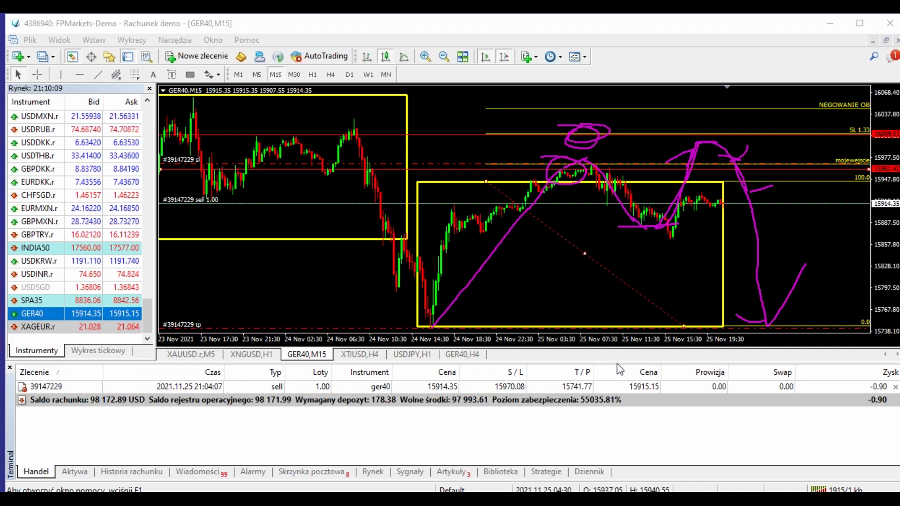
{"action": "key", "text": "Escape"}
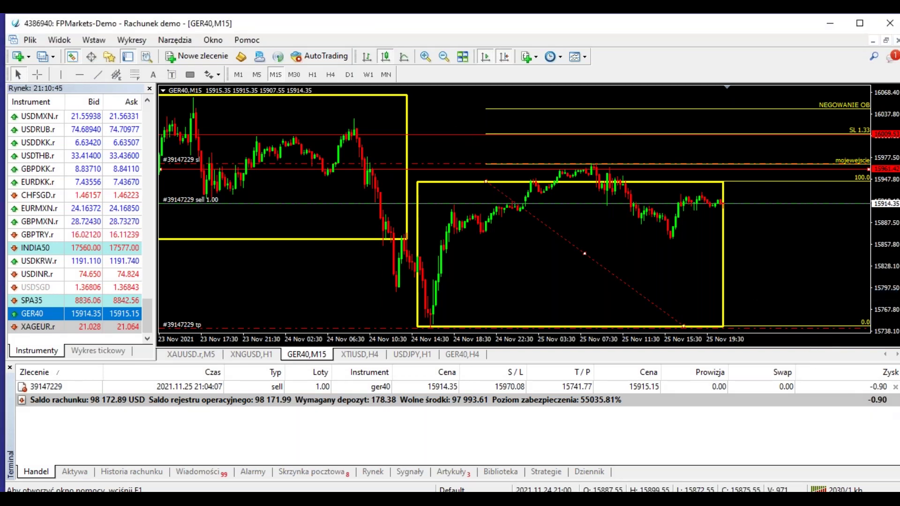
- Close the open GER40 sell position and delete the Fibonacci retracement from its chart
{"action": "left_click", "coordinate": [894, 387]}
{"action": "left_click", "coordinate": [43, 75]}
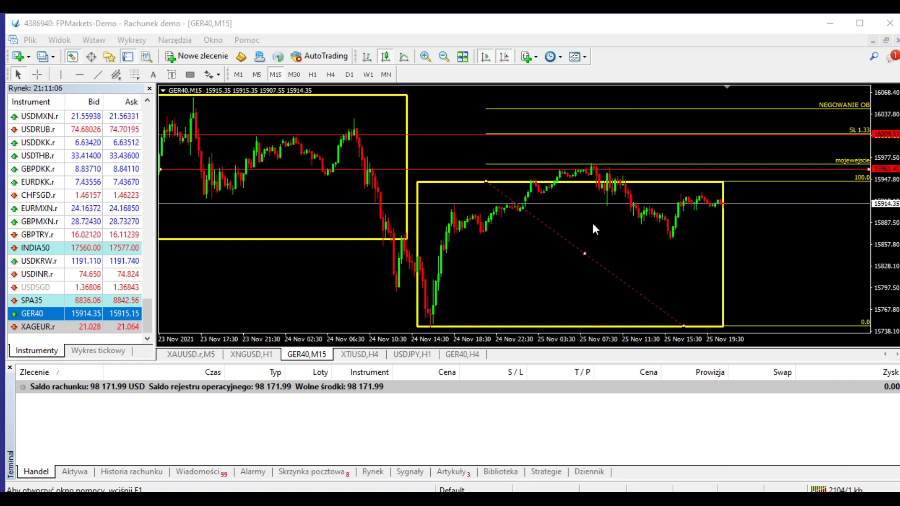
{"action": "right_click", "coordinate": [554, 227]}
{"action": "left_click", "coordinate": [577, 254]}
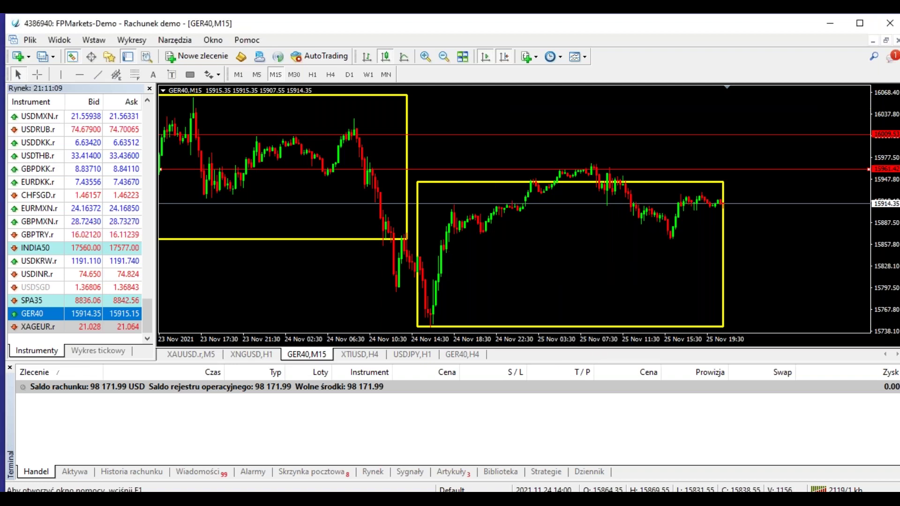
- Review the USDJPY H1 chart, and on XTIUSD H4 move the rectangle at the October peak slightly lower and later
{"action": "left_click", "coordinate": [413, 354]}
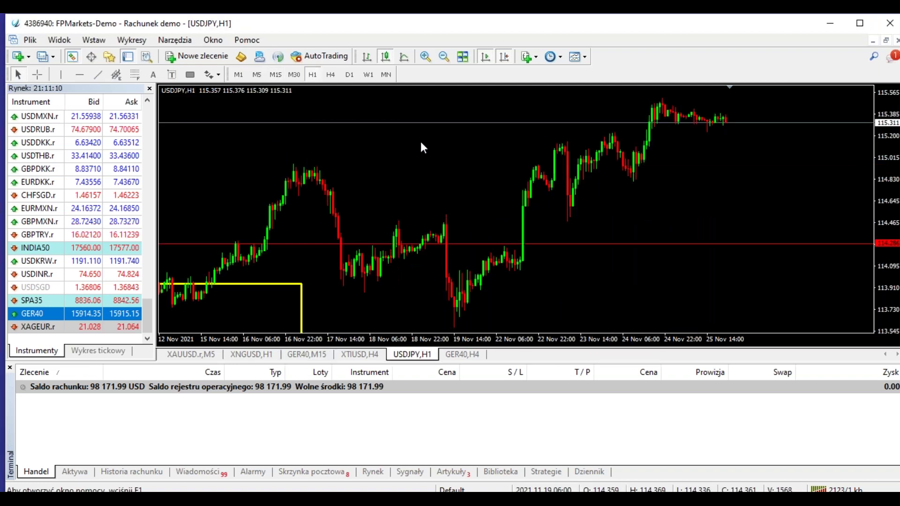
{"action": "left_click", "coordinate": [445, 57]}
{"action": "left_click", "coordinate": [428, 58]}
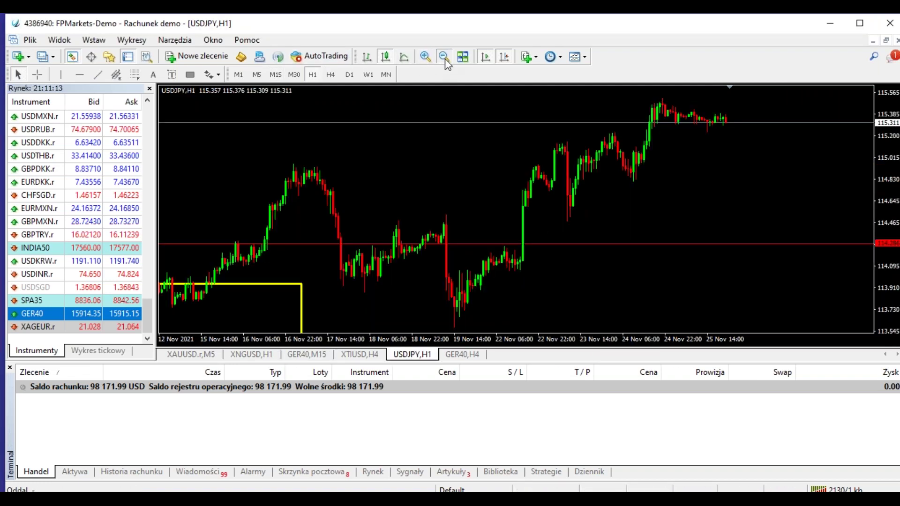
{"action": "left_click", "coordinate": [445, 57]}
{"action": "left_click", "coordinate": [382, 354]}
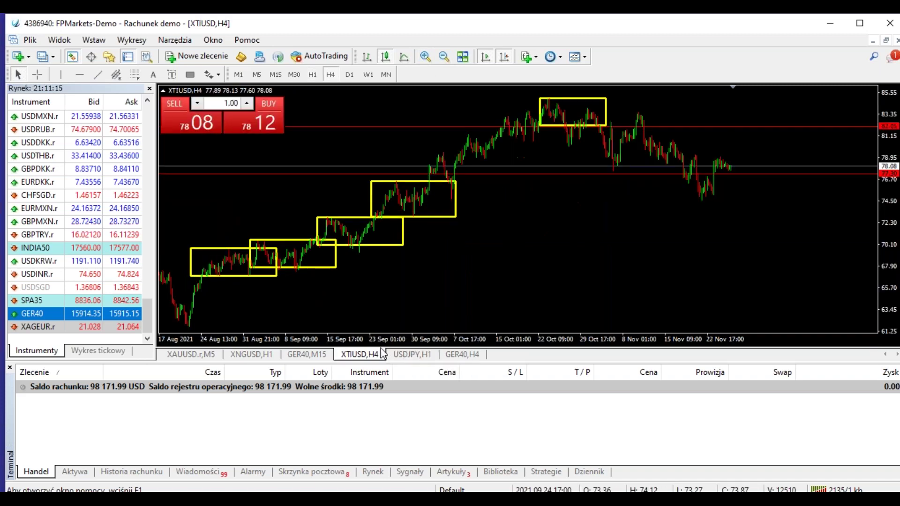
{"action": "double_click", "coordinate": [607, 125]}
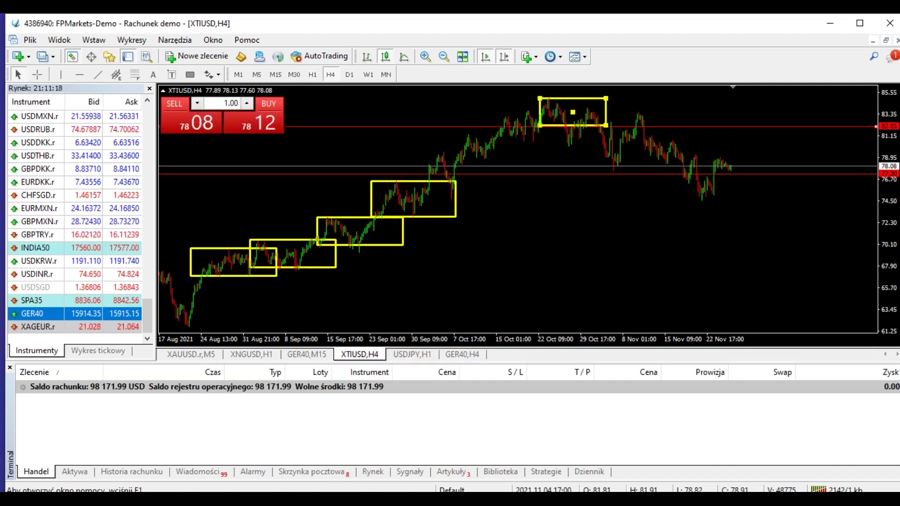
{"action": "left_click_drag", "start_coordinate": [573, 112], "coordinate": [592, 133]}
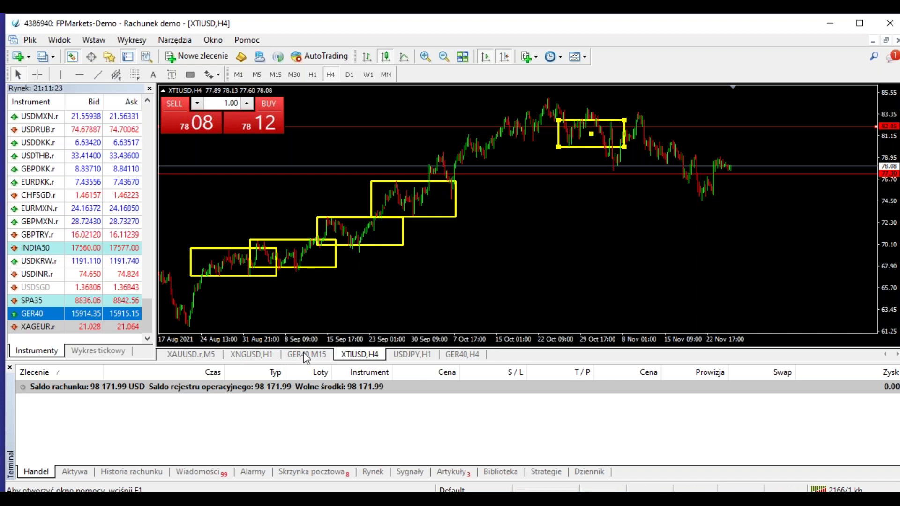
- Set the XAUUSD.r chart to the H1 timeframe and fit the yellow rectangle over the 16–18 November price range
{"action": "left_click", "coordinate": [197, 354]}
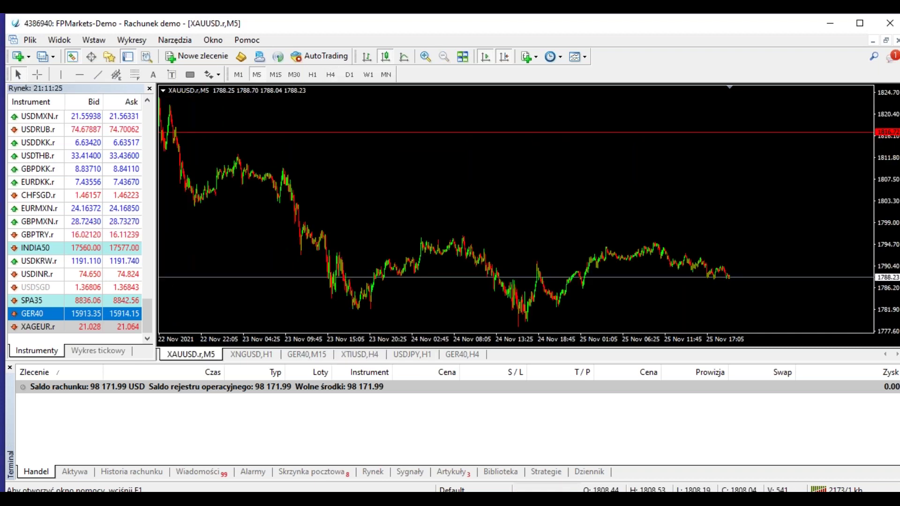
{"action": "left_click", "coordinate": [314, 74]}
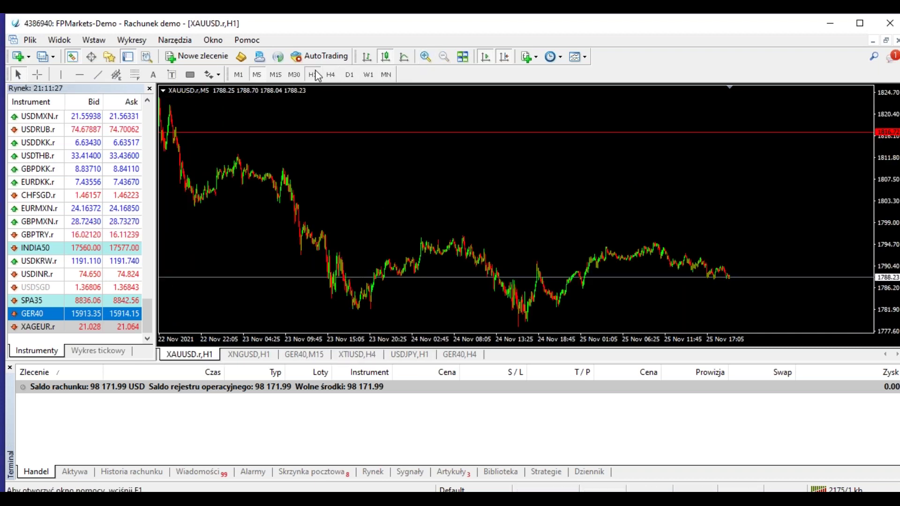
{"action": "double_click", "coordinate": [599, 150]}
{"action": "mouse_move", "coordinate": [552, 124]}
{"action": "left_mouse_down"}
{"action": "mouse_move", "coordinate": [424, 144]}
{"action": "mouse_move", "coordinate": [551, 122]}
{"action": "left_mouse_up"}
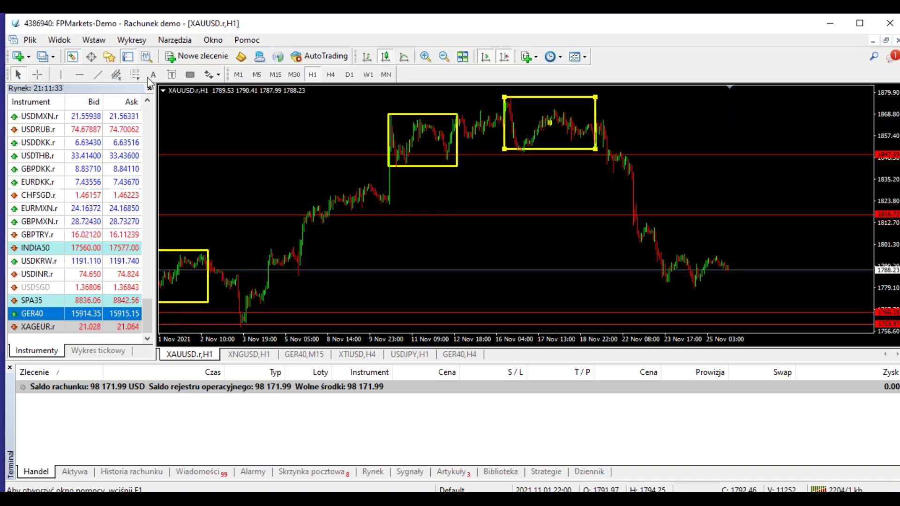
- Draw a Fibonacci retracement over the 16–18 November rectangle and place horizontal lines along its lower and upper edges
{"action": "left_click", "coordinate": [37, 74]}
{"action": "left_click_drag", "start_coordinate": [524, 149], "coordinate": [558, 111]}
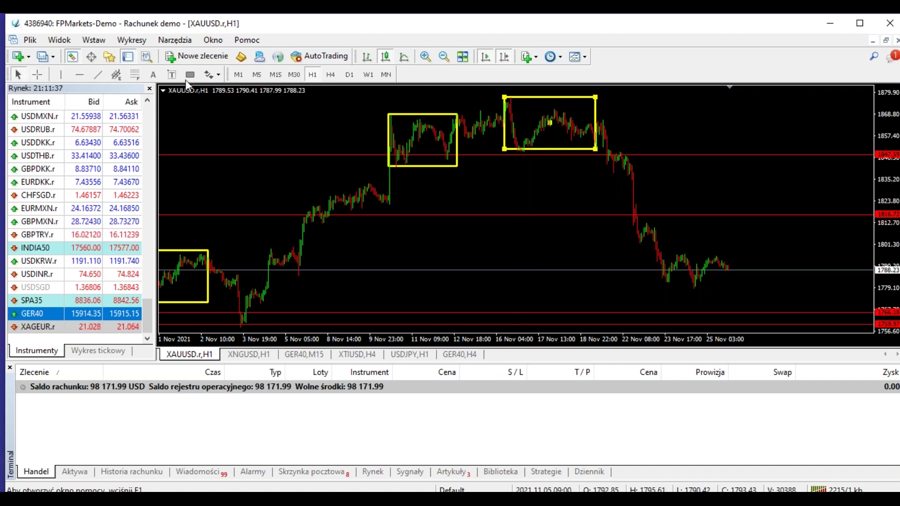
{"action": "left_click_drag", "start_coordinate": [487, 155], "coordinate": [469, 149]}
{"action": "left_click", "coordinate": [80, 74]}
{"action": "right_click", "coordinate": [478, 168]}
{"action": "right_click", "coordinate": [471, 168]}
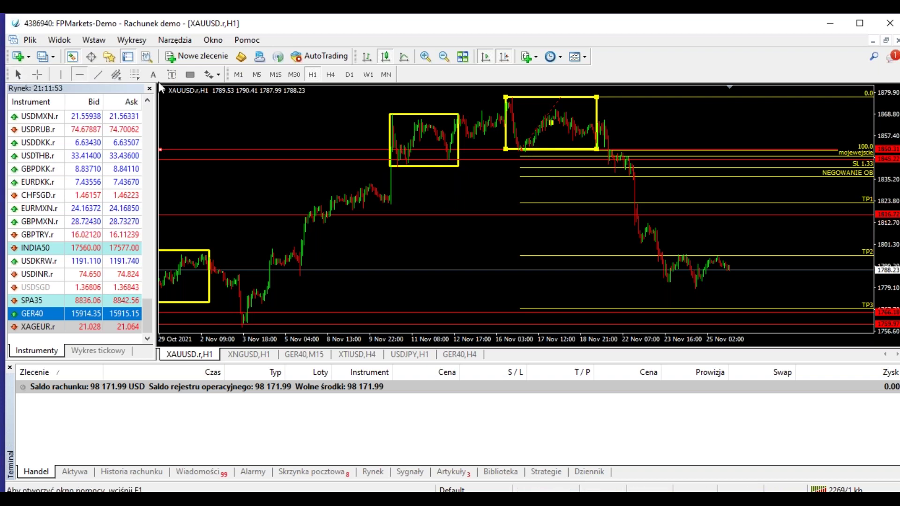
{"action": "left_click", "coordinate": [422, 97]}
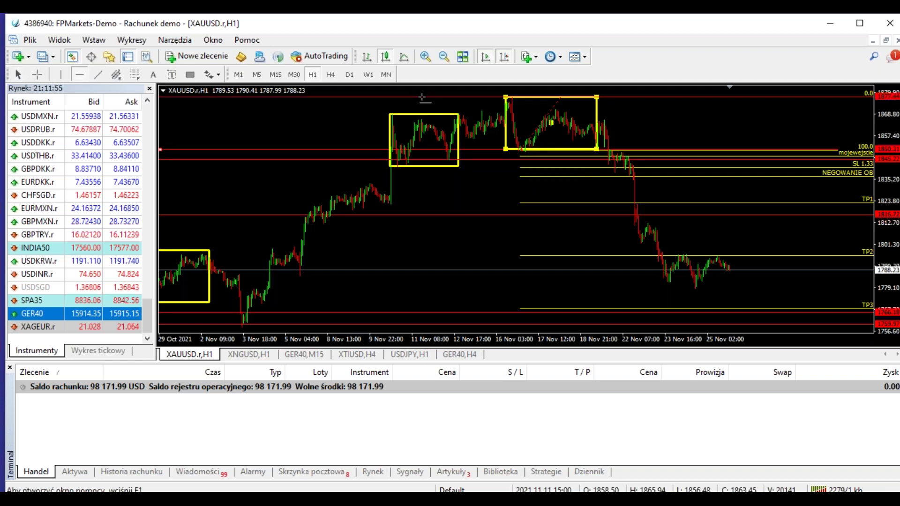
{"action": "double_click", "coordinate": [550, 122]}
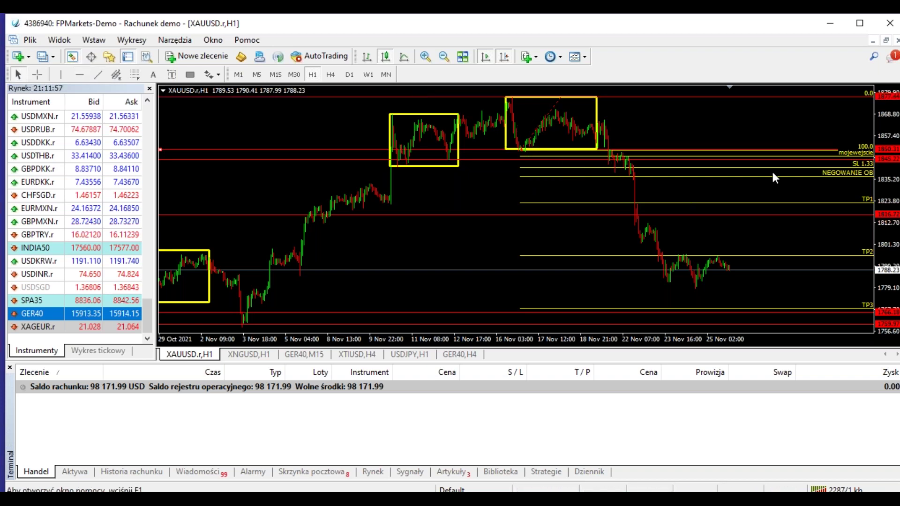
- Delete the Fibonacci retracement from the 16–18 November rectangle on XAUUSD.r
{"action": "left_click", "coordinate": [444, 57]}
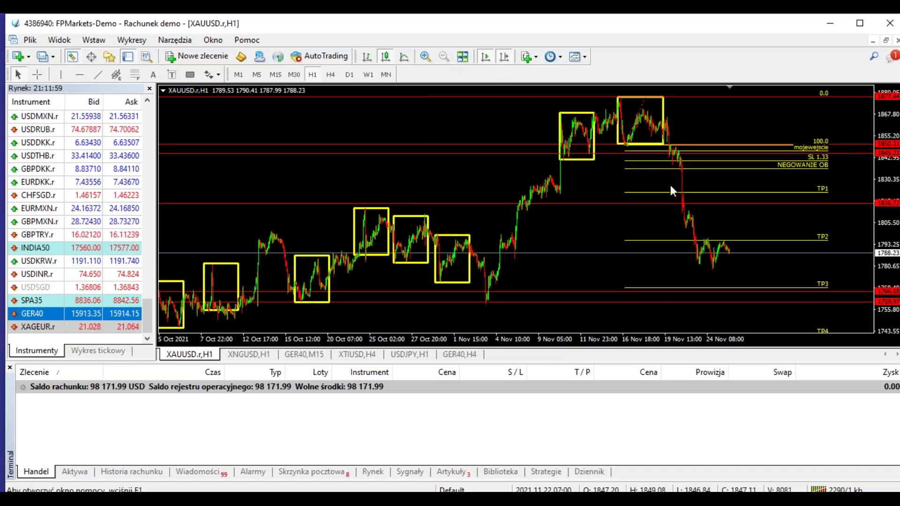
{"action": "right_click", "coordinate": [633, 126]}
{"action": "left_click", "coordinate": [654, 154]}
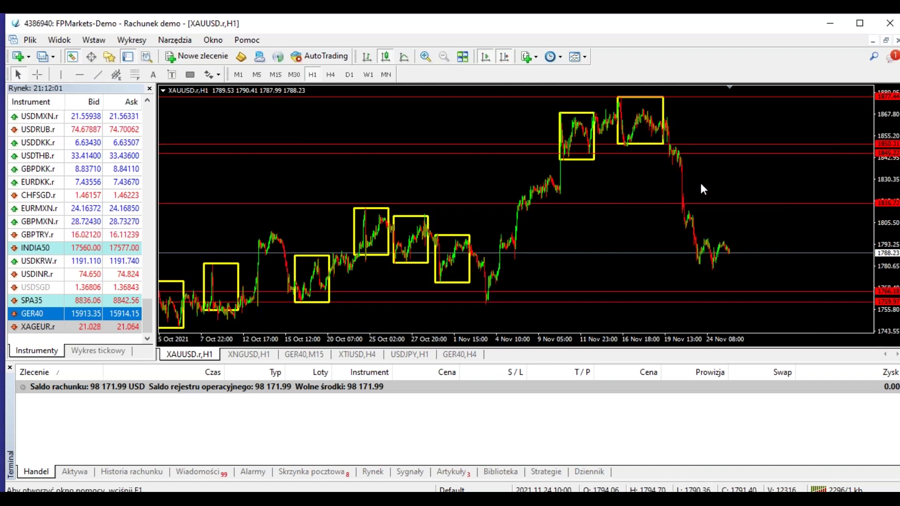
{"action": "left_click", "coordinate": [424, 58]}
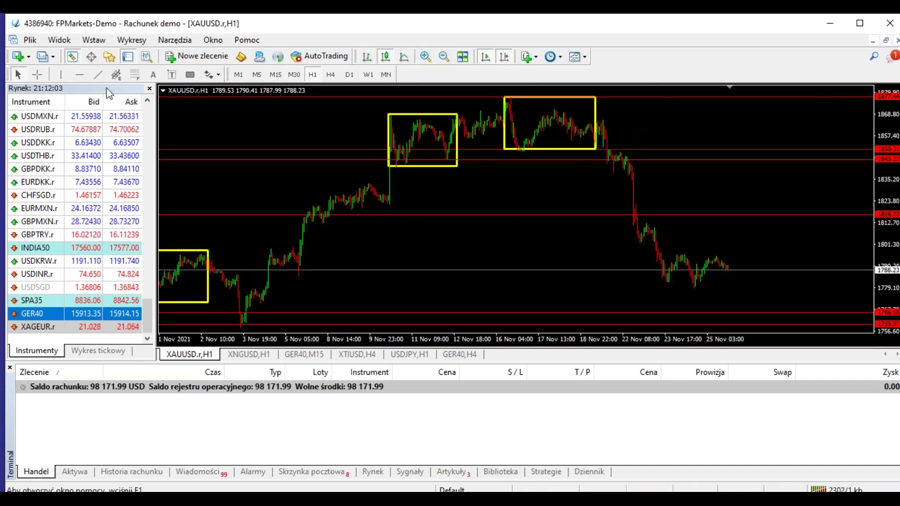
- Measure with the crosshair from the 16 November peak to the next high inside the rectangle
{"action": "middle_click", "coordinate": [508, 97]}
{"action": "left_click_drag", "start_coordinate": [508, 97], "coordinate": [555, 107]}
{"action": "left_click", "coordinate": [37, 75]}
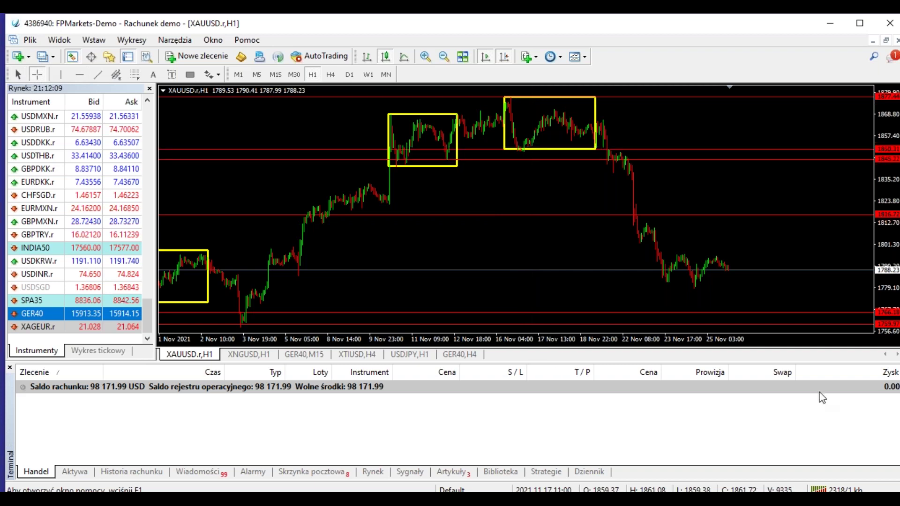
- Mark freehand the inner high and low in the 16–18 November rectangle, the following swing, and the rectangle's lower edge
{"action": "left_click", "coordinate": [847, 390]}
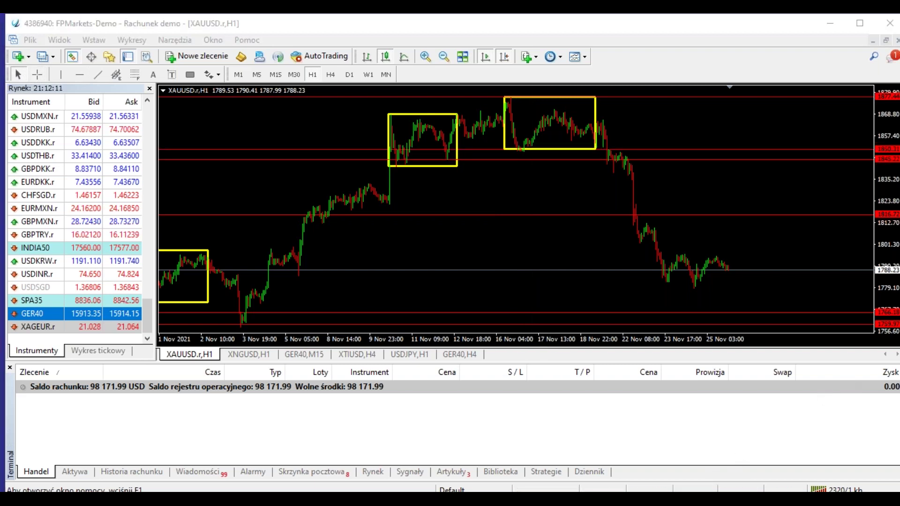
{"action": "left_click_drag", "start_coordinate": [542, 112], "coordinate": [573, 112]}
{"action": "left_click_drag", "start_coordinate": [535, 129], "coordinate": [572, 128]}
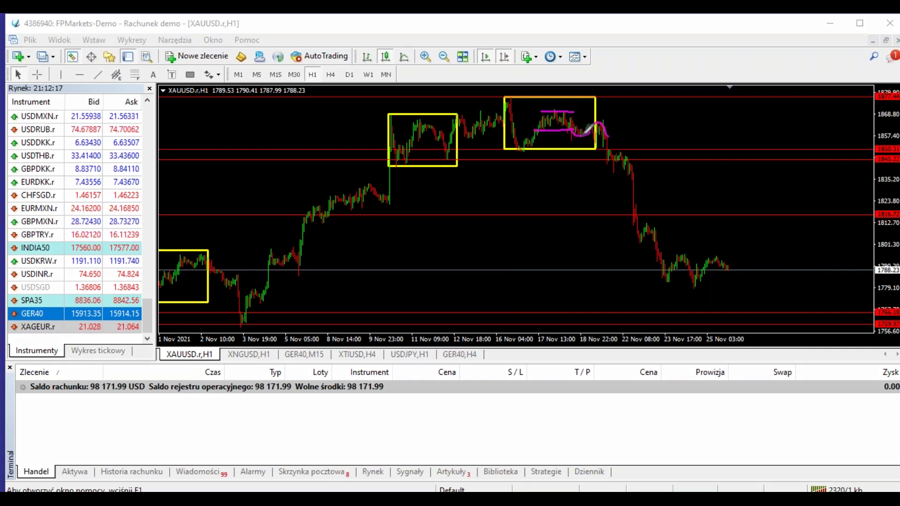
{"action": "left_click_drag", "start_coordinate": [509, 147], "coordinate": [638, 149]}
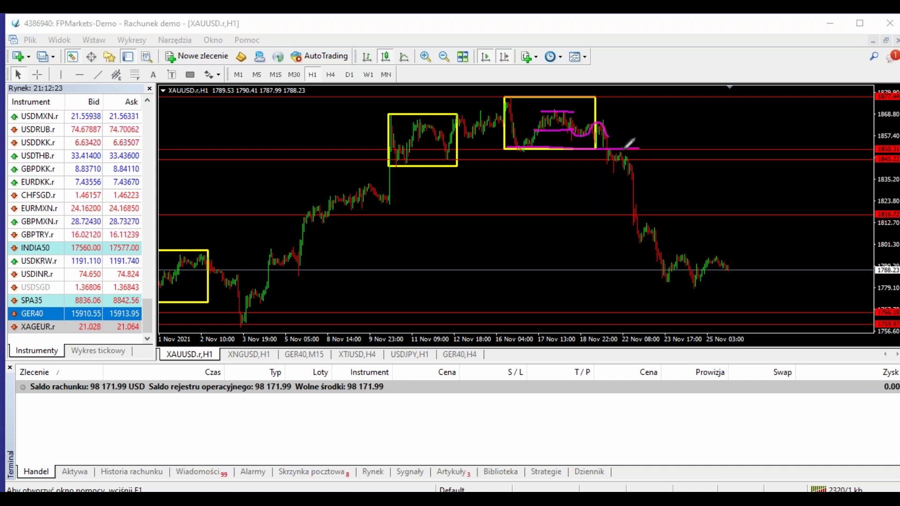
- Circle freehand the 16 November peak and the lower 17 November high, and add strokes at the rectangle's upper and lower edges
{"action": "left_click_drag", "start_coordinate": [512, 93], "coordinate": [566, 99]}
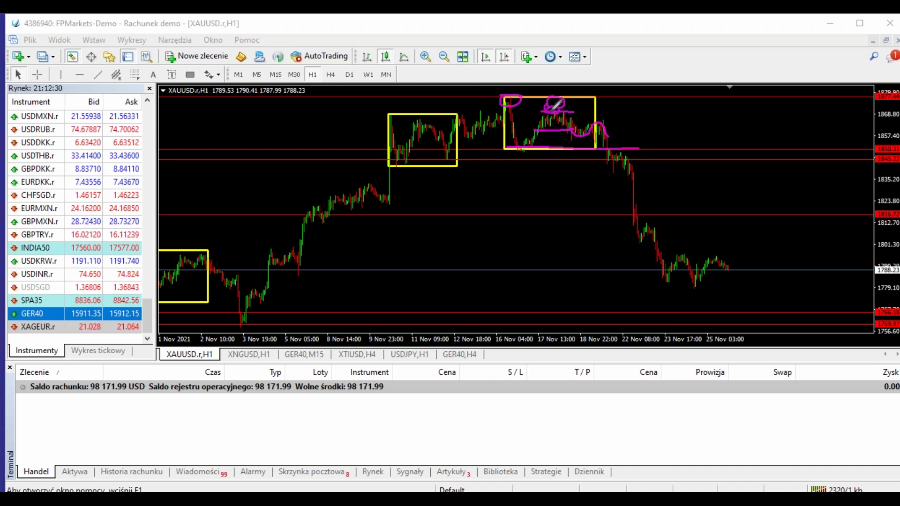
{"action": "left_click_drag", "start_coordinate": [561, 110], "coordinate": [584, 83]}
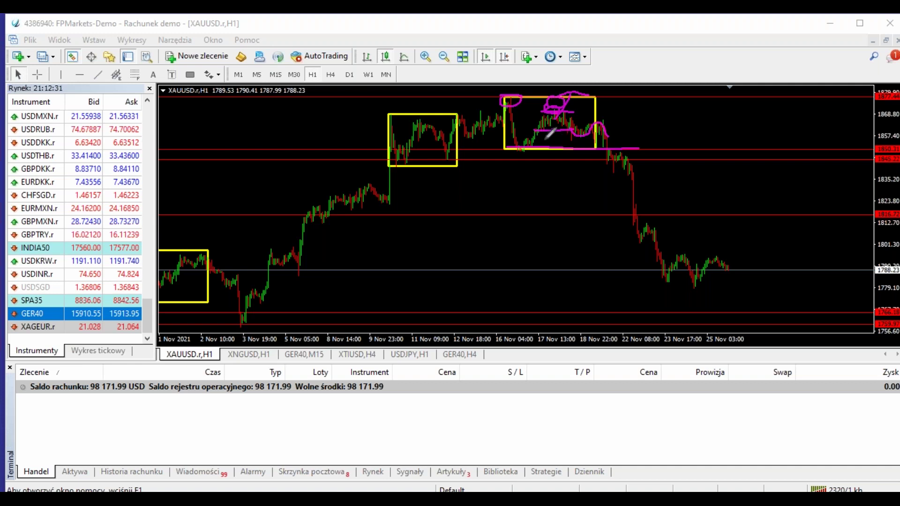
{"action": "left_click_drag", "start_coordinate": [533, 143], "coordinate": [595, 146]}
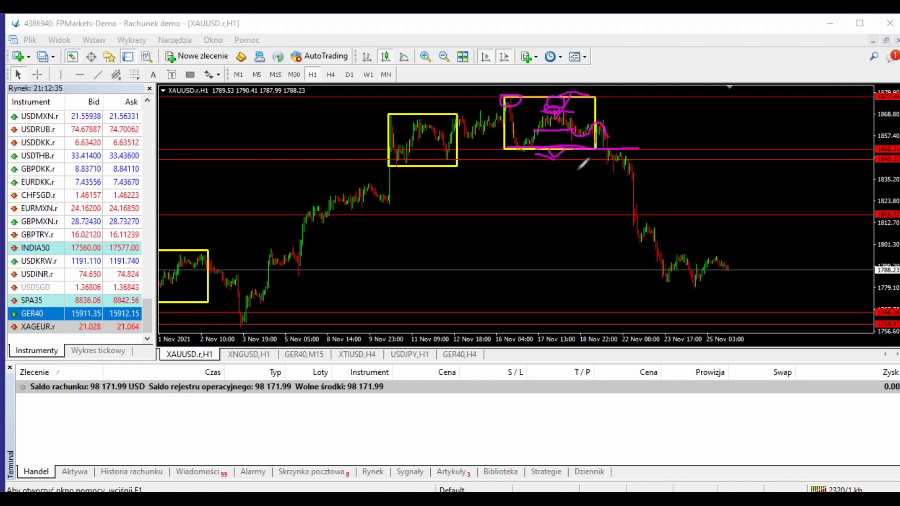
- Sketch the swing path breaking below the rectangle, circle the lows in both November rectangles, and clear the sketch
{"action": "left_click_drag", "start_coordinate": [530, 139], "coordinate": [600, 123]}
{"action": "mouse_move", "coordinate": [620, 173]}
{"action": "left_mouse_down"}
{"action": "mouse_move", "coordinate": [634, 163]}
{"action": "mouse_move", "coordinate": [589, 179]}
{"action": "left_mouse_up"}
{"action": "left_click_drag", "start_coordinate": [444, 158], "coordinate": [437, 158]}
{"action": "left_click_drag", "start_coordinate": [515, 140], "coordinate": [513, 151]}
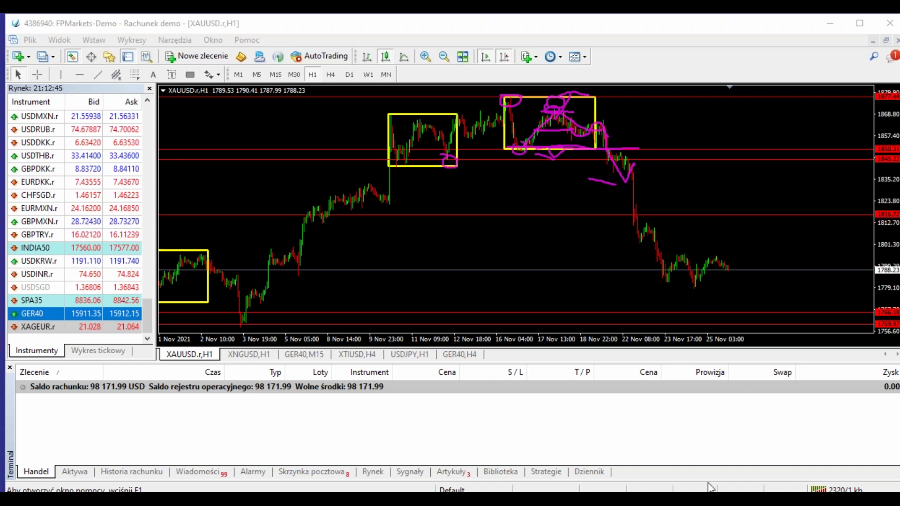
{"action": "left_click", "coordinate": [757, 472]}
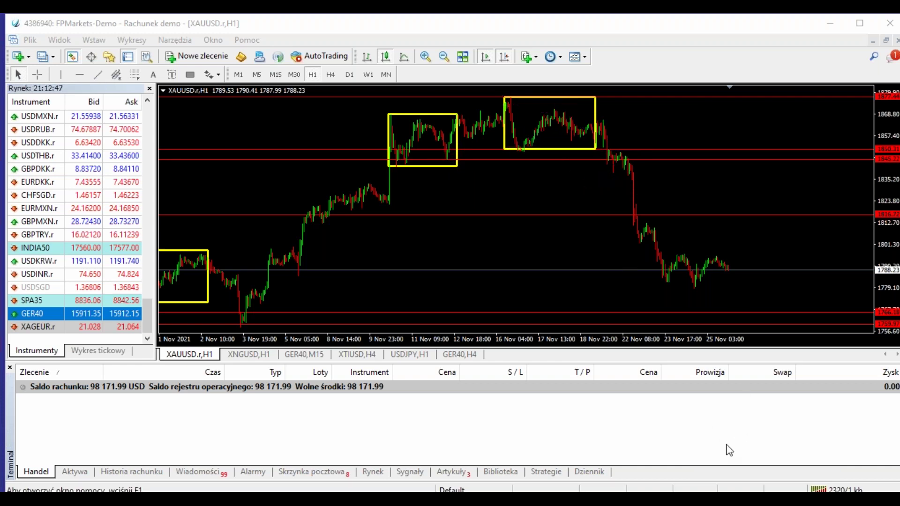
- Find EURUSD.r in the instrument list and load it into the chart that shows XAUUSD.r
{"action": "left_click", "coordinate": [747, 323]}
{"action": "left_click", "coordinate": [116, 271]}
{"action": "key", "text": "e"}
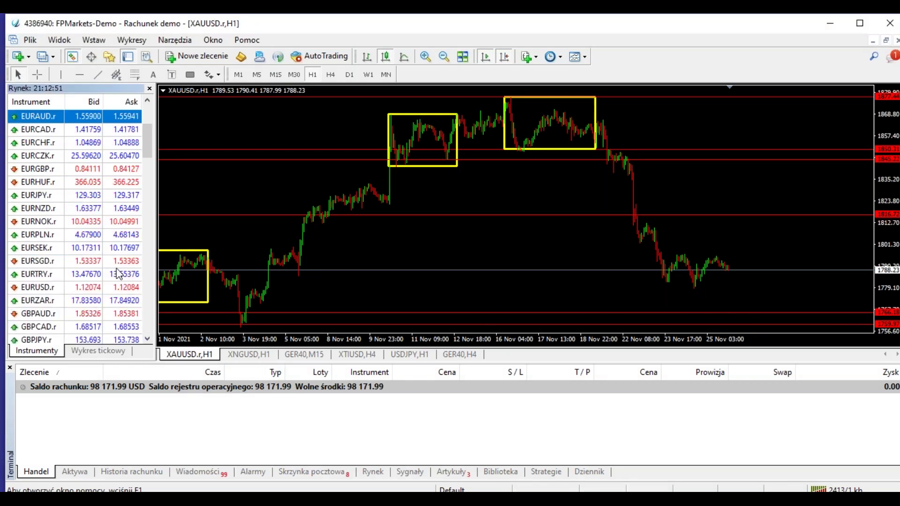
{"action": "left_click", "coordinate": [41, 163]}
{"action": "type", "text": "euru"}
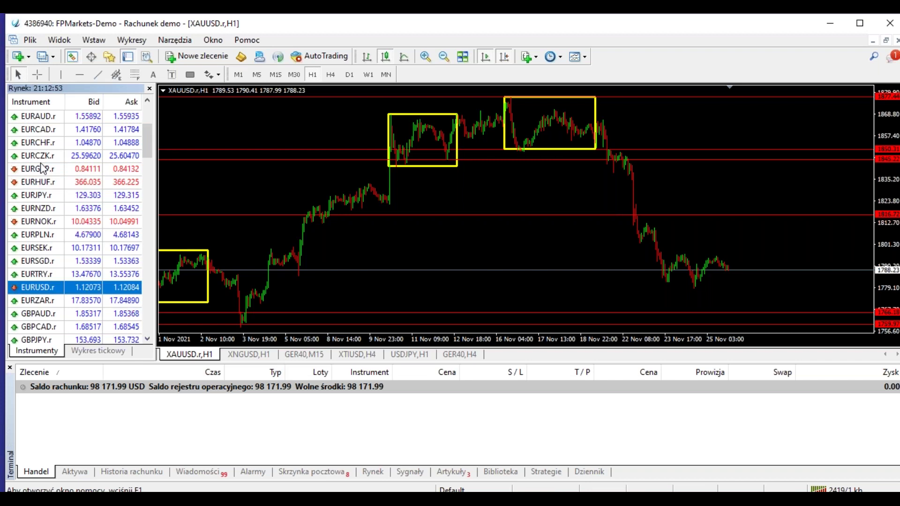
{"action": "left_click_drag", "start_coordinate": [46, 285], "coordinate": [262, 207]}
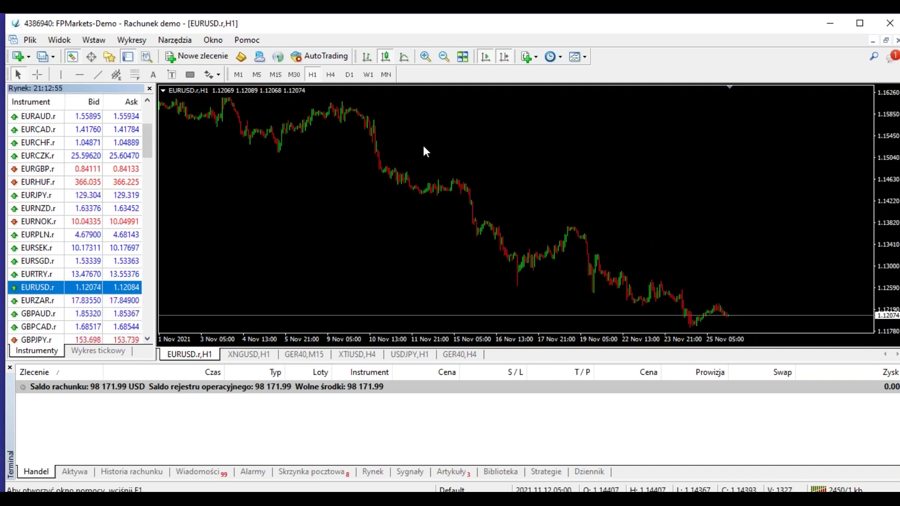
- Insert equal-correction rectangles around the 29 October–4 November and 4–10 November swings of the EURUSD.r chart on the H4 timeframe
{"action": "left_click", "coordinate": [444, 56]}
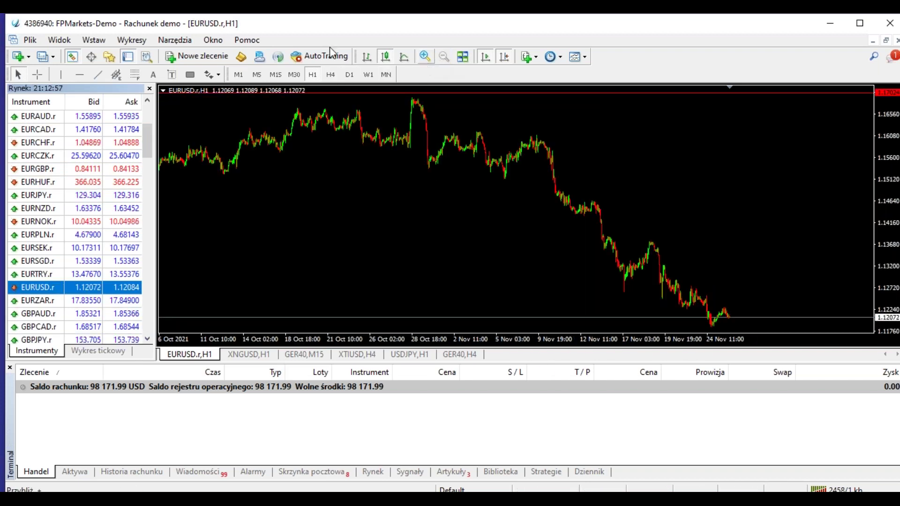
{"action": "left_click", "coordinate": [93, 40]}
{"action": "mouse_move", "coordinate": [136, 135]}
{"action": "left_click", "coordinate": [232, 135]}
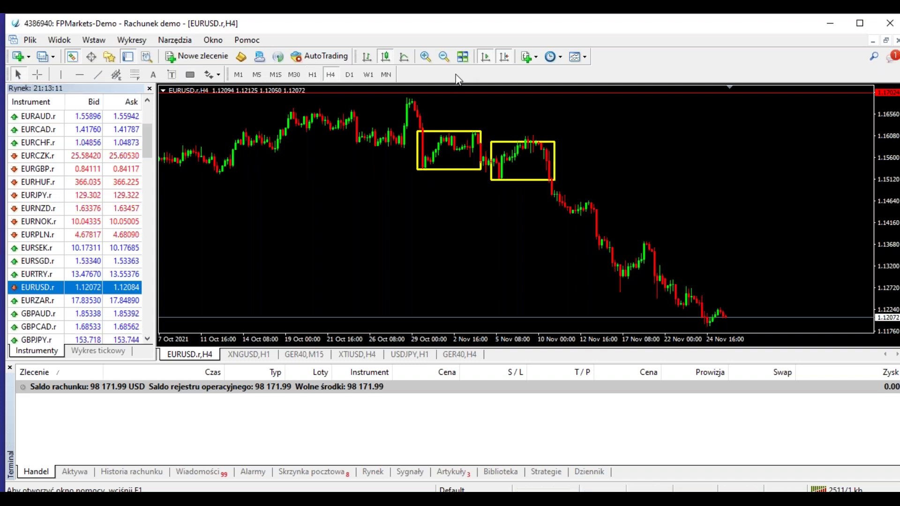
{"action": "left_click", "coordinate": [429, 60]}
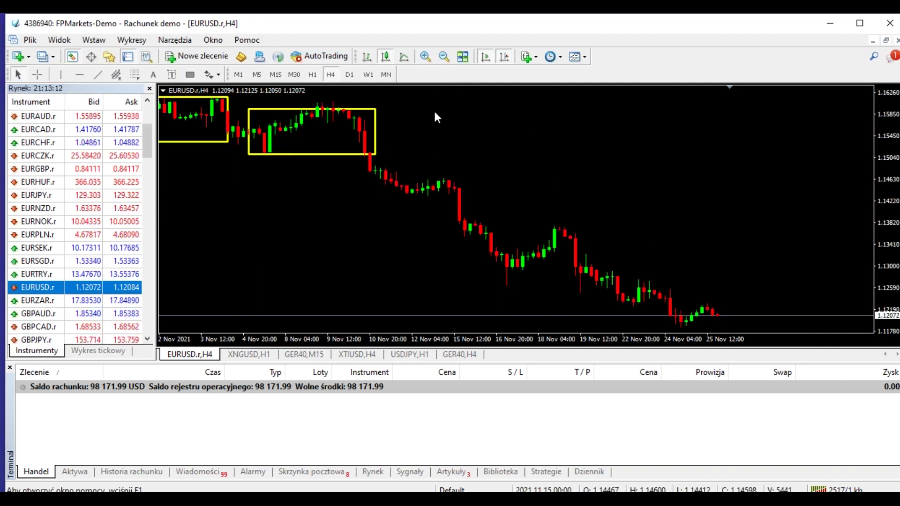
- Switch the EURUSD.r chart to the H1 timeframe with both rectangles in view
{"action": "left_click", "coordinate": [312, 75]}
{"action": "left_click", "coordinate": [441, 60]}
{"action": "left_click", "coordinate": [441, 60]}
{"action": "left_click", "coordinate": [441, 60]}
{"action": "left_click", "coordinate": [426, 58]}
{"action": "left_click_drag", "start_coordinate": [411, 104], "coordinate": [512, 107]}
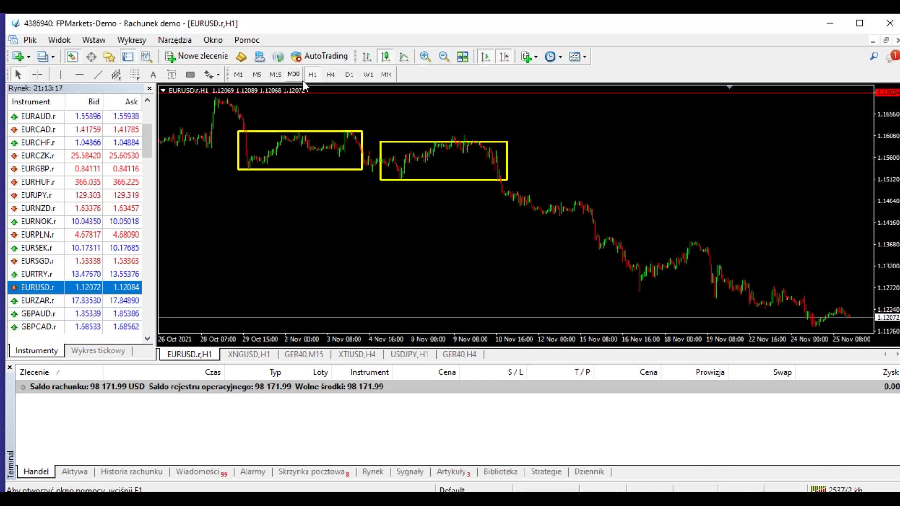
- Place Fibonacci levels on the second rectangle, with 100.0 on its upper edge and 0.0 on its lower edge
{"action": "left_click", "coordinate": [98, 75]}
{"action": "middle_click", "coordinate": [357, 124]}
{"action": "middle_click", "coordinate": [422, 141]}
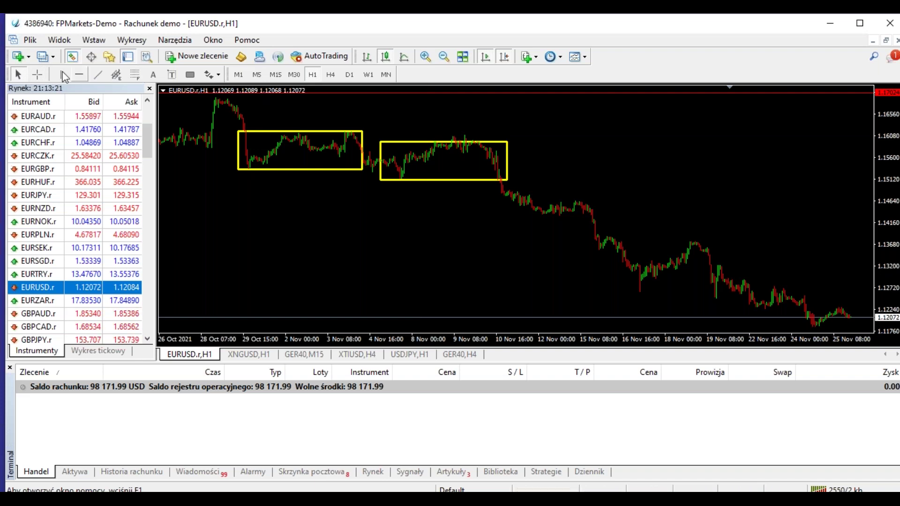
{"action": "left_click", "coordinate": [135, 74]}
{"action": "scroll", "coordinate": [401, 136], "scroll_direction": "down", "scroll_amount": 5}
{"action": "left_click_drag", "start_coordinate": [311, 100], "coordinate": [394, 154]}
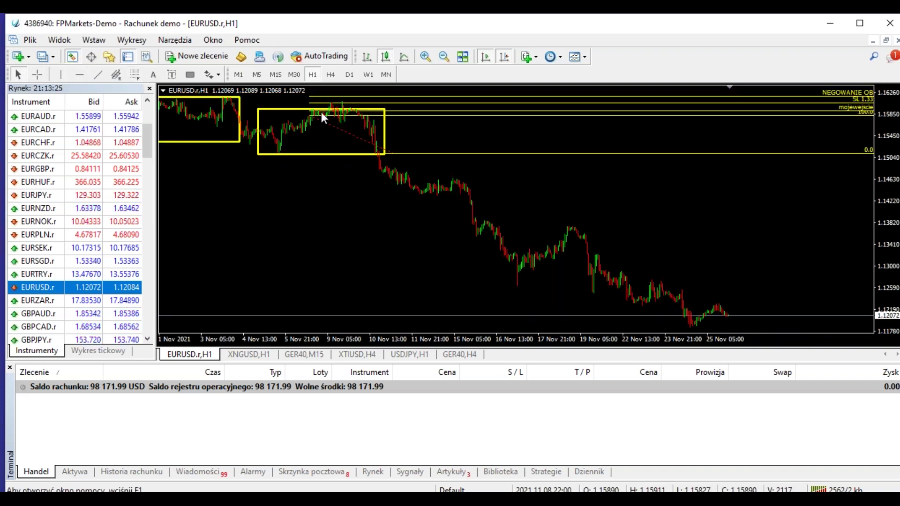
{"action": "left_click_drag", "start_coordinate": [310, 115], "coordinate": [303, 109]}
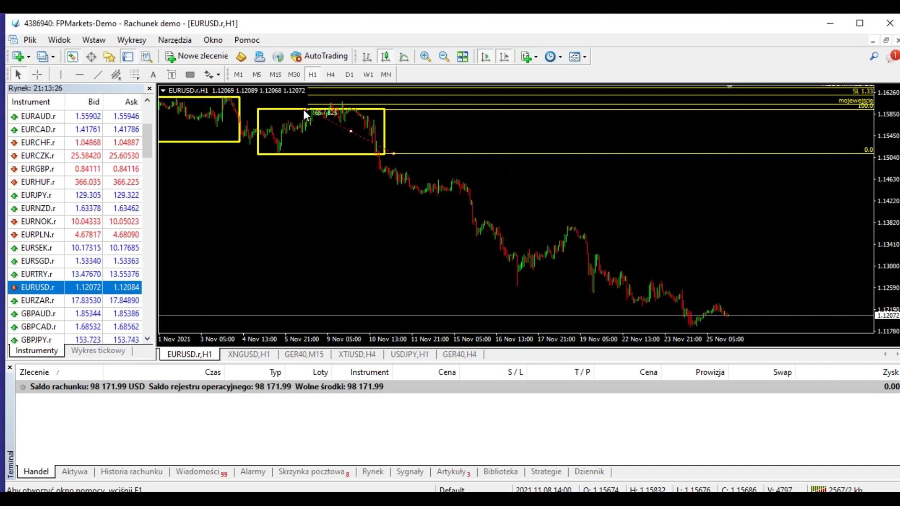
- Draw horizontal lines at the mojewejscie and SL 1.33 levels, and delete the Fibonacci object
{"action": "left_click", "coordinate": [88, 74]}
{"action": "left_click", "coordinate": [235, 103]}
{"action": "left_click", "coordinate": [82, 76]}
{"action": "left_click_drag", "start_coordinate": [301, 99], "coordinate": [297, 96]}
{"action": "right_click", "coordinate": [346, 127]}
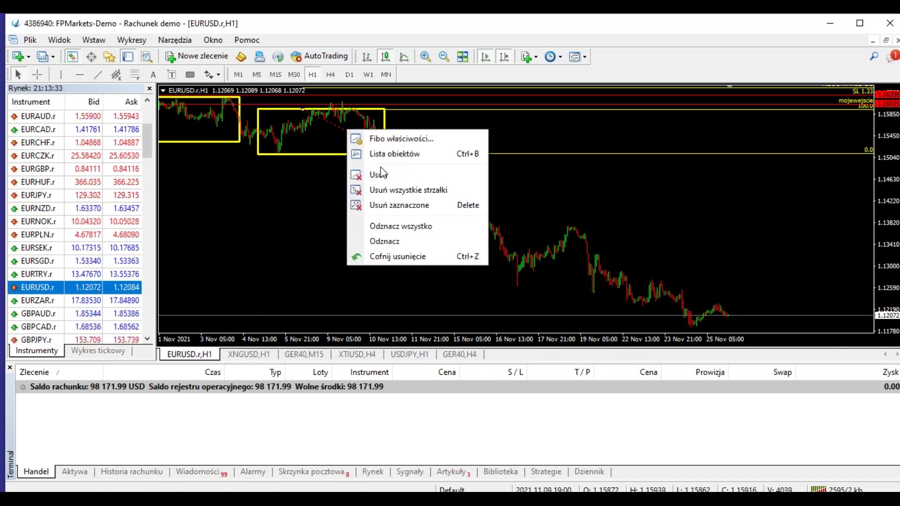
{"action": "left_click", "coordinate": [377, 175]}
- Enlarge the chart area by shrinking the terminal pane, turn off auto scroll, and frame both yellow rectangles
{"action": "left_click", "coordinate": [426, 57]}
{"action": "left_click_drag", "start_coordinate": [300, 132], "coordinate": [556, 150]}
{"action": "left_click_drag", "start_coordinate": [265, 201], "coordinate": [537, 201]}
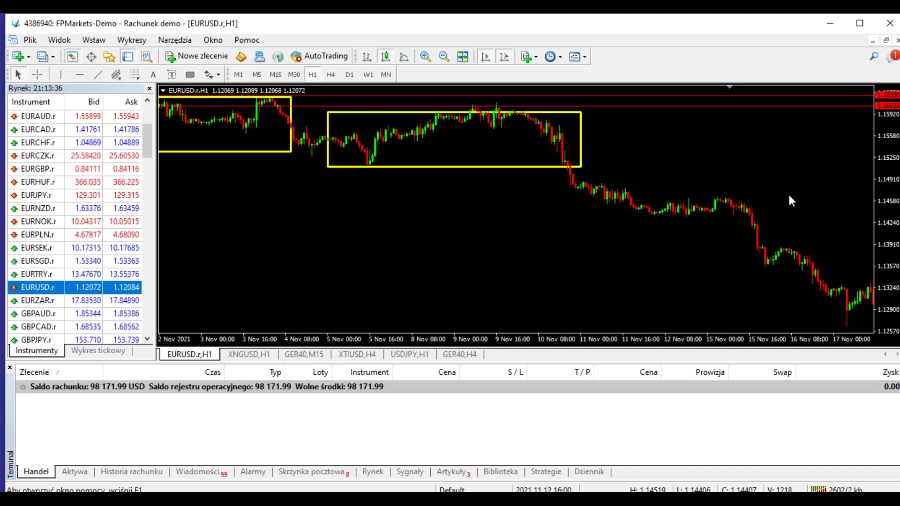
{"action": "left_click_drag", "start_coordinate": [568, 362], "coordinate": [570, 444]}
{"action": "left_click_drag", "start_coordinate": [351, 225], "coordinate": [432, 225]}
{"action": "left_click", "coordinate": [486, 58]}
{"action": "left_click_drag", "start_coordinate": [535, 117], "coordinate": [643, 234]}
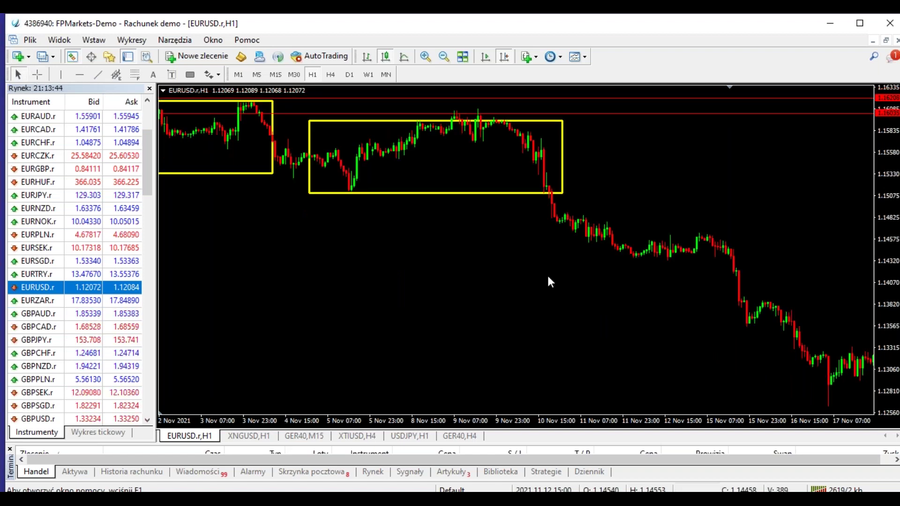
{"action": "left_click_drag", "start_coordinate": [548, 276], "coordinate": [718, 305]}
- Mark freehand the last high in the first rectangle, an upward arrow above the second, and the 9 November high and pullback
{"action": "left_click", "coordinate": [732, 417]}
{"action": "left_click_drag", "start_coordinate": [381, 183], "coordinate": [423, 181]}
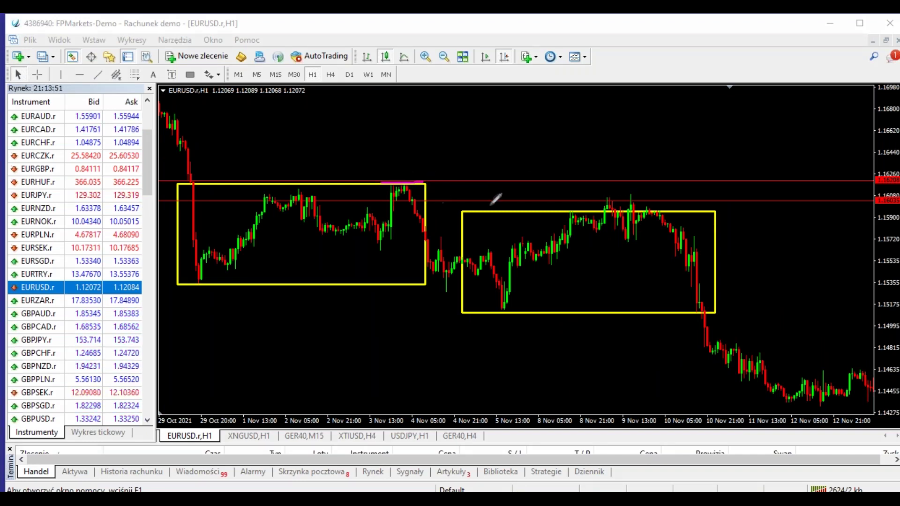
{"action": "mouse_move", "coordinate": [403, 177]}
{"action": "left_mouse_down"}
{"action": "mouse_move", "coordinate": [390, 180]}
{"action": "mouse_move", "coordinate": [398, 186]}
{"action": "left_mouse_up"}
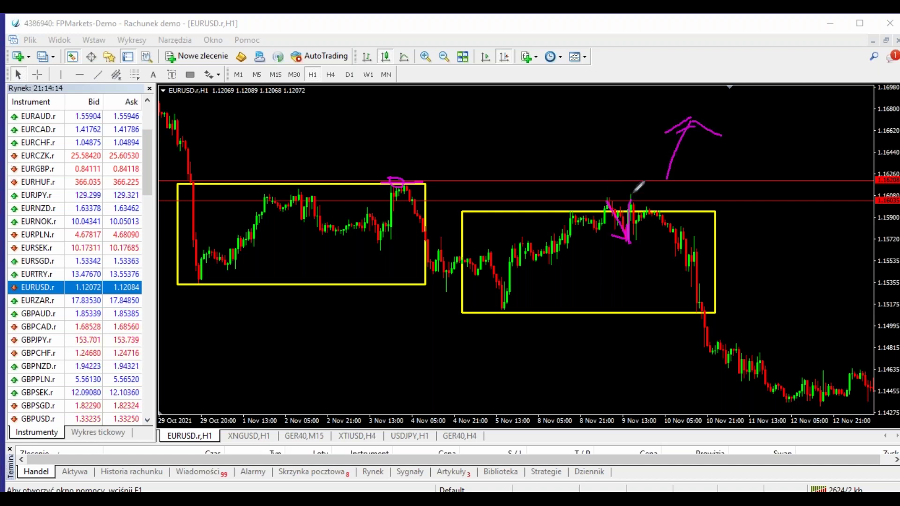
{"action": "left_click_drag", "start_coordinate": [629, 193], "coordinate": [634, 191]}
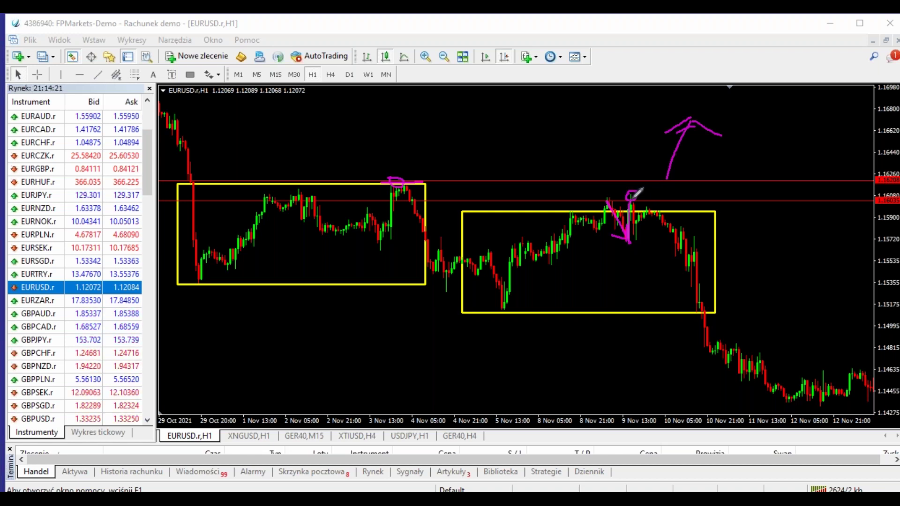
- Sketch the drop after the 9 November peak, the rebound to a lower high, and a dash at the lower red line
{"action": "mouse_move", "coordinate": [633, 200]}
{"action": "left_mouse_down"}
{"action": "mouse_move", "coordinate": [642, 201]}
{"action": "mouse_move", "coordinate": [640, 238]}
{"action": "left_mouse_up"}
{"action": "mouse_move", "coordinate": [642, 201]}
{"action": "left_mouse_down"}
{"action": "mouse_move", "coordinate": [653, 202]}
{"action": "mouse_move", "coordinate": [641, 231]}
{"action": "mouse_move", "coordinate": [649, 209]}
{"action": "left_mouse_up"}
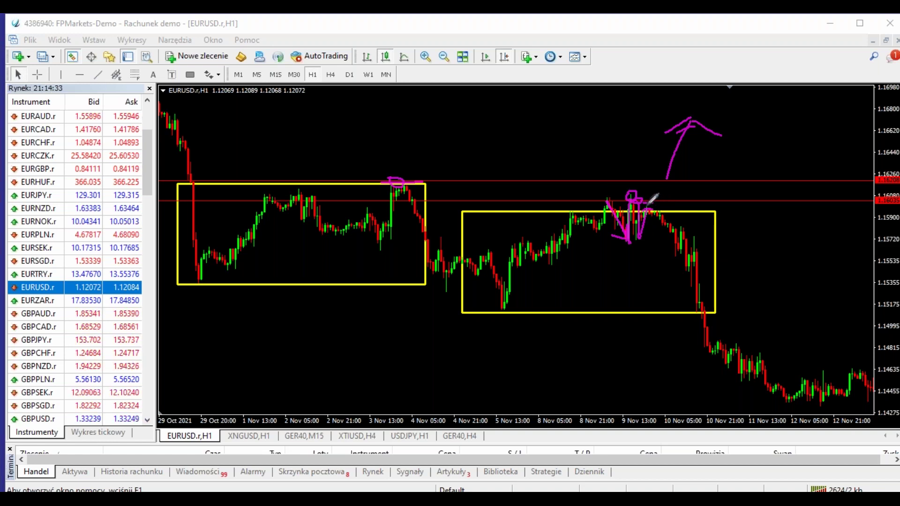
{"action": "left_click_drag", "start_coordinate": [665, 201], "coordinate": [658, 201]}
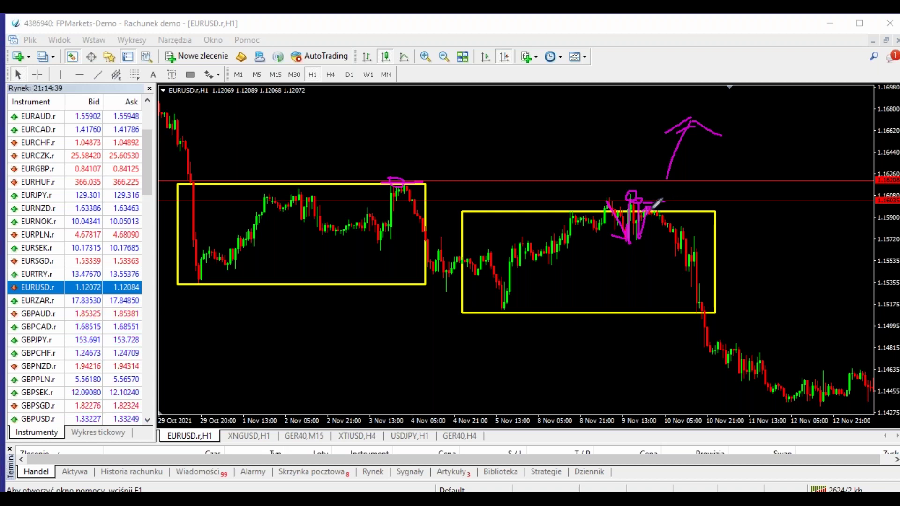
- Sketch a hypothetical fall, a return to the second rectangle's upper edge, and another drop with a stroke above the lower edge
{"action": "mouse_move", "coordinate": [689, 257]}
{"action": "left_mouse_down"}
{"action": "mouse_move", "coordinate": [694, 286]}
{"action": "mouse_move", "coordinate": [714, 208]}
{"action": "left_mouse_up"}
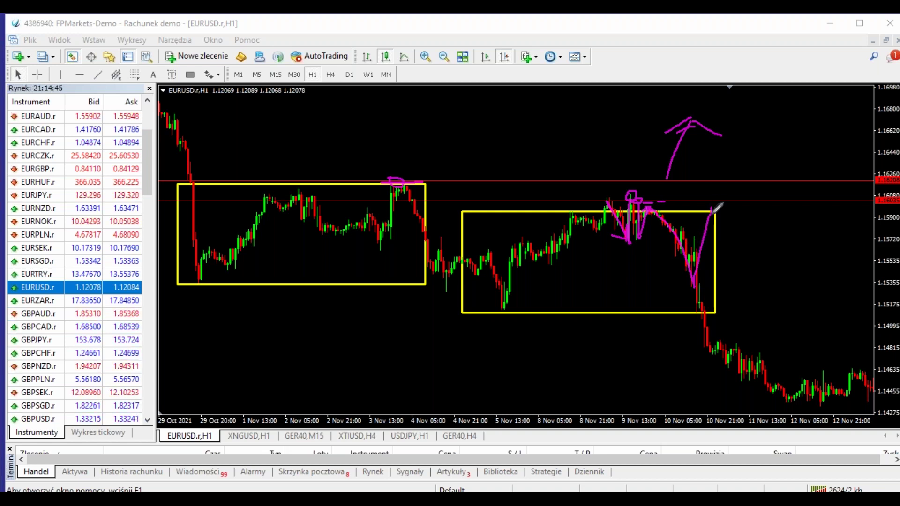
{"action": "mouse_move", "coordinate": [707, 210]}
{"action": "left_mouse_down"}
{"action": "mouse_move", "coordinate": [718, 181]}
{"action": "mouse_move", "coordinate": [715, 201]}
{"action": "mouse_move", "coordinate": [756, 270]}
{"action": "mouse_move", "coordinate": [767, 259]}
{"action": "left_mouse_up"}
{"action": "left_click_drag", "start_coordinate": [710, 277], "coordinate": [740, 282]}
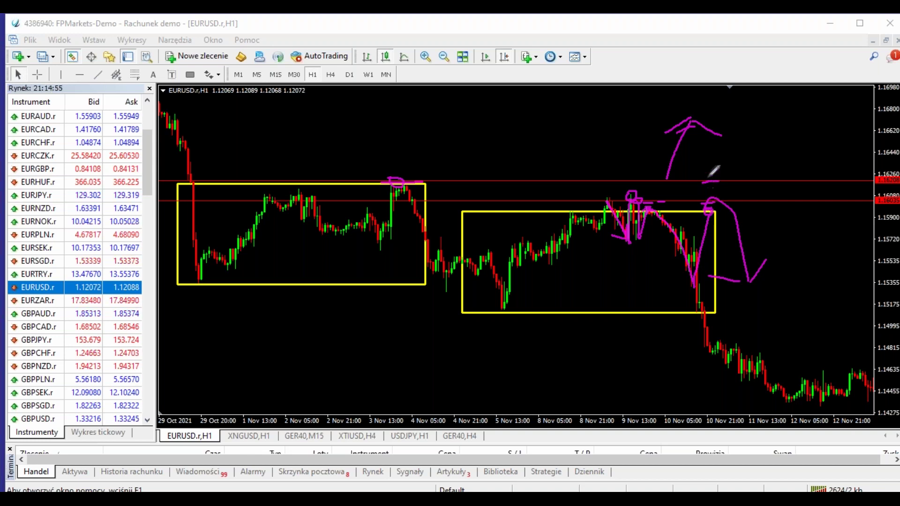
- Mark freehand the upper red line and an arrow breaking upward through it, and clear the sketch
{"action": "left_click_drag", "start_coordinate": [702, 177], "coordinate": [718, 185]}
{"action": "mouse_move", "coordinate": [703, 244]}
{"action": "left_mouse_down"}
{"action": "mouse_move", "coordinate": [734, 110]}
{"action": "mouse_move", "coordinate": [767, 140]}
{"action": "left_mouse_up"}
{"action": "left_click_drag", "start_coordinate": [678, 133], "coordinate": [730, 121]}
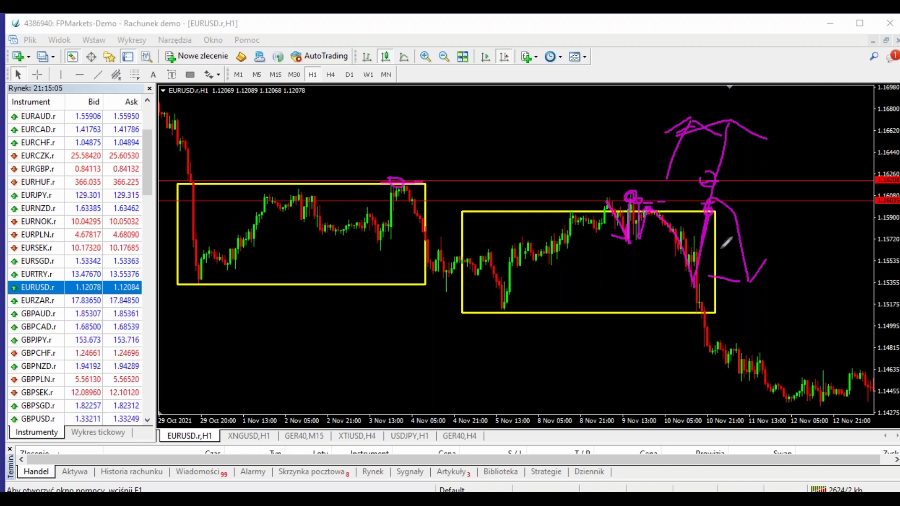
{"action": "left_click", "coordinate": [745, 475]}
- Underline freehand the second rectangle's lower edge and mark the lower high near its upper edge, clearing each stroke
{"action": "left_click_drag", "start_coordinate": [675, 319], "coordinate": [743, 315]}
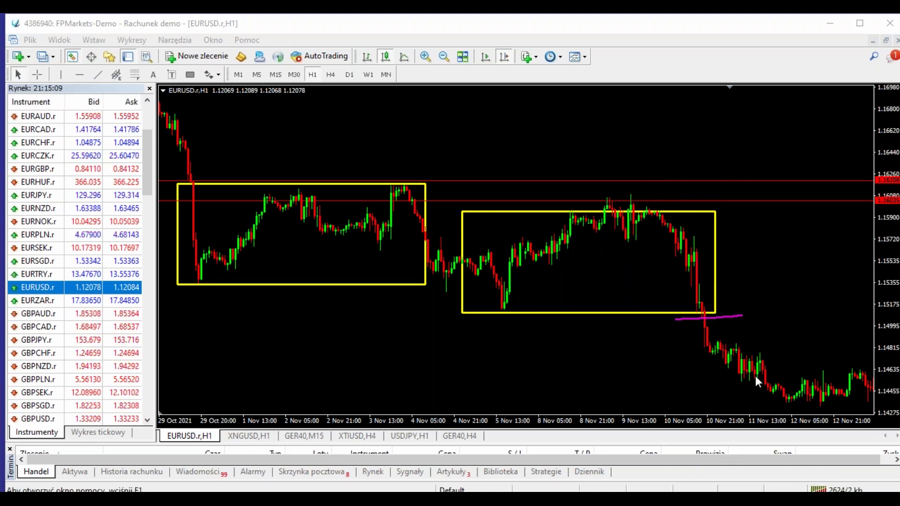
{"action": "key", "text": "e"}
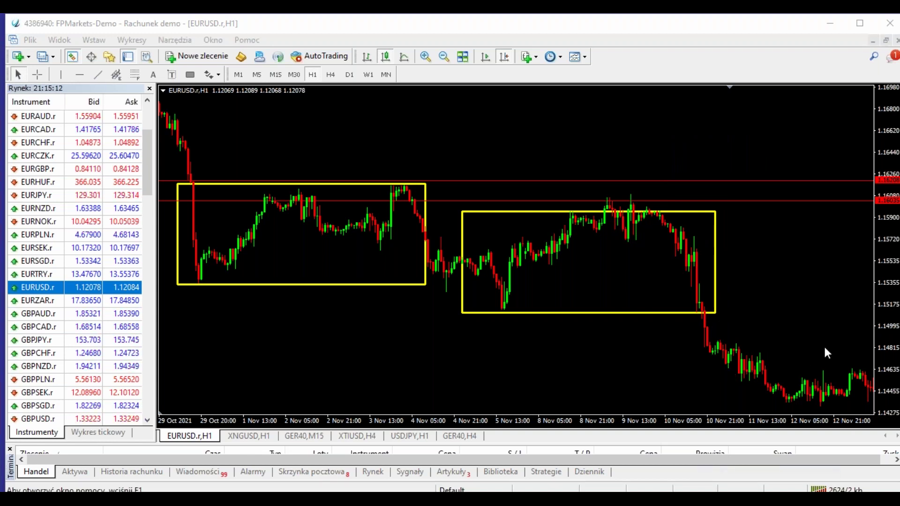
{"action": "left_click_drag", "start_coordinate": [643, 204], "coordinate": [653, 202]}
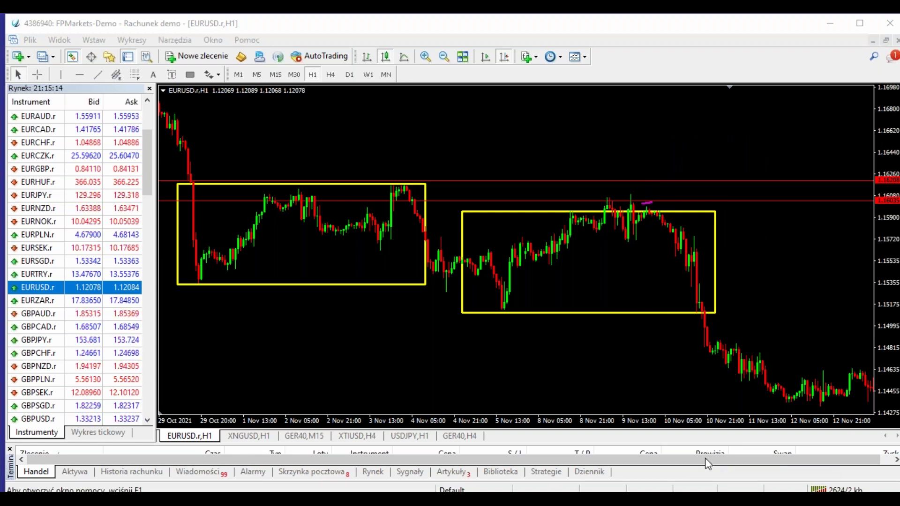
{"action": "key", "text": "e"}
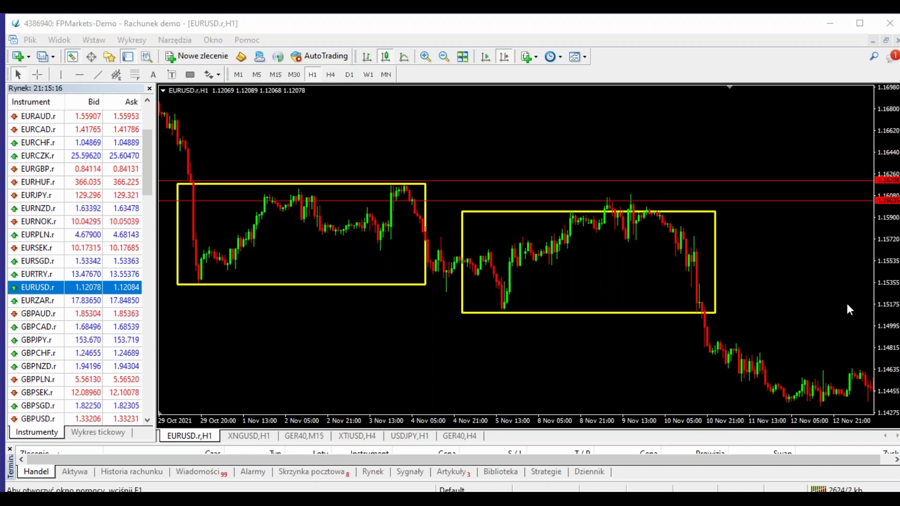
- Browse the instrument list for another example and load USDJPY.r into the EURUSD.r chart
{"action": "left_click", "coordinate": [136, 195]}
{"action": "scroll", "coordinate": [140, 200], "scroll_direction": "up", "scroll_amount": 3}
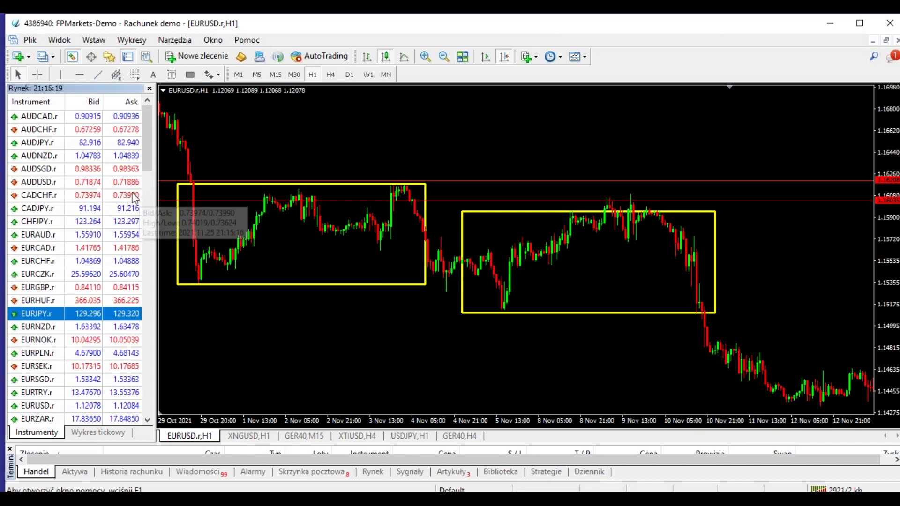
{"action": "left_click", "coordinate": [100, 190]}
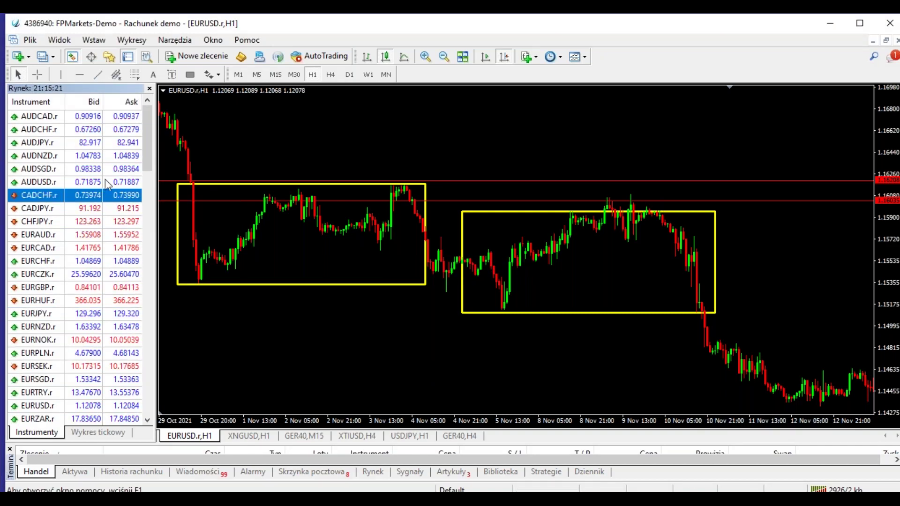
{"action": "left_click", "coordinate": [100, 222]}
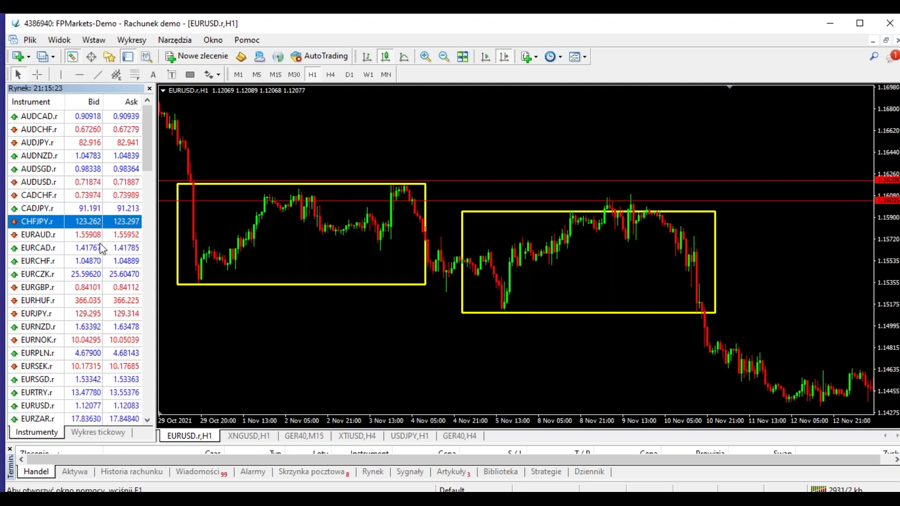
{"action": "scroll", "coordinate": [100, 249], "scroll_direction": "down", "scroll_amount": 10}
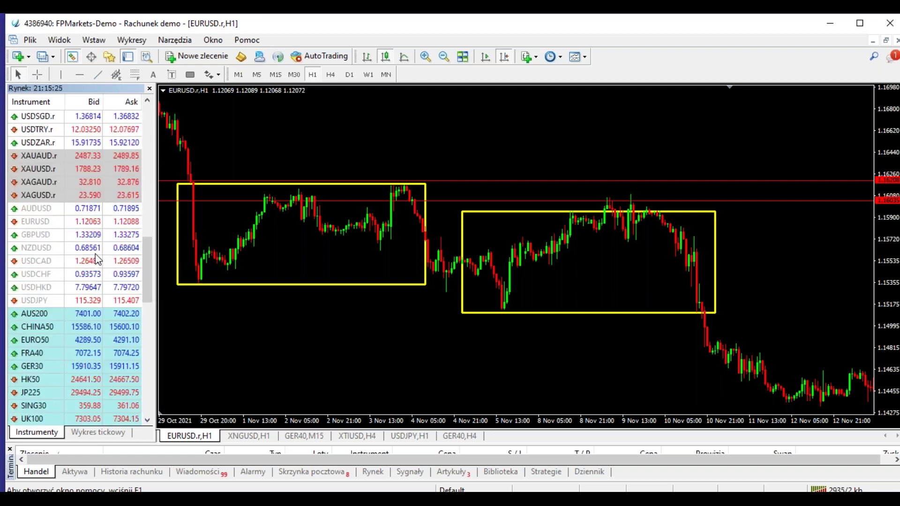
{"action": "scroll", "coordinate": [96, 259], "scroll_direction": "down", "scroll_amount": 8}
{"action": "scroll", "coordinate": [95, 254], "scroll_direction": "down", "scroll_amount": 2}
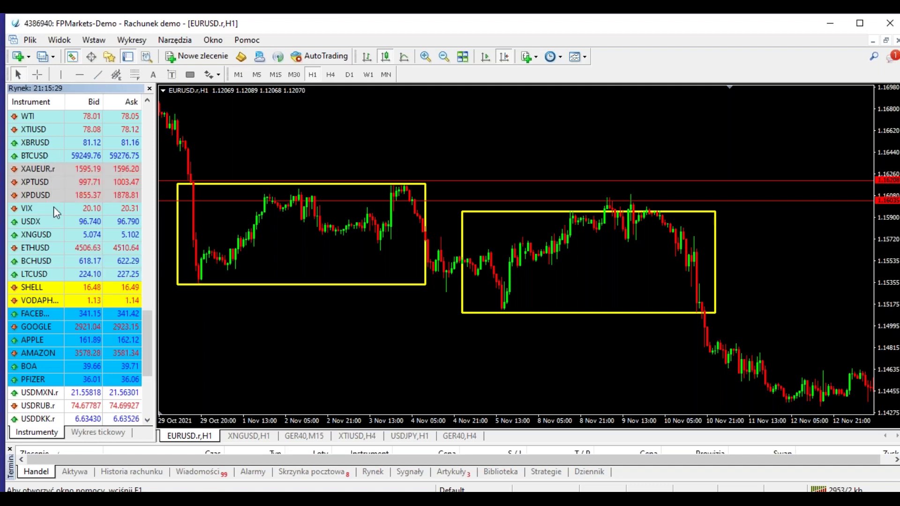
{"action": "scroll", "coordinate": [57, 213], "scroll_direction": "up", "scroll_amount": 3}
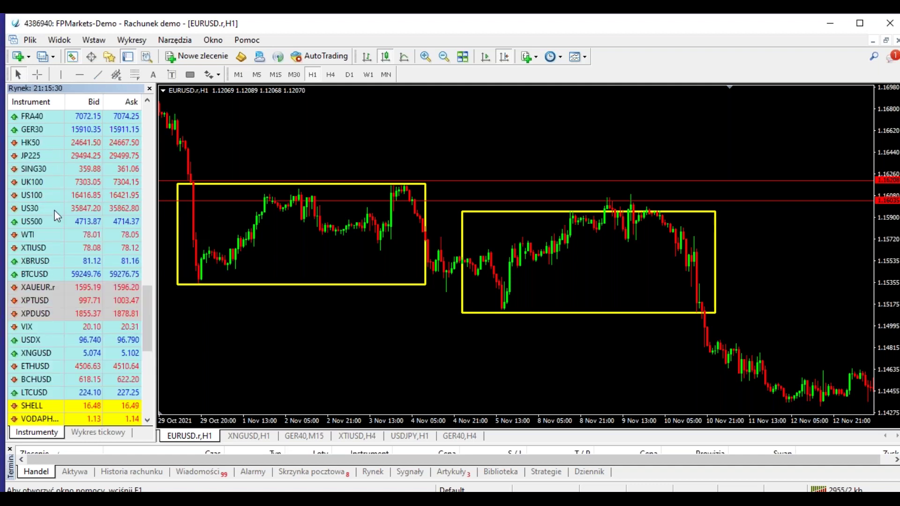
{"action": "scroll", "coordinate": [54, 212], "scroll_direction": "up", "scroll_amount": 10}
{"action": "left_click_drag", "start_coordinate": [64, 193], "coordinate": [276, 159]}
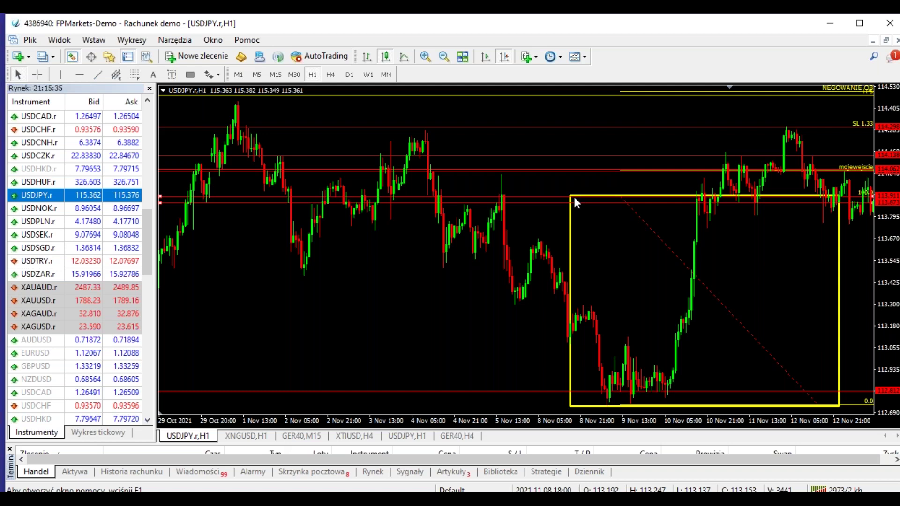
- Delete the old yellow rectangle, the Fibonacci levels and the upper red horizontal lines from the USDJPY.r chart
{"action": "key", "text": "BackSpace"}
{"action": "key", "text": "BackSpace"}
{"action": "key", "text": "BackSpace"}
{"action": "key", "text": "BackSpace"}
{"action": "key", "text": "BackSpace"}
{"action": "double_click", "coordinate": [623, 201]}
{"action": "key", "text": "Delete"}
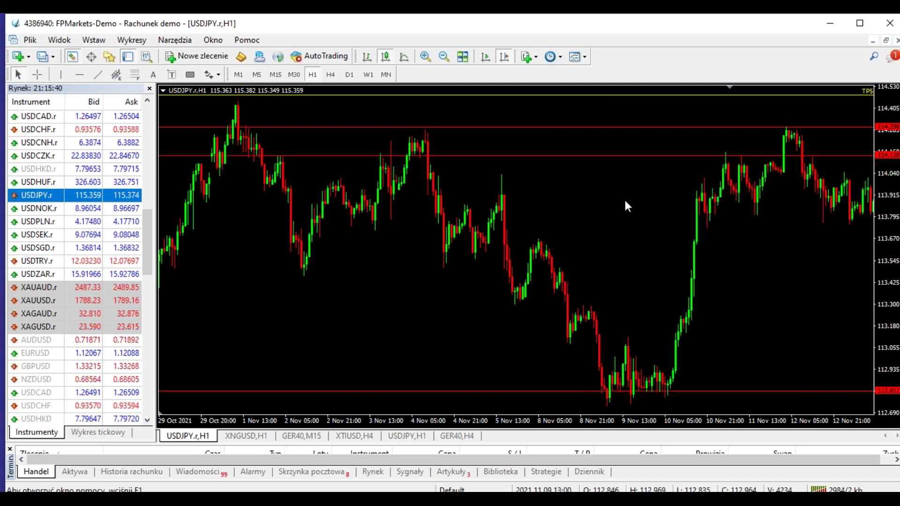
{"action": "key", "text": "BackSpace"}
{"action": "key", "text": "BackSpace"}
- Draw a yellow rectangle around the 28 October to 4 November correction, from its low up to the yellow horizontal line
{"action": "left_click", "coordinate": [443, 56]}
{"action": "left_click_drag", "start_coordinate": [461, 151], "coordinate": [407, 151]}
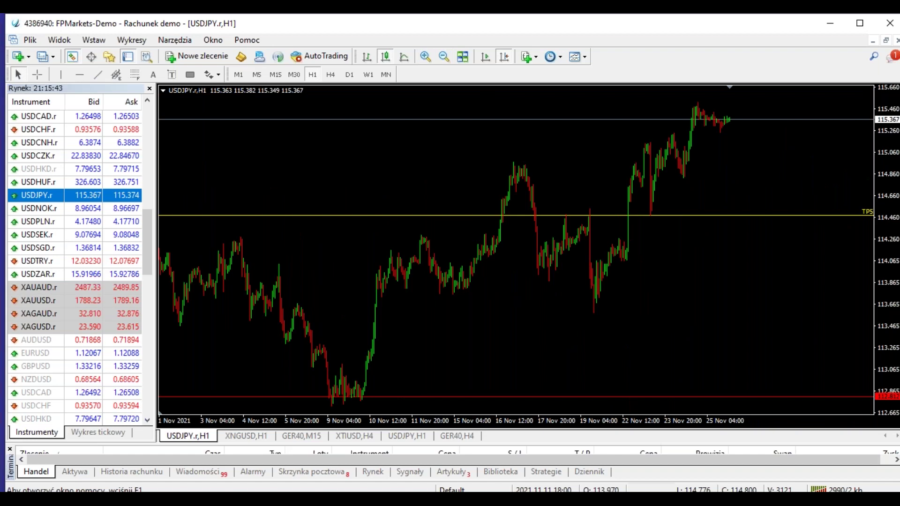
{"action": "left_click", "coordinate": [443, 57]}
{"action": "left_click_drag", "start_coordinate": [415, 123], "coordinate": [464, 123]}
{"action": "left_click", "coordinate": [94, 40]}
{"action": "mouse_move", "coordinate": [131, 136]}
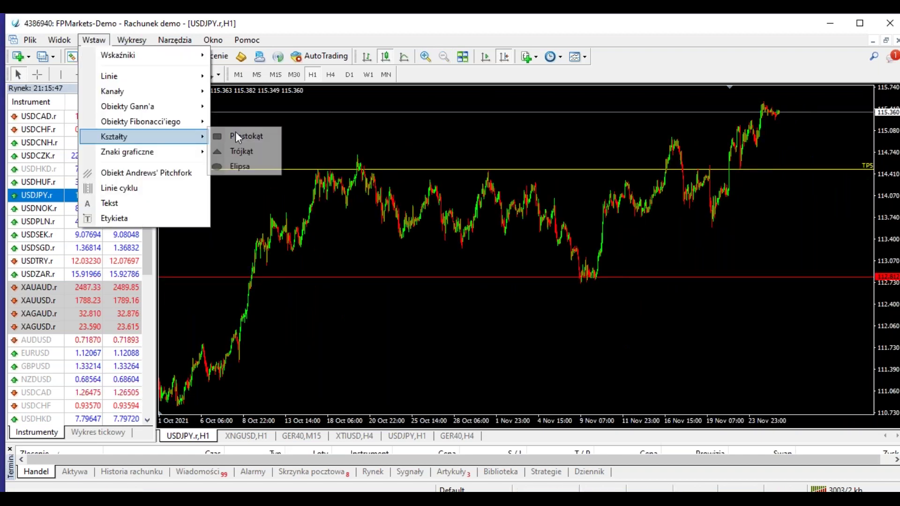
{"action": "left_click", "coordinate": [238, 136]}
{"action": "left_click_drag", "start_coordinate": [457, 250], "coordinate": [545, 170]}
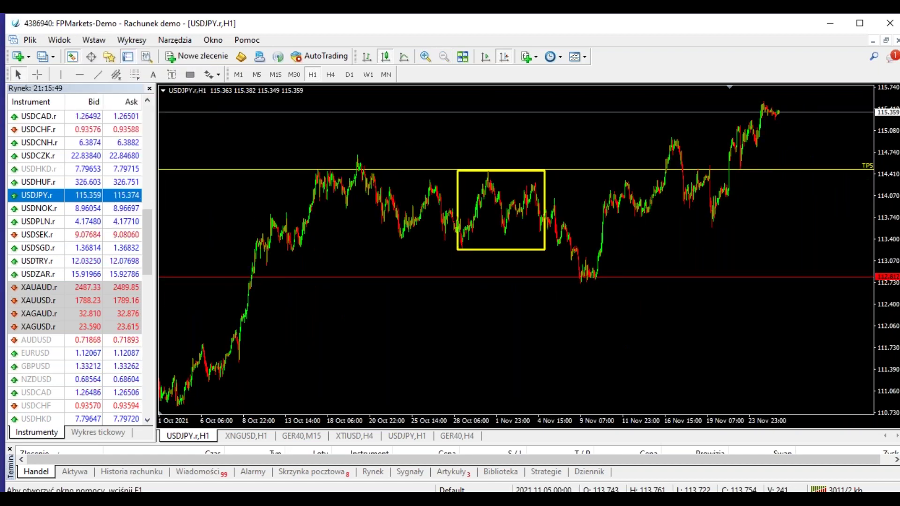
- Copy the rectangle onto the 9 November low and apply Fibonacci levels across the copy's height
{"action": "left_click_drag", "start_coordinate": [501, 210], "coordinate": [618, 246], "text": "ctrl"}
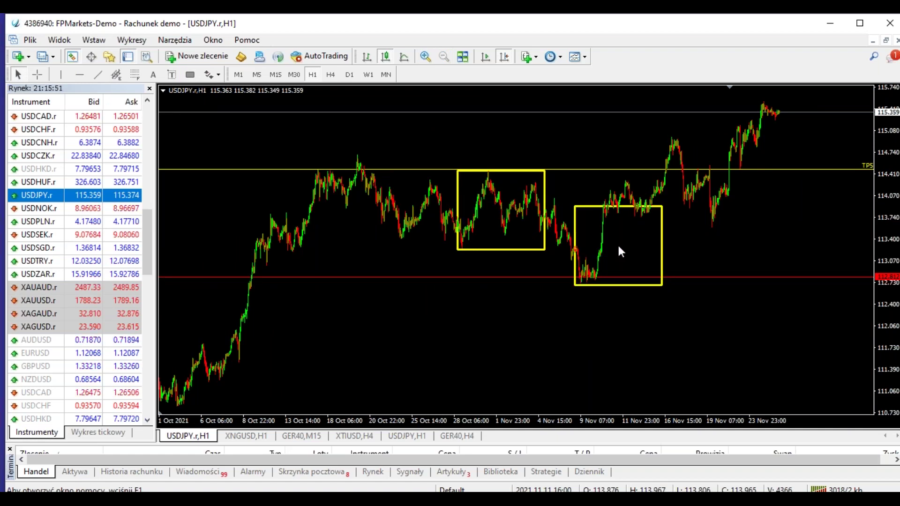
{"action": "left_click", "coordinate": [135, 75]}
{"action": "left_click_drag", "start_coordinate": [592, 205], "coordinate": [691, 285]}
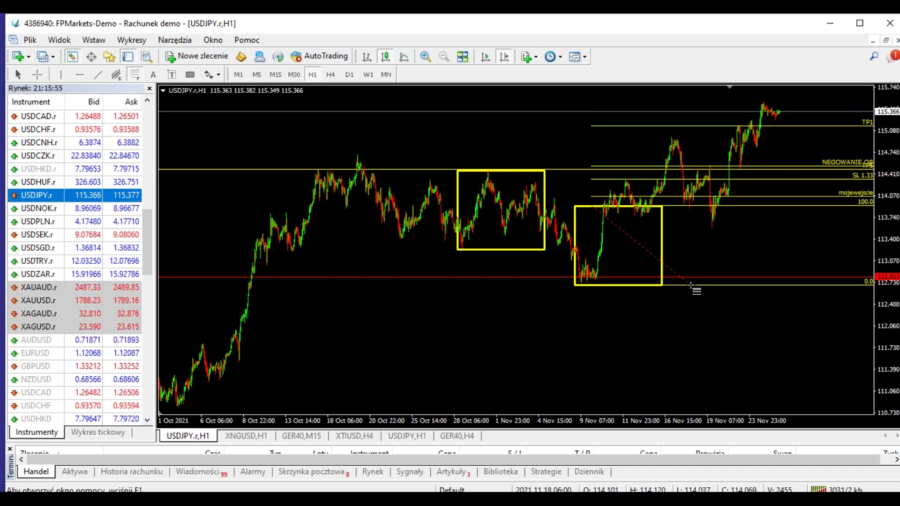
- Place red horizontal lines on the mojewejscie and SL 1.33 levels, and delete the Fibonacci levels
{"action": "left_click", "coordinate": [432, 58]}
{"action": "left_click_drag", "start_coordinate": [549, 153], "coordinate": [200, 187]}
{"action": "left_click_drag", "start_coordinate": [488, 221], "coordinate": [247, 225]}
{"action": "left_click", "coordinate": [80, 75]}
{"action": "left_click", "coordinate": [571, 261]}
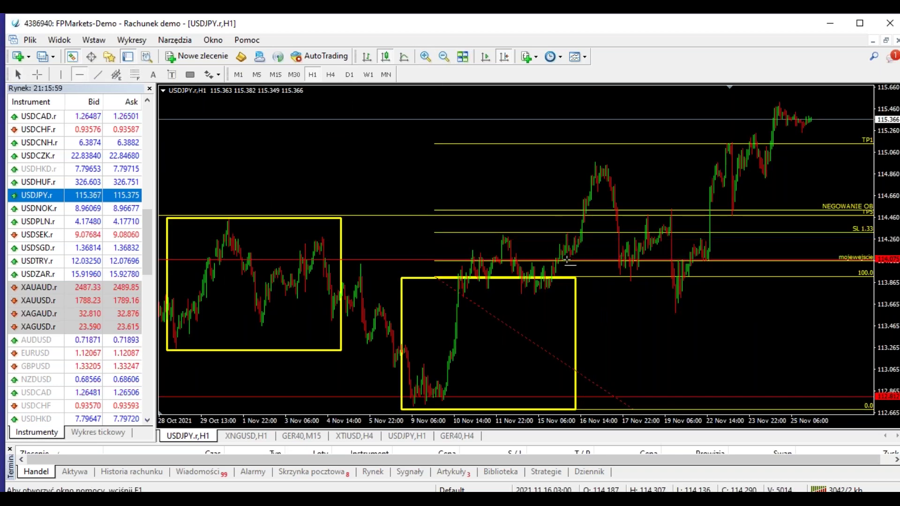
{"action": "left_click", "coordinate": [80, 74]}
{"action": "left_click", "coordinate": [519, 233]}
{"action": "right_click", "coordinate": [473, 303]}
{"action": "left_click", "coordinate": [527, 339]}
- Point out the 11 and 12 November candles with the crosshair and move the lowest red line onto the second rectangle's lower edge
{"action": "left_click", "coordinate": [37, 75]}
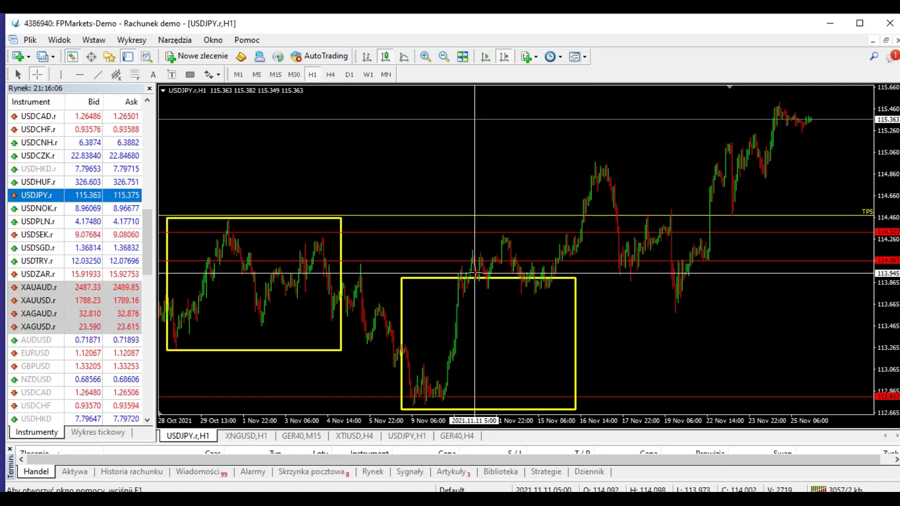
{"action": "mouse_move", "coordinate": [469, 253]}
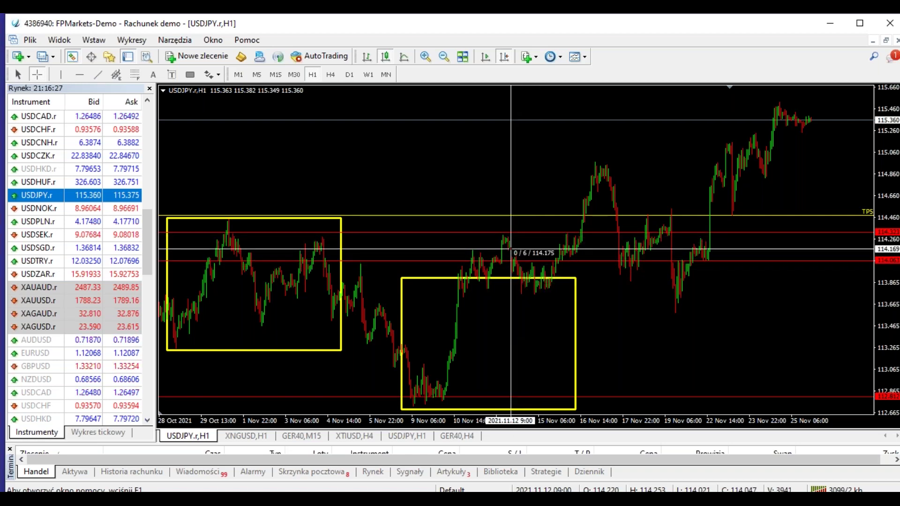
{"action": "key", "text": "Escape"}
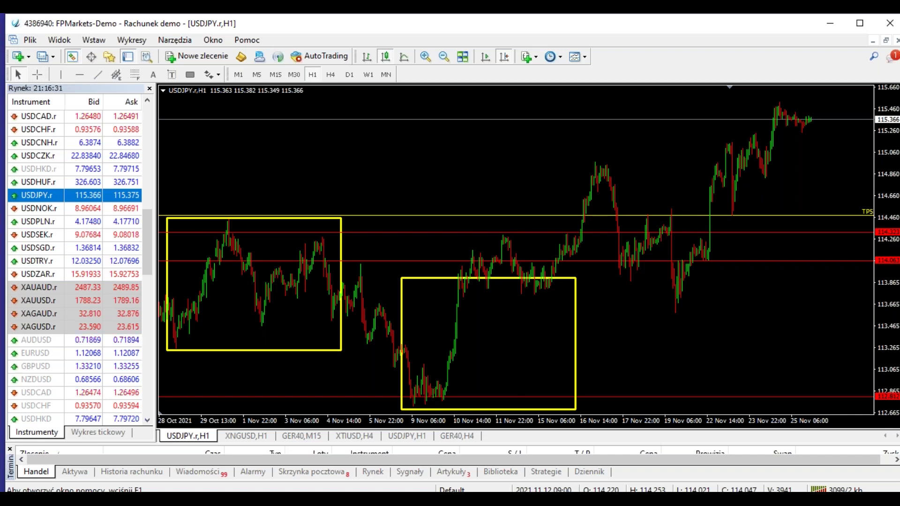
{"action": "left_click", "coordinate": [37, 74]}
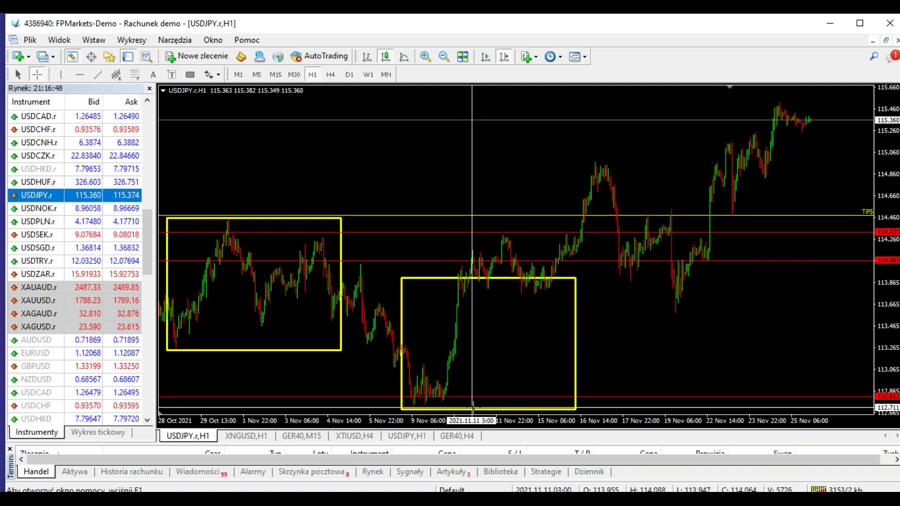
{"action": "double_click", "coordinate": [486, 397]}
{"action": "left_click_drag", "start_coordinate": [487, 397], "coordinate": [498, 408]}
- Examine with the crosshair how the 12 November candles behave between the two upper red lines
{"action": "middle_click", "coordinate": [496, 231]}
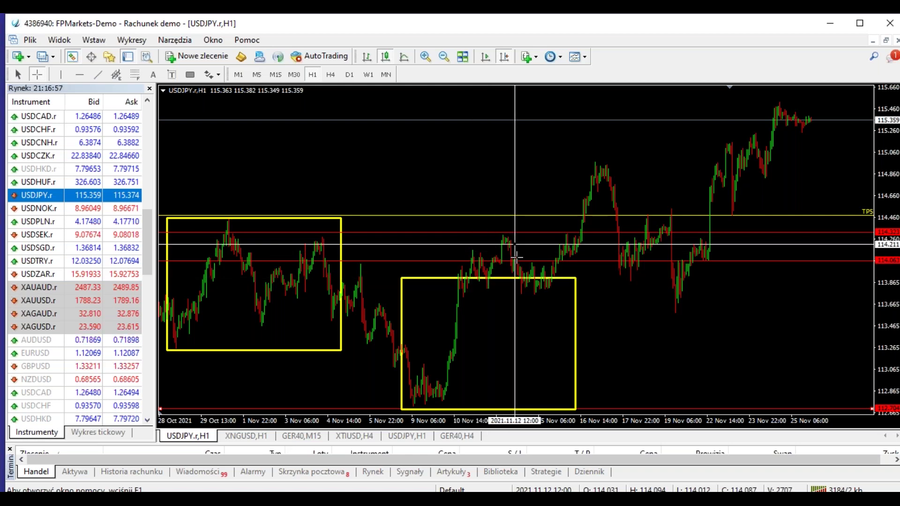
{"action": "middle_click", "coordinate": [583, 215]}
{"action": "left_click", "coordinate": [37, 75]}
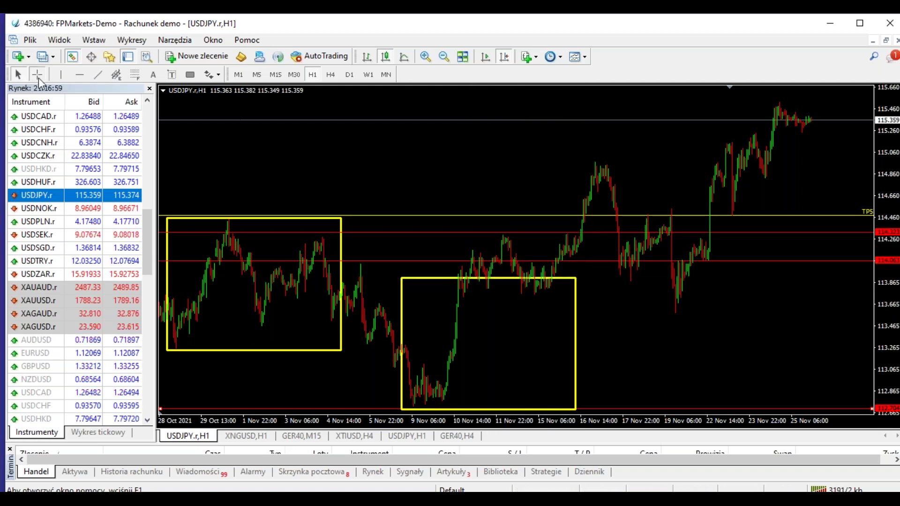
{"action": "left_click", "coordinate": [533, 261]}
{"action": "middle_click", "coordinate": [469, 224]}
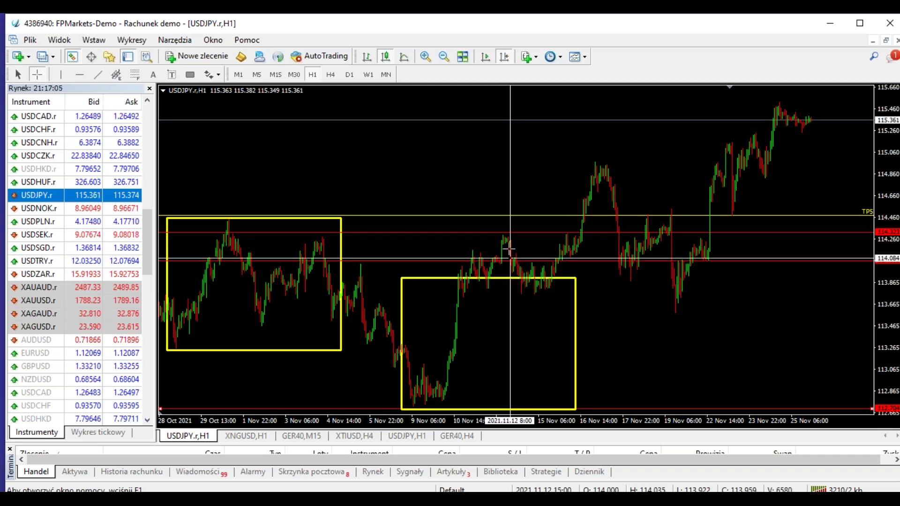
{"action": "mouse_move", "coordinate": [531, 272]}
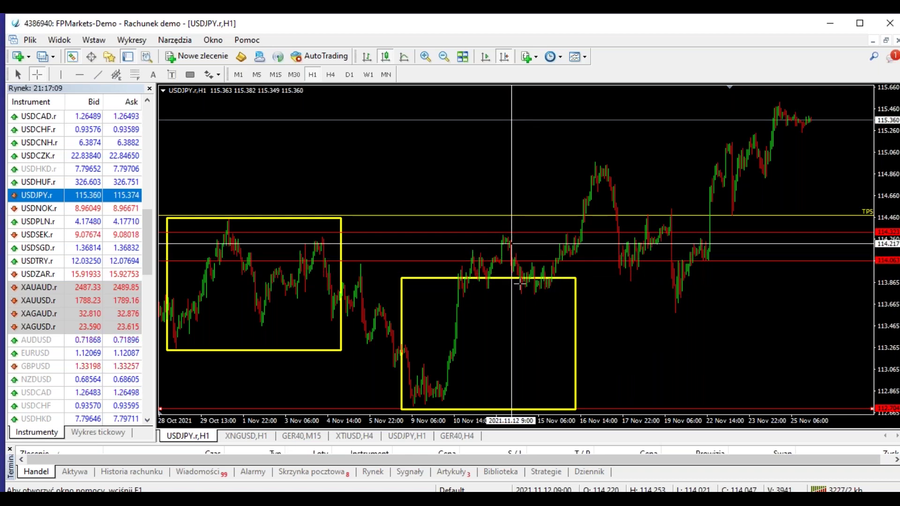
{"action": "left_click", "coordinate": [526, 241]}
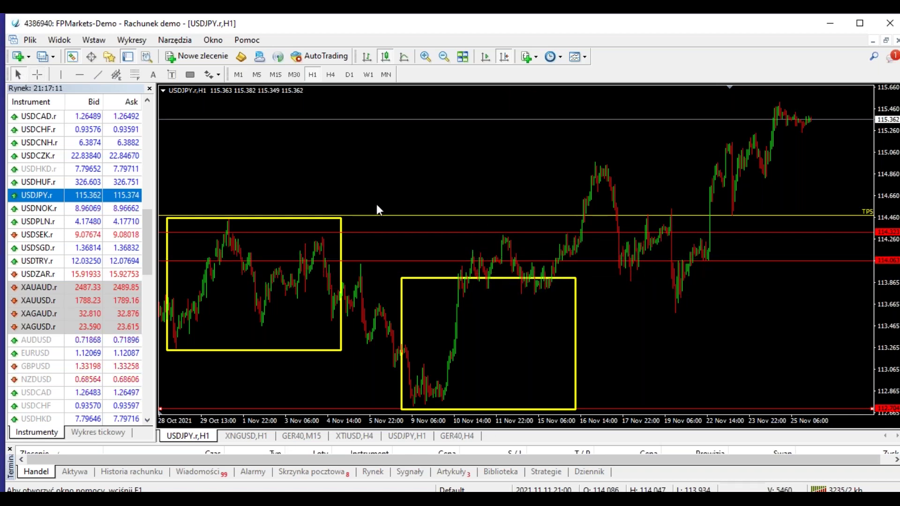
{"action": "left_click", "coordinate": [37, 74]}
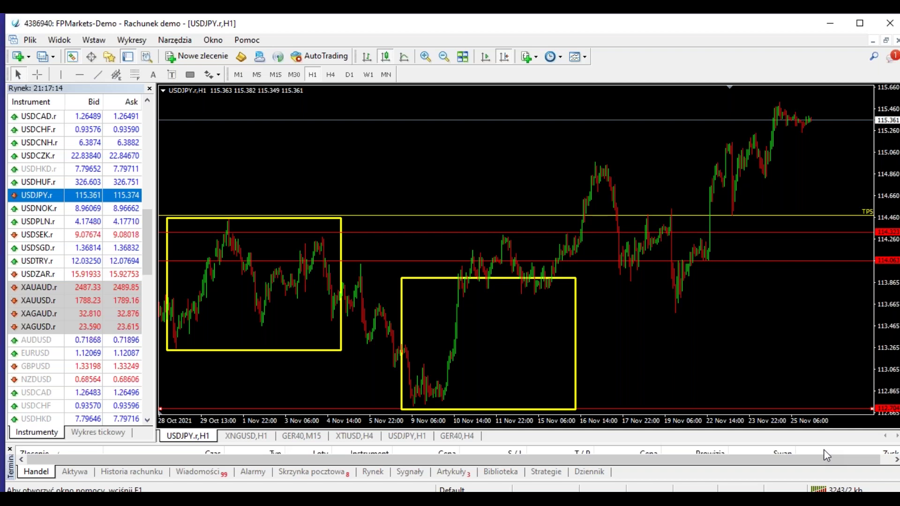
- Apply Fibonacci levels to the second rectangle again and shift the rectangle, the levels and the lowest red line slightly upward
{"action": "key", "text": "alt+Tab"}
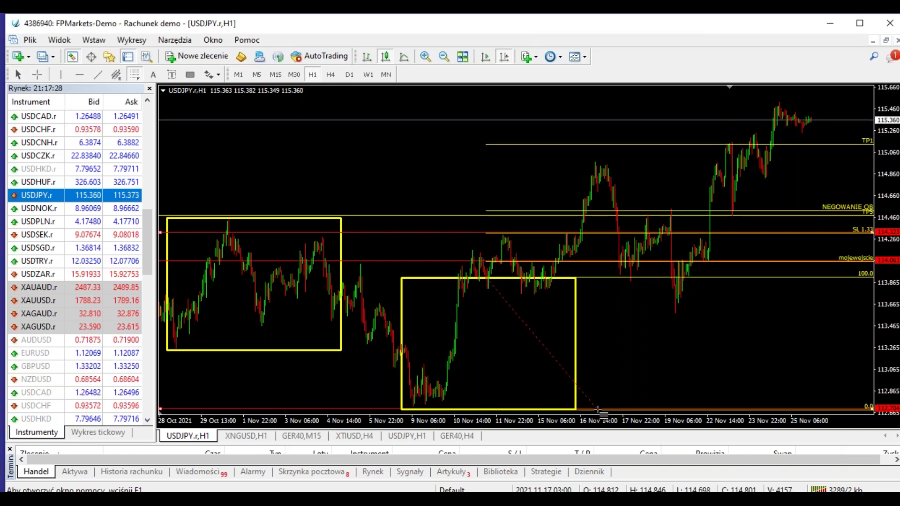
{"action": "left_click_drag", "start_coordinate": [599, 414], "coordinate": [598, 410]}
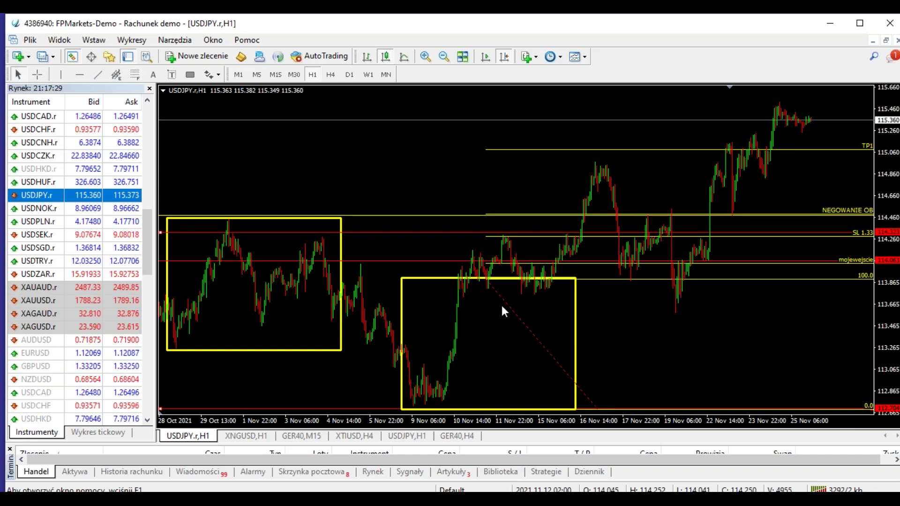
{"action": "left_click_drag", "start_coordinate": [484, 278], "coordinate": [393, 278]}
{"action": "mouse_move", "coordinate": [598, 409]}
{"action": "left_mouse_down"}
{"action": "mouse_move", "coordinate": [584, 403]}
{"action": "mouse_move", "coordinate": [602, 410]}
{"action": "left_mouse_up"}
{"action": "left_click_drag", "start_coordinate": [499, 346], "coordinate": [487, 341]}
{"action": "double_click", "coordinate": [406, 409]}
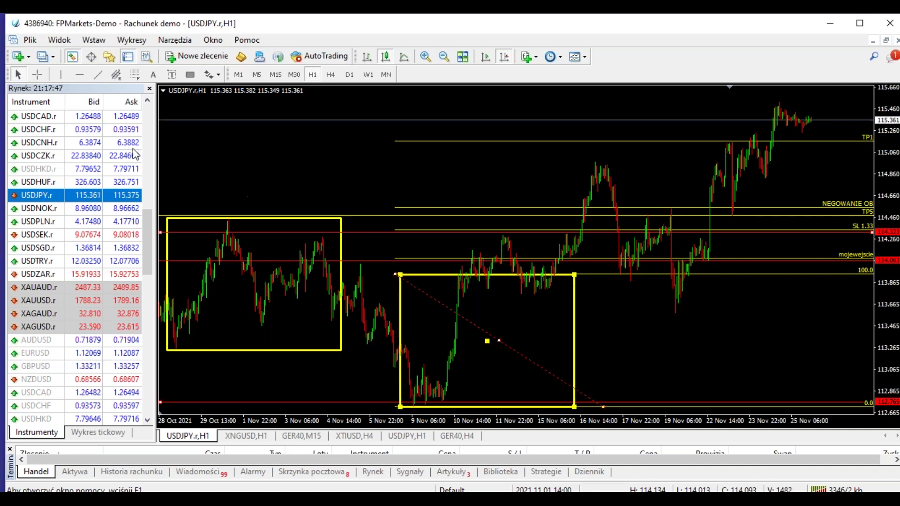
- Measure the second rectangle's height and the distance from its upper edge to the SL 1.33 level with the crosshair
{"action": "left_click", "coordinate": [37, 74]}
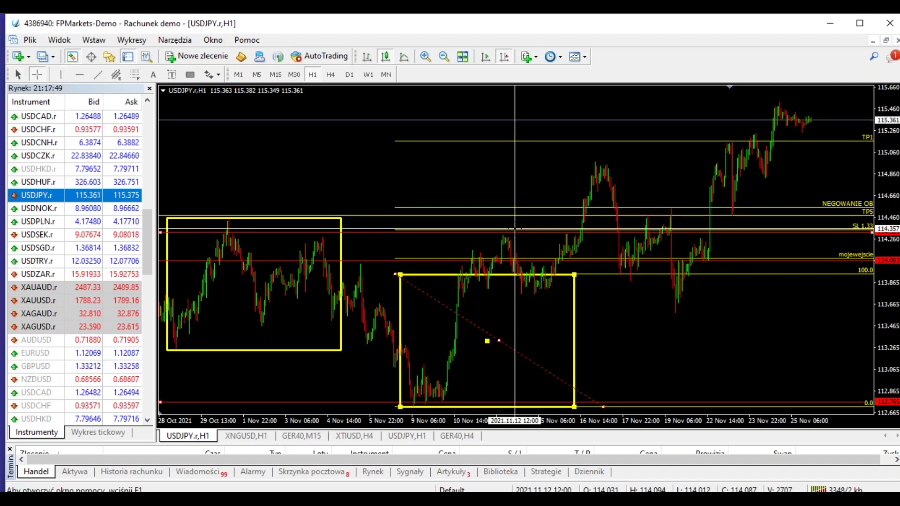
{"action": "left_click_drag", "start_coordinate": [410, 274], "coordinate": [478, 406]}
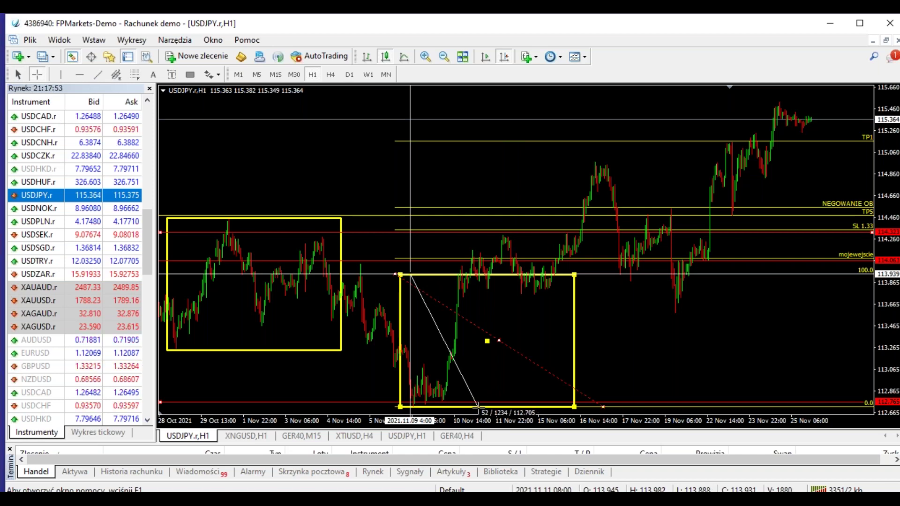
{"action": "right_click", "coordinate": [479, 273]}
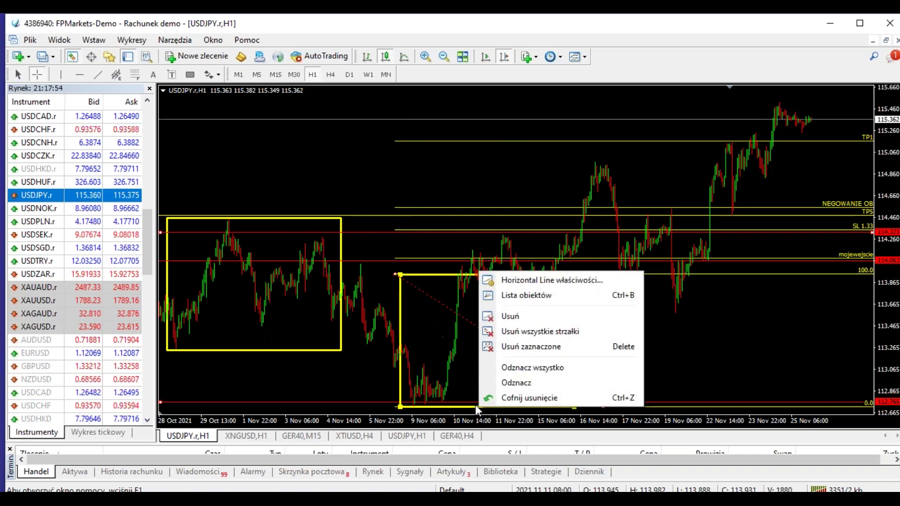
{"action": "left_click", "coordinate": [42, 73]}
{"action": "left_click_drag", "start_coordinate": [439, 274], "coordinate": [507, 231]}
- Place a red horizontal line on the NEGOWANIE OB level and point out where price breaks above it
{"action": "left_click", "coordinate": [80, 74]}
{"action": "left_click", "coordinate": [556, 173]}
{"action": "left_click_drag", "start_coordinate": [556, 198], "coordinate": [552, 208]}
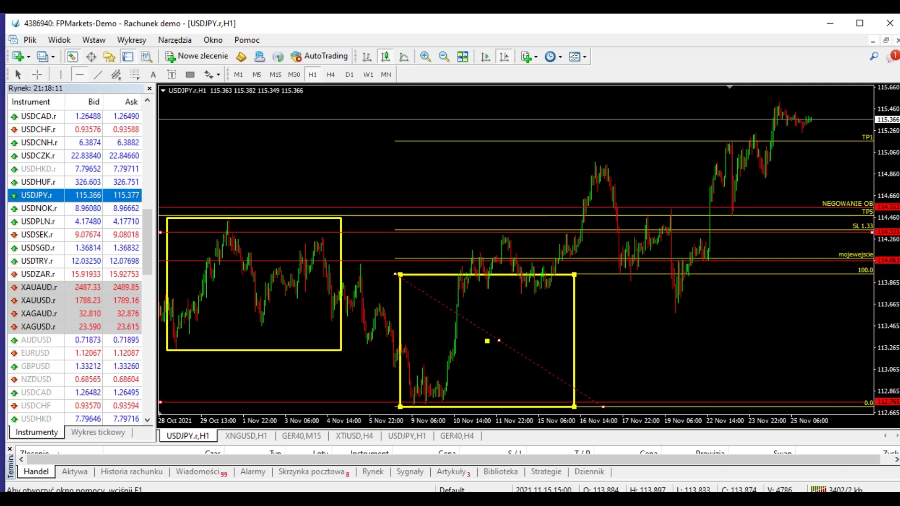
{"action": "double_click", "coordinate": [354, 207]}
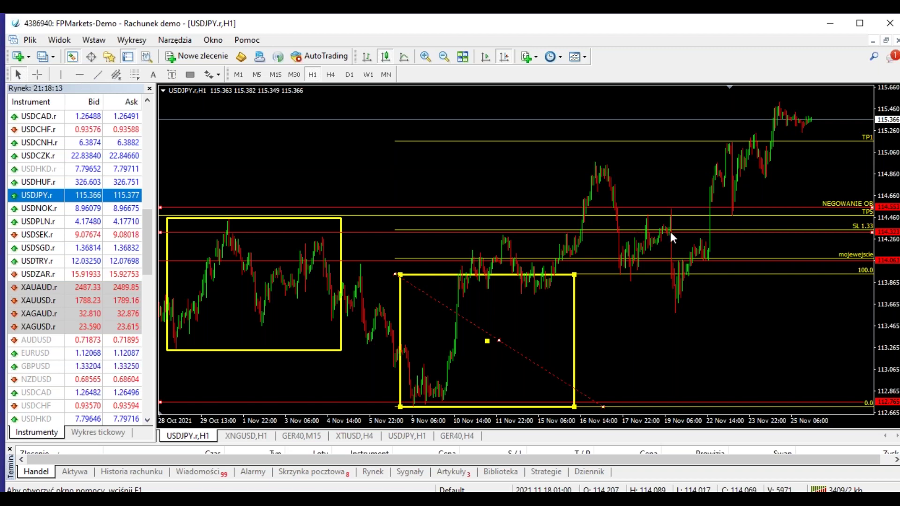
{"action": "left_click", "coordinate": [38, 75]}
{"action": "left_click", "coordinate": [583, 220]}
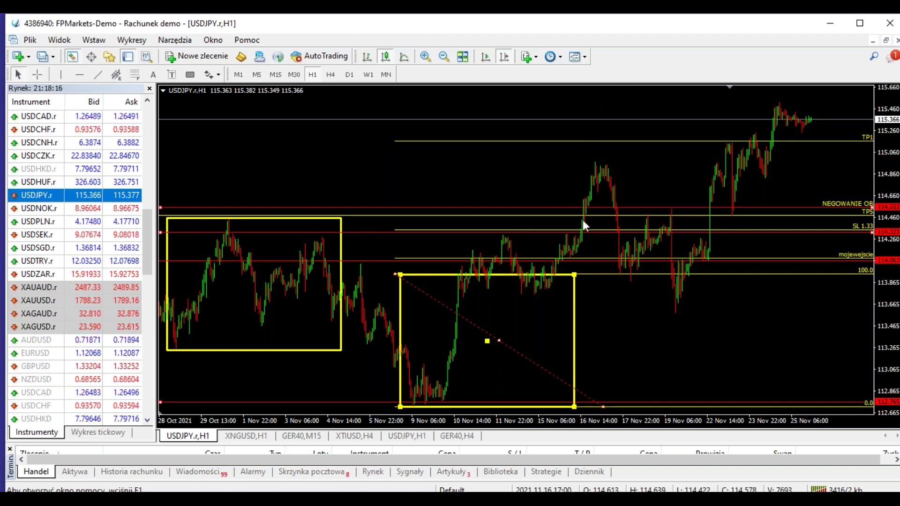
- Move the second rectangle over the correction that starts at the 16 November high and remove the Fibonacci levels
{"action": "left_click_drag", "start_coordinate": [487, 341], "coordinate": [572, 267]}
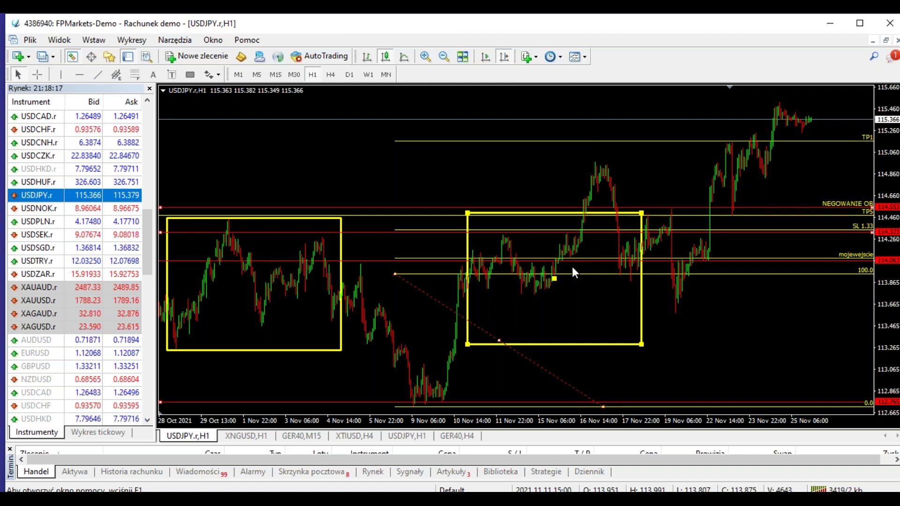
{"action": "left_click_drag", "start_coordinate": [554, 278], "coordinate": [625, 227]}
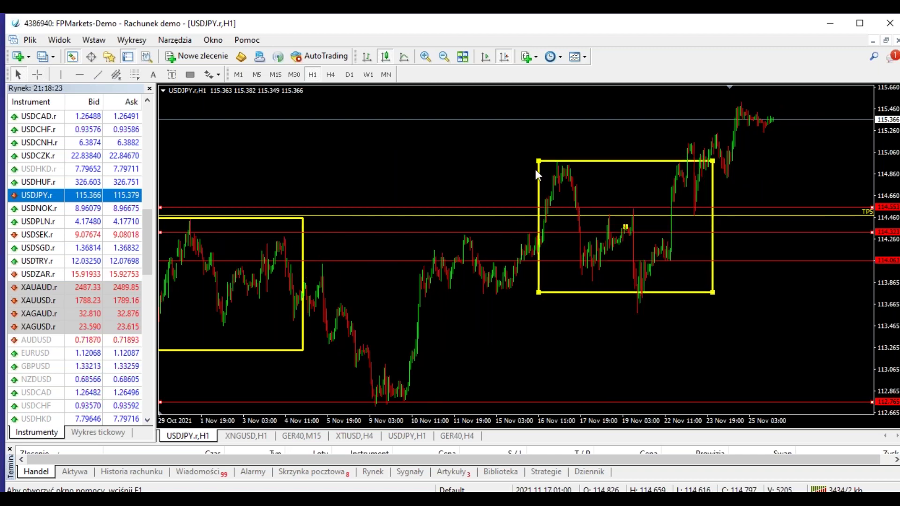
{"action": "left_click_drag", "start_coordinate": [638, 272], "coordinate": [615, 227]}
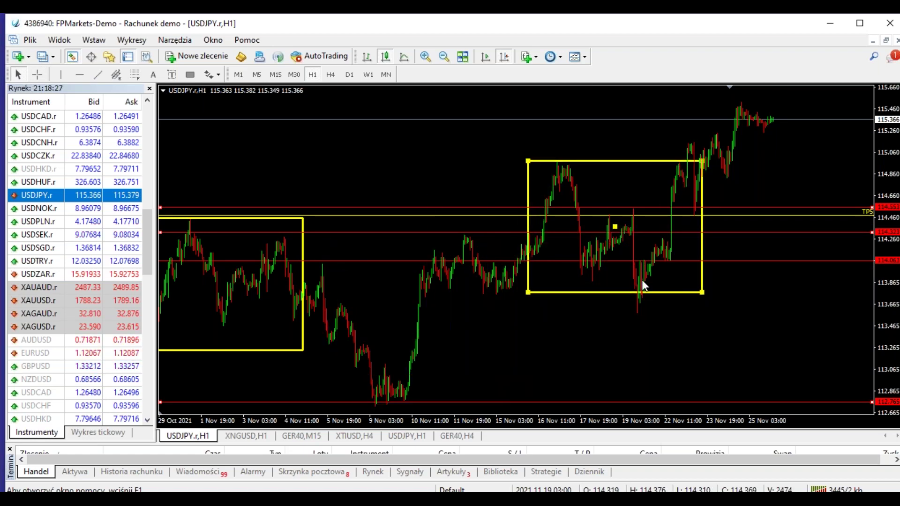
{"action": "left_click", "coordinate": [444, 56]}
{"action": "left_click", "coordinate": [430, 58]}
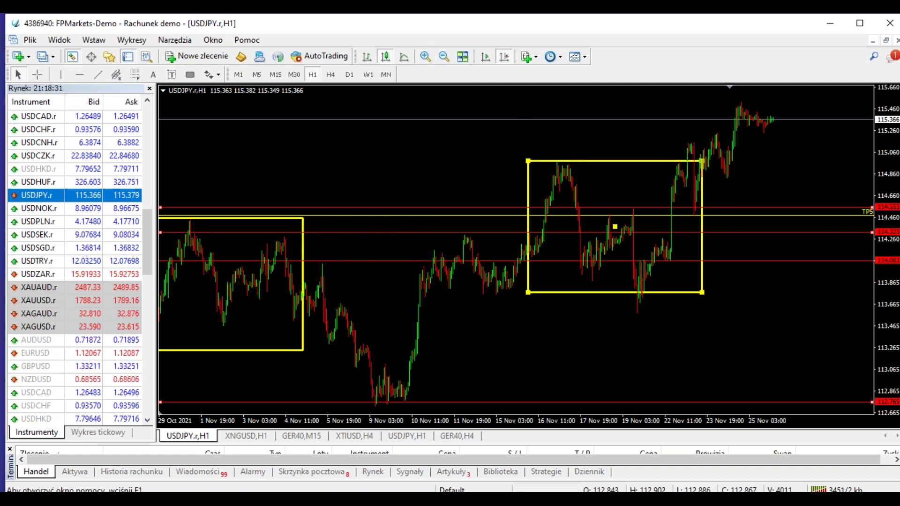
- Return the second rectangle to the rise from the 9 November low
{"action": "key", "text": "alt+Tab"}
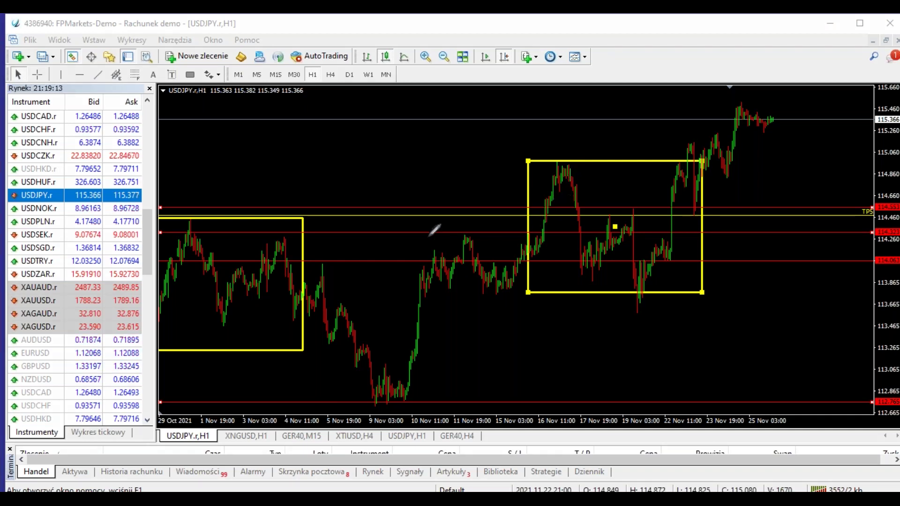
{"action": "left_click", "coordinate": [444, 57]}
{"action": "left_click_drag", "start_coordinate": [280, 154], "coordinate": [427, 169]}
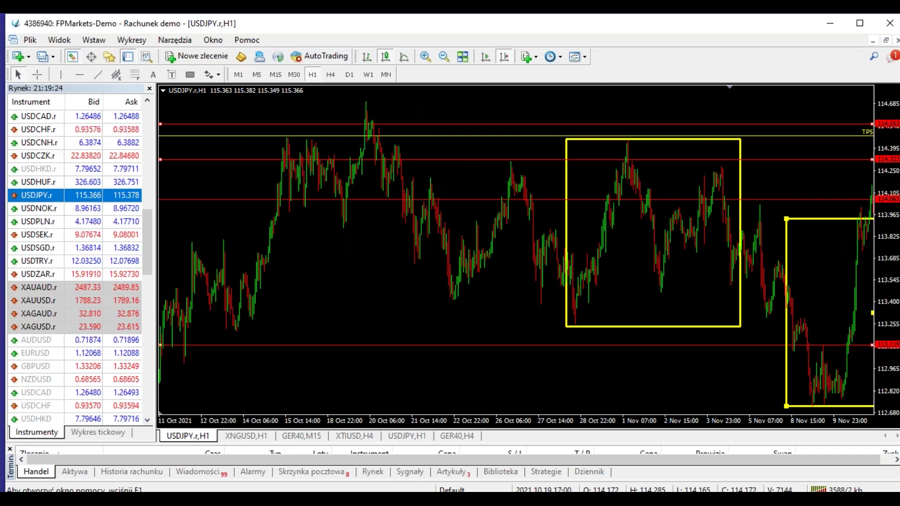
{"action": "left_click_drag", "start_coordinate": [724, 211], "coordinate": [447, 211]}
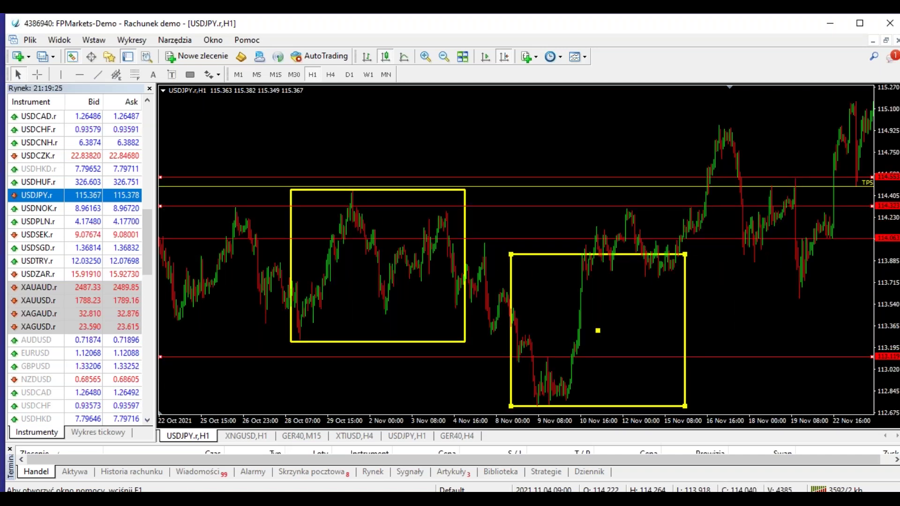
- Sketch freehand the rise from the second rectangle's low with an upward arrow, and the rise, pullback and arrow inside the first rectangle
{"action": "mouse_move", "coordinate": [529, 405]}
{"action": "left_mouse_down"}
{"action": "mouse_move", "coordinate": [609, 236]}
{"action": "mouse_move", "coordinate": [639, 228]}
{"action": "left_mouse_up"}
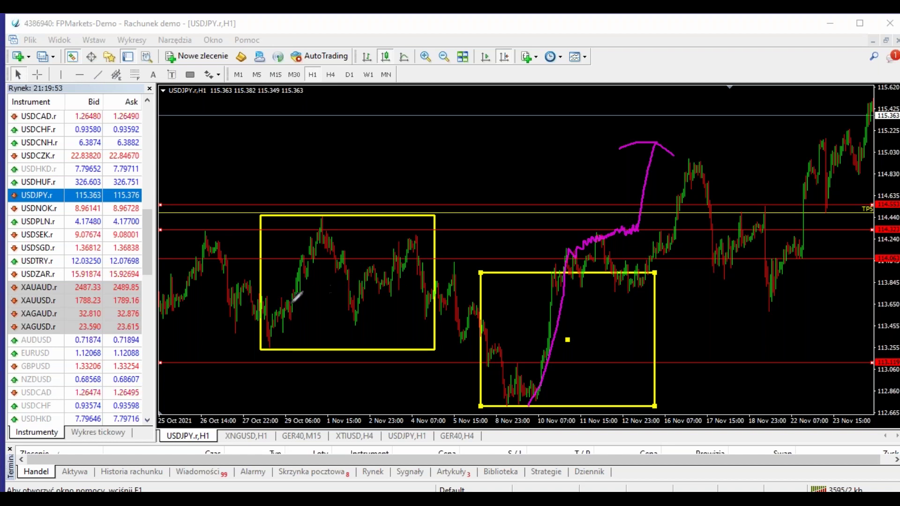
{"action": "mouse_move", "coordinate": [272, 329]}
{"action": "left_mouse_down"}
{"action": "mouse_move", "coordinate": [293, 302]}
{"action": "mouse_move", "coordinate": [303, 264]}
{"action": "mouse_move", "coordinate": [305, 288]}
{"action": "mouse_move", "coordinate": [306, 256]}
{"action": "mouse_move", "coordinate": [318, 253]}
{"action": "mouse_move", "coordinate": [321, 232]}
{"action": "mouse_move", "coordinate": [302, 247]}
{"action": "mouse_move", "coordinate": [309, 239]}
{"action": "mouse_move", "coordinate": [322, 257]}
{"action": "mouse_move", "coordinate": [315, 249]}
{"action": "left_mouse_up"}
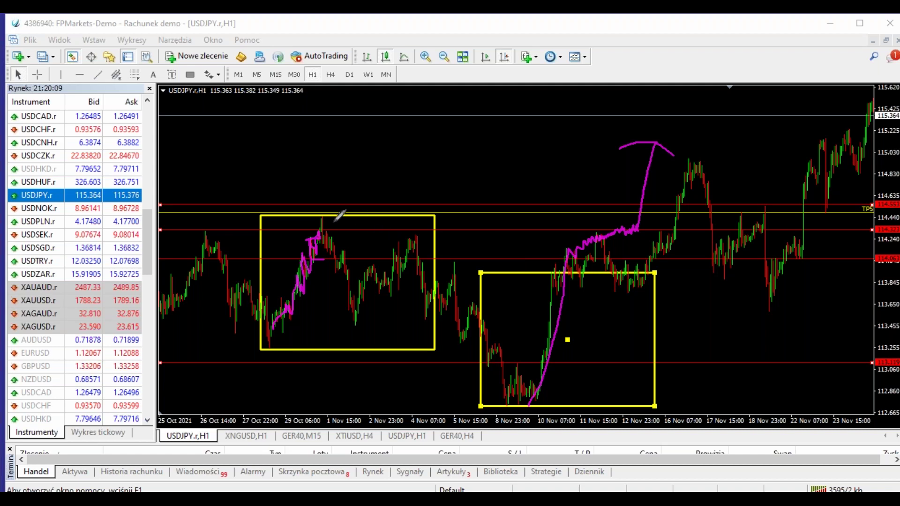
{"action": "mouse_move", "coordinate": [265, 339]}
{"action": "left_mouse_down"}
{"action": "mouse_move", "coordinate": [323, 221]}
{"action": "mouse_move", "coordinate": [342, 270]}
{"action": "mouse_move", "coordinate": [356, 228]}
{"action": "mouse_move", "coordinate": [382, 344]}
{"action": "left_mouse_up"}
{"action": "left_click_drag", "start_coordinate": [341, 228], "coordinate": [377, 229]}
{"action": "left_click_drag", "start_coordinate": [328, 273], "coordinate": [357, 272]}
{"action": "mouse_move", "coordinate": [348, 237]}
{"action": "left_mouse_down"}
{"action": "mouse_move", "coordinate": [355, 226]}
{"action": "mouse_move", "coordinate": [370, 259]}
{"action": "left_mouse_up"}
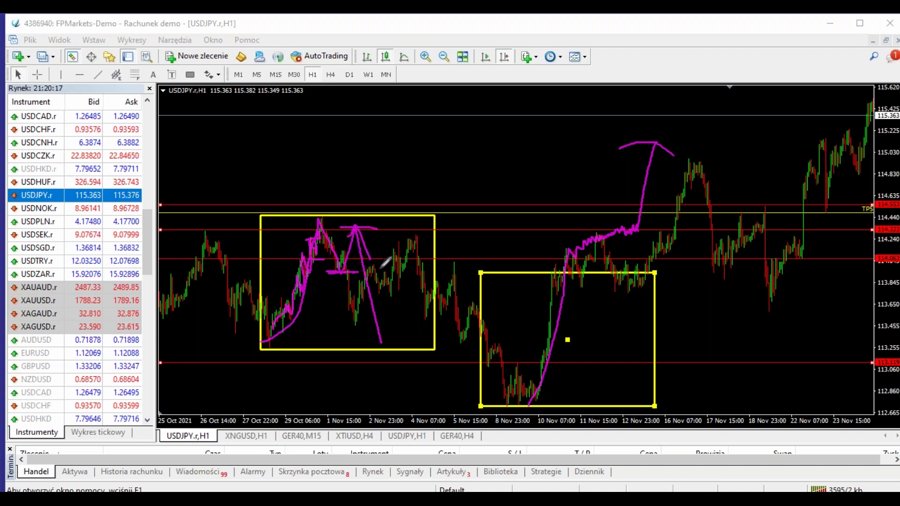
- Clear the freehand sketches and draw Fibonacci levels spanning the height of the second yellow rectangle
{"action": "right_click", "coordinate": [467, 280]}
{"action": "left_click", "coordinate": [522, 378]}
{"action": "key", "text": "Escape"}
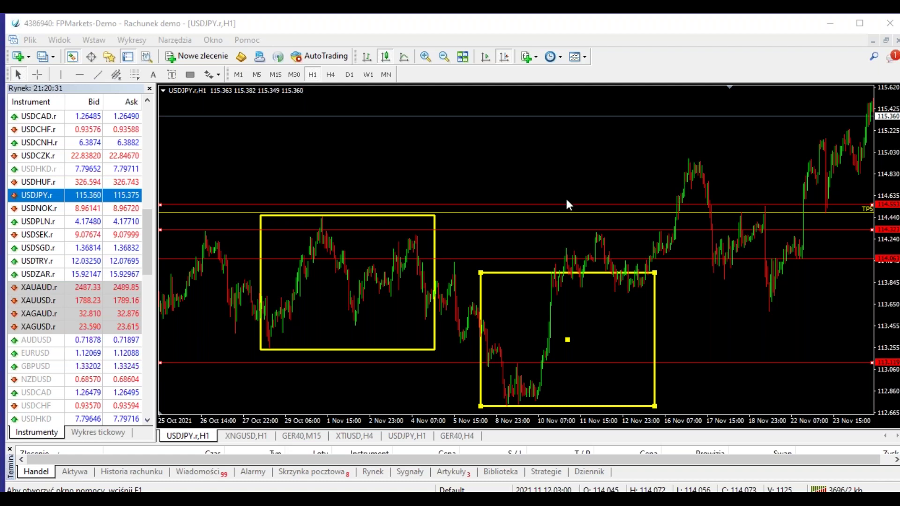
{"action": "left_click", "coordinate": [135, 75]}
{"action": "left_click_drag", "start_coordinate": [495, 273], "coordinate": [608, 406]}
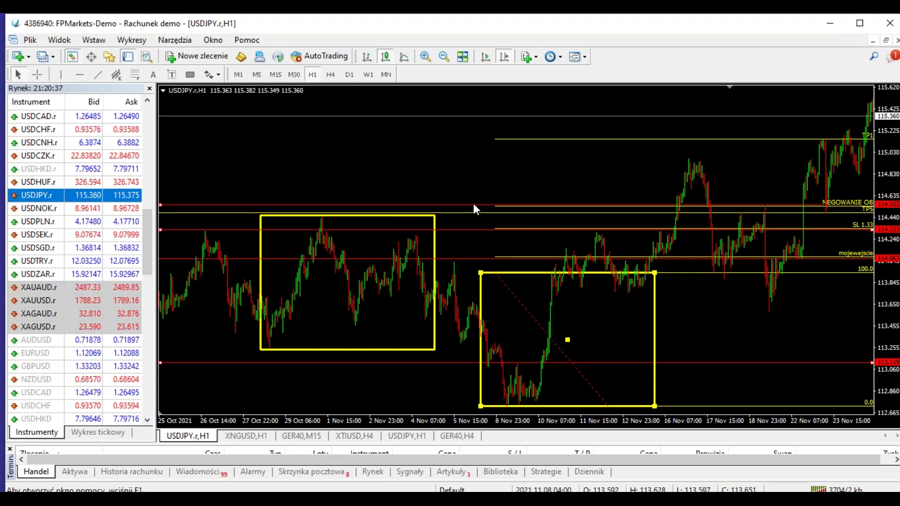
- Align the uppermost red line with the NEGOWANIE OB level and delete the red line at the SL 1.33 level
{"action": "left_click_drag", "start_coordinate": [477, 205], "coordinate": [480, 206]}
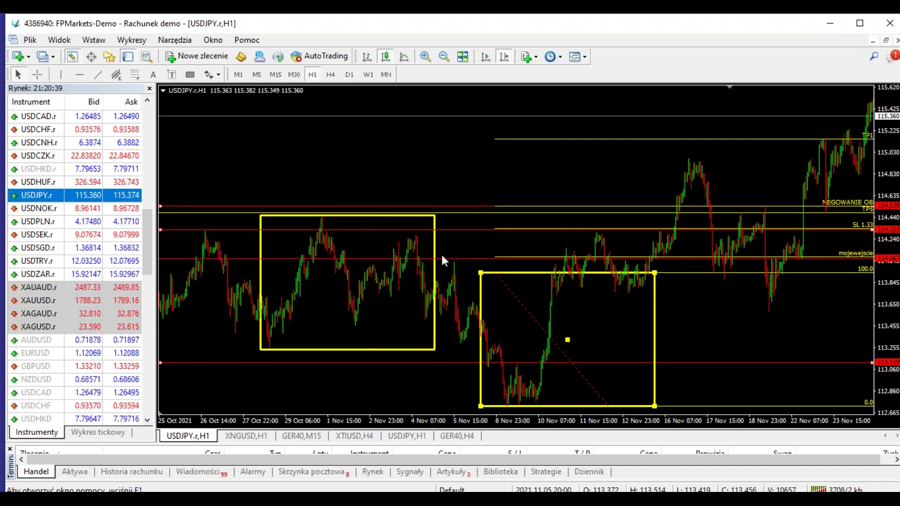
{"action": "right_click", "coordinate": [463, 230]}
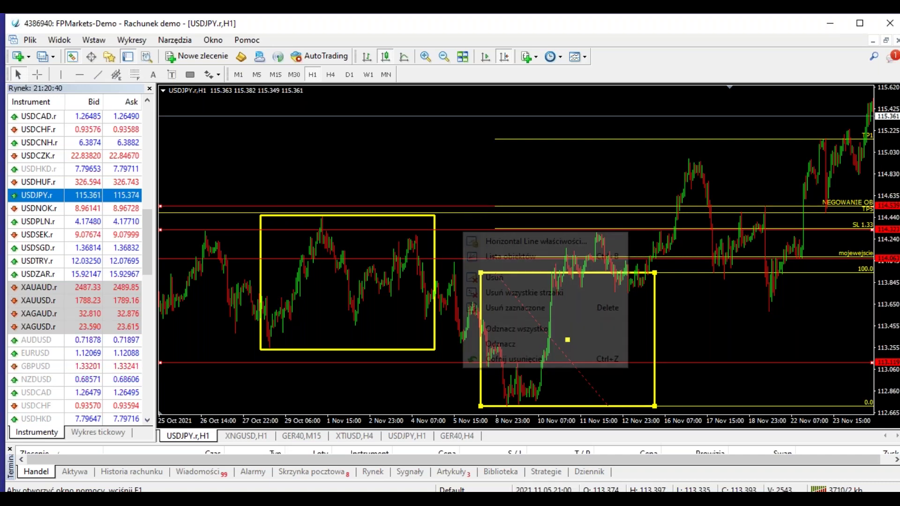
{"action": "left_click", "coordinate": [494, 277]}
- Copy the second yellow rectangle onto the correction that starts at the 17 November high
{"action": "left_click_drag", "start_coordinate": [613, 231], "coordinate": [362, 207]}
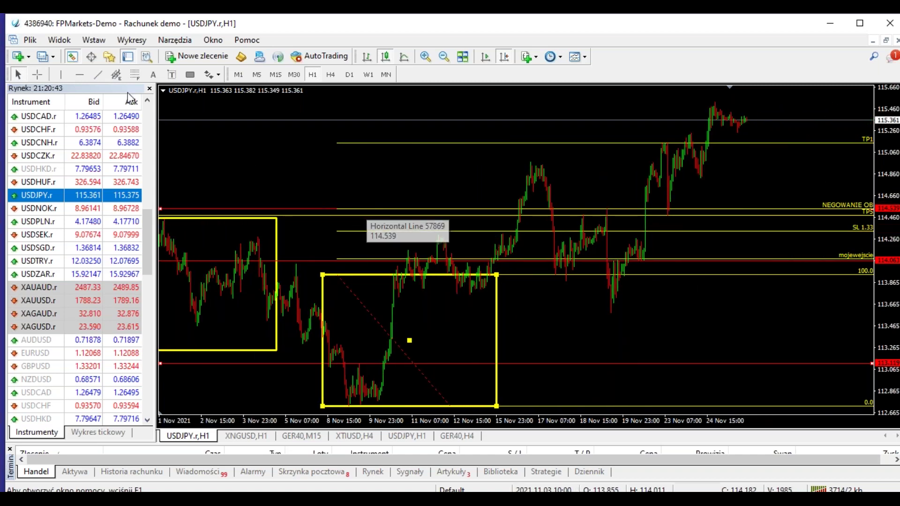
{"action": "left_click", "coordinate": [38, 76]}
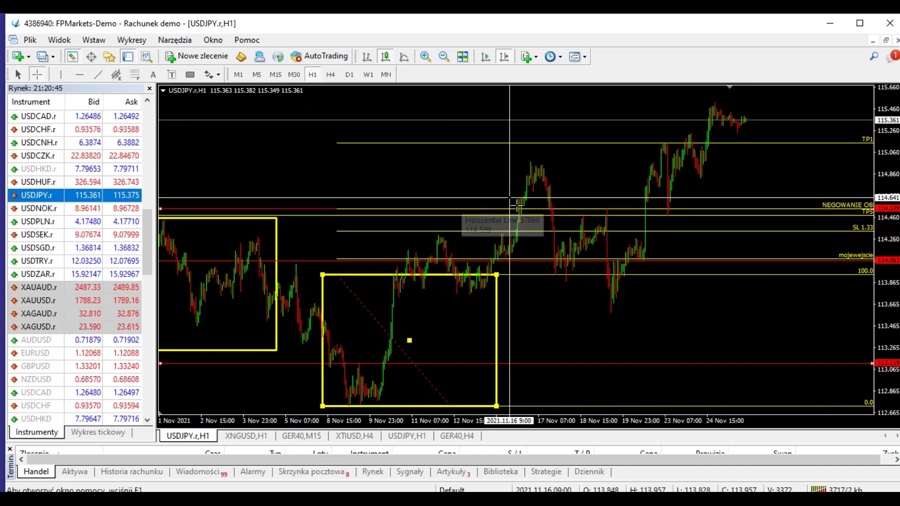
{"action": "key", "text": "Escape"}
{"action": "left_click_drag", "start_coordinate": [409, 341], "coordinate": [597, 228]}
{"action": "double_click", "coordinate": [539, 162]}
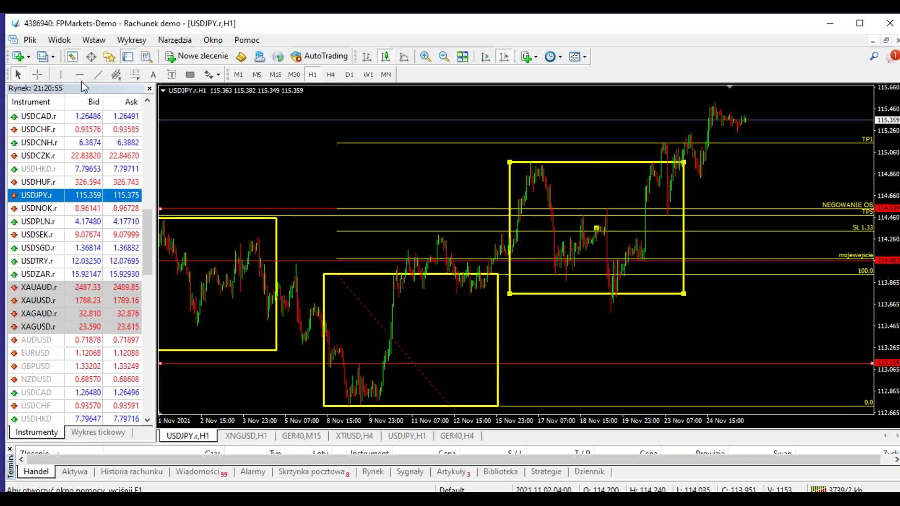
- Trace the drop and the rebound inside the copied rectangle with the crosshair
{"action": "left_click", "coordinate": [37, 75]}
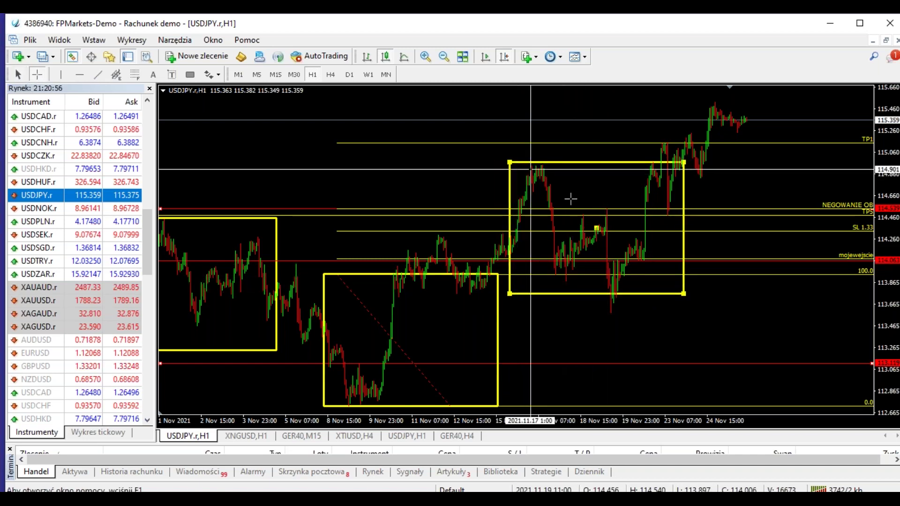
{"action": "left_click_drag", "start_coordinate": [610, 297], "coordinate": [652, 173]}
{"action": "left_click", "coordinate": [37, 75]}
{"action": "left_click", "coordinate": [678, 170]}
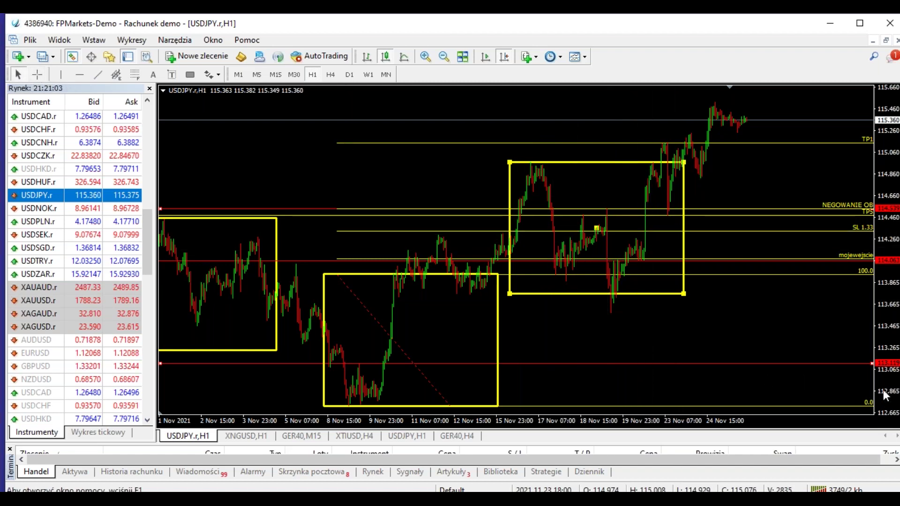
{"action": "key", "text": "alt+Tab"}
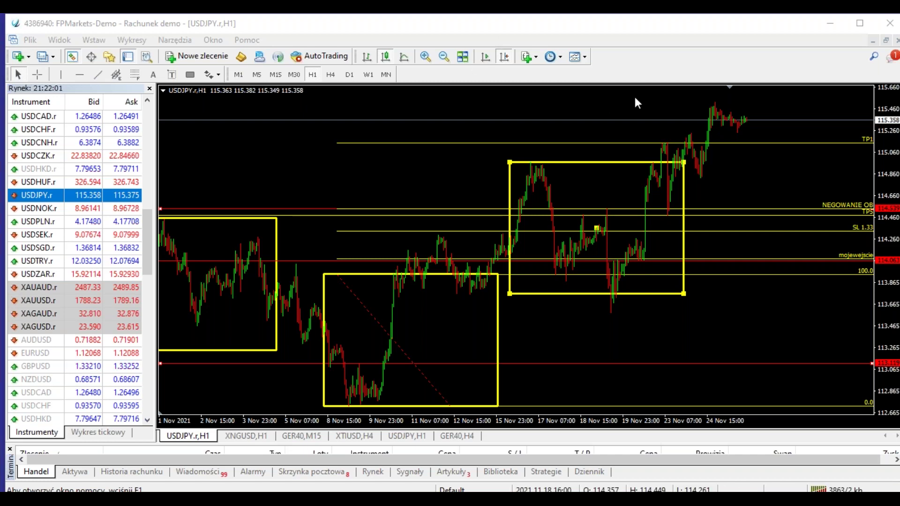
- Find US100 in the instrument list and load it into the chart in place of USDJPY
{"action": "left_click", "coordinate": [93, 212]}
{"action": "left_click", "coordinate": [94, 221]}
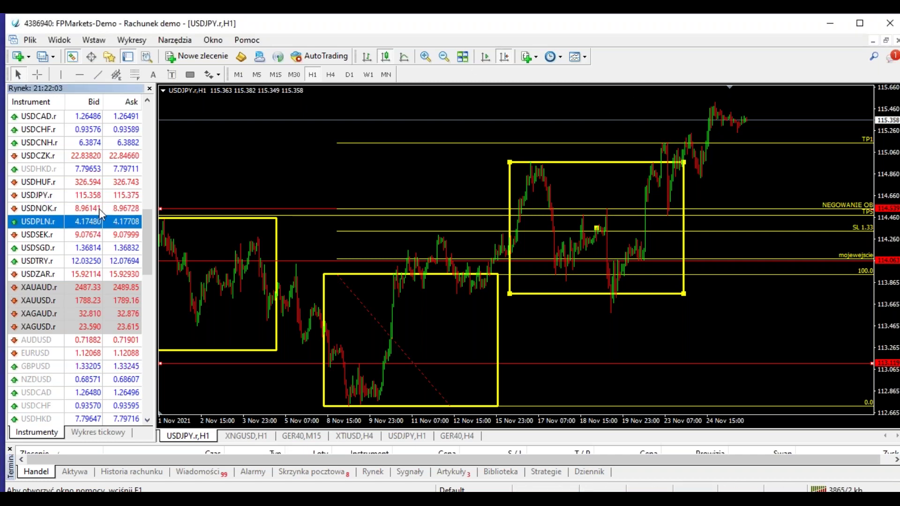
{"action": "left_click", "coordinate": [85, 248]}
{"action": "scroll", "coordinate": [84, 251], "scroll_direction": "down", "scroll_amount": 6}
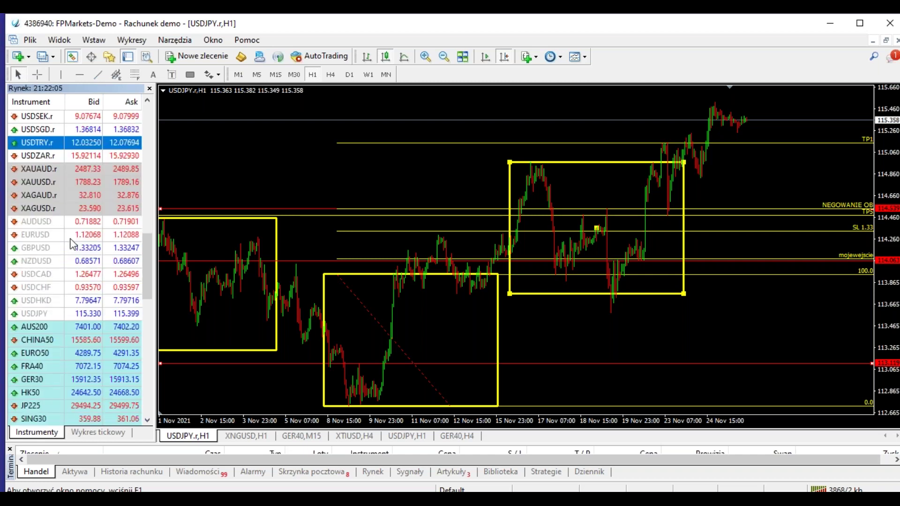
{"action": "left_click_drag", "start_coordinate": [38, 325], "coordinate": [356, 254]}
{"action": "scroll", "coordinate": [584, 225], "scroll_direction": "up", "scroll_amount": 10}
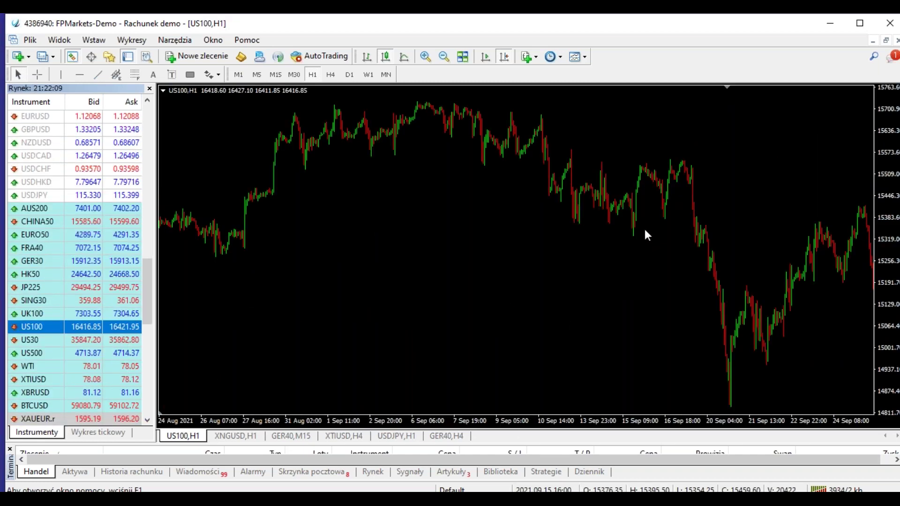
{"action": "scroll", "coordinate": [486, 188], "scroll_direction": "down", "scroll_amount": 3}
- Review US100 price action on the M1, H1, daily and M5 timeframes, ending on a wider M5 view
{"action": "left_click", "coordinate": [238, 74]}
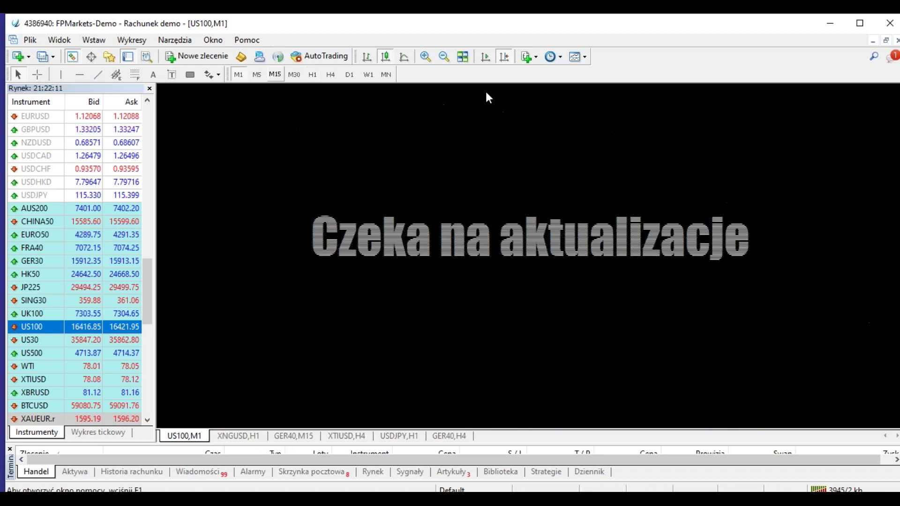
{"action": "left_click", "coordinate": [312, 74]}
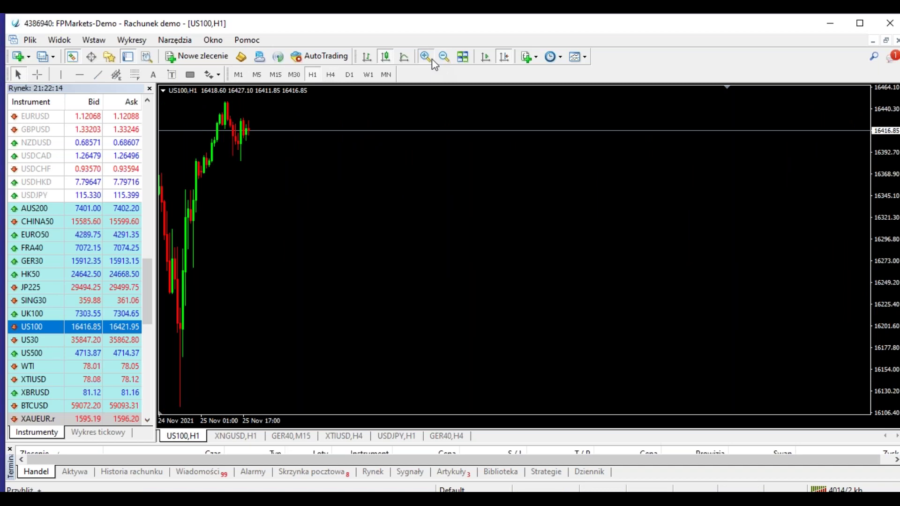
{"action": "left_click", "coordinate": [349, 74]}
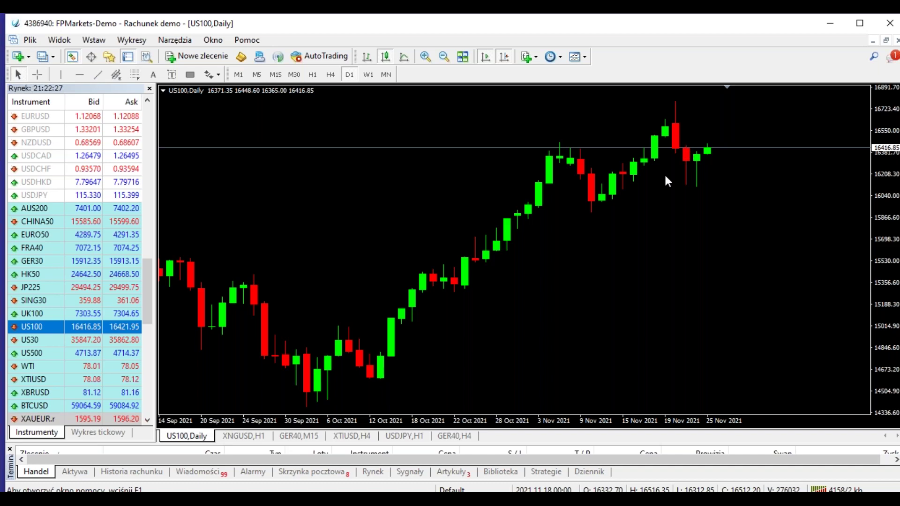
{"action": "left_click", "coordinate": [37, 74]}
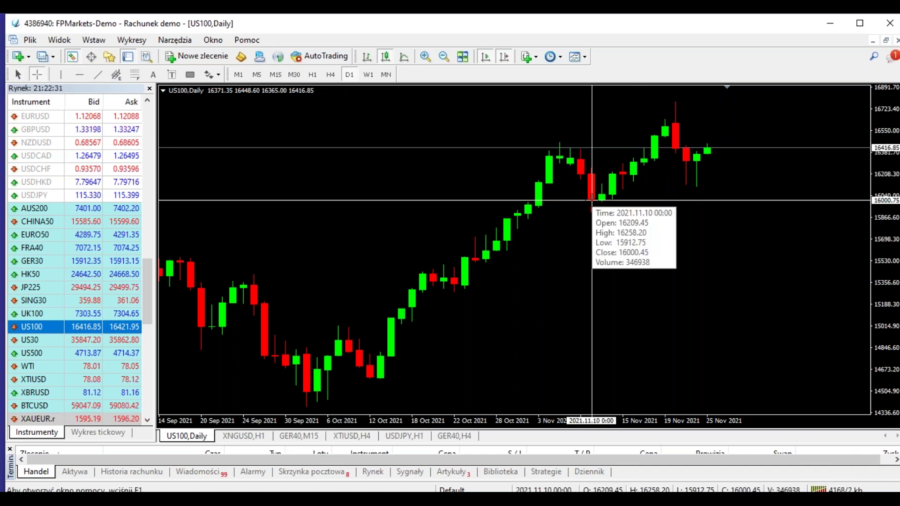
{"action": "left_click", "coordinate": [257, 74]}
{"action": "left_click", "coordinate": [445, 63]}
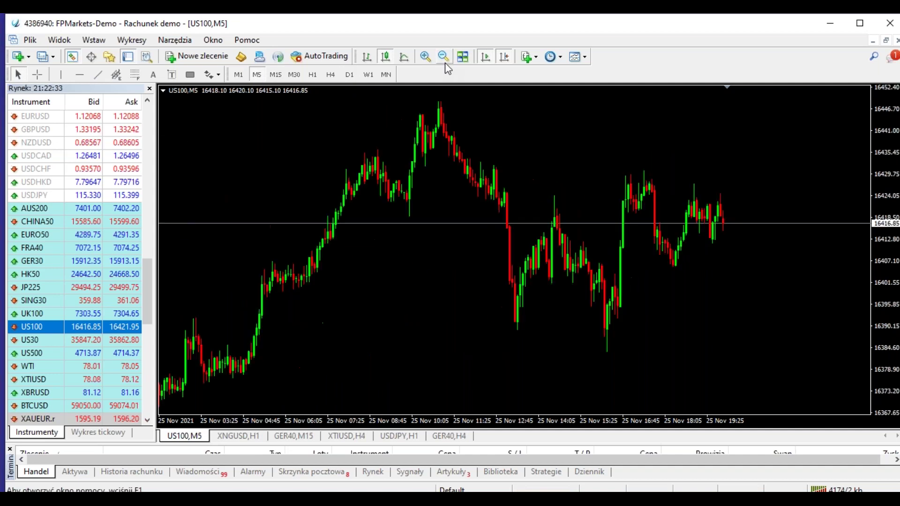
{"action": "double_click", "coordinate": [445, 63]}
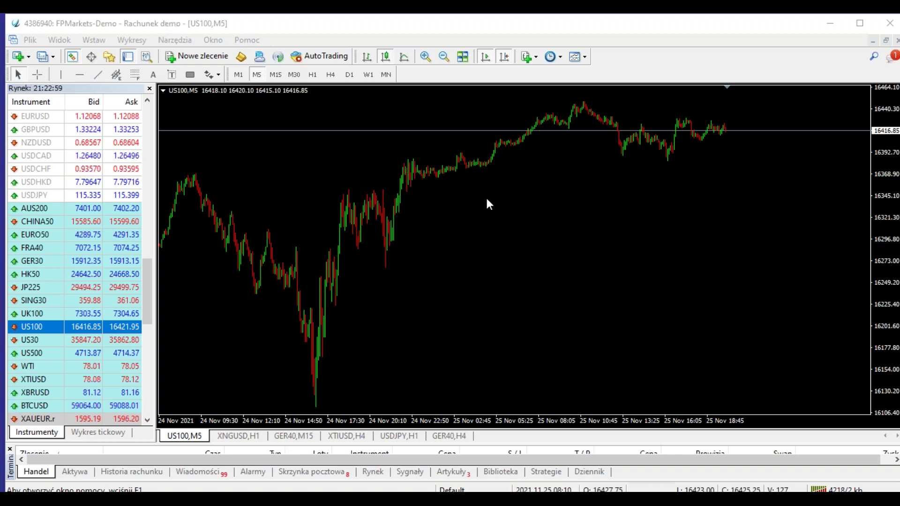
- Switch to the GER40 M15 chart and remove its two red horizontal lines
{"action": "left_click", "coordinate": [279, 438]}
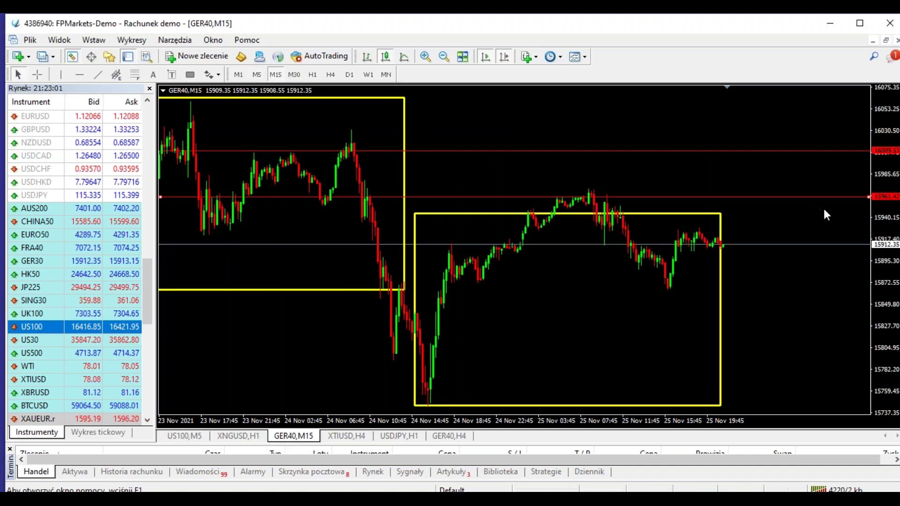
{"action": "left_click", "coordinate": [444, 57]}
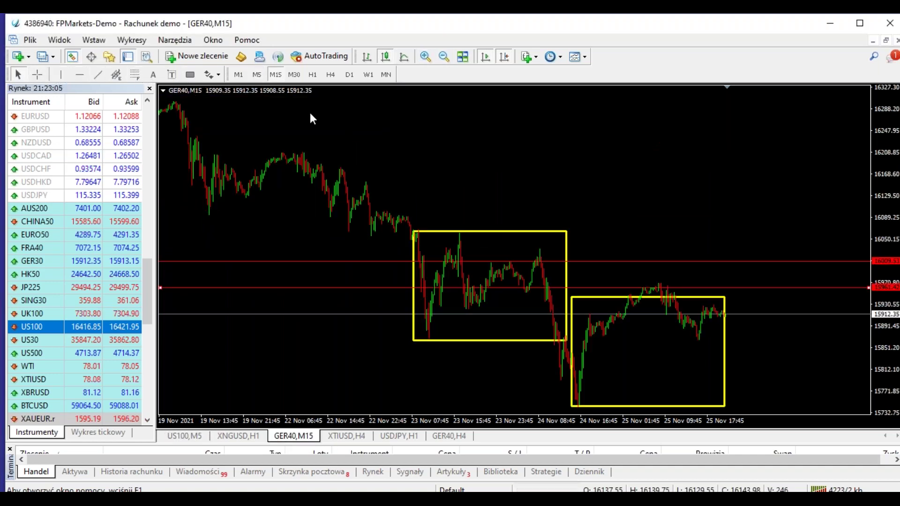
{"action": "scroll", "coordinate": [310, 112], "scroll_direction": "up", "scroll_amount": 1}
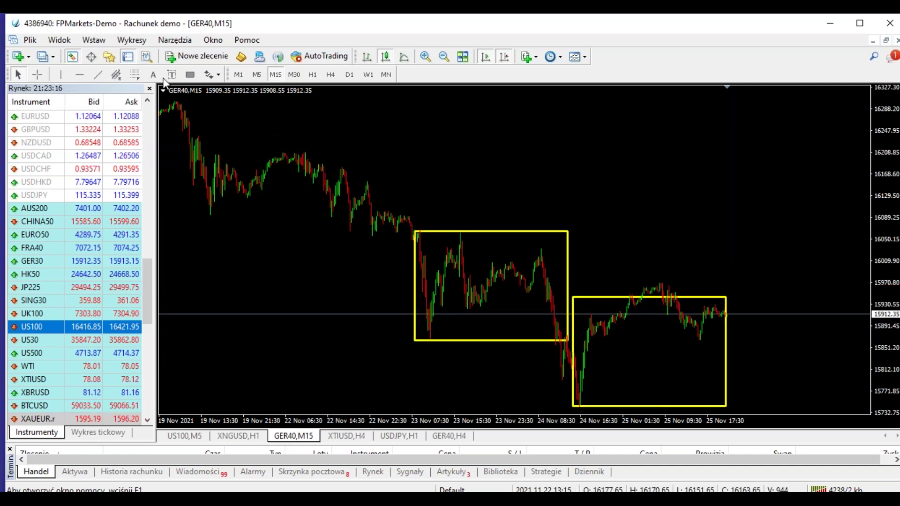
{"action": "left_click", "coordinate": [37, 75]}
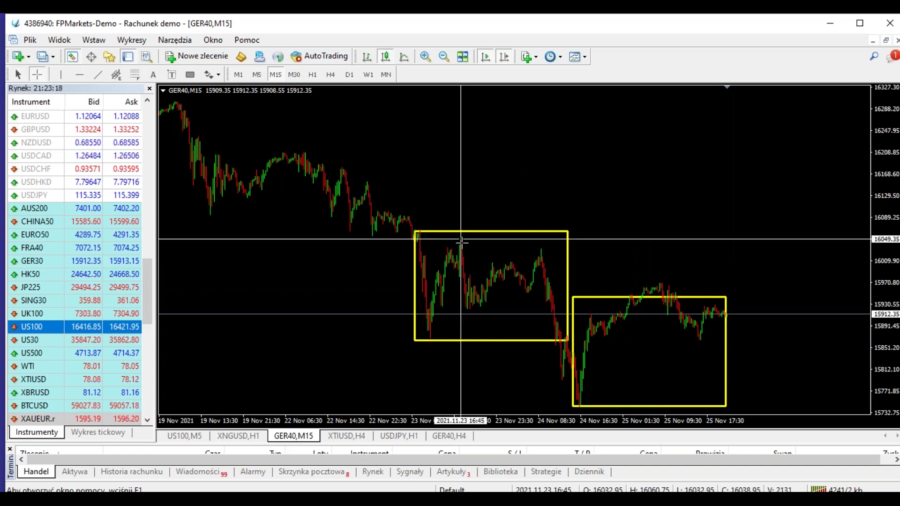
{"action": "left_click", "coordinate": [530, 253]}
{"action": "mouse_move", "coordinate": [437, 213]}
{"action": "left_mouse_down"}
{"action": "mouse_move", "coordinate": [456, 213]}
{"action": "mouse_move", "coordinate": [438, 213]}
{"action": "left_mouse_up"}
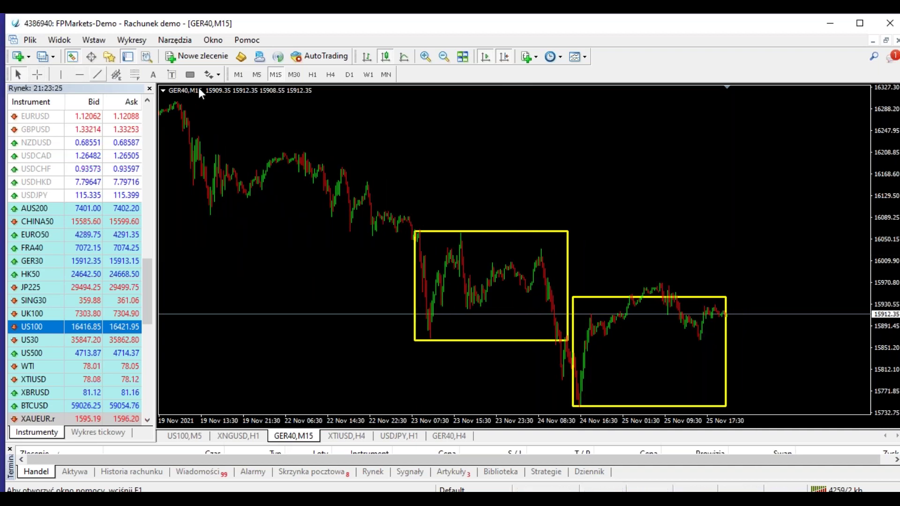
- Examine the 24 November candle on the GER40 daily chart with the crosshair
{"action": "left_click", "coordinate": [350, 75]}
{"action": "left_click", "coordinate": [425, 57]}
{"action": "left_click", "coordinate": [426, 57]}
{"action": "left_click", "coordinate": [425, 57]}
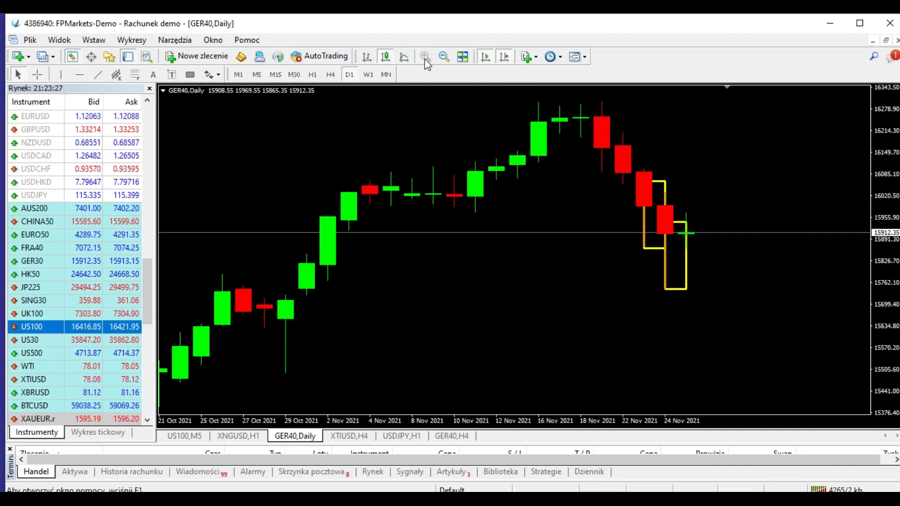
{"action": "left_click", "coordinate": [36, 74]}
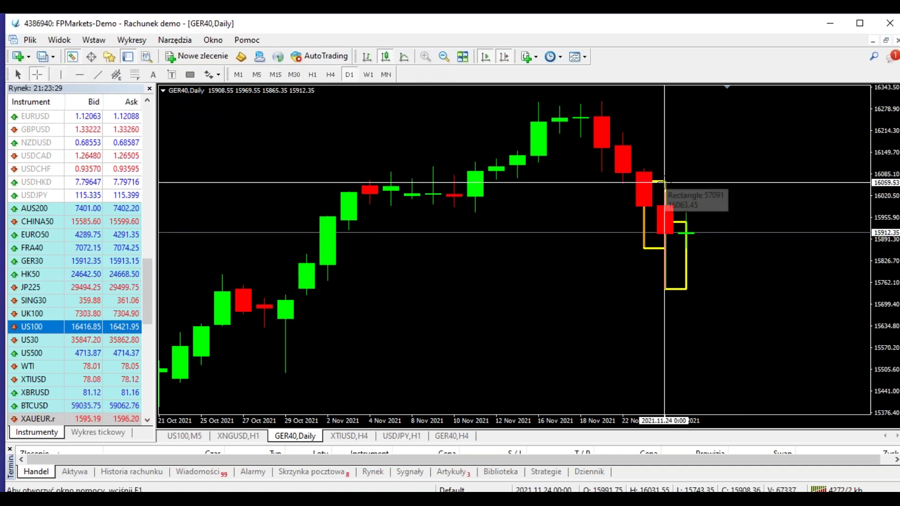
- On the GER40 H1 chart, place red horizontal lines at the first rectangle's upper edge and at about 16021 near the 24 November high
{"action": "left_click", "coordinate": [313, 74]}
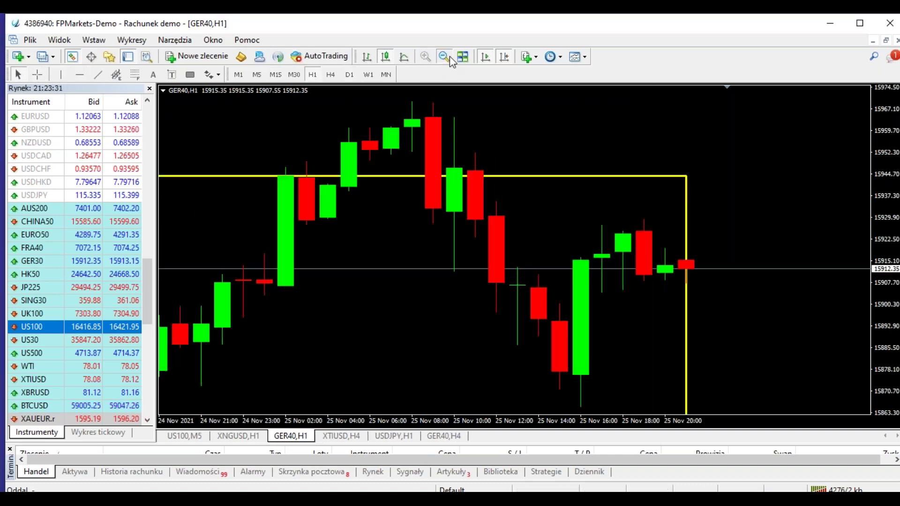
{"action": "left_click", "coordinate": [443, 57]}
{"action": "left_click", "coordinate": [444, 57]}
{"action": "left_click", "coordinate": [443, 56]}
{"action": "left_click", "coordinate": [430, 57]}
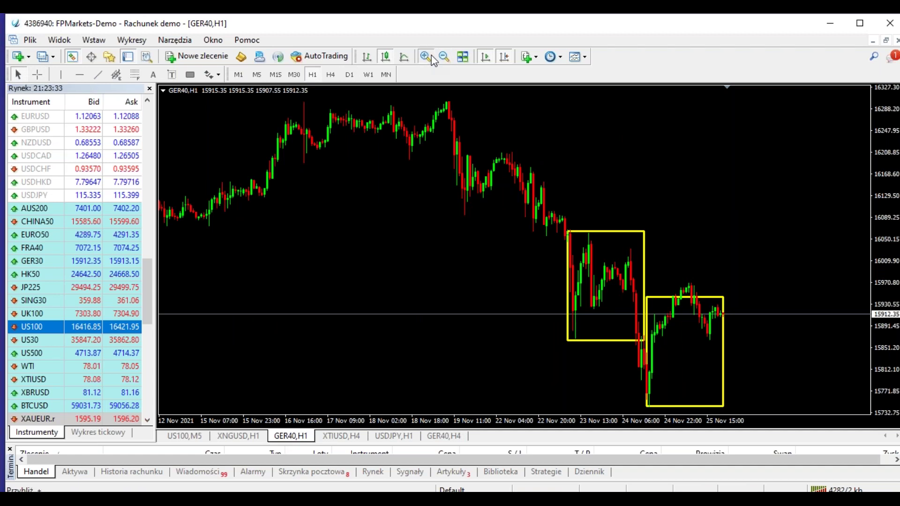
{"action": "left_click", "coordinate": [431, 57]}
{"action": "left_click", "coordinate": [37, 74]}
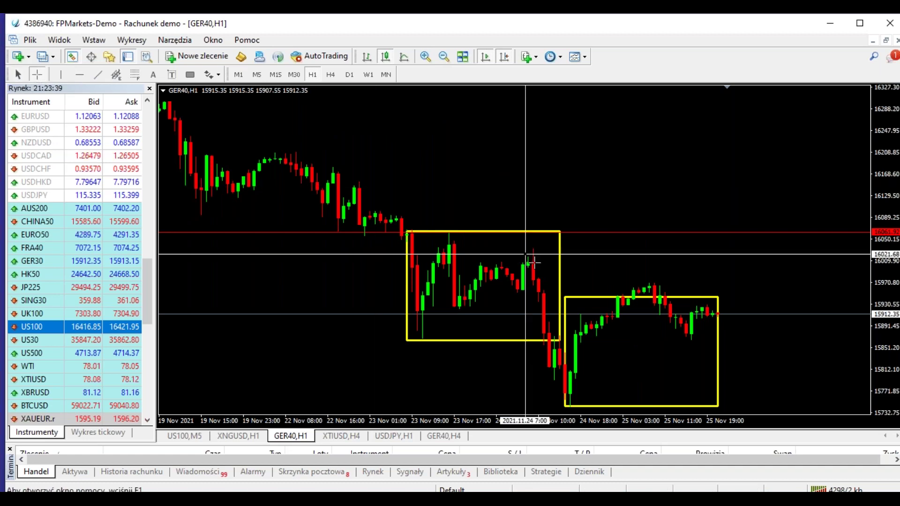
{"action": "left_click", "coordinate": [80, 74]}
{"action": "left_click", "coordinate": [531, 254]}
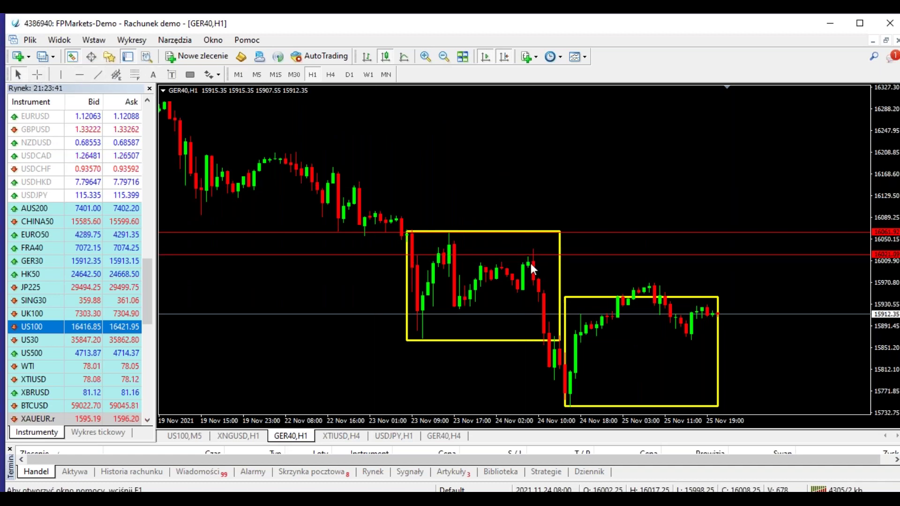
- Locate the 24 November 9:00 candle with the crosshair and switch the GER40 chart to M5 around that high
{"action": "left_click", "coordinate": [37, 74]}
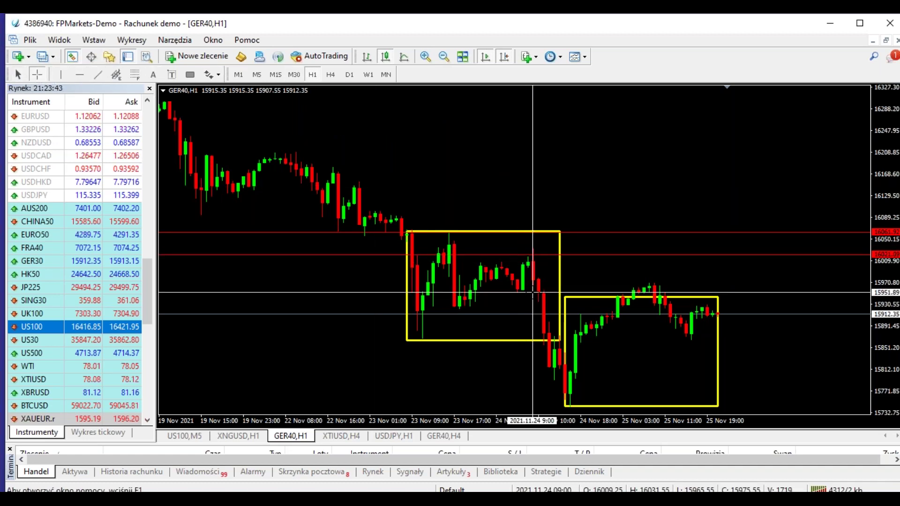
{"action": "left_click", "coordinate": [257, 74]}
{"action": "left_click", "coordinate": [443, 57]}
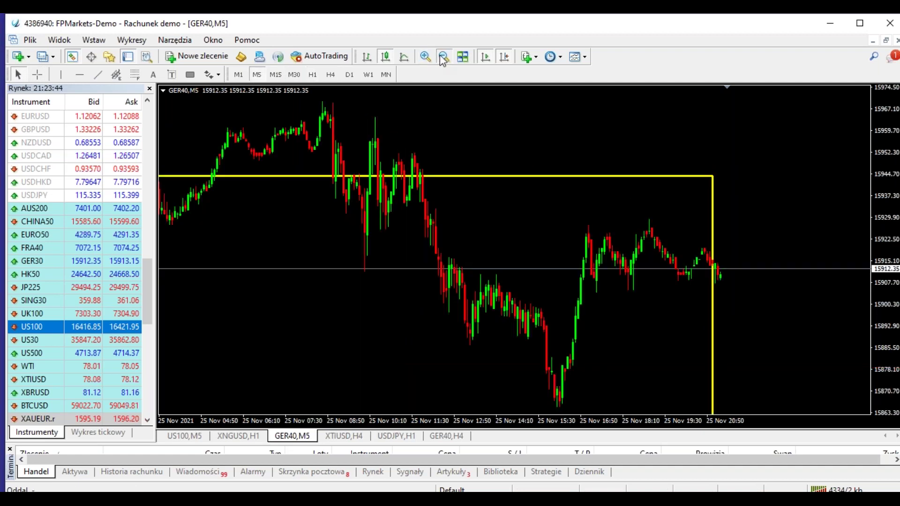
{"action": "left_click", "coordinate": [443, 57]}
{"action": "left_click", "coordinate": [425, 57]}
{"action": "left_click_drag", "start_coordinate": [387, 122], "coordinate": [660, 122]}
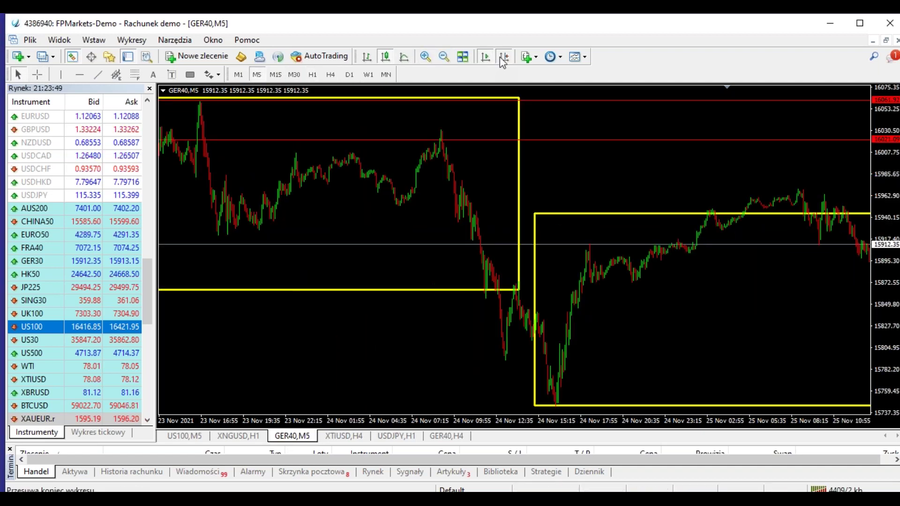
{"action": "scroll", "coordinate": [445, 123], "scroll_direction": "up", "scroll_amount": 1}
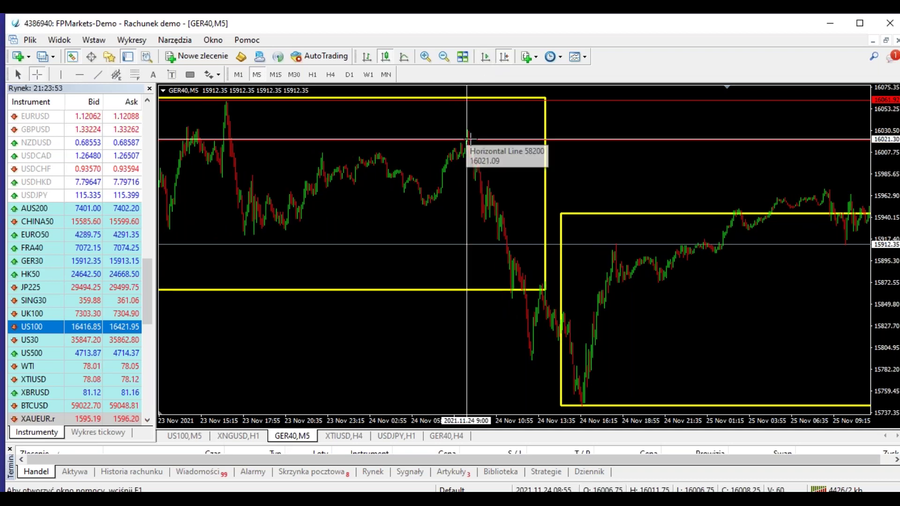
- Draw a Fibonacci retracement between the 16021 line and just above the 24 November high, and adjust its anchor to about 16039
{"action": "left_click", "coordinate": [135, 74]}
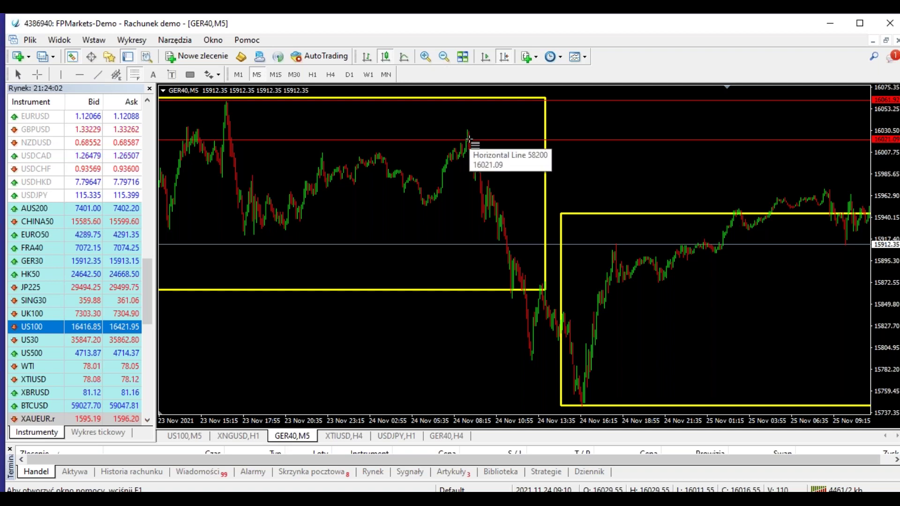
{"action": "mouse_move", "coordinate": [469, 139]}
{"action": "left_mouse_down"}
{"action": "mouse_move", "coordinate": [485, 127]}
{"action": "mouse_move", "coordinate": [473, 139]}
{"action": "left_mouse_up"}
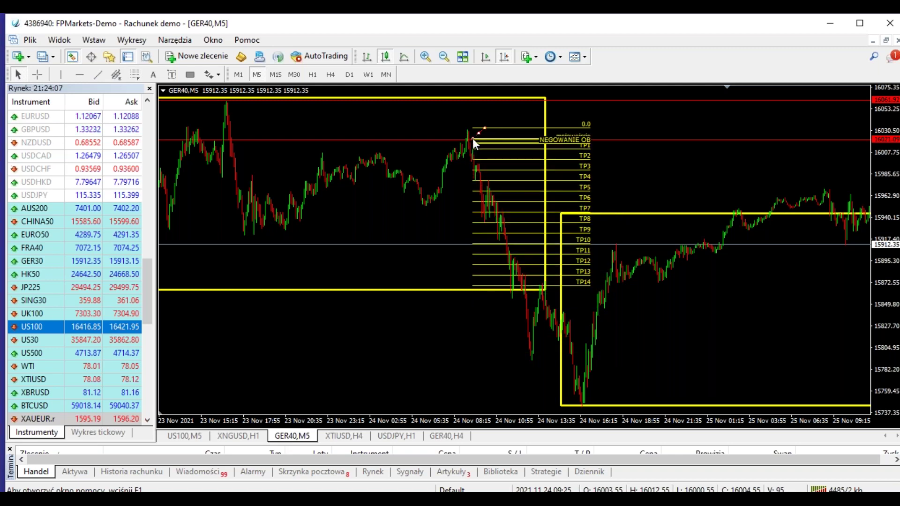
{"action": "left_click", "coordinate": [37, 74]}
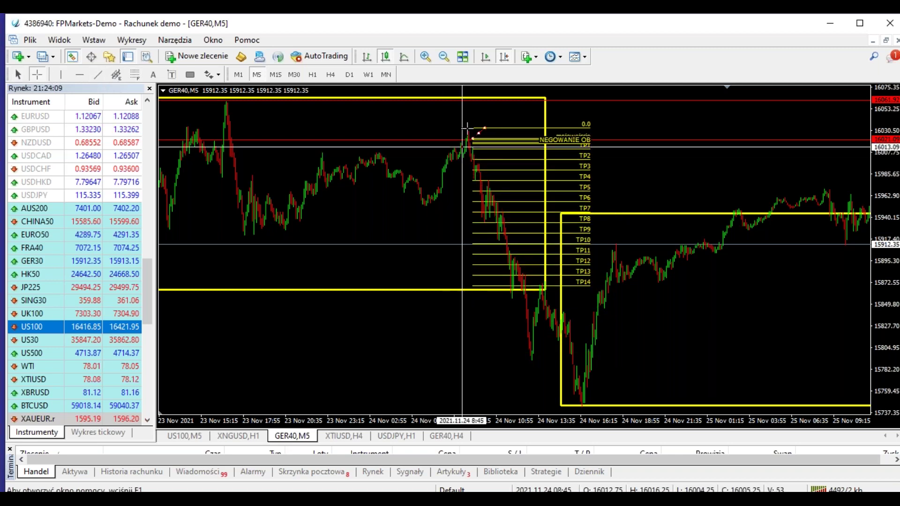
{"action": "left_click", "coordinate": [478, 174]}
{"action": "left_click_drag", "start_coordinate": [479, 133], "coordinate": [477, 134]}
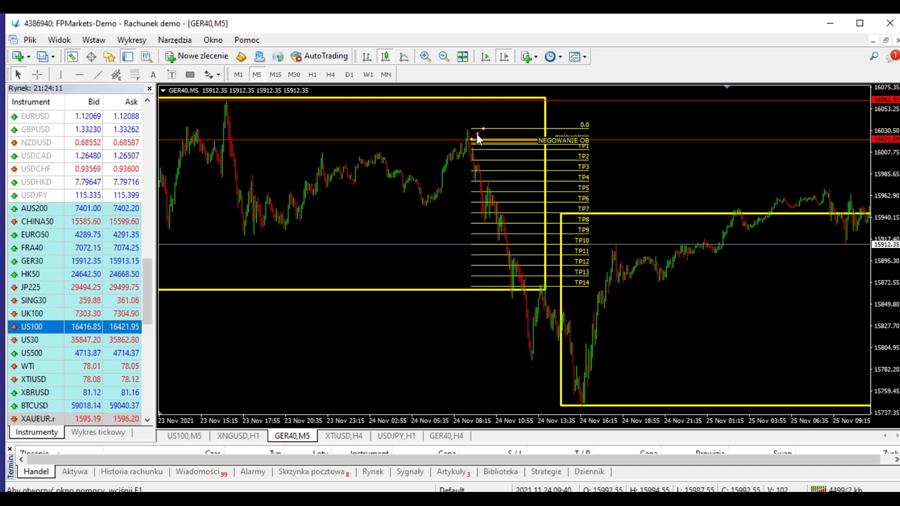
{"action": "left_click_drag", "start_coordinate": [477, 134], "coordinate": [560, 127]}
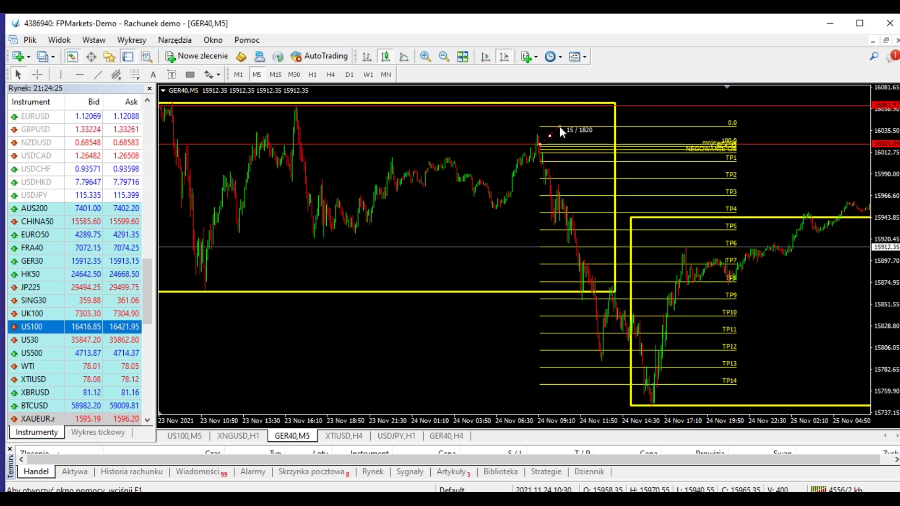
- Mark levels at about 16039, 16017 and 15841 with red horizontal lines and remove the Fibonacci retracement
{"action": "left_click", "coordinate": [79, 74]}
{"action": "left_click_drag", "start_coordinate": [466, 251], "coordinate": [468, 282]}
{"action": "left_click_drag", "start_coordinate": [542, 150], "coordinate": [528, 126]}
{"action": "left_click", "coordinate": [83, 75]}
{"action": "left_click", "coordinate": [403, 148]}
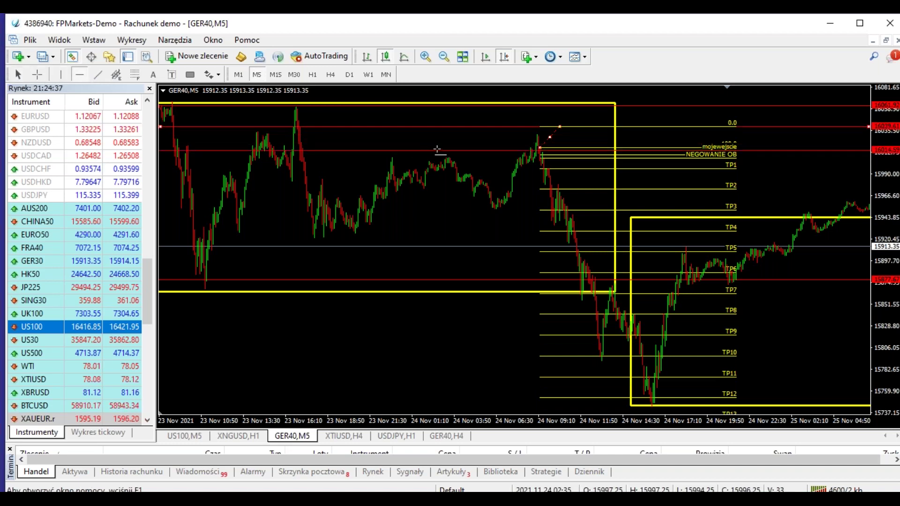
{"action": "double_click", "coordinate": [349, 281]}
{"action": "left_click_drag", "start_coordinate": [349, 285], "coordinate": [375, 315]}
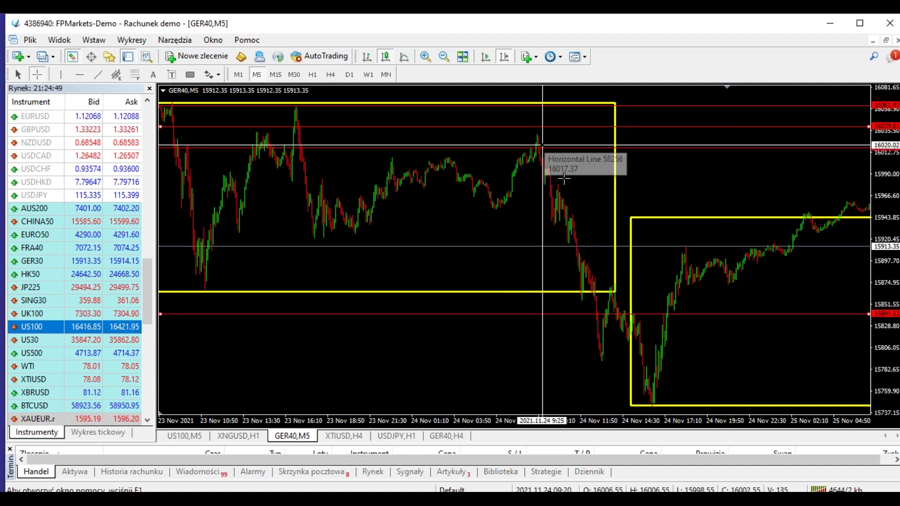
- Sketch a circle at the 15841 line and, under the 16017 line, a marked range with an arrow returning upward
{"action": "left_click", "coordinate": [541, 166]}
{"action": "mouse_move", "coordinate": [530, 172]}
{"action": "left_mouse_down"}
{"action": "mouse_move", "coordinate": [503, 175]}
{"action": "mouse_move", "coordinate": [519, 175]}
{"action": "left_mouse_up"}
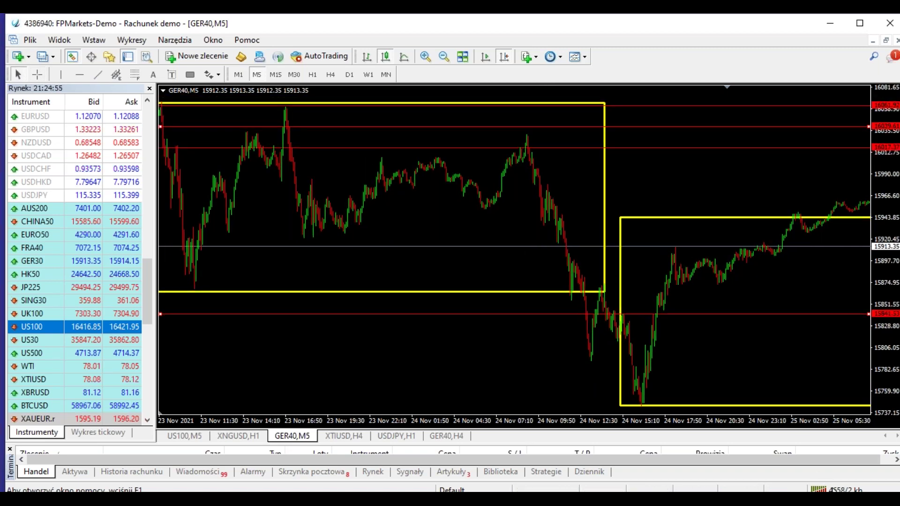
{"action": "left_click", "coordinate": [830, 491]}
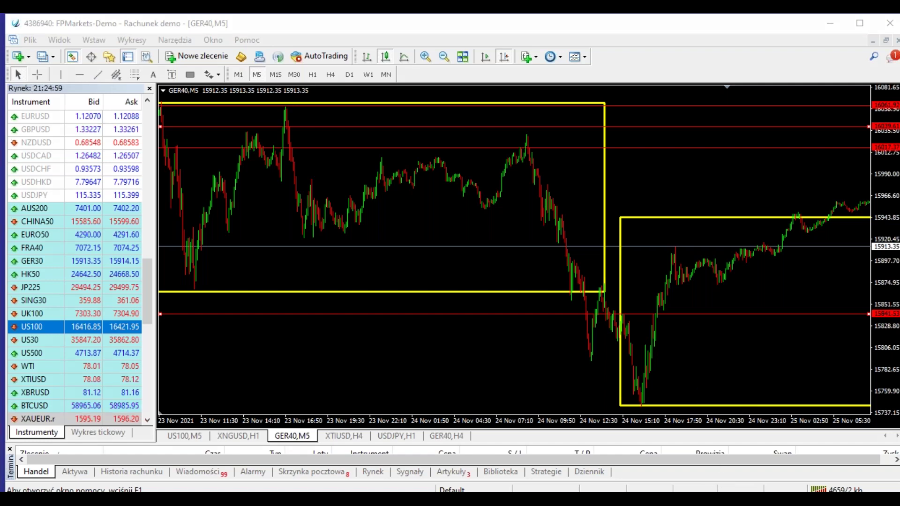
{"action": "mouse_move", "coordinate": [582, 310]}
{"action": "left_mouse_down"}
{"action": "mouse_move", "coordinate": [575, 318]}
{"action": "mouse_move", "coordinate": [580, 310]}
{"action": "left_mouse_up"}
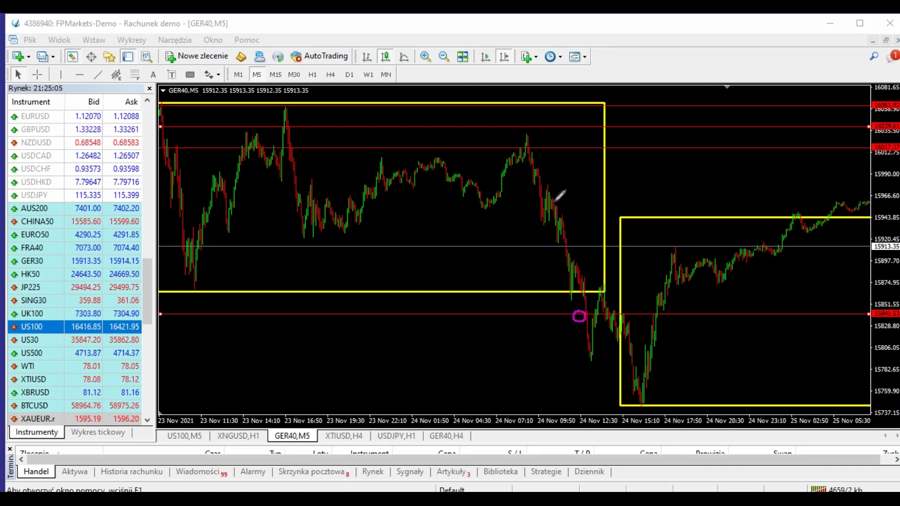
{"action": "mouse_move", "coordinate": [536, 148]}
{"action": "left_mouse_down"}
{"action": "mouse_move", "coordinate": [558, 148]}
{"action": "mouse_move", "coordinate": [542, 149]}
{"action": "mouse_move", "coordinate": [540, 220]}
{"action": "mouse_move", "coordinate": [558, 188]}
{"action": "left_mouse_up"}
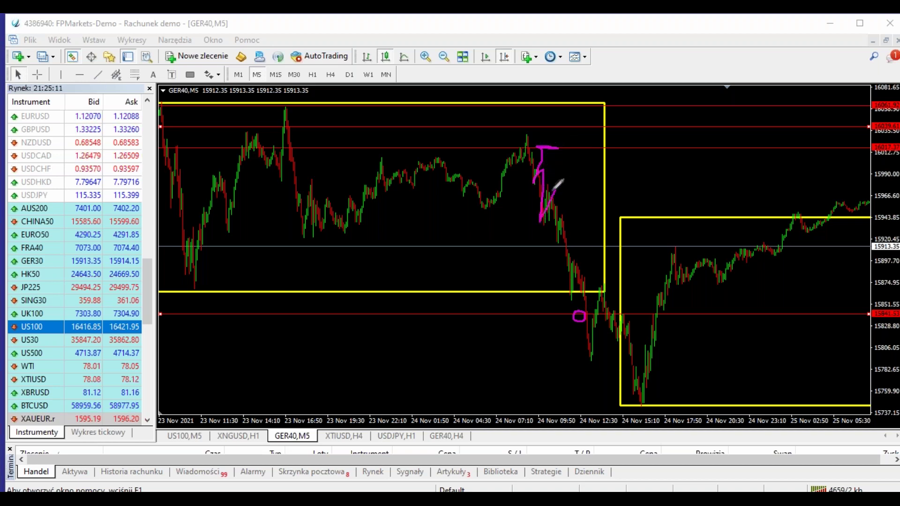
{"action": "left_click_drag", "start_coordinate": [531, 228], "coordinate": [554, 226]}
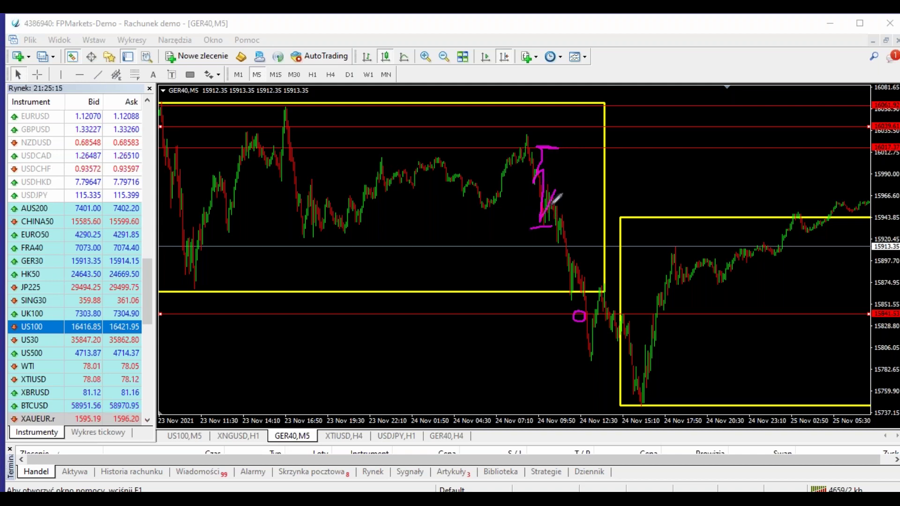
{"action": "mouse_move", "coordinate": [561, 191]}
{"action": "left_mouse_down"}
{"action": "mouse_move", "coordinate": [574, 141]}
{"action": "mouse_move", "coordinate": [581, 149]}
{"action": "left_mouse_up"}
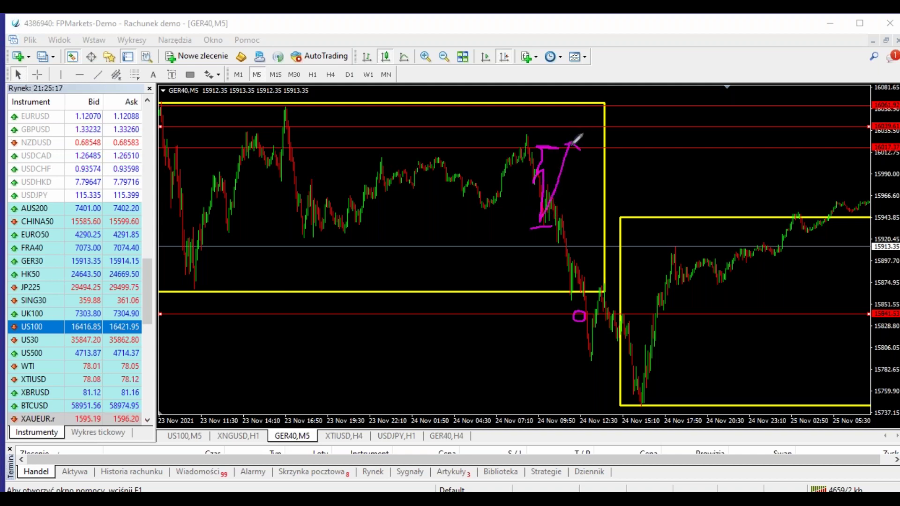
- Underline the 23 November high, trace the stepped fall to a circled low near the first rectangle's lower edge, and erase all sketches
{"action": "left_click_drag", "start_coordinate": [273, 111], "coordinate": [326, 106]}
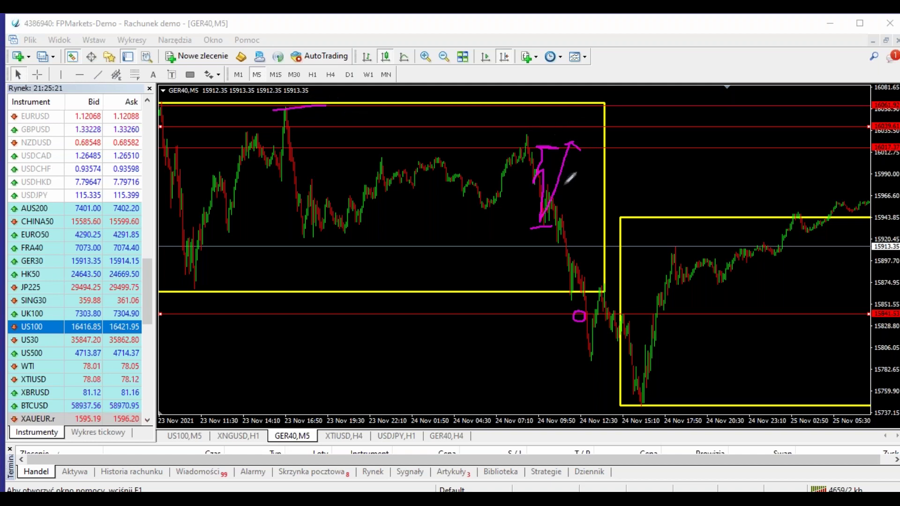
{"action": "mouse_move", "coordinate": [545, 185]}
{"action": "left_mouse_down"}
{"action": "mouse_move", "coordinate": [558, 232]}
{"action": "mouse_move", "coordinate": [564, 209]}
{"action": "mouse_move", "coordinate": [570, 258]}
{"action": "left_mouse_up"}
{"action": "mouse_move", "coordinate": [578, 264]}
{"action": "left_mouse_down"}
{"action": "mouse_move", "coordinate": [589, 289]}
{"action": "mouse_move", "coordinate": [564, 294]}
{"action": "mouse_move", "coordinate": [574, 302]}
{"action": "mouse_move", "coordinate": [570, 290]}
{"action": "left_mouse_up"}
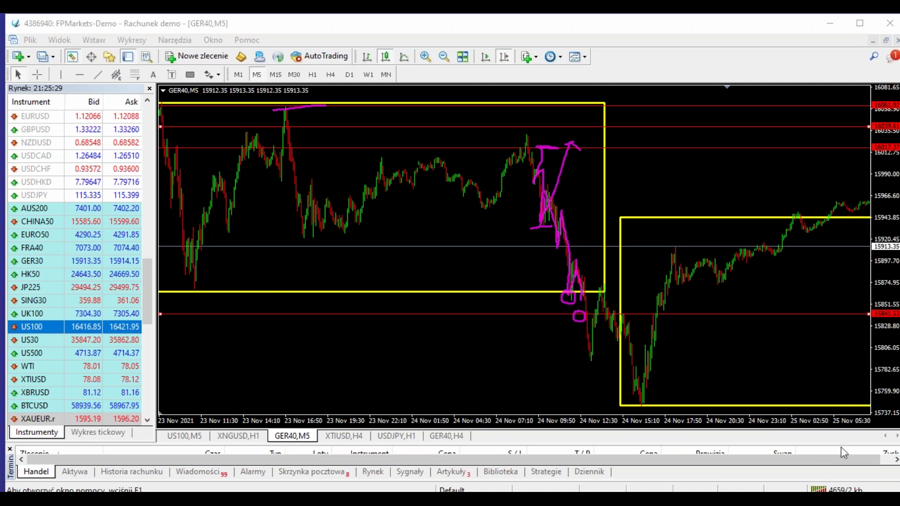
{"action": "left_click", "coordinate": [741, 467]}
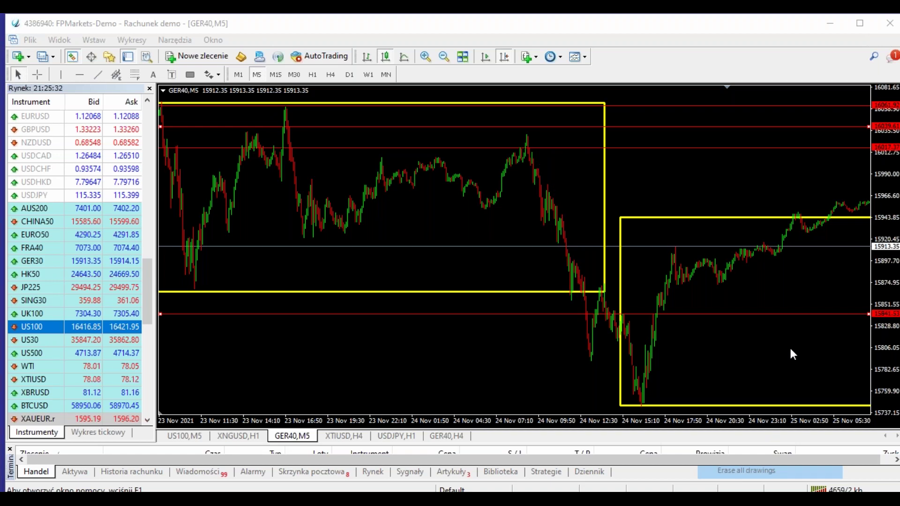
- Sketch the fall from the 16017 line to a circled low, a stepped rise with arrows, and level lines at both ends
{"action": "mouse_move", "coordinate": [579, 230]}
{"action": "left_mouse_down"}
{"action": "mouse_move", "coordinate": [595, 220]}
{"action": "mouse_move", "coordinate": [608, 254]}
{"action": "mouse_move", "coordinate": [649, 156]}
{"action": "left_mouse_up"}
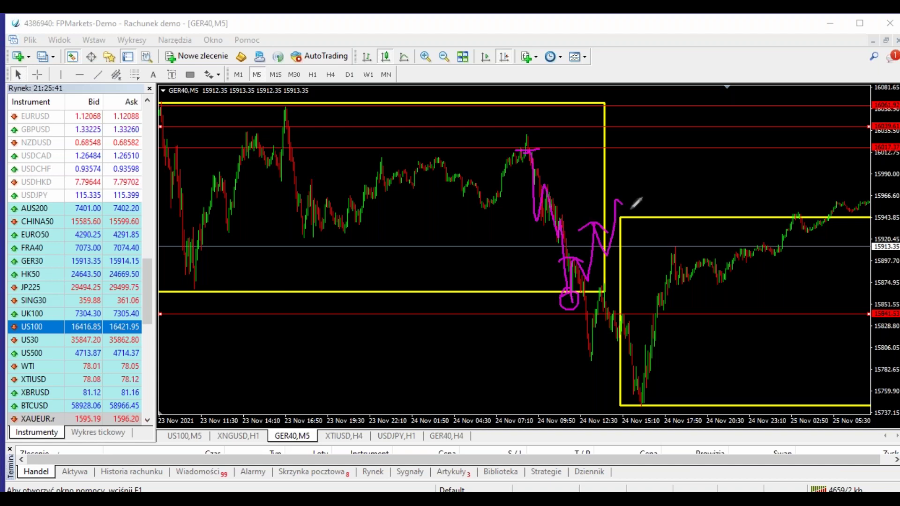
{"action": "left_click_drag", "start_coordinate": [667, 175], "coordinate": [651, 155]}
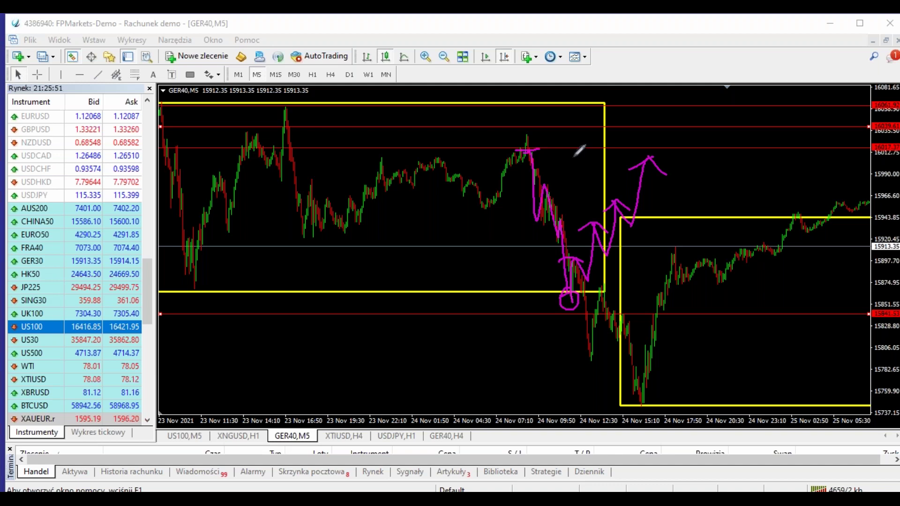
{"action": "left_click_drag", "start_coordinate": [530, 311], "coordinate": [610, 308]}
{"action": "left_click_drag", "start_coordinate": [615, 163], "coordinate": [686, 157]}
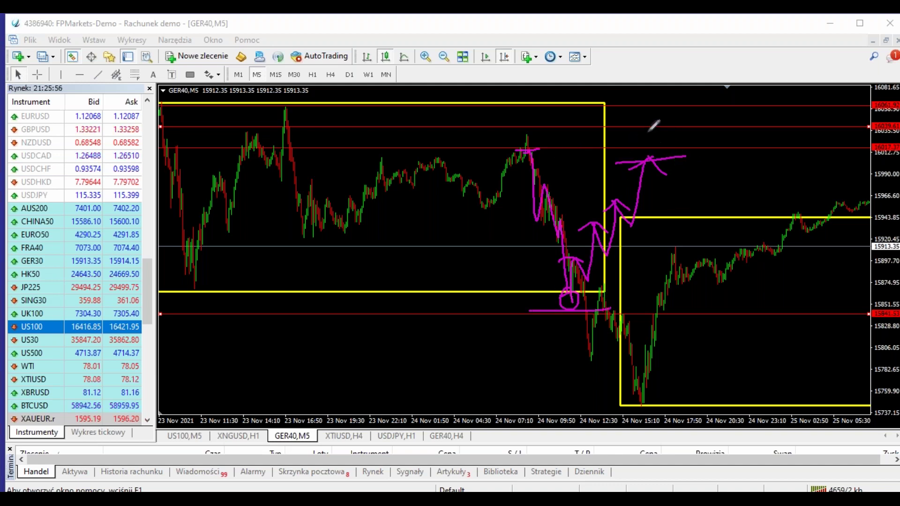
- Handwrite notes above the final arrow and an SL label with circles above the 24 November entry level
{"action": "mouse_move", "coordinate": [645, 128]}
{"action": "left_mouse_down"}
{"action": "mouse_move", "coordinate": [649, 140]}
{"action": "mouse_move", "coordinate": [686, 125]}
{"action": "mouse_move", "coordinate": [711, 143]}
{"action": "mouse_move", "coordinate": [749, 131]}
{"action": "mouse_move", "coordinate": [717, 147]}
{"action": "left_mouse_up"}
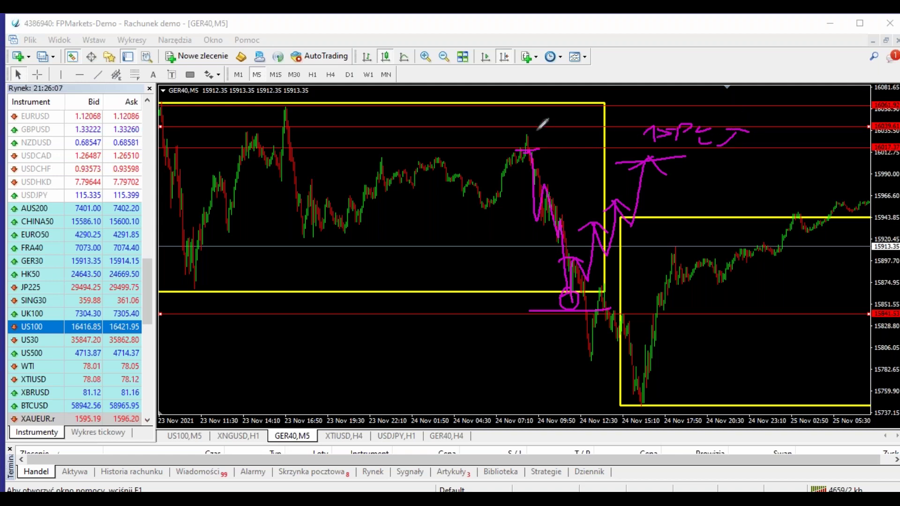
{"action": "left_click_drag", "start_coordinate": [541, 131], "coordinate": [556, 133]}
{"action": "mouse_move", "coordinate": [572, 123]}
{"action": "left_mouse_down"}
{"action": "mouse_move", "coordinate": [571, 134]}
{"action": "mouse_move", "coordinate": [586, 133]}
{"action": "mouse_move", "coordinate": [558, 119]}
{"action": "mouse_move", "coordinate": [607, 123]}
{"action": "left_mouse_up"}
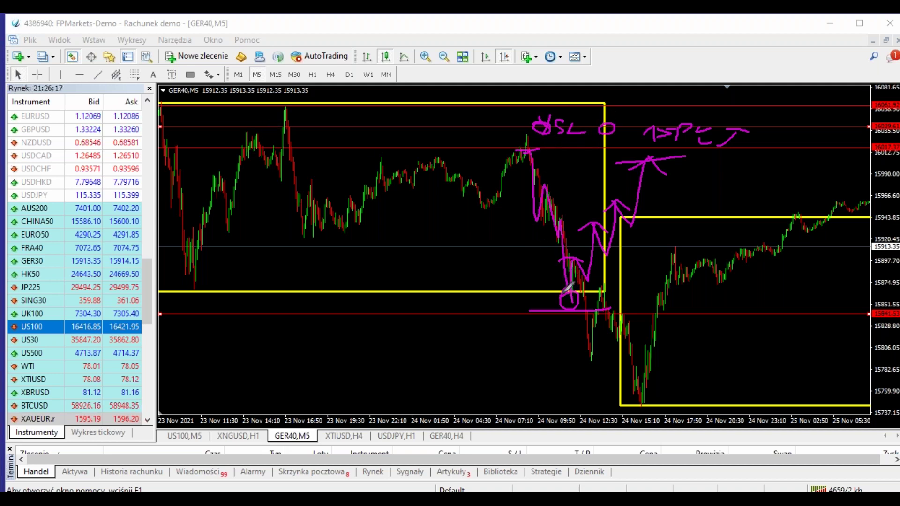
- Retrace the stepped rise, underline the entry level and an intermediate peak, and add a mark beside the handwritten notes
{"action": "mouse_move", "coordinate": [588, 250]}
{"action": "left_mouse_down"}
{"action": "mouse_move", "coordinate": [596, 277]}
{"action": "mouse_move", "coordinate": [641, 221]}
{"action": "mouse_move", "coordinate": [647, 149]}
{"action": "left_mouse_up"}
{"action": "left_click_drag", "start_coordinate": [532, 151], "coordinate": [580, 150]}
{"action": "left_click_drag", "start_coordinate": [552, 210], "coordinate": [615, 207]}
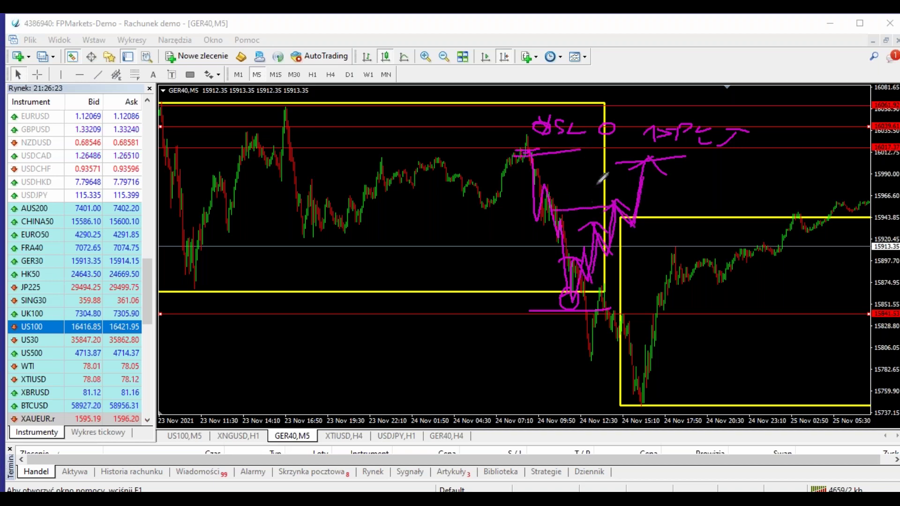
{"action": "mouse_move", "coordinate": [635, 116]}
{"action": "left_mouse_down"}
{"action": "mouse_move", "coordinate": [625, 129]}
{"action": "mouse_move", "coordinate": [630, 117]}
{"action": "left_mouse_up"}
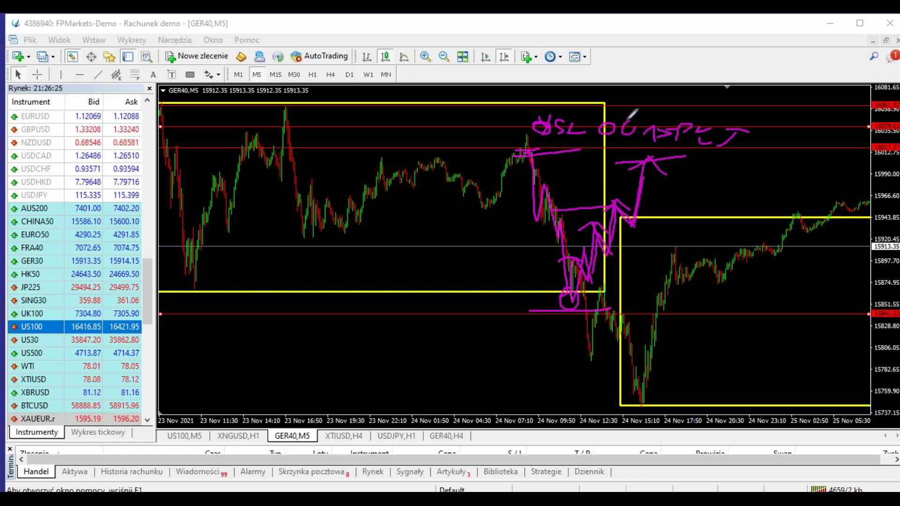
{"action": "left_click_drag", "start_coordinate": [631, 117], "coordinate": [629, 119]}
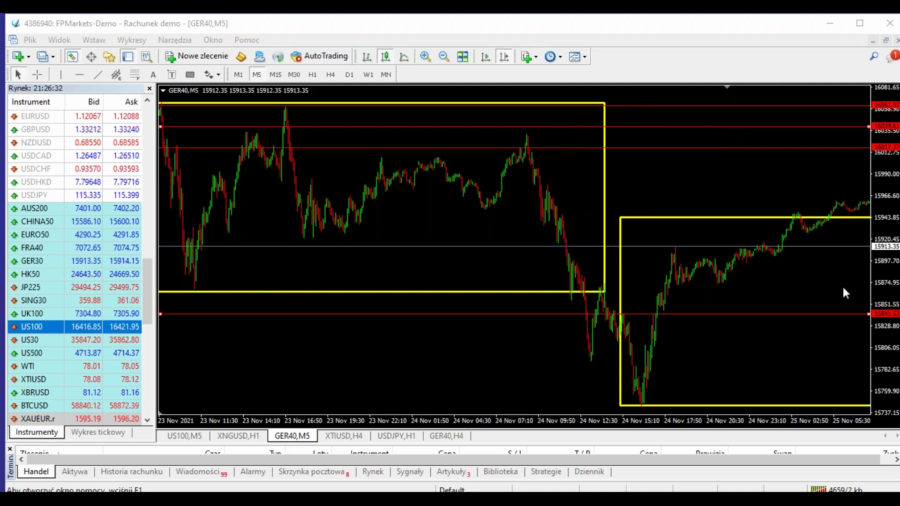
- Sketch an entry line near 16017 with a fall, recovery arrows and a lower level line, and erase all drawings
{"action": "mouse_move", "coordinate": [509, 143]}
{"action": "left_mouse_down"}
{"action": "mouse_move", "coordinate": [505, 151]}
{"action": "mouse_move", "coordinate": [516, 124]}
{"action": "mouse_move", "coordinate": [647, 147]}
{"action": "left_mouse_up"}
{"action": "mouse_move", "coordinate": [530, 153]}
{"action": "left_mouse_down"}
{"action": "mouse_move", "coordinate": [538, 209]}
{"action": "mouse_move", "coordinate": [570, 213]}
{"action": "mouse_move", "coordinate": [574, 298]}
{"action": "mouse_move", "coordinate": [606, 175]}
{"action": "mouse_move", "coordinate": [576, 186]}
{"action": "mouse_move", "coordinate": [623, 209]}
{"action": "left_mouse_up"}
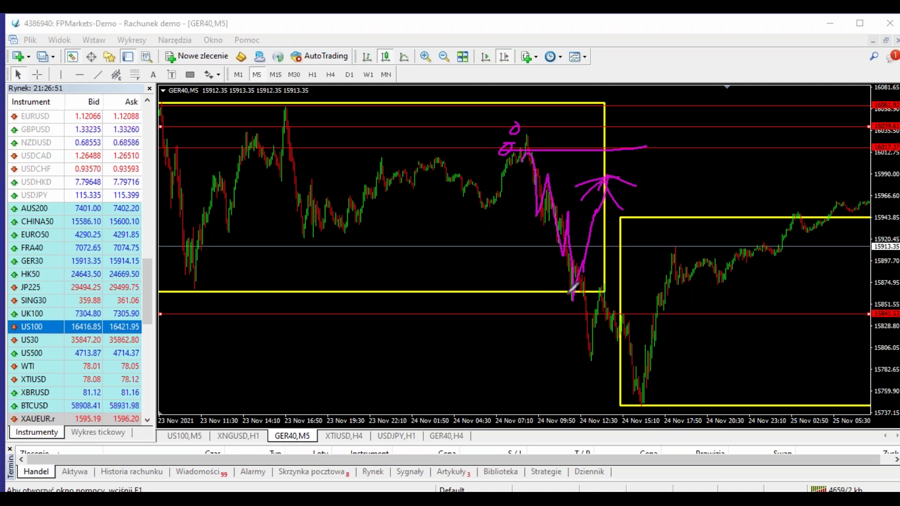
{"action": "mouse_move", "coordinate": [571, 300]}
{"action": "left_mouse_down"}
{"action": "mouse_move", "coordinate": [595, 207]}
{"action": "mouse_move", "coordinate": [568, 221]}
{"action": "left_mouse_up"}
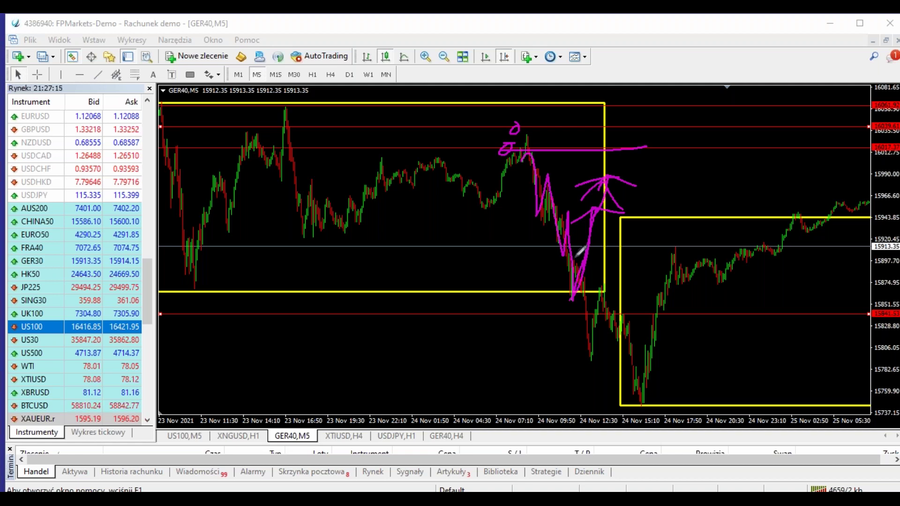
{"action": "left_click_drag", "start_coordinate": [561, 196], "coordinate": [697, 188]}
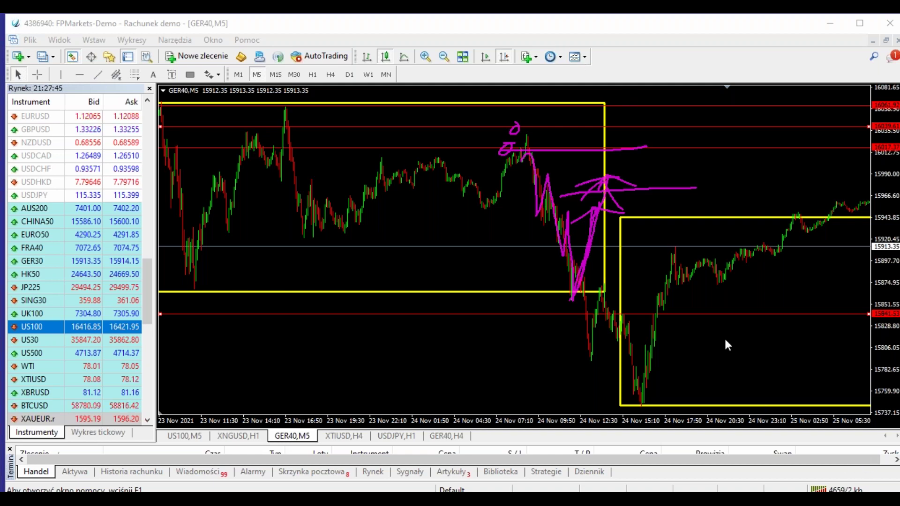
{"action": "left_click", "coordinate": [735, 469]}
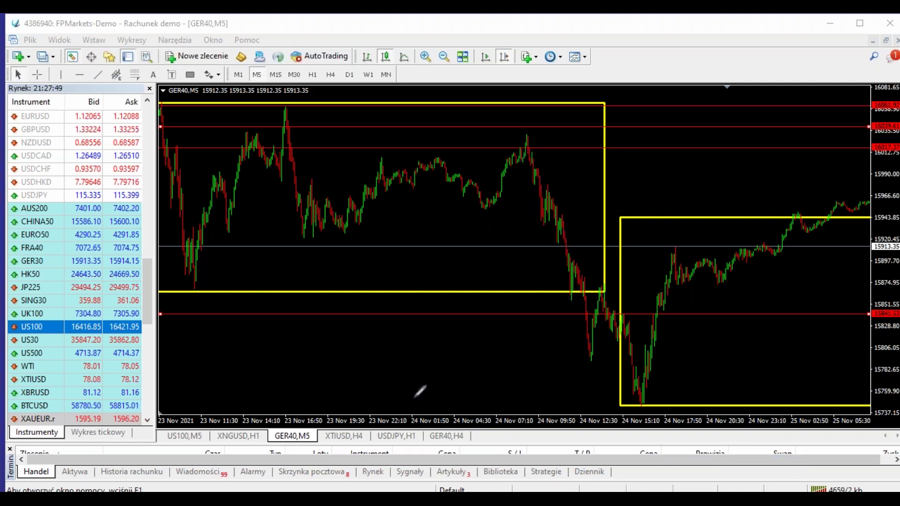
- Move the upper red horizontal line to the 24 November high at about 16029.9
{"action": "right_click", "coordinate": [394, 152]}
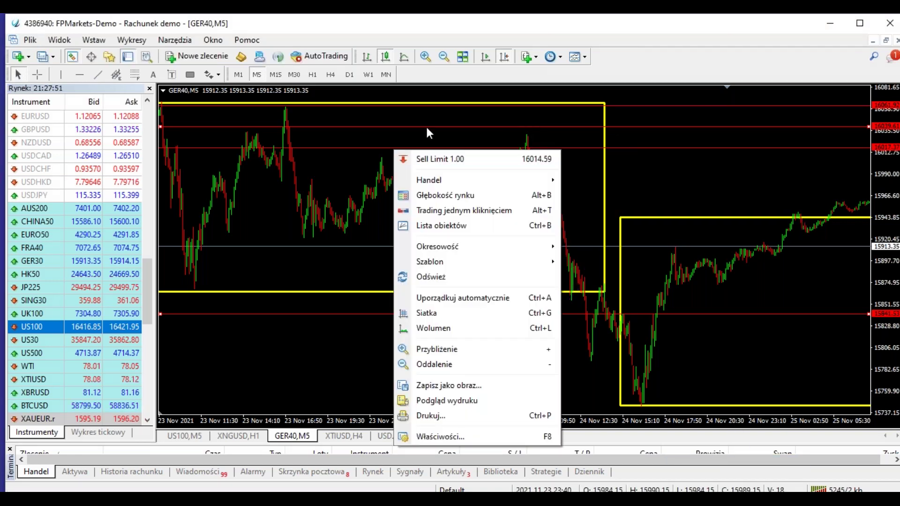
{"action": "left_click", "coordinate": [426, 128]}
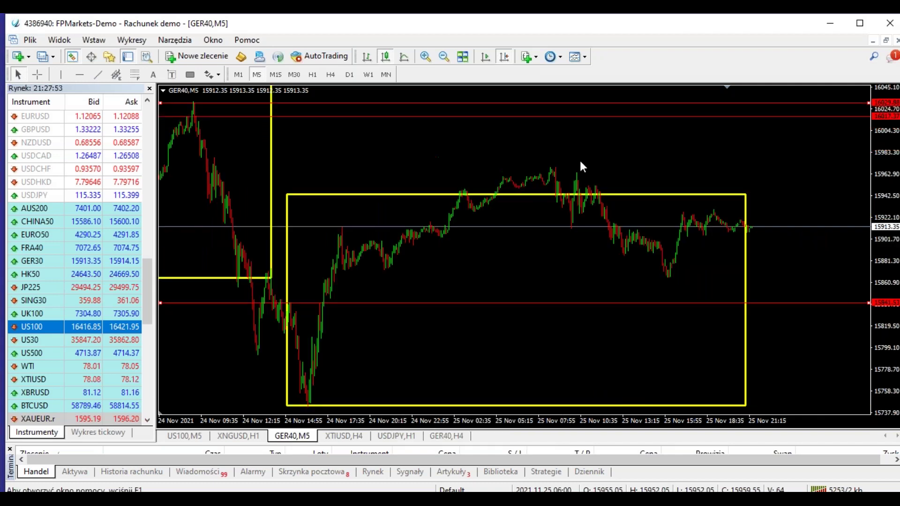
- Sketch lines along and above the second rectangle's upper edge, a zigzag between them, and a drop to a marked low with a rebound
{"action": "left_click", "coordinate": [846, 486]}
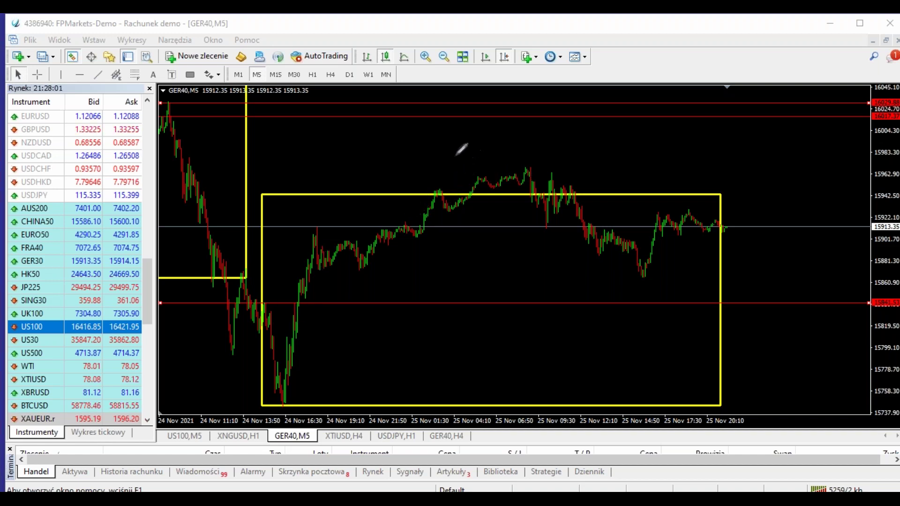
{"action": "left_click_drag", "start_coordinate": [450, 157], "coordinate": [610, 161]}
{"action": "left_click_drag", "start_coordinate": [408, 197], "coordinate": [415, 198]}
{"action": "left_click_drag", "start_coordinate": [661, 196], "coordinate": [470, 193]}
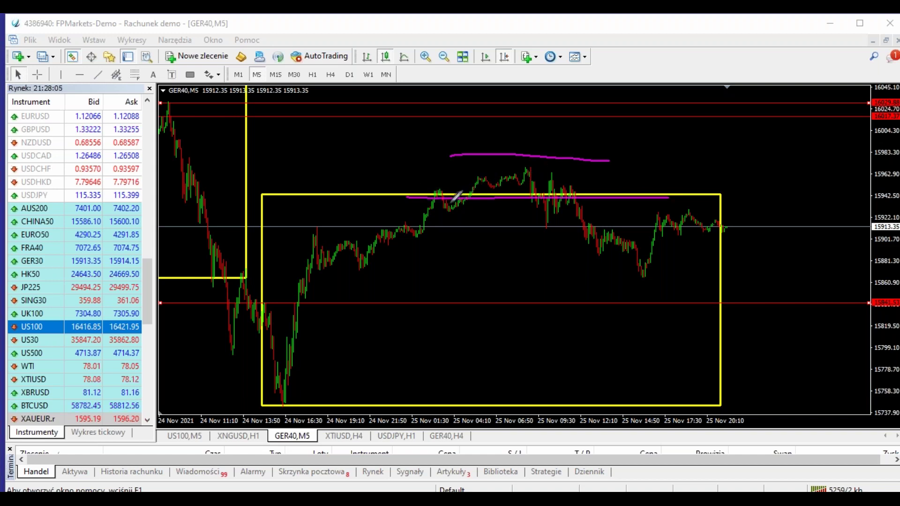
{"action": "left_click_drag", "start_coordinate": [509, 169], "coordinate": [542, 169]}
{"action": "mouse_move", "coordinate": [465, 192]}
{"action": "left_mouse_down"}
{"action": "mouse_move", "coordinate": [533, 151]}
{"action": "mouse_move", "coordinate": [612, 190]}
{"action": "mouse_move", "coordinate": [624, 157]}
{"action": "mouse_move", "coordinate": [640, 153]}
{"action": "mouse_move", "coordinate": [670, 212]}
{"action": "left_mouse_up"}
{"action": "left_click_drag", "start_coordinate": [608, 237], "coordinate": [649, 244]}
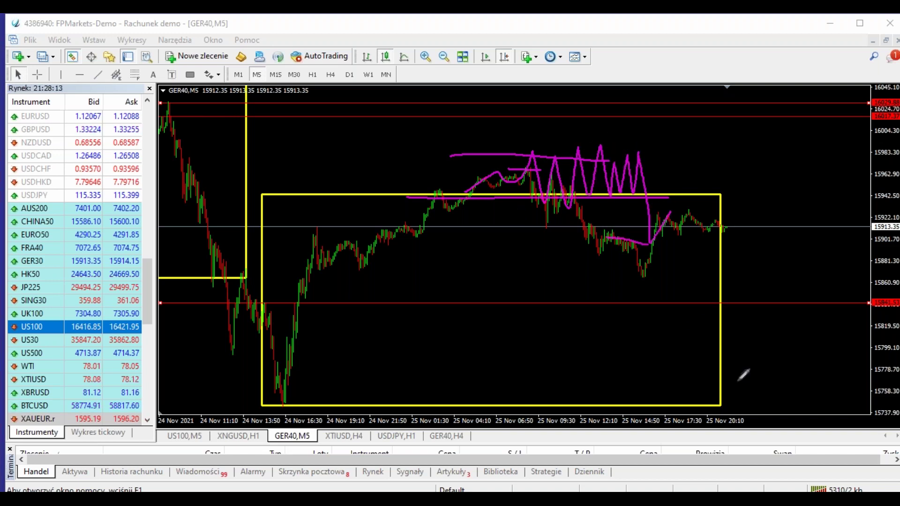
- Mark two short levels at and below the sketched low, and erase all drawings
{"action": "mouse_move", "coordinate": [608, 267]}
{"action": "left_mouse_down"}
{"action": "mouse_move", "coordinate": [688, 265]}
{"action": "mouse_move", "coordinate": [605, 237]}
{"action": "left_mouse_up"}
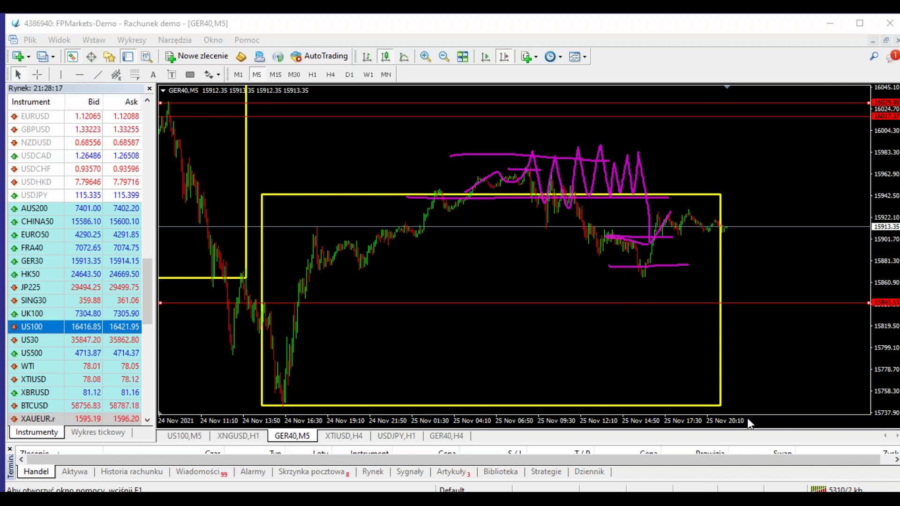
{"action": "left_click", "coordinate": [754, 451]}
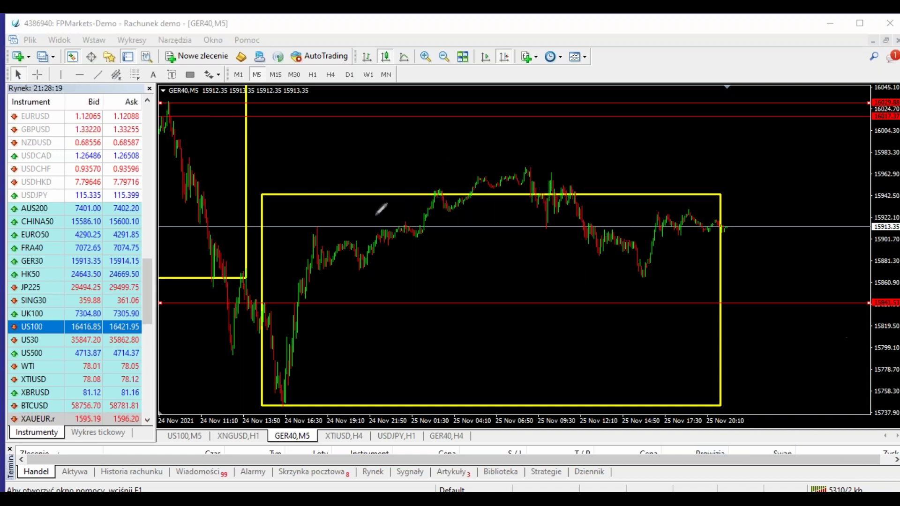
- Trace the price from the 24 November low through the peak, fall and rebound, underline the last low, and erase all drawings
{"action": "mouse_move", "coordinate": [284, 390]}
{"action": "left_mouse_down"}
{"action": "mouse_move", "coordinate": [340, 253]}
{"action": "mouse_move", "coordinate": [451, 197]}
{"action": "mouse_move", "coordinate": [535, 168]}
{"action": "mouse_move", "coordinate": [527, 162]}
{"action": "mouse_move", "coordinate": [545, 163]}
{"action": "mouse_move", "coordinate": [518, 172]}
{"action": "left_mouse_up"}
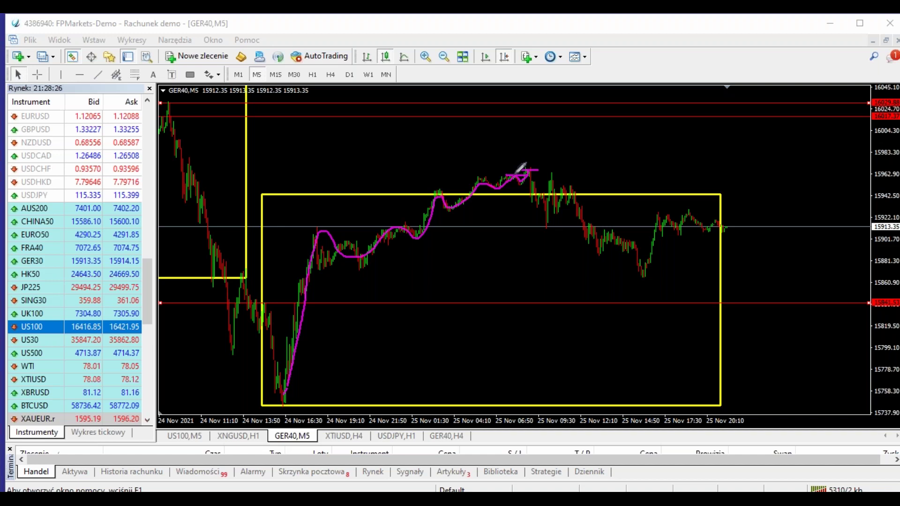
{"action": "mouse_move", "coordinate": [520, 169]}
{"action": "left_mouse_down"}
{"action": "mouse_move", "coordinate": [584, 178]}
{"action": "mouse_move", "coordinate": [573, 186]}
{"action": "mouse_move", "coordinate": [600, 248]}
{"action": "mouse_move", "coordinate": [622, 228]}
{"action": "mouse_move", "coordinate": [641, 272]}
{"action": "mouse_move", "coordinate": [665, 213]}
{"action": "left_mouse_up"}
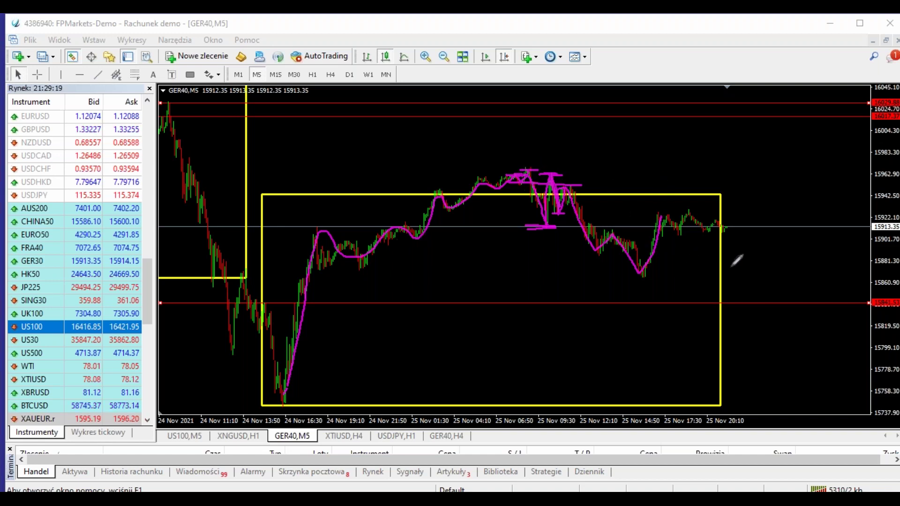
{"action": "left_click_drag", "start_coordinate": [742, 270], "coordinate": [522, 275]}
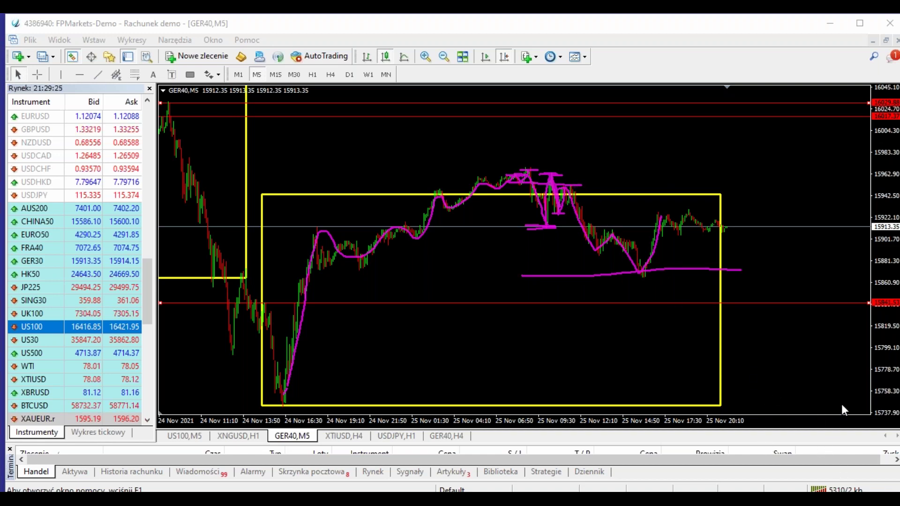
{"action": "left_click", "coordinate": [754, 440]}
- Sketch a drop and a higher peak with marked levels, and draw a Fibonacci retracement from the second rectangle's upper edge to its lower edge
{"action": "mouse_move", "coordinate": [504, 175]}
{"action": "left_mouse_down"}
{"action": "mouse_move", "coordinate": [530, 173]}
{"action": "mouse_move", "coordinate": [550, 226]}
{"action": "mouse_move", "coordinate": [559, 153]}
{"action": "mouse_move", "coordinate": [576, 150]}
{"action": "mouse_move", "coordinate": [567, 201]}
{"action": "mouse_move", "coordinate": [581, 205]}
{"action": "left_mouse_up"}
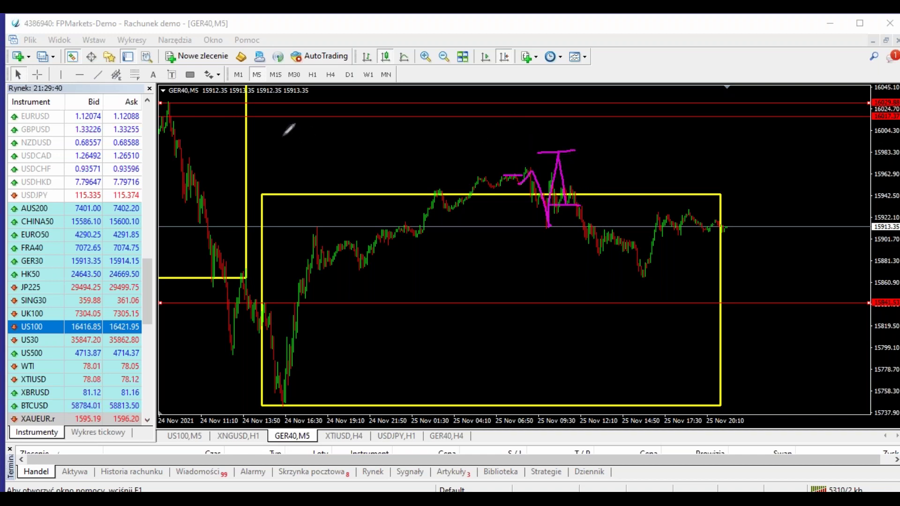
{"action": "left_click_drag", "start_coordinate": [471, 193], "coordinate": [653, 406]}
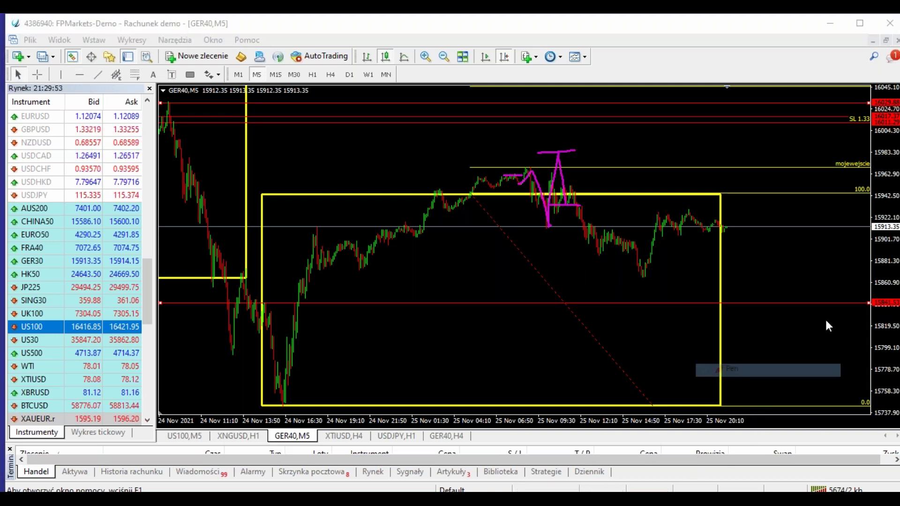
- Underline the sketched high and the earlier level, and retrace the swing into an upward arrow reaching the red line near 16017
{"action": "left_click_drag", "start_coordinate": [535, 152], "coordinate": [578, 150]}
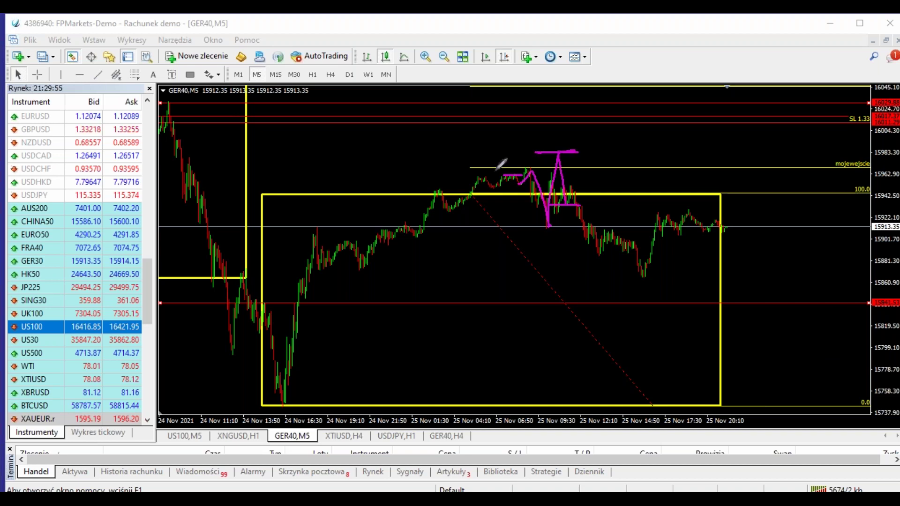
{"action": "left_click_drag", "start_coordinate": [501, 175], "coordinate": [521, 176]}
{"action": "mouse_move", "coordinate": [531, 175]}
{"action": "left_mouse_down"}
{"action": "mouse_move", "coordinate": [547, 226]}
{"action": "mouse_move", "coordinate": [560, 154]}
{"action": "mouse_move", "coordinate": [570, 210]}
{"action": "mouse_move", "coordinate": [589, 116]}
{"action": "left_mouse_up"}
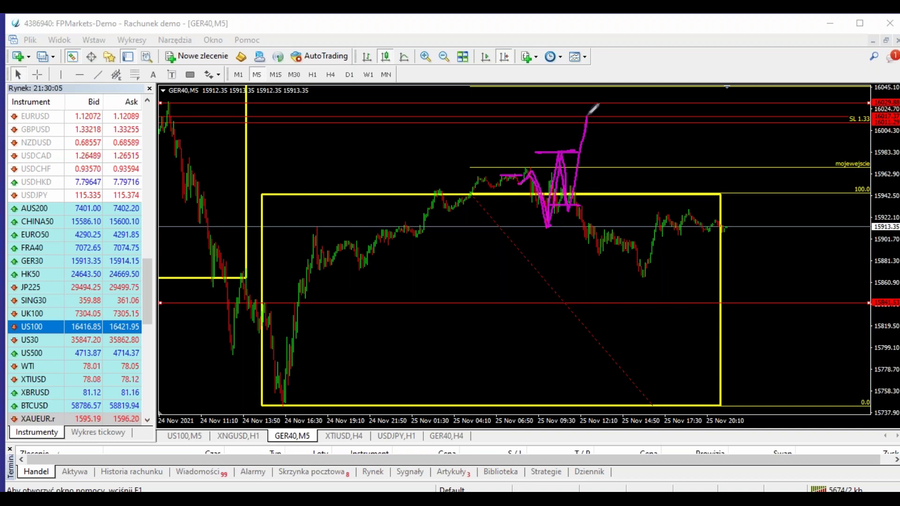
{"action": "mouse_move", "coordinate": [588, 117]}
{"action": "left_mouse_down"}
{"action": "mouse_move", "coordinate": [600, 129]}
{"action": "mouse_move", "coordinate": [571, 127]}
{"action": "left_mouse_up"}
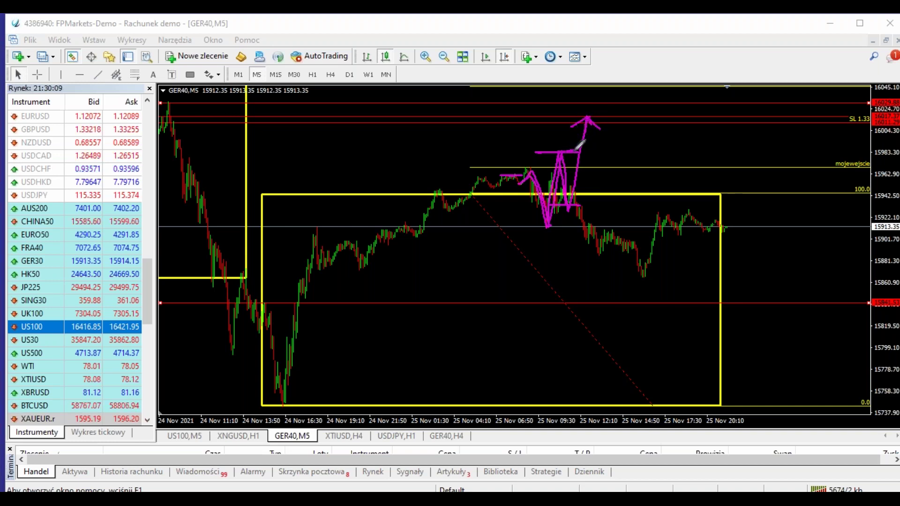
- Sketch a stepped fall and a falling arrow to the lower red line, extend the level at the sketched high, and erase all drawings
{"action": "mouse_move", "coordinate": [573, 206]}
{"action": "left_mouse_down"}
{"action": "mouse_move", "coordinate": [591, 189]}
{"action": "mouse_move", "coordinate": [624, 195]}
{"action": "mouse_move", "coordinate": [704, 296]}
{"action": "left_mouse_up"}
{"action": "left_click_drag", "start_coordinate": [569, 204], "coordinate": [647, 259]}
{"action": "left_click_drag", "start_coordinate": [586, 306], "coordinate": [541, 286]}
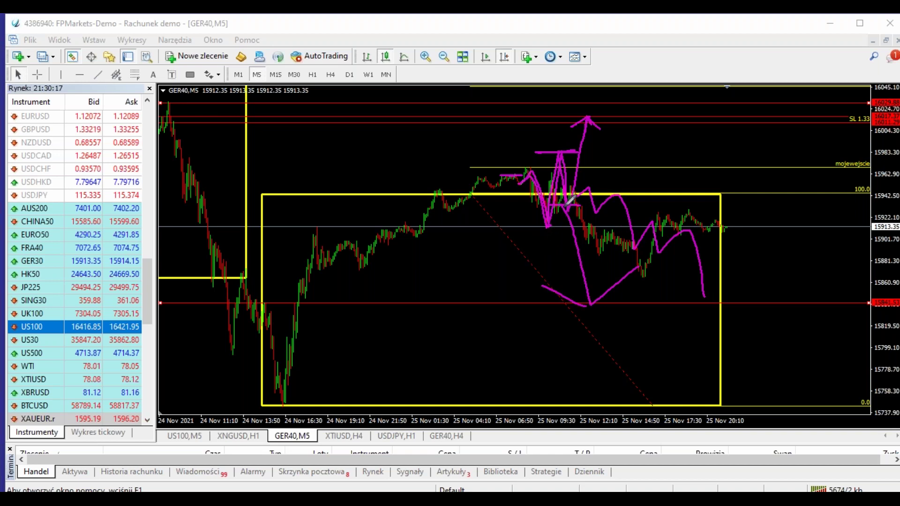
{"action": "mouse_move", "coordinate": [572, 203]}
{"action": "left_mouse_down"}
{"action": "mouse_move", "coordinate": [584, 151]}
{"action": "mouse_move", "coordinate": [544, 153]}
{"action": "mouse_move", "coordinate": [608, 153]}
{"action": "left_mouse_up"}
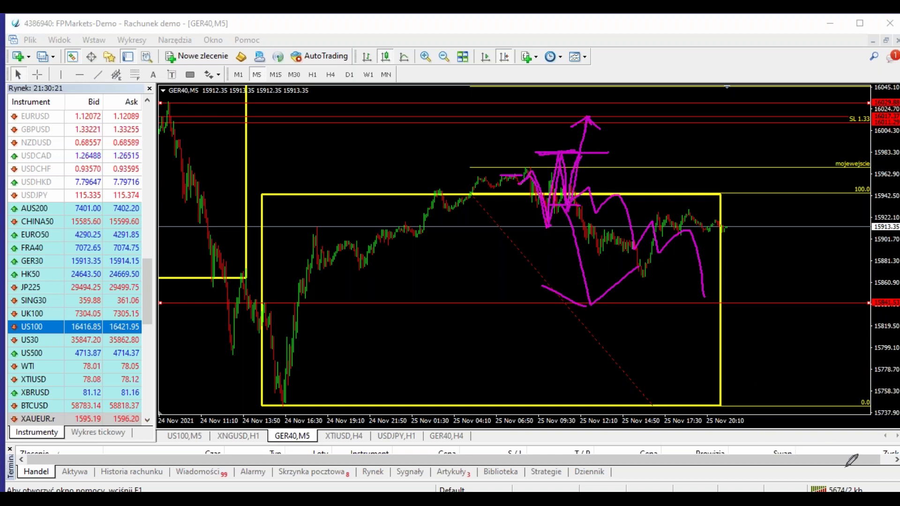
{"action": "left_click", "coordinate": [762, 471]}
- Sketch a double peak above the entry level, with short lines at both highs and at the earlier level, and an arrowhead on the decline
{"action": "left_click_drag", "start_coordinate": [545, 224], "coordinate": [557, 153]}
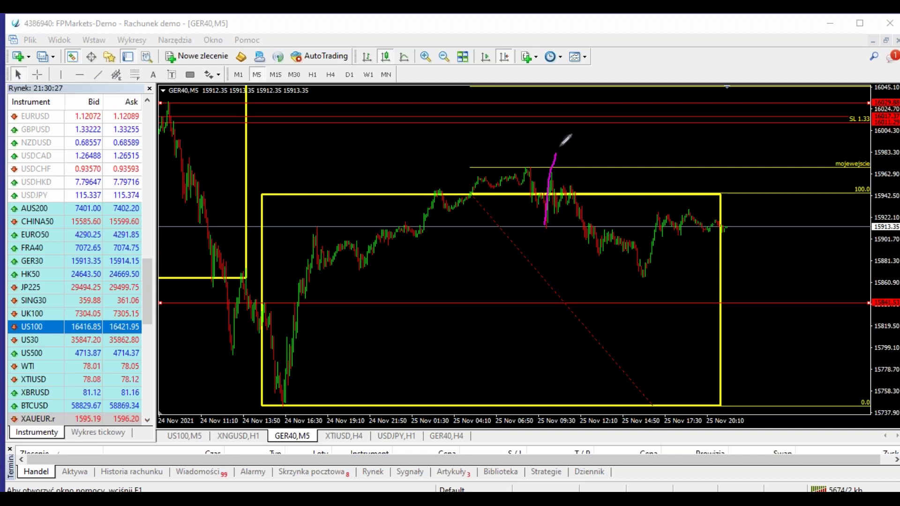
{"action": "mouse_move", "coordinate": [533, 145]}
{"action": "left_mouse_down"}
{"action": "mouse_move", "coordinate": [573, 144]}
{"action": "mouse_move", "coordinate": [573, 206]}
{"action": "mouse_move", "coordinate": [586, 148]}
{"action": "mouse_move", "coordinate": [603, 143]}
{"action": "mouse_move", "coordinate": [595, 145]}
{"action": "mouse_move", "coordinate": [605, 184]}
{"action": "left_mouse_up"}
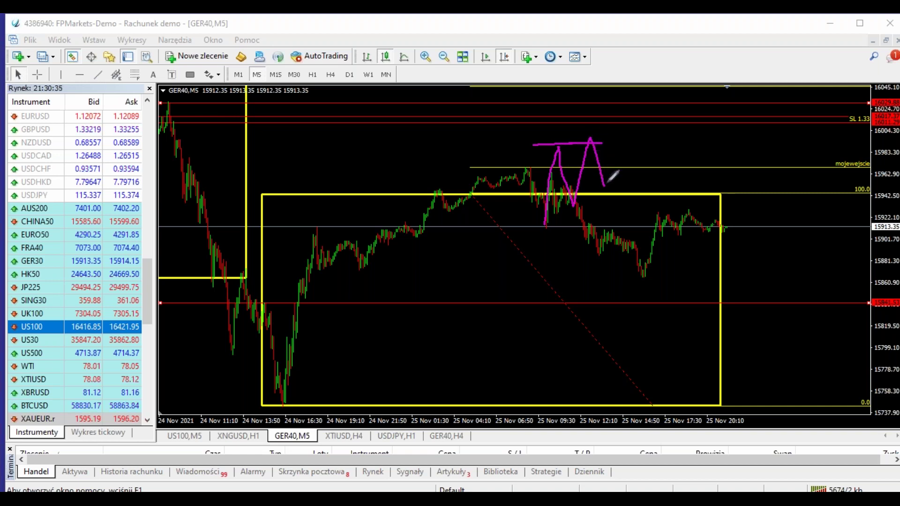
{"action": "left_click_drag", "start_coordinate": [615, 160], "coordinate": [581, 166]}
{"action": "left_click_drag", "start_coordinate": [498, 176], "coordinate": [531, 175]}
{"action": "left_click_drag", "start_coordinate": [589, 174], "coordinate": [623, 173]}
{"action": "left_click_drag", "start_coordinate": [577, 139], "coordinate": [617, 139]}
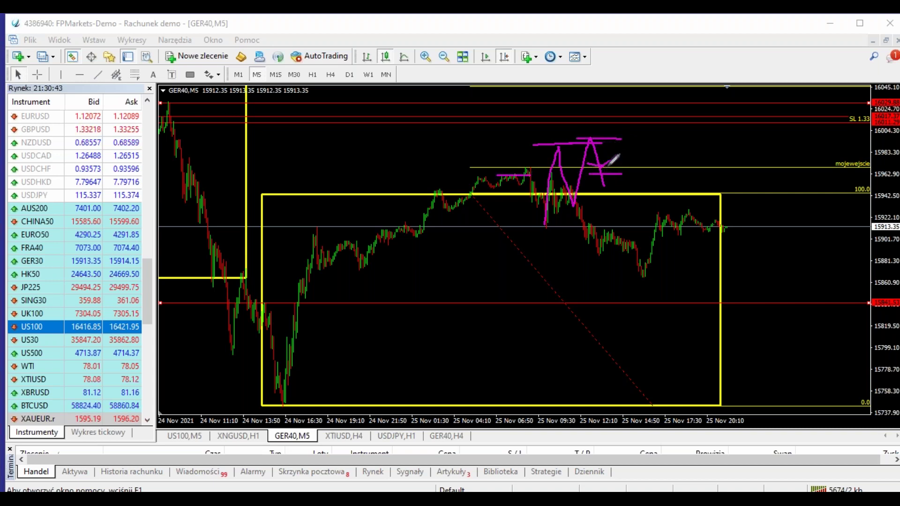
- Reinforce the second peak's level, extend the decline to a marked low with a rebound arrow towards the entry level, and erase all drawings
{"action": "mouse_move", "coordinate": [581, 136]}
{"action": "left_mouse_down"}
{"action": "mouse_move", "coordinate": [610, 136]}
{"action": "mouse_move", "coordinate": [577, 137]}
{"action": "left_mouse_up"}
{"action": "mouse_move", "coordinate": [601, 174]}
{"action": "left_mouse_down"}
{"action": "mouse_move", "coordinate": [614, 231]}
{"action": "mouse_move", "coordinate": [647, 242]}
{"action": "left_mouse_up"}
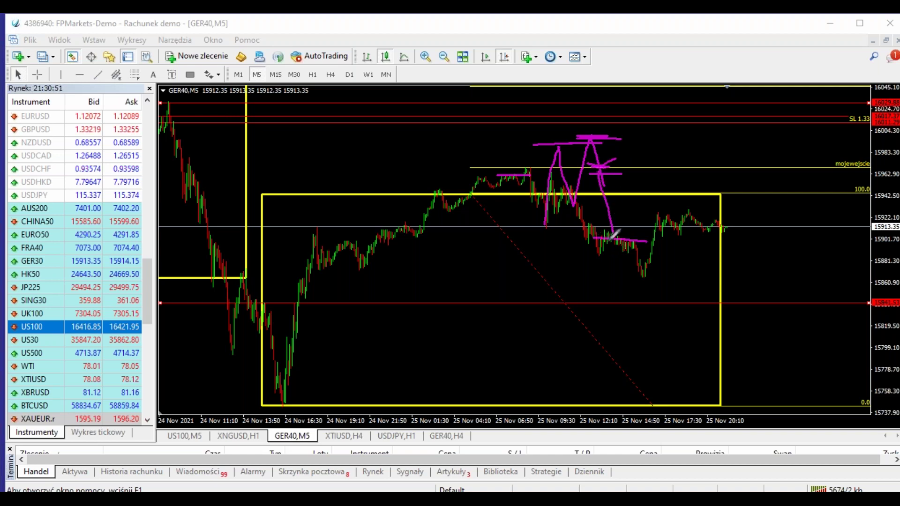
{"action": "mouse_move", "coordinate": [606, 163]}
{"action": "left_mouse_down"}
{"action": "mouse_move", "coordinate": [627, 164]}
{"action": "mouse_move", "coordinate": [605, 168]}
{"action": "left_mouse_up"}
{"action": "left_click_drag", "start_coordinate": [618, 234], "coordinate": [641, 168]}
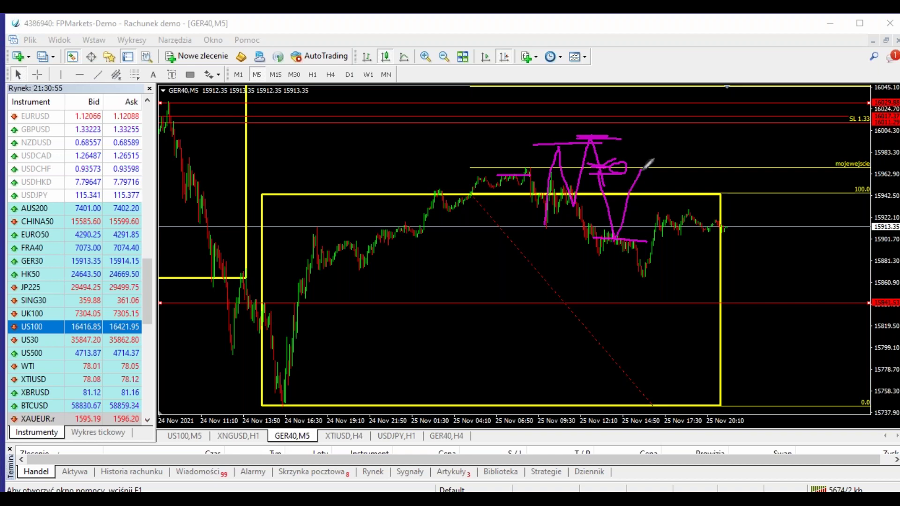
{"action": "mouse_move", "coordinate": [616, 238]}
{"action": "left_mouse_down"}
{"action": "mouse_move", "coordinate": [636, 179]}
{"action": "mouse_move", "coordinate": [623, 181]}
{"action": "left_mouse_up"}
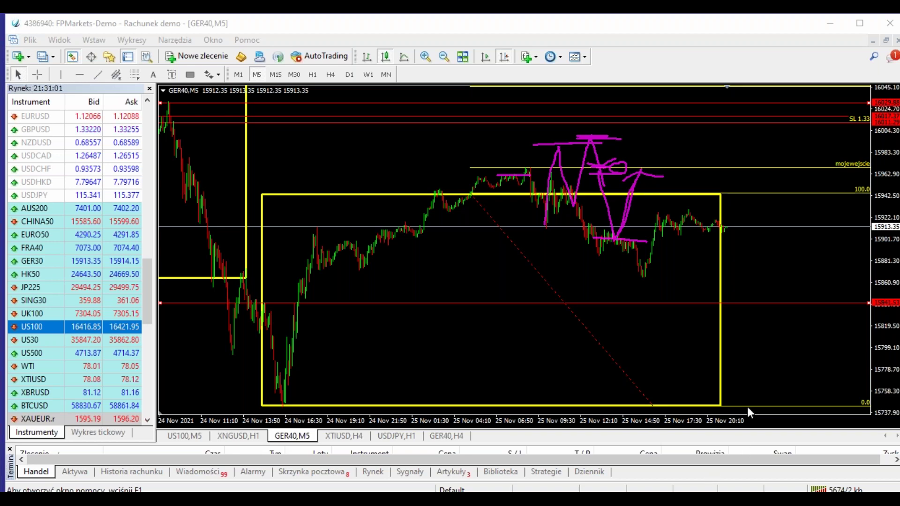
{"action": "left_click", "coordinate": [766, 439]}
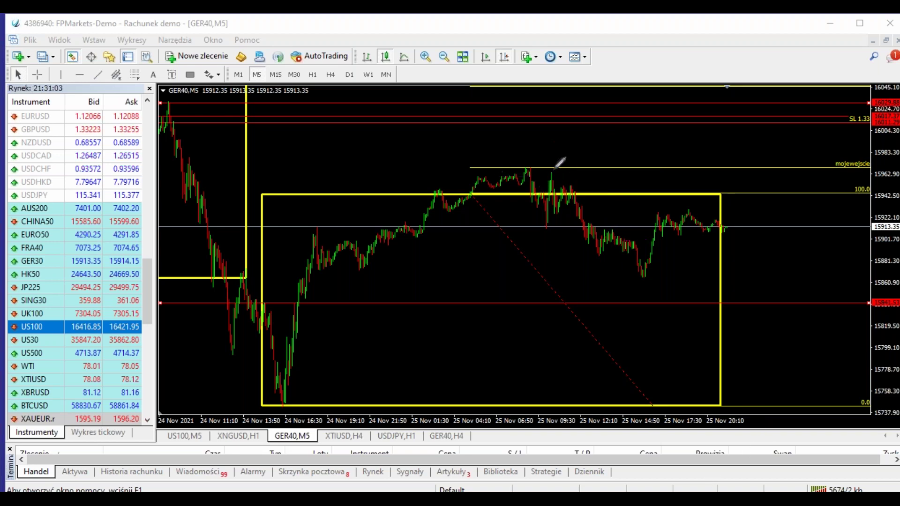
- Mark the entry and 100.0 levels, trace the fall into a rebound arrow, and bound the last consolidation with two lines
{"action": "mouse_move", "coordinate": [457, 167]}
{"action": "left_mouse_down"}
{"action": "mouse_move", "coordinate": [579, 167]}
{"action": "mouse_move", "coordinate": [637, 194]}
{"action": "left_mouse_up"}
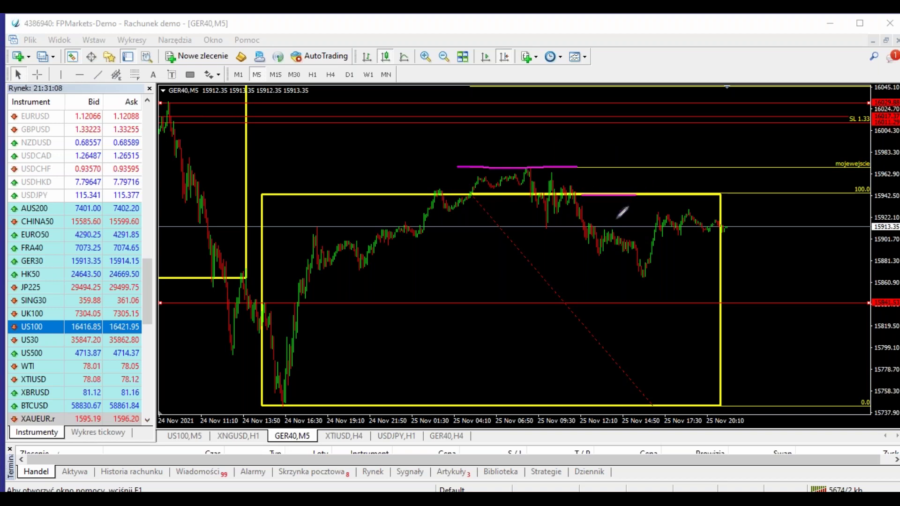
{"action": "mouse_move", "coordinate": [547, 227]}
{"action": "left_mouse_down"}
{"action": "mouse_move", "coordinate": [566, 187]}
{"action": "mouse_move", "coordinate": [606, 230]}
{"action": "mouse_move", "coordinate": [651, 249]}
{"action": "mouse_move", "coordinate": [682, 200]}
{"action": "mouse_move", "coordinate": [737, 216]}
{"action": "left_mouse_up"}
{"action": "left_click_drag", "start_coordinate": [650, 236], "coordinate": [755, 236]}
{"action": "mouse_move", "coordinate": [668, 207]}
{"action": "left_mouse_down"}
{"action": "mouse_move", "coordinate": [687, 197]}
{"action": "mouse_move", "coordinate": [703, 206]}
{"action": "left_mouse_up"}
{"action": "left_click_drag", "start_coordinate": [675, 200], "coordinate": [657, 207]}
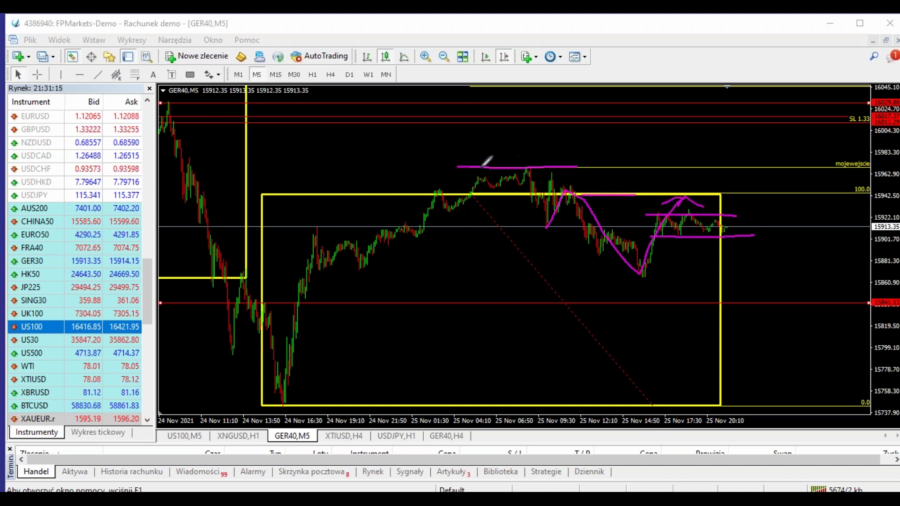
- Outline the second rectangle, sketch arrows between its upper edge and the entry level, circle the highs there, and erase all drawings
{"action": "mouse_move", "coordinate": [504, 167]}
{"action": "left_mouse_down"}
{"action": "mouse_move", "coordinate": [456, 168]}
{"action": "mouse_move", "coordinate": [603, 192]}
{"action": "left_mouse_up"}
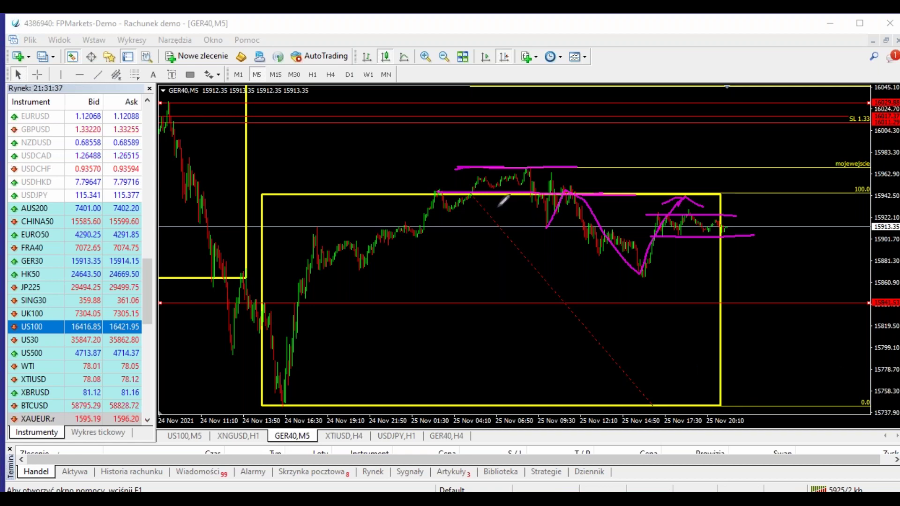
{"action": "mouse_move", "coordinate": [261, 193]}
{"action": "left_mouse_down"}
{"action": "mouse_move", "coordinate": [638, 194]}
{"action": "mouse_move", "coordinate": [724, 244]}
{"action": "mouse_move", "coordinate": [727, 396]}
{"action": "mouse_move", "coordinate": [270, 393]}
{"action": "mouse_move", "coordinate": [272, 193]}
{"action": "left_mouse_up"}
{"action": "mouse_move", "coordinate": [470, 160]}
{"action": "left_mouse_down"}
{"action": "mouse_move", "coordinate": [463, 195]}
{"action": "mouse_move", "coordinate": [512, 159]}
{"action": "left_mouse_up"}
{"action": "left_click_drag", "start_coordinate": [437, 159], "coordinate": [465, 151]}
{"action": "left_click_drag", "start_coordinate": [432, 179], "coordinate": [448, 198]}
{"action": "left_click_drag", "start_coordinate": [463, 190], "coordinate": [489, 175]}
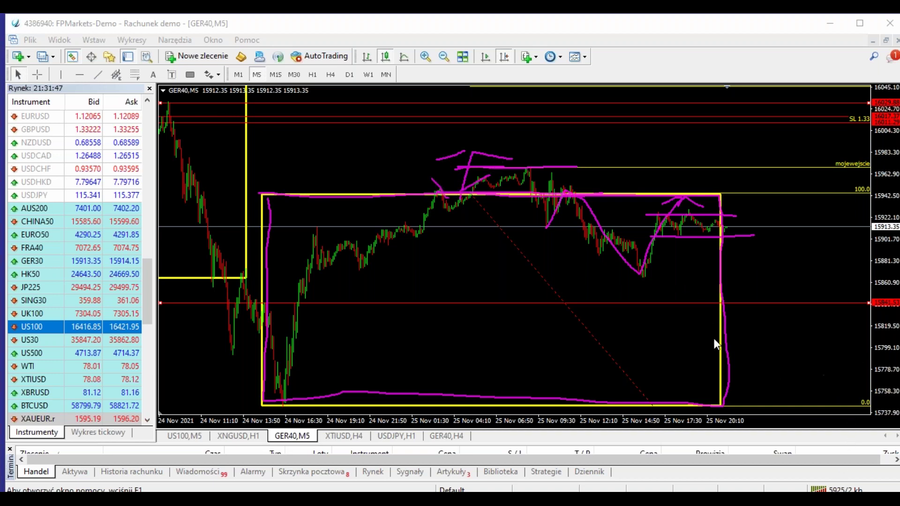
{"action": "left_click_drag", "start_coordinate": [489, 160], "coordinate": [472, 162]}
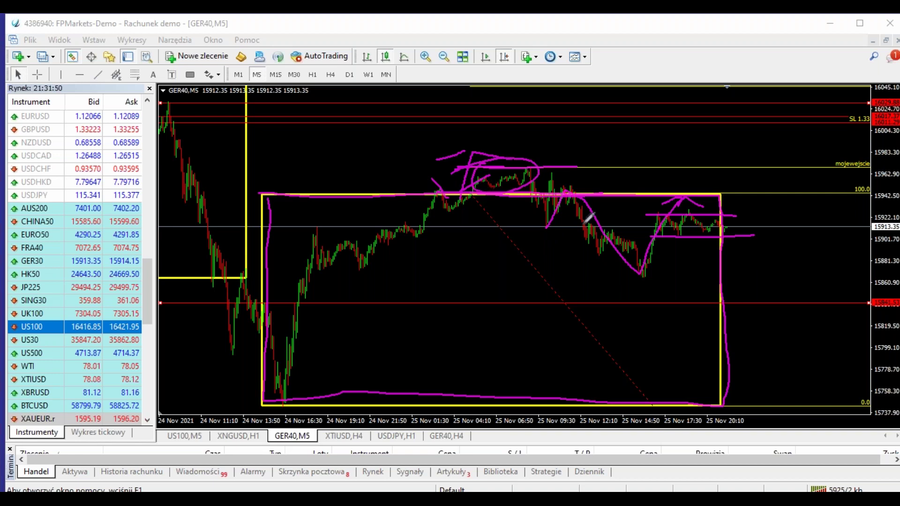
{"action": "left_click", "coordinate": [726, 375]}
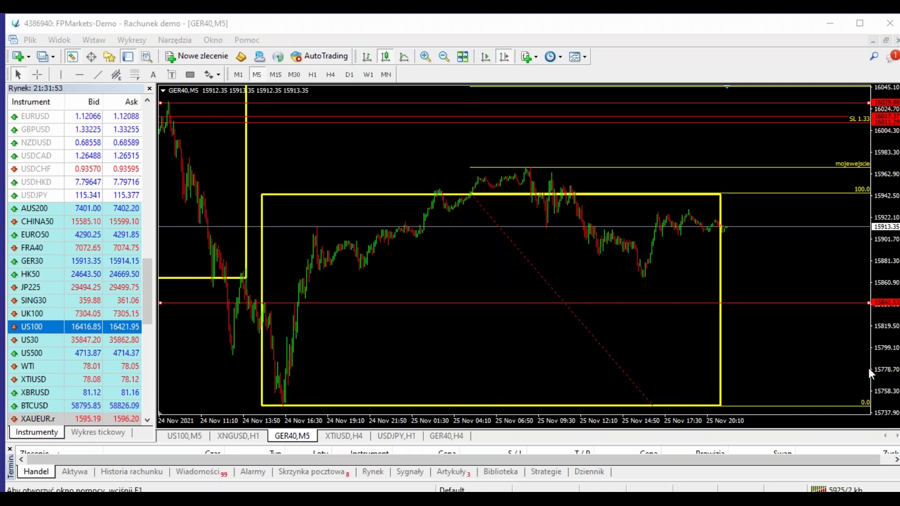
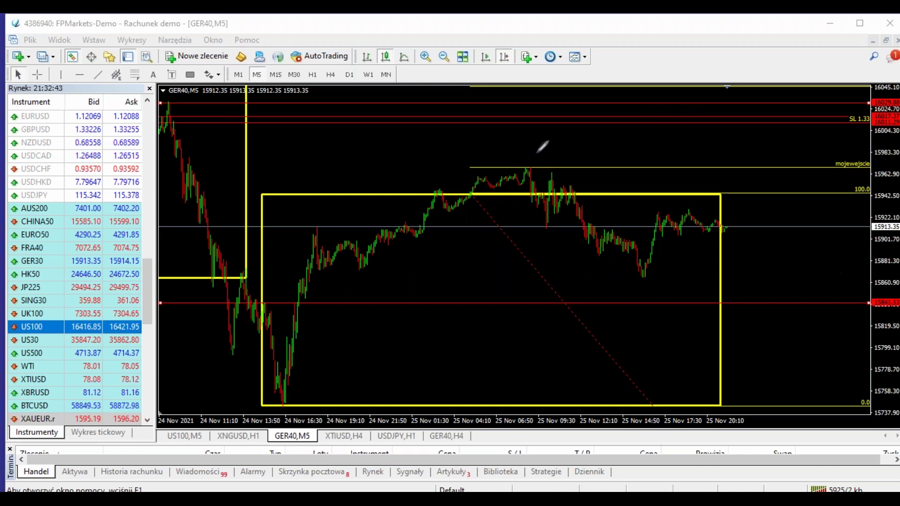
- Trace the double peak and decline, mark a line across both highs, and sketch a projected rise to the 100.0 level ending in a drop arrow
{"action": "mouse_move", "coordinate": [528, 169]}
{"action": "left_mouse_down"}
{"action": "mouse_move", "coordinate": [544, 221]}
{"action": "mouse_move", "coordinate": [555, 174]}
{"action": "mouse_move", "coordinate": [584, 231]}
{"action": "mouse_move", "coordinate": [636, 271]}
{"action": "left_mouse_up"}
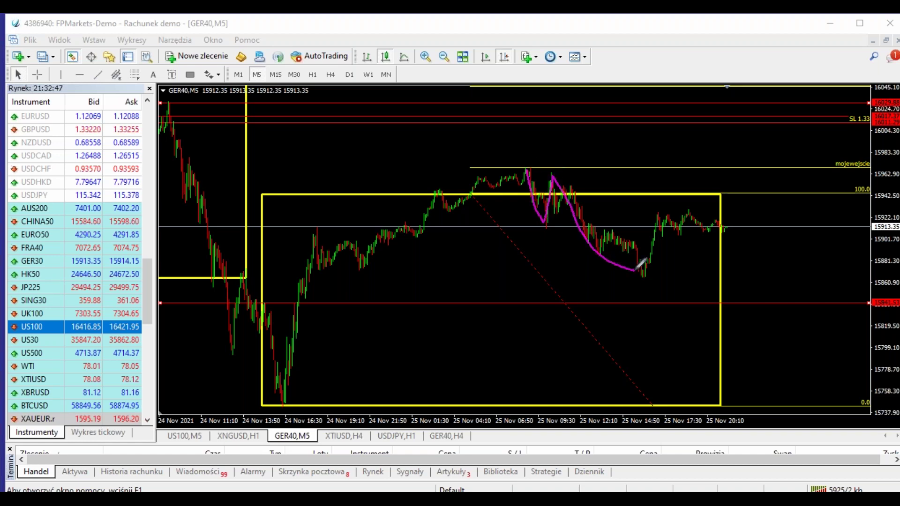
{"action": "left_click_drag", "start_coordinate": [509, 177], "coordinate": [741, 167]}
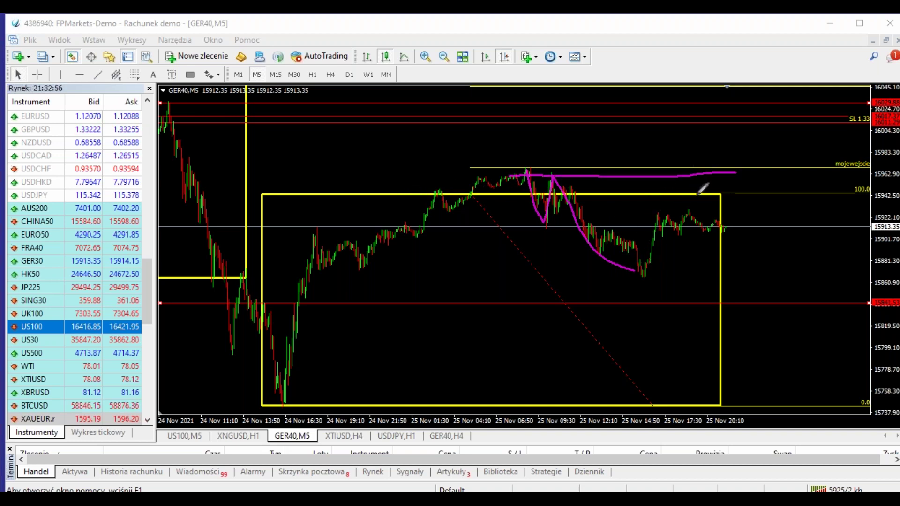
{"action": "mouse_move", "coordinate": [702, 221]}
{"action": "left_mouse_down"}
{"action": "mouse_move", "coordinate": [740, 191]}
{"action": "mouse_move", "coordinate": [751, 197]}
{"action": "mouse_move", "coordinate": [811, 307]}
{"action": "left_mouse_up"}
{"action": "left_click_drag", "start_coordinate": [750, 328], "coordinate": [790, 337]}
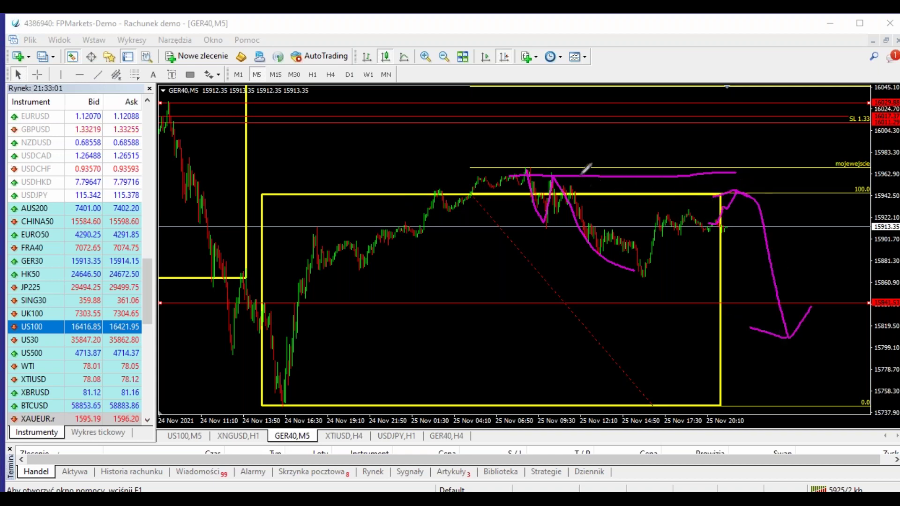
- Draw a row of small circles along the 100.0 level and extend the projected drop with two further arrowheads down to the 0.0 level
{"action": "mouse_move", "coordinate": [598, 190]}
{"action": "left_mouse_down"}
{"action": "mouse_move", "coordinate": [585, 201]}
{"action": "mouse_move", "coordinate": [600, 191]}
{"action": "left_mouse_up"}
{"action": "mouse_move", "coordinate": [628, 192]}
{"action": "left_mouse_down"}
{"action": "mouse_move", "coordinate": [620, 200]}
{"action": "mouse_move", "coordinate": [705, 191]}
{"action": "mouse_move", "coordinate": [728, 208]}
{"action": "left_mouse_up"}
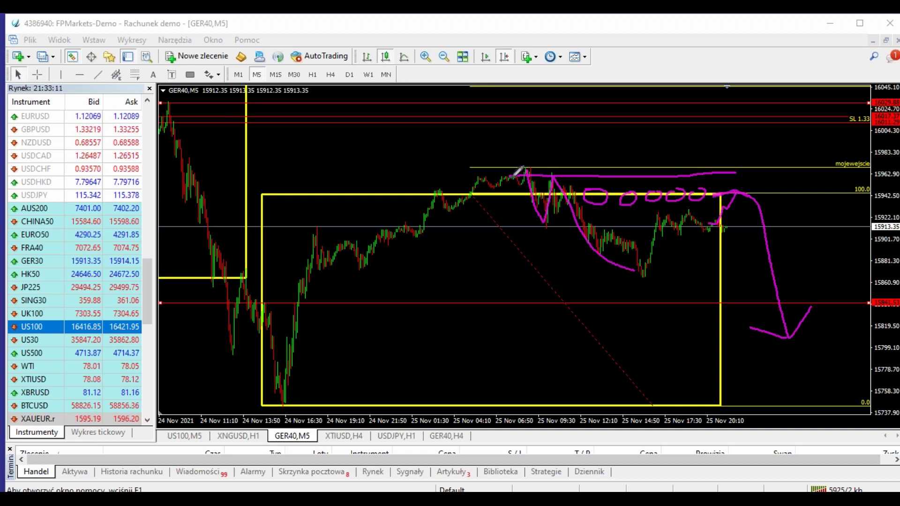
{"action": "mouse_move", "coordinate": [734, 194]}
{"action": "left_mouse_down"}
{"action": "mouse_move", "coordinate": [745, 191]}
{"action": "mouse_move", "coordinate": [757, 223]}
{"action": "mouse_move", "coordinate": [794, 371]}
{"action": "mouse_move", "coordinate": [815, 327]}
{"action": "left_mouse_up"}
{"action": "left_click_drag", "start_coordinate": [747, 359], "coordinate": [786, 366]}
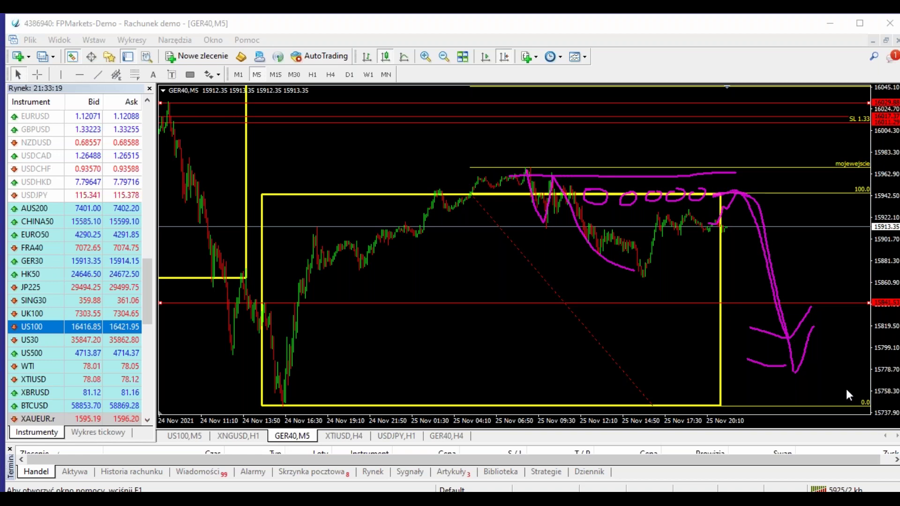
{"action": "left_click_drag", "start_coordinate": [791, 405], "coordinate": [818, 359]}
{"action": "left_click_drag", "start_coordinate": [792, 405], "coordinate": [736, 388]}
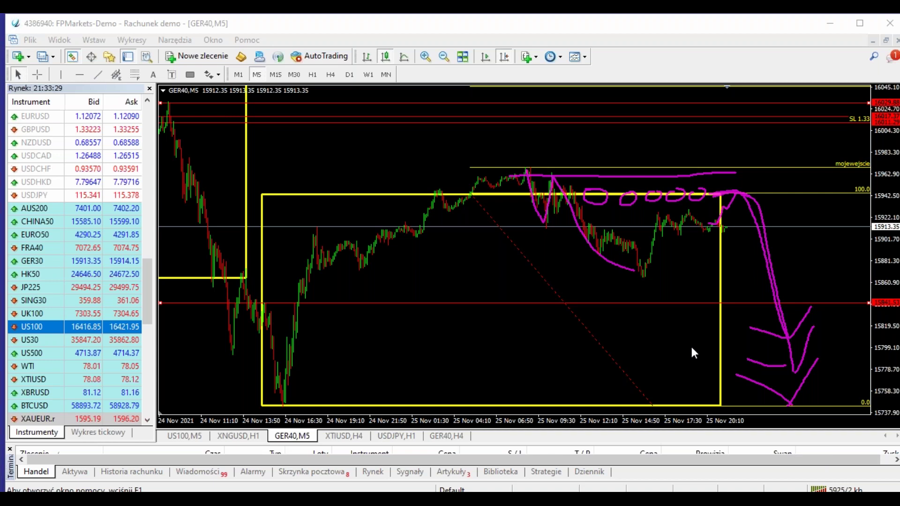
- Erase the drawings, retrace the double peak and the start of its decline, and erase the sketch again
{"action": "key", "text": "ctrl+shift+7"}
{"action": "key", "text": "ctrl+shift+3"}
{"action": "mouse_move", "coordinate": [519, 179]}
{"action": "left_mouse_down"}
{"action": "mouse_move", "coordinate": [550, 218]}
{"action": "mouse_move", "coordinate": [565, 187]}
{"action": "mouse_move", "coordinate": [619, 281]}
{"action": "left_mouse_up"}
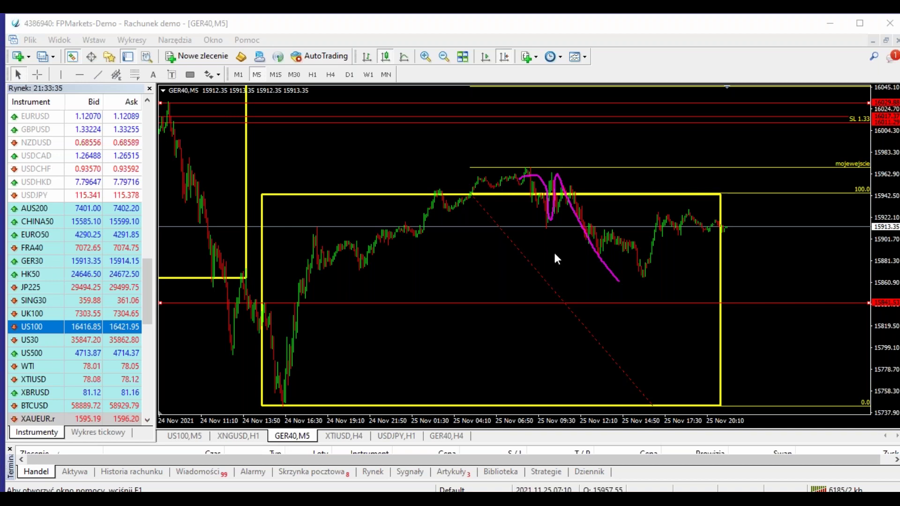
{"action": "key", "text": "e"}
{"action": "left_click_drag", "start_coordinate": [446, 270], "coordinate": [490, 270]}
{"action": "key", "text": "e"}
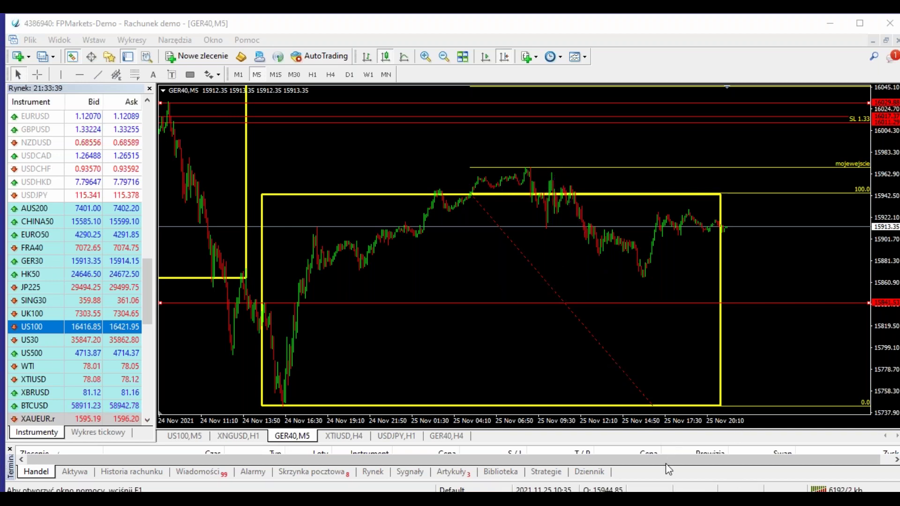
- On the earlier 24 November decline, trace the stepwise fall to the first rectangle's lower edge and mark a horizontal level across it
{"action": "scroll", "coordinate": [676, 263], "scroll_direction": "up", "scroll_amount": 5}
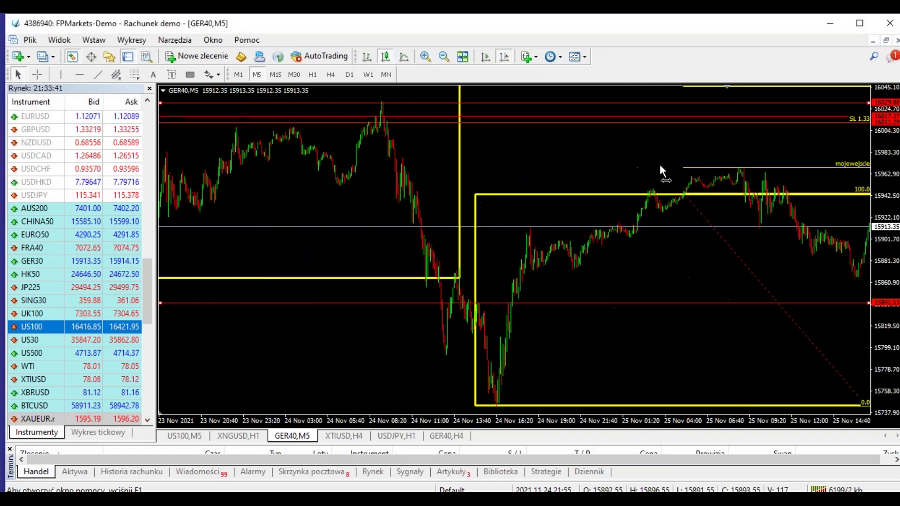
{"action": "left_click_drag", "start_coordinate": [660, 164], "coordinate": [783, 171]}
{"action": "left_click_drag", "start_coordinate": [468, 180], "coordinate": [395, 183]}
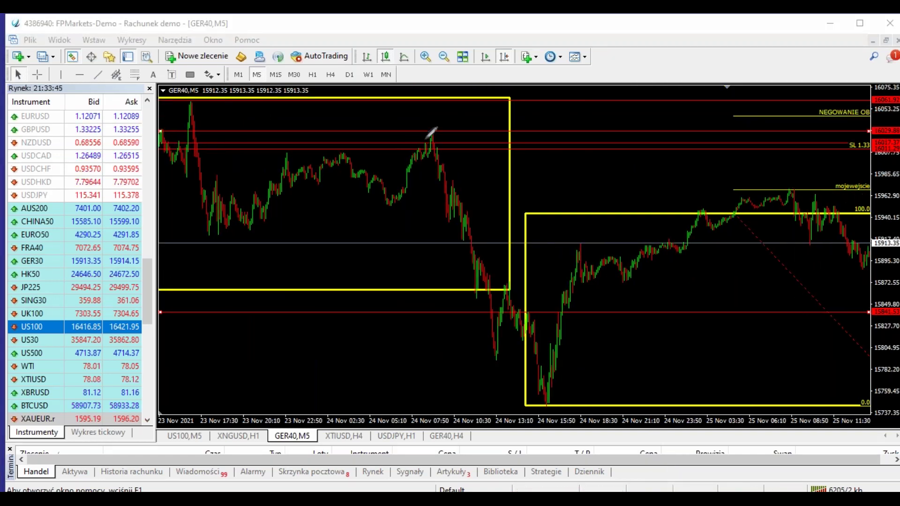
{"action": "mouse_move", "coordinate": [431, 131]}
{"action": "left_mouse_down"}
{"action": "mouse_move", "coordinate": [446, 213]}
{"action": "mouse_move", "coordinate": [455, 179]}
{"action": "mouse_move", "coordinate": [479, 256]}
{"action": "mouse_move", "coordinate": [466, 256]}
{"action": "mouse_move", "coordinate": [498, 254]}
{"action": "mouse_move", "coordinate": [469, 252]}
{"action": "mouse_move", "coordinate": [489, 285]}
{"action": "left_mouse_up"}
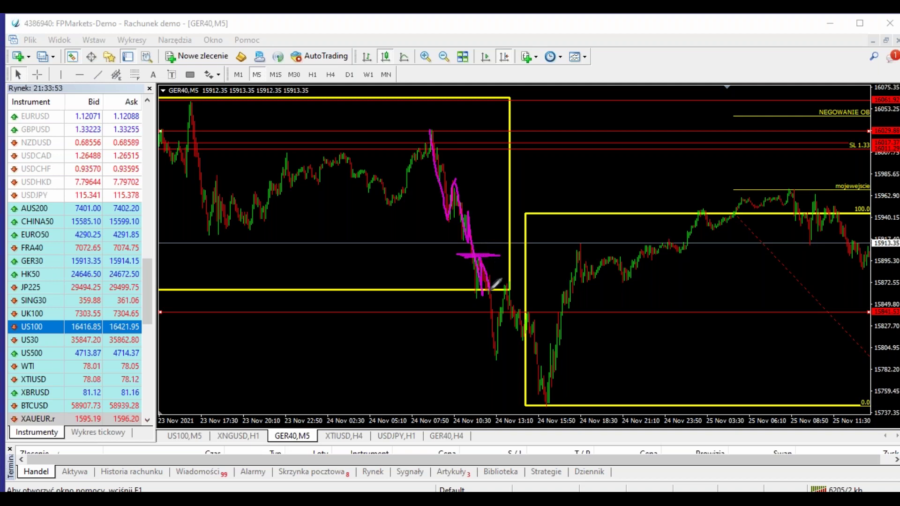
{"action": "left_click_drag", "start_coordinate": [493, 287], "coordinate": [492, 283]}
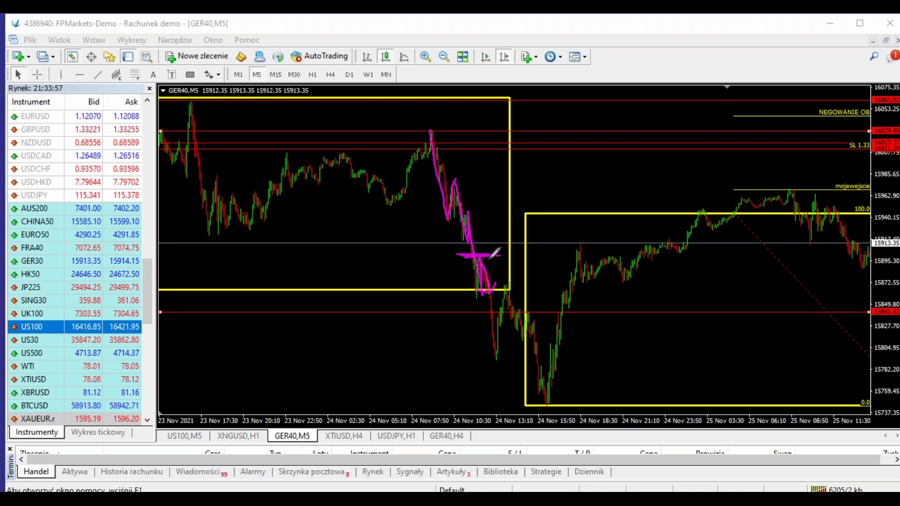
{"action": "mouse_move", "coordinate": [469, 249]}
{"action": "left_mouse_down"}
{"action": "mouse_move", "coordinate": [522, 249]}
{"action": "mouse_move", "coordinate": [462, 254]}
{"action": "mouse_move", "coordinate": [480, 254]}
{"action": "mouse_move", "coordinate": [491, 301]}
{"action": "left_mouse_up"}
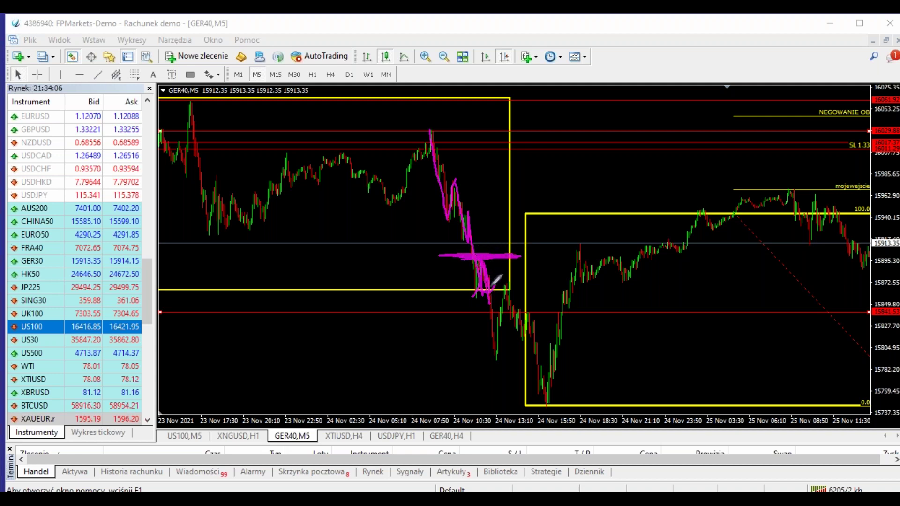
- Sketch the fall and rebound below the first rectangle, circle both breakdown areas, and mark the lows and the rebound high with horizontal lines
{"action": "left_click_drag", "start_coordinate": [483, 307], "coordinate": [506, 283]}
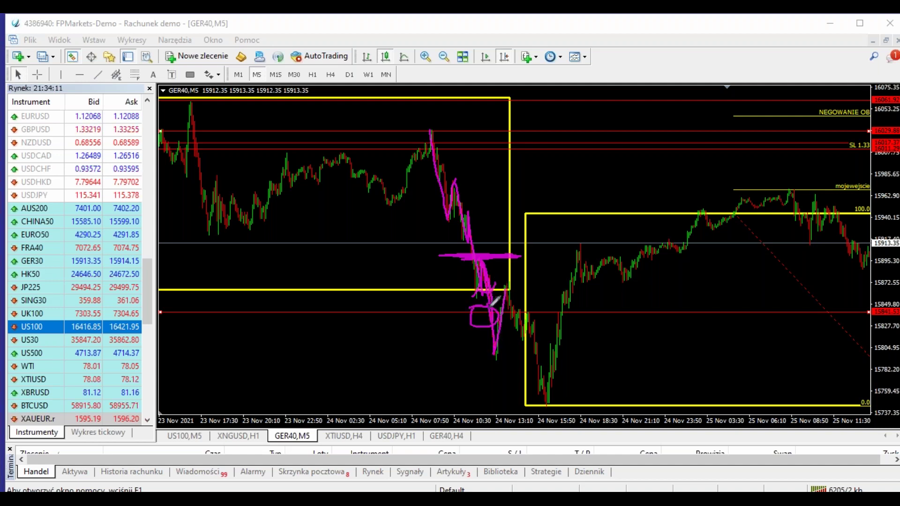
{"action": "mouse_move", "coordinate": [475, 378]}
{"action": "left_mouse_down"}
{"action": "mouse_move", "coordinate": [520, 377]}
{"action": "mouse_move", "coordinate": [480, 360]}
{"action": "left_mouse_up"}
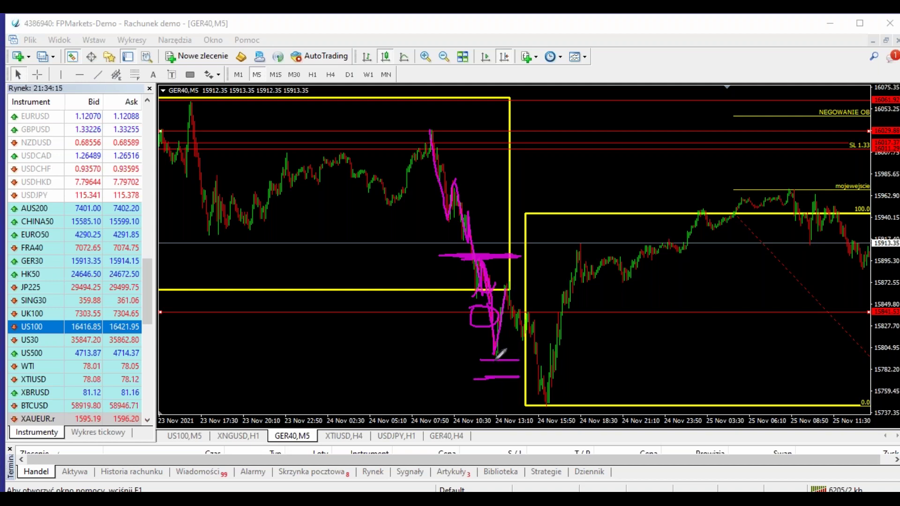
{"action": "mouse_move", "coordinate": [507, 287]}
{"action": "left_mouse_down"}
{"action": "mouse_move", "coordinate": [521, 330]}
{"action": "mouse_move", "coordinate": [515, 326]}
{"action": "left_mouse_up"}
{"action": "left_click_drag", "start_coordinate": [507, 287], "coordinate": [530, 287]}
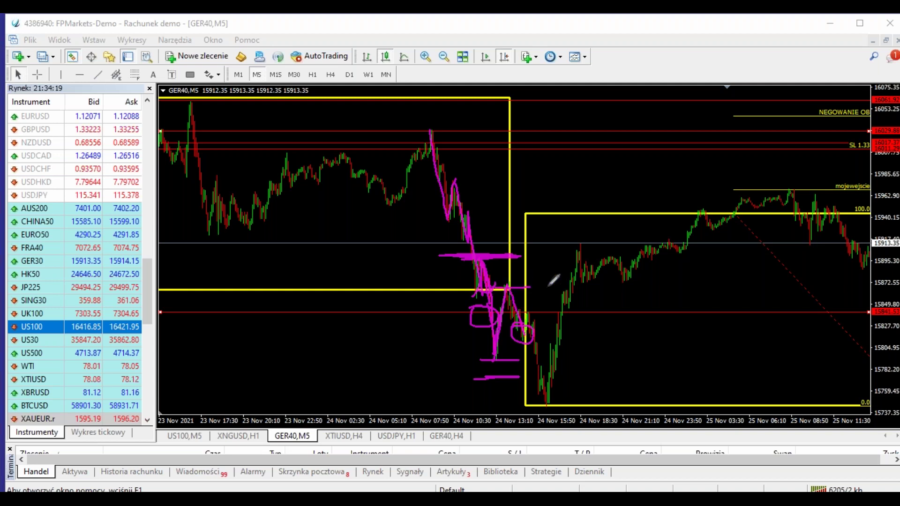
{"action": "left_click_drag", "start_coordinate": [549, 286], "coordinate": [449, 284]}
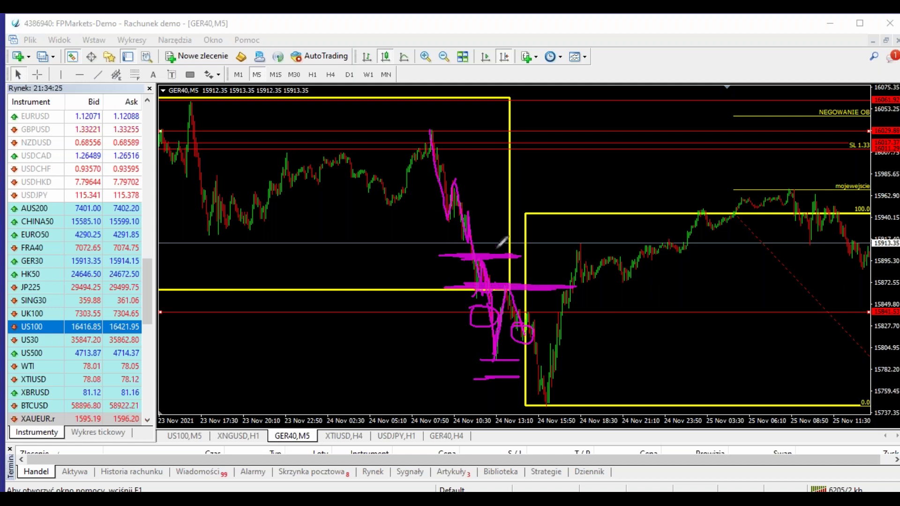
- Mark a level near the decline's starting high, curve a line down to the middle level, and erase all drawings
{"action": "mouse_move", "coordinate": [436, 148]}
{"action": "left_mouse_down"}
{"action": "mouse_move", "coordinate": [458, 184]}
{"action": "mouse_move", "coordinate": [507, 155]}
{"action": "left_mouse_up"}
{"action": "left_click_drag", "start_coordinate": [409, 248], "coordinate": [535, 260]}
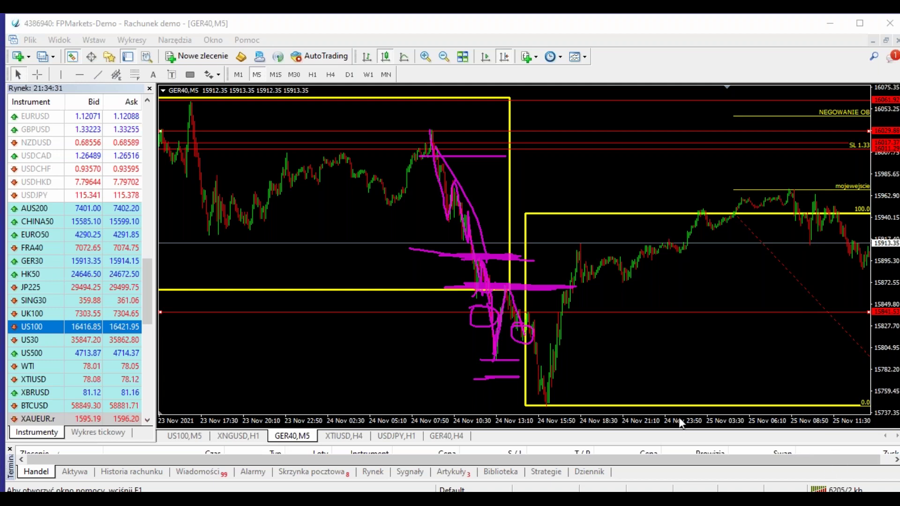
{"action": "left_click", "coordinate": [733, 385]}
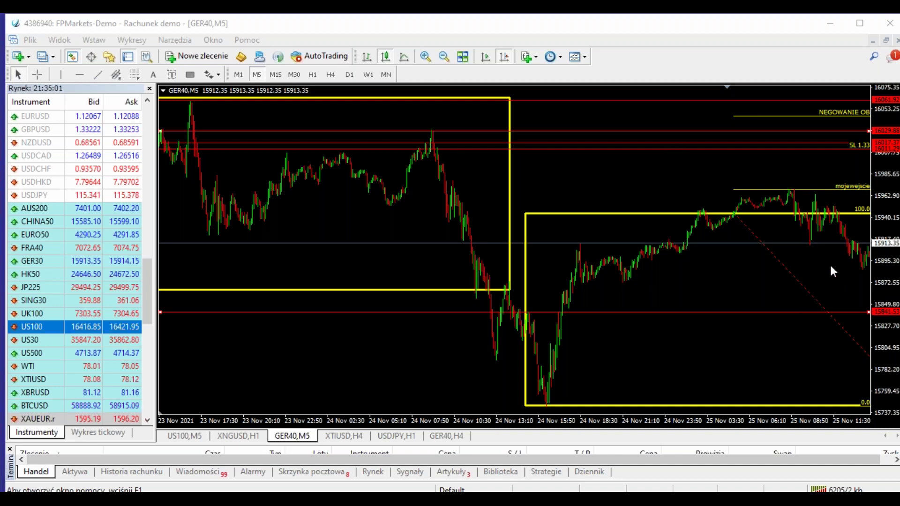
- Switch to the XTIUSD H4 chart
{"action": "left_click_drag", "start_coordinate": [527, 157], "coordinate": [263, 164]}
{"action": "right_click", "coordinate": [499, 227]}
{"action": "left_click", "coordinate": [521, 269]}
{"action": "left_click", "coordinate": [37, 74]}
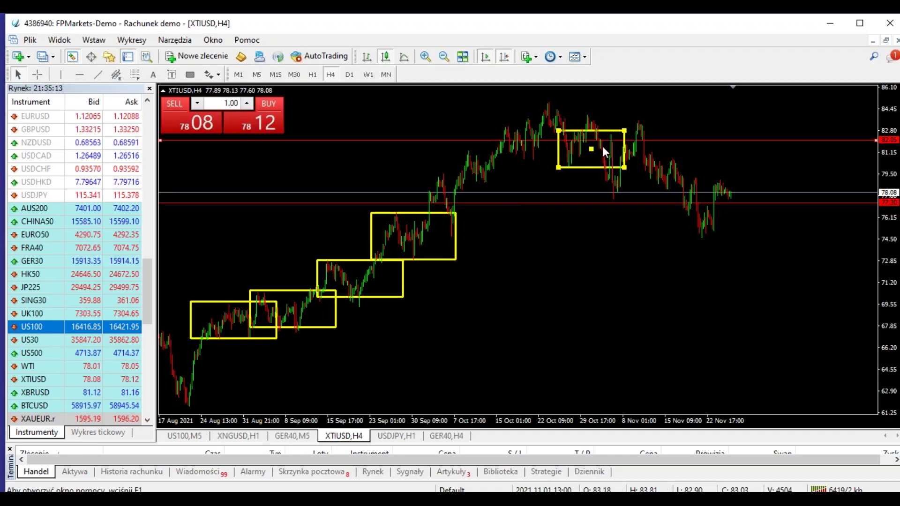
- Delete the two horizontal lines, and move and enlarge the November rectangle to cover the latest consolidation down to its low
{"action": "left_click_drag", "start_coordinate": [630, 140], "coordinate": [620, 190]}
{"action": "right_click", "coordinate": [620, 190]}
{"action": "left_click", "coordinate": [669, 233]}
{"action": "right_click", "coordinate": [634, 203]}
{"action": "left_click", "coordinate": [669, 248]}
{"action": "left_click_drag", "start_coordinate": [591, 149], "coordinate": [684, 126]}
{"action": "left_click_drag", "start_coordinate": [637, 165], "coordinate": [731, 199]}
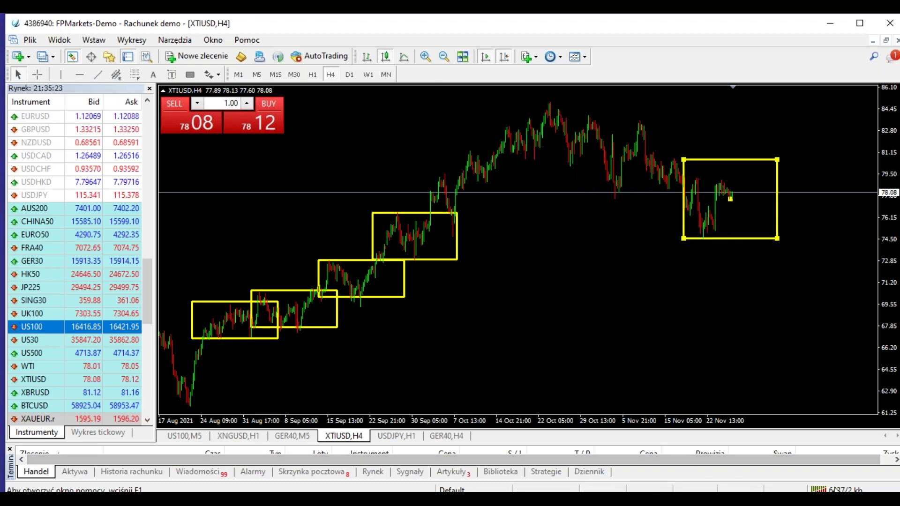
- Draw a Fibonacci over the enlarged rectangle, place horizontal lines at its 100.0, mojewejscie and SL 1.33 levels, and remove the Fibonacci
{"action": "left_click", "coordinate": [135, 74]}
{"action": "left_click_drag", "start_coordinate": [675, 161], "coordinate": [784, 238]}
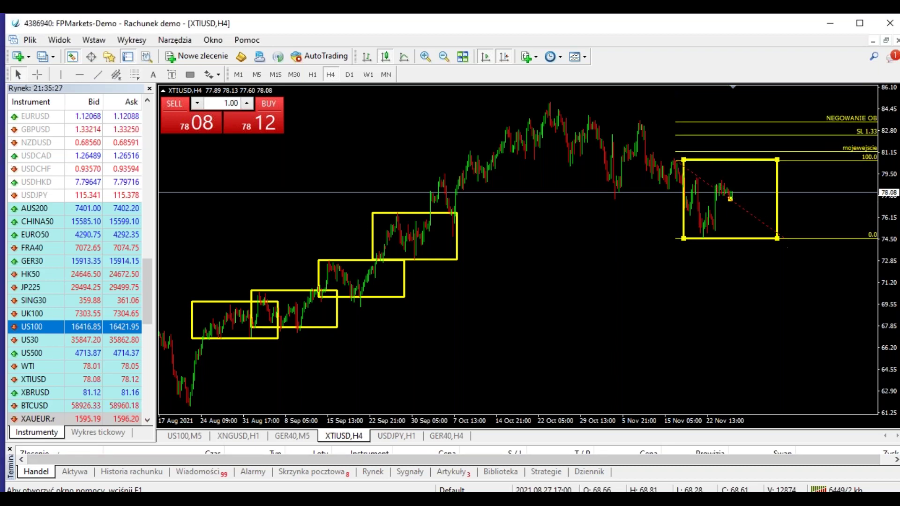
{"action": "left_click", "coordinate": [80, 74]}
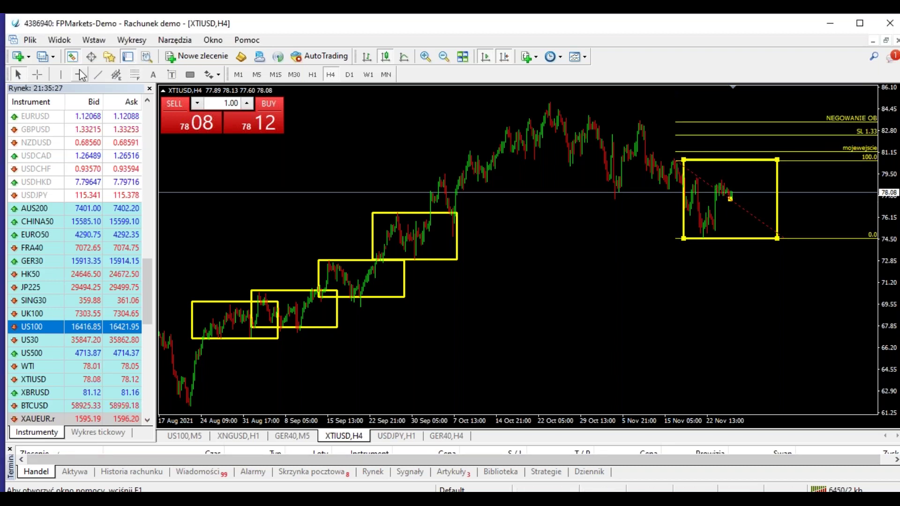
{"action": "left_click", "coordinate": [554, 161]}
{"action": "left_click", "coordinate": [80, 75]}
{"action": "left_click", "coordinate": [571, 150]}
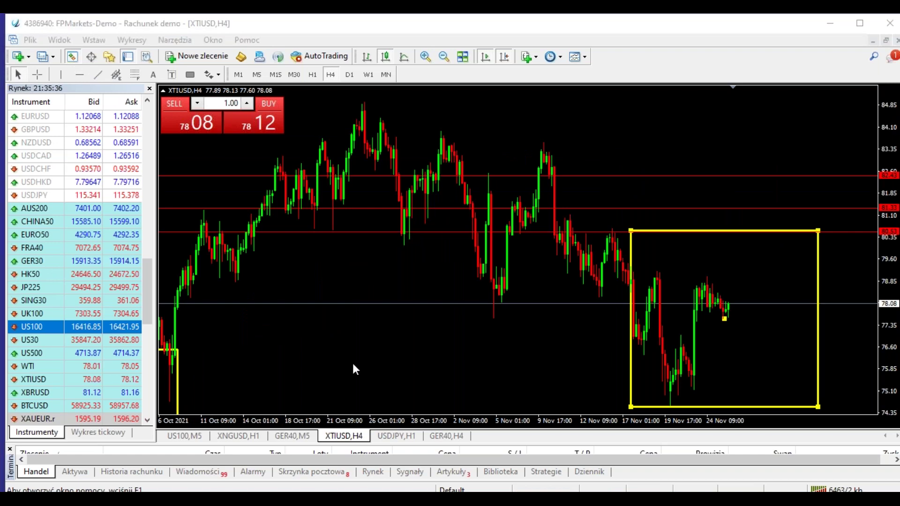
- Place an equal-size copy of the large rectangle over the preceding correction and two equal small rectangles around the mid-November corrections
{"action": "left_click", "coordinate": [87, 38]}
{"action": "mouse_move", "coordinate": [122, 136]}
{"action": "left_click", "coordinate": [234, 147]}
{"action": "left_click", "coordinate": [94, 40]}
{"action": "left_click", "coordinate": [219, 137]}
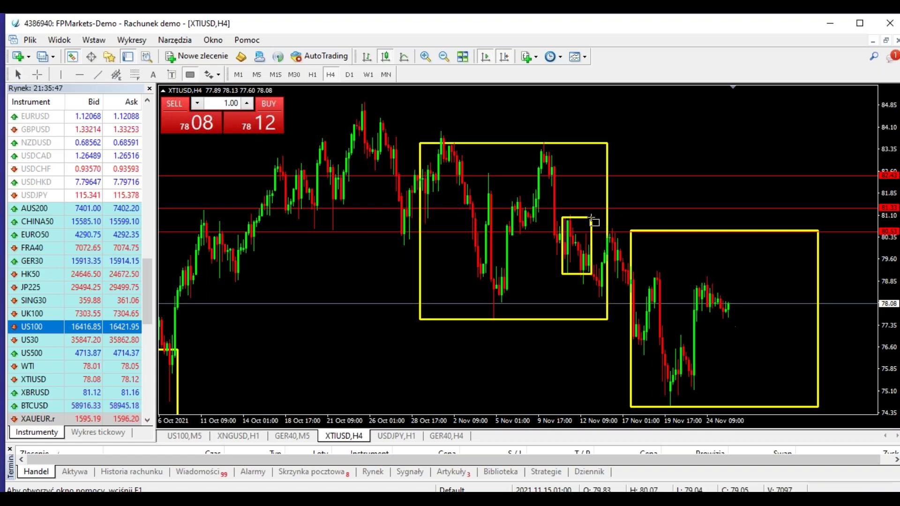
{"action": "left_click_drag", "start_coordinate": [577, 244], "coordinate": [609, 269]}
{"action": "double_click", "coordinate": [608, 268]}
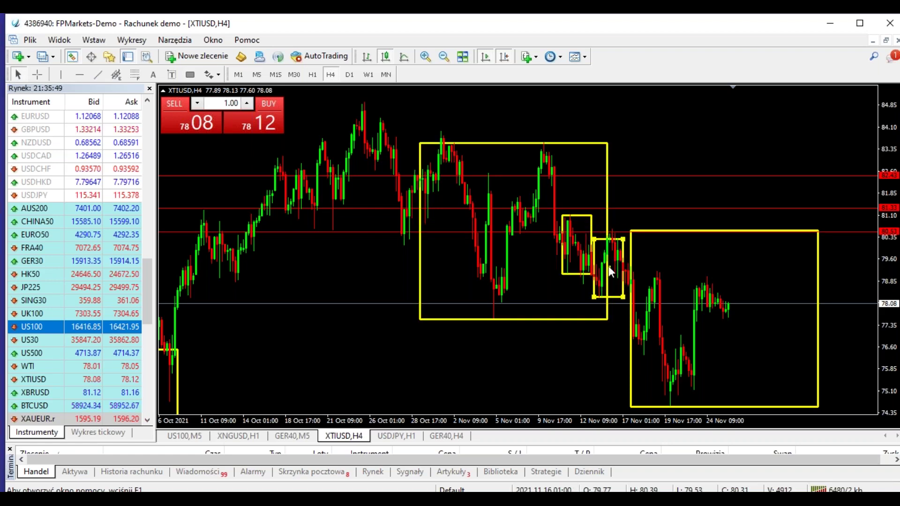
- Enlarge the second small rectangle to its correction high, and add a rectangle at the 19 November low with a horizontal line along its upper edge
{"action": "left_click_drag", "start_coordinate": [625, 239], "coordinate": [631, 227]}
{"action": "left_click_drag", "start_coordinate": [613, 263], "coordinate": [655, 320]}
{"action": "left_click_drag", "start_coordinate": [674, 286], "coordinate": [685, 272]}
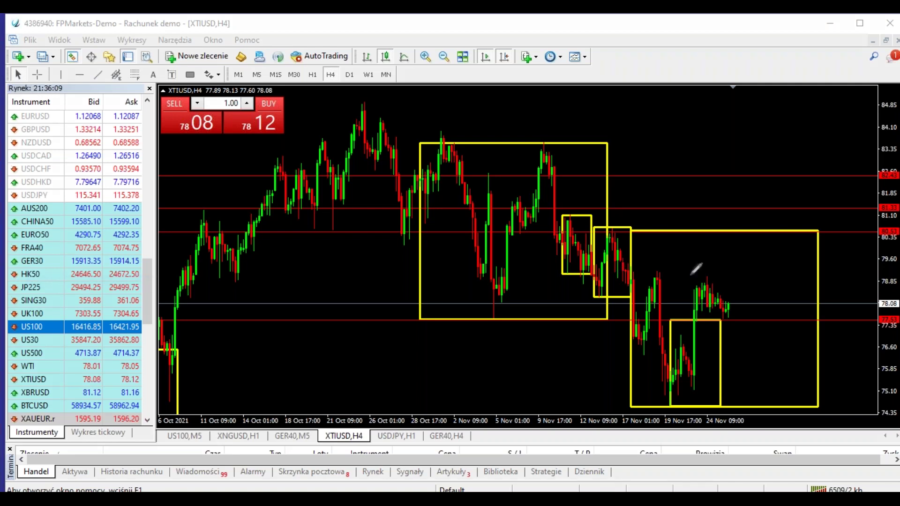
- Sketch an arrow from the current price above the entry line and a decline from its tip, circle the first small rectangle, and tick the decline
{"action": "mouse_move", "coordinate": [727, 307]}
{"action": "left_mouse_down"}
{"action": "mouse_move", "coordinate": [739, 201]}
{"action": "mouse_move", "coordinate": [713, 206]}
{"action": "left_mouse_up"}
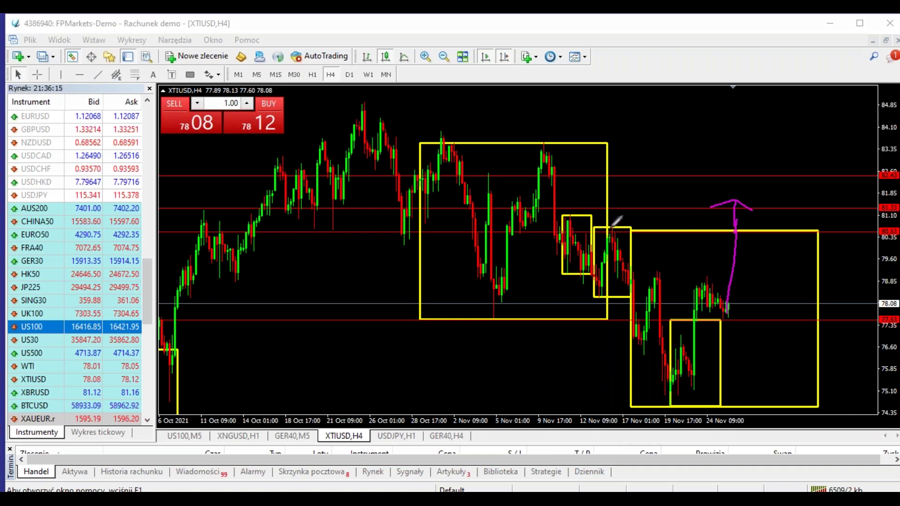
{"action": "left_click_drag", "start_coordinate": [737, 203], "coordinate": [773, 317]}
{"action": "mouse_move", "coordinate": [589, 223]}
{"action": "left_mouse_down"}
{"action": "mouse_move", "coordinate": [560, 217]}
{"action": "mouse_move", "coordinate": [579, 276]}
{"action": "mouse_move", "coordinate": [548, 218]}
{"action": "left_mouse_up"}
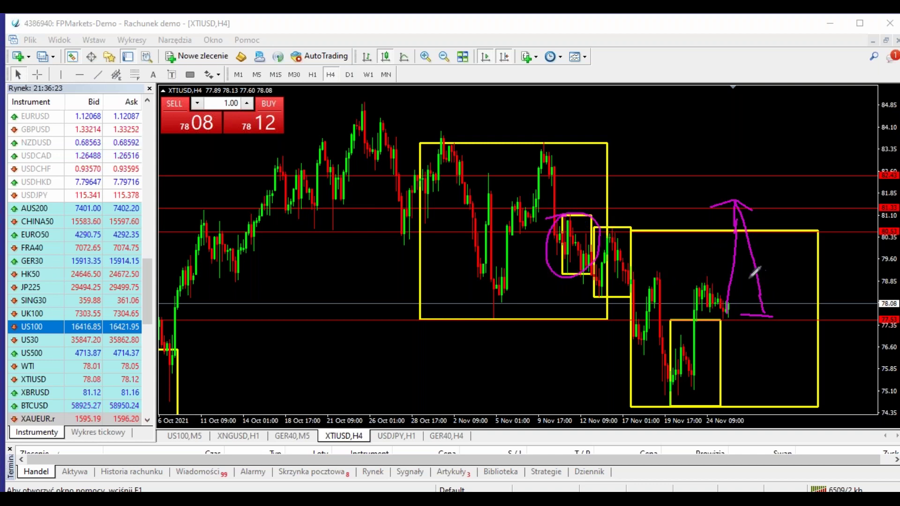
{"action": "left_click_drag", "start_coordinate": [748, 281], "coordinate": [773, 278]}
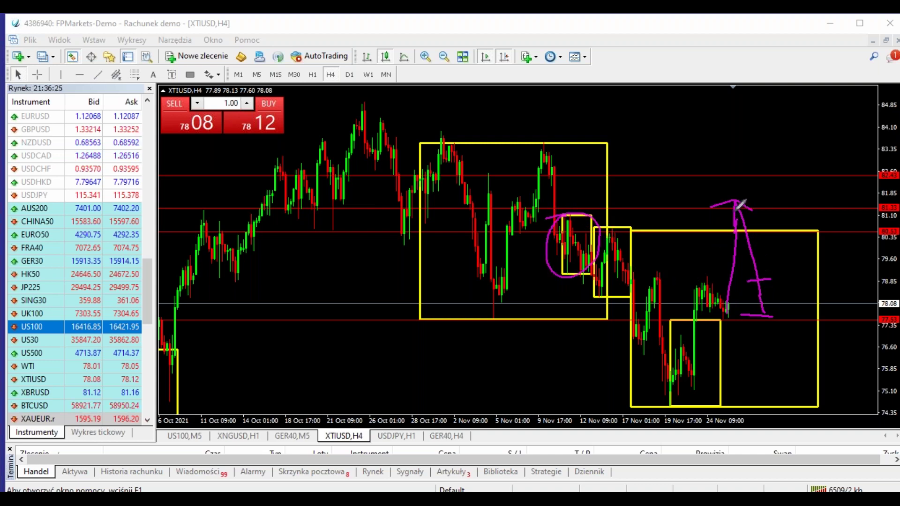
- Sketch a rebound from the ticked decline to the large rectangle's upper edge, mark both ends, and place a small-rectangle copy over it
{"action": "left_click_drag", "start_coordinate": [734, 217], "coordinate": [735, 197]}
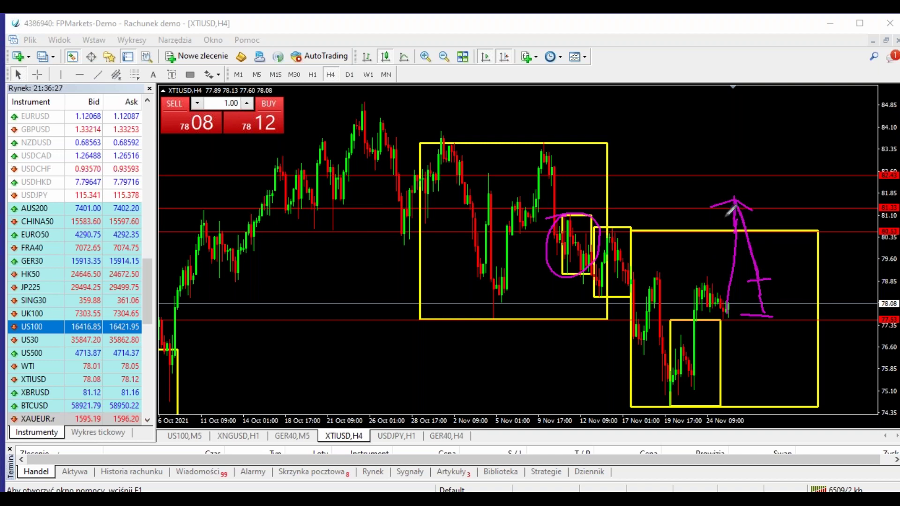
{"action": "mouse_move", "coordinate": [745, 280]}
{"action": "left_mouse_down"}
{"action": "mouse_move", "coordinate": [770, 279]}
{"action": "mouse_move", "coordinate": [772, 232]}
{"action": "left_mouse_up"}
{"action": "left_click_drag", "start_coordinate": [747, 228], "coordinate": [788, 229]}
{"action": "left_click_drag", "start_coordinate": [747, 283], "coordinate": [781, 283]}
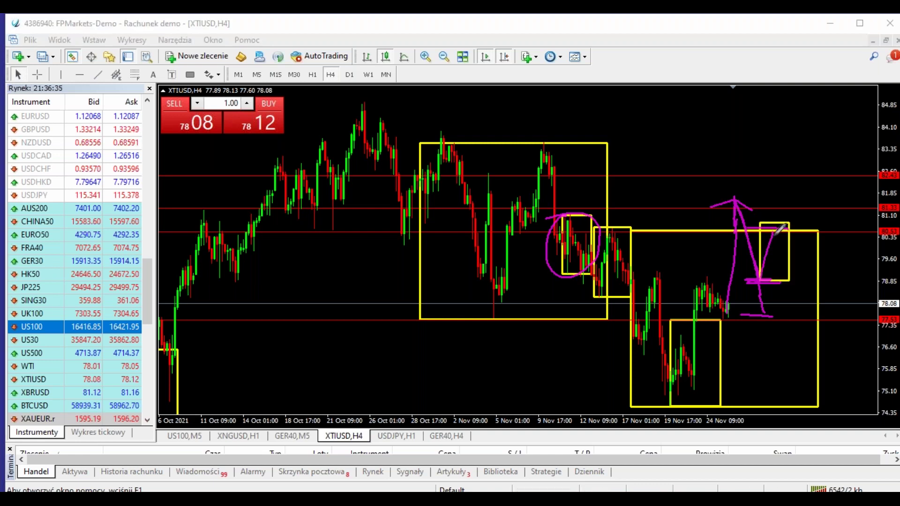
{"action": "mouse_move", "coordinate": [761, 278]}
{"action": "left_mouse_down"}
{"action": "mouse_move", "coordinate": [781, 228]}
{"action": "mouse_move", "coordinate": [774, 221]}
{"action": "left_mouse_up"}
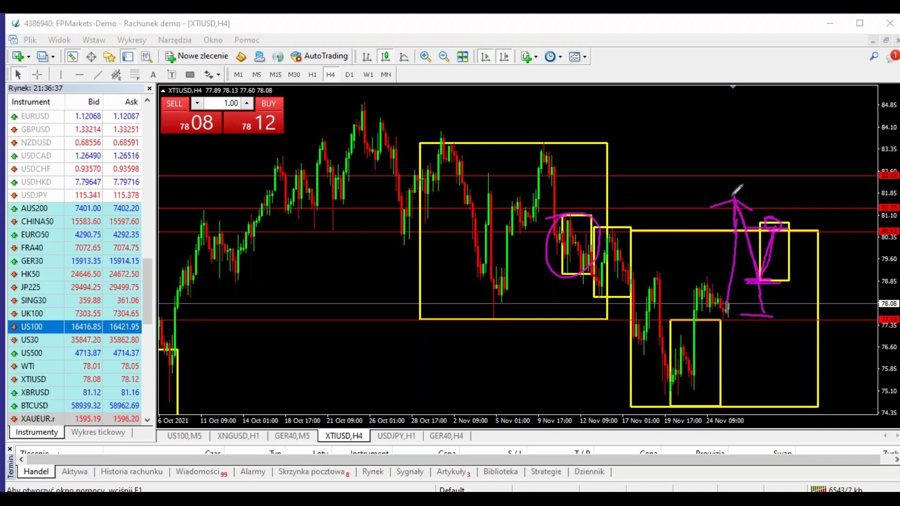
- Reinforce the arrow's peak with a level line, retrace the decline, mark a lower level near the current price, and erase all drawings
{"action": "left_click_drag", "start_coordinate": [713, 195], "coordinate": [753, 191]}
{"action": "left_click_drag", "start_coordinate": [716, 194], "coordinate": [736, 198]}
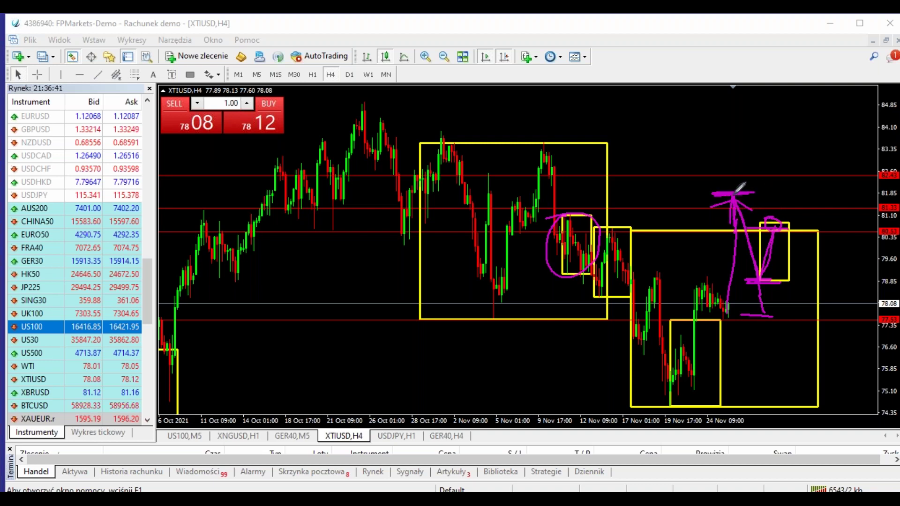
{"action": "left_click_drag", "start_coordinate": [765, 227], "coordinate": [746, 278]}
{"action": "left_click_drag", "start_coordinate": [787, 306], "coordinate": [735, 305]}
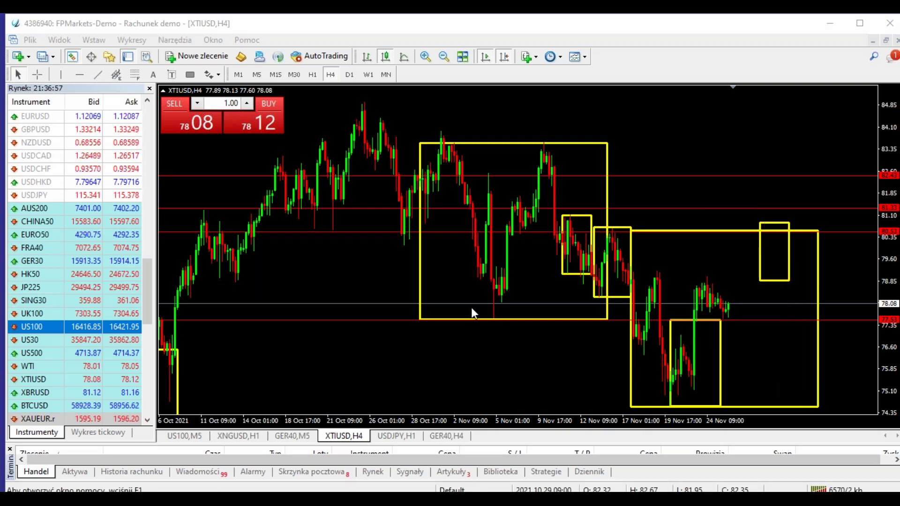
{"action": "left_click", "coordinate": [471, 308]}
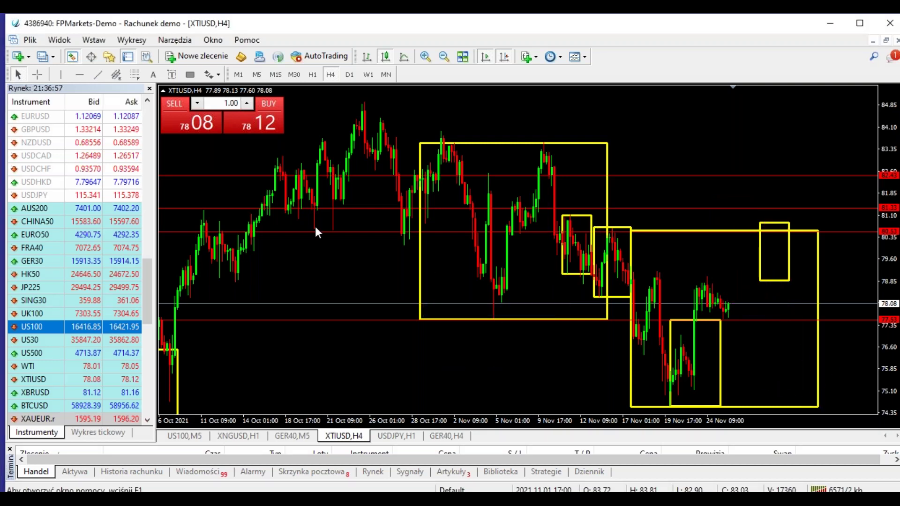
- Draw a rectangle over the early-November drop and rebound inside the first large rectangle and adjust its position
{"action": "left_click", "coordinate": [94, 39]}
{"action": "mouse_move", "coordinate": [115, 135]}
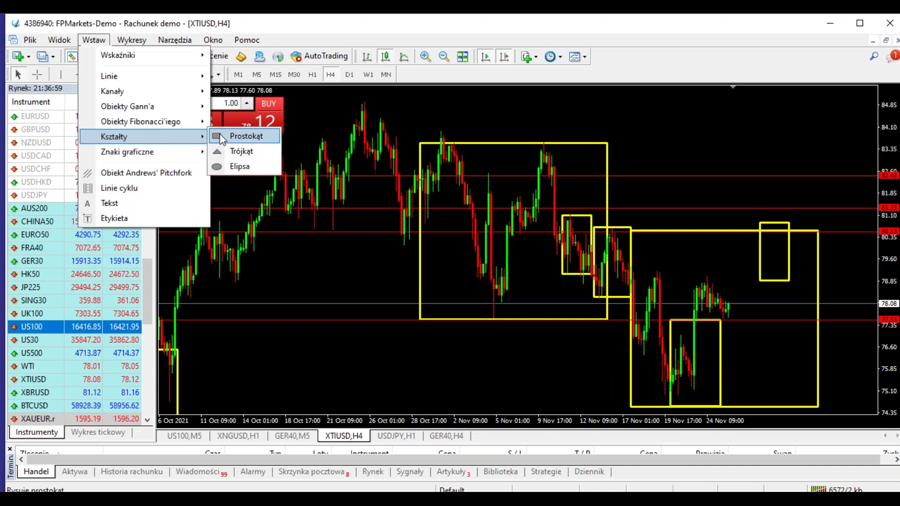
{"action": "left_click", "coordinate": [239, 135]}
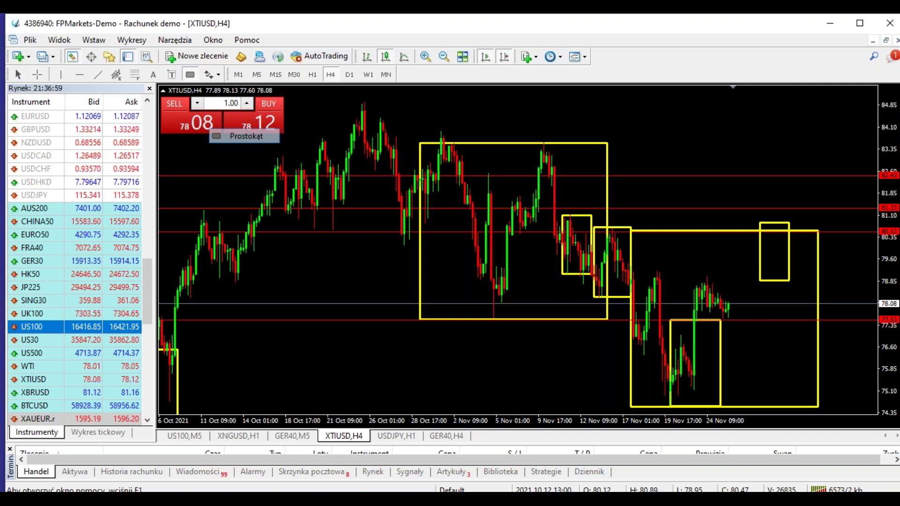
{"action": "left_click_drag", "start_coordinate": [475, 175], "coordinate": [531, 316]}
{"action": "mouse_move", "coordinate": [500, 244]}
{"action": "left_mouse_down"}
{"action": "mouse_move", "coordinate": [503, 266]}
{"action": "mouse_move", "coordinate": [507, 244]}
{"action": "left_mouse_up"}
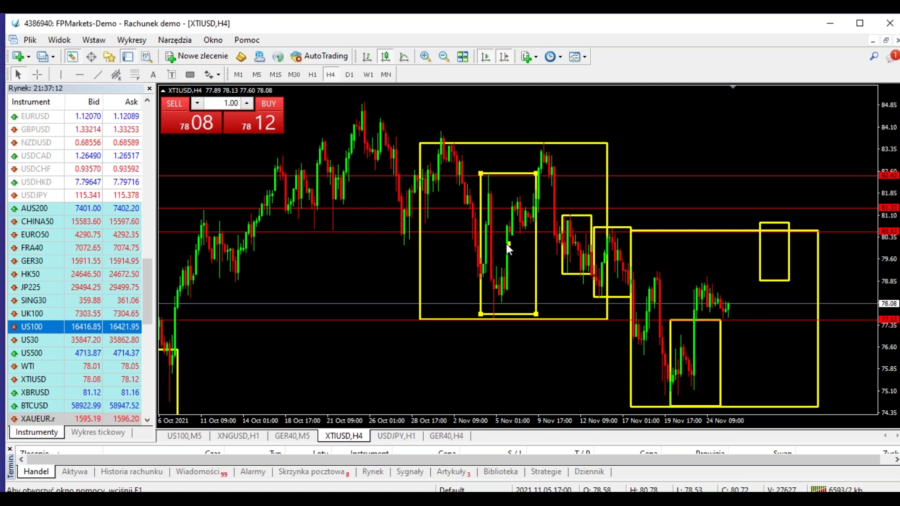
- Resize the new rectangle to the decline just after 26 October, and move it onto the early-November swing
{"action": "left_click_drag", "start_coordinate": [506, 243], "coordinate": [420, 174]}
{"action": "left_click_drag", "start_coordinate": [449, 106], "coordinate": [498, 132]}
{"action": "left_click_drag", "start_coordinate": [445, 189], "coordinate": [531, 214]}
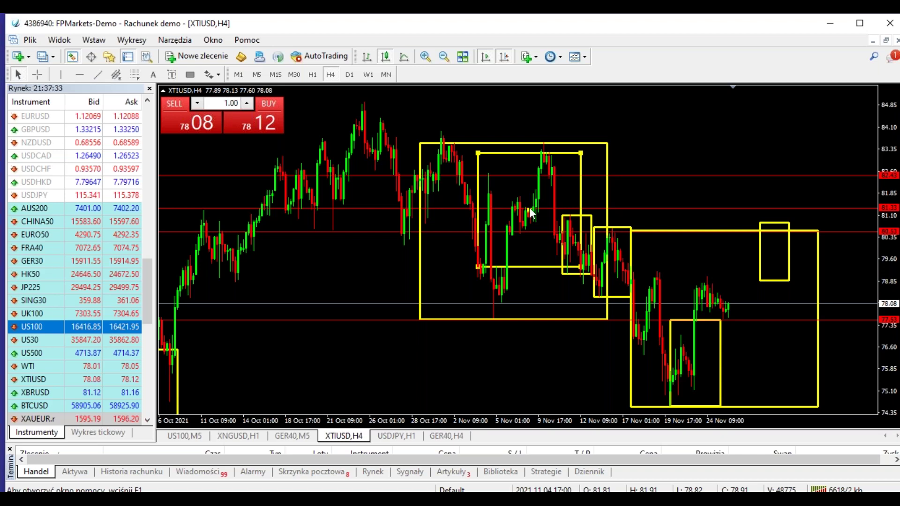
- Sketch a projected path peaking at the resized rectangle's upper edge, rebounding to the small rectangle's top, and declining well below both
{"action": "mouse_move", "coordinate": [708, 215]}
{"action": "left_mouse_down"}
{"action": "mouse_move", "coordinate": [733, 206]}
{"action": "mouse_move", "coordinate": [747, 217]}
{"action": "mouse_move", "coordinate": [750, 295]}
{"action": "mouse_move", "coordinate": [764, 278]}
{"action": "left_mouse_up"}
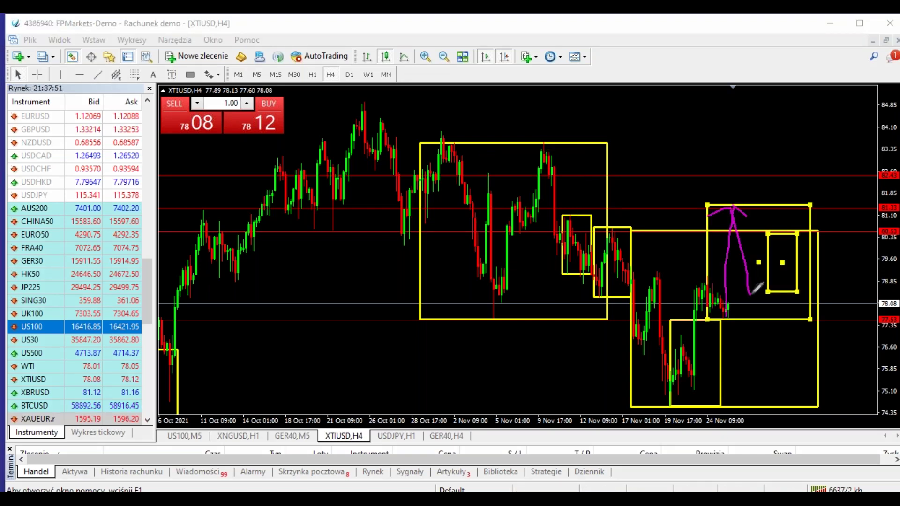
{"action": "mouse_move", "coordinate": [716, 296]}
{"action": "left_mouse_down"}
{"action": "mouse_move", "coordinate": [774, 296]}
{"action": "mouse_move", "coordinate": [757, 304]}
{"action": "mouse_move", "coordinate": [774, 311]}
{"action": "mouse_move", "coordinate": [782, 249]}
{"action": "mouse_move", "coordinate": [770, 234]}
{"action": "left_mouse_up"}
{"action": "left_click_drag", "start_coordinate": [766, 285], "coordinate": [808, 286]}
{"action": "mouse_move", "coordinate": [792, 250]}
{"action": "left_mouse_down"}
{"action": "mouse_move", "coordinate": [787, 236]}
{"action": "mouse_move", "coordinate": [829, 317]}
{"action": "mouse_move", "coordinate": [846, 331]}
{"action": "left_mouse_up"}
{"action": "left_click_drag", "start_coordinate": [843, 366], "coordinate": [771, 360]}
- Mark levels on the second decline and the small rectangle, extend a falling arrow to the large rectangle's lower part, and erase all sketches
{"action": "mouse_move", "coordinate": [799, 246]}
{"action": "left_mouse_down"}
{"action": "mouse_move", "coordinate": [816, 344]}
{"action": "mouse_move", "coordinate": [828, 277]}
{"action": "left_mouse_up"}
{"action": "left_click_drag", "start_coordinate": [814, 273], "coordinate": [854, 277]}
{"action": "left_click_drag", "start_coordinate": [805, 352], "coordinate": [833, 352]}
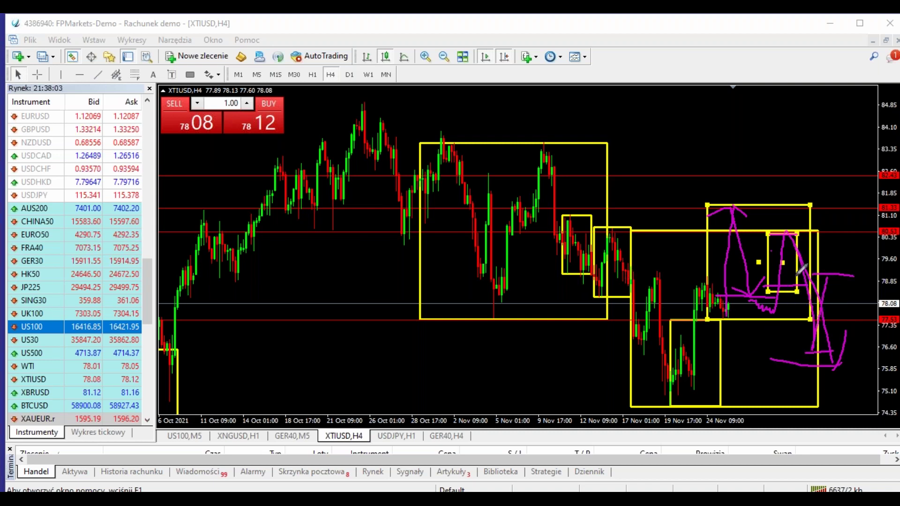
{"action": "left_click_drag", "start_coordinate": [769, 233], "coordinate": [798, 232]}
{"action": "mouse_move", "coordinate": [768, 287]}
{"action": "left_mouse_down"}
{"action": "mouse_move", "coordinate": [802, 287]}
{"action": "mouse_move", "coordinate": [862, 359]}
{"action": "mouse_move", "coordinate": [868, 351]}
{"action": "left_mouse_up"}
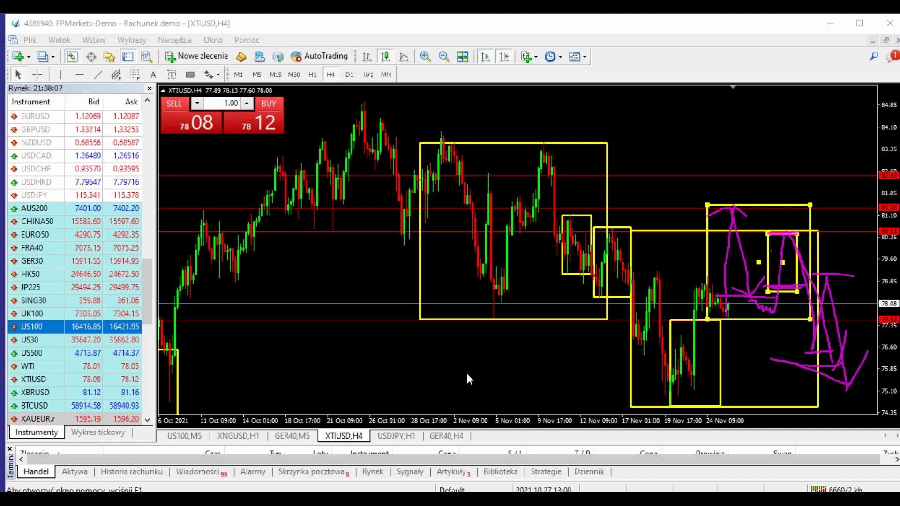
{"action": "key", "text": "Escape"}
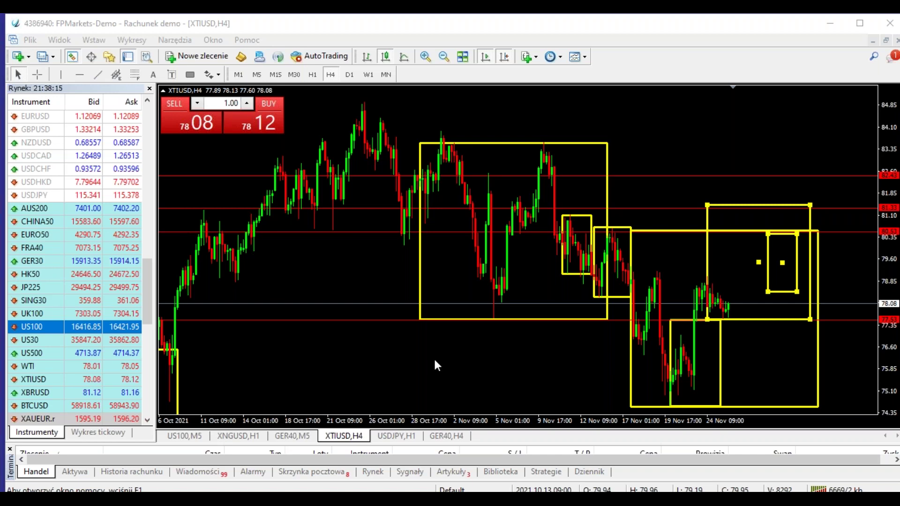
- Look through the GER40 H4 and XNGUSD H1 charts, ending on the USDJPY H1 chart
{"action": "left_click", "coordinate": [448, 435]}
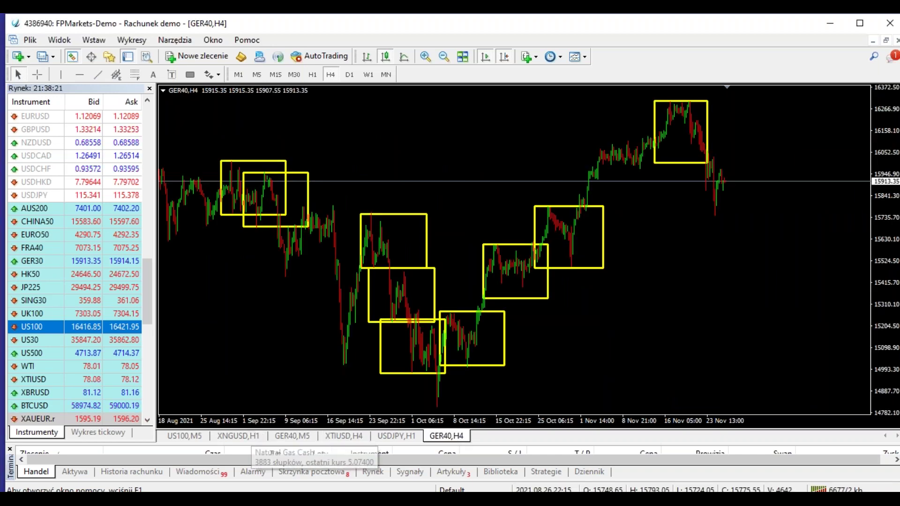
{"action": "left_click", "coordinate": [238, 436]}
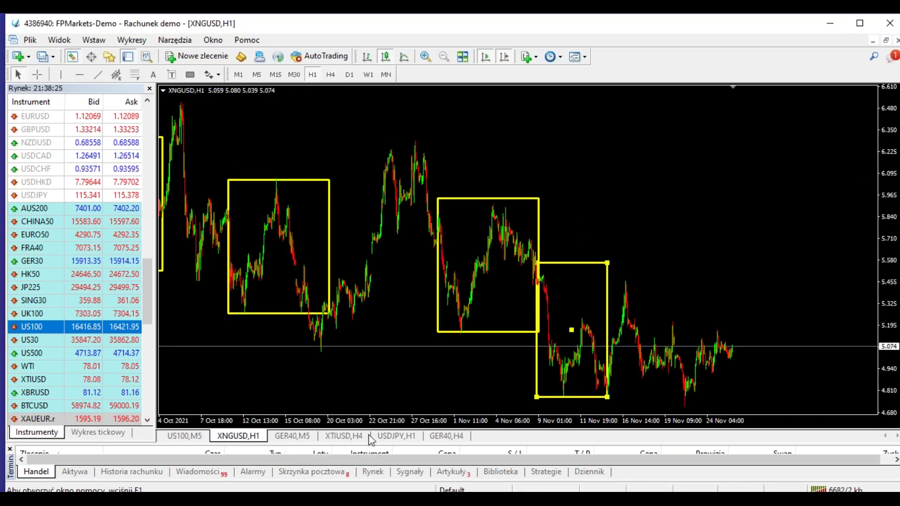
{"action": "left_click", "coordinate": [396, 436]}
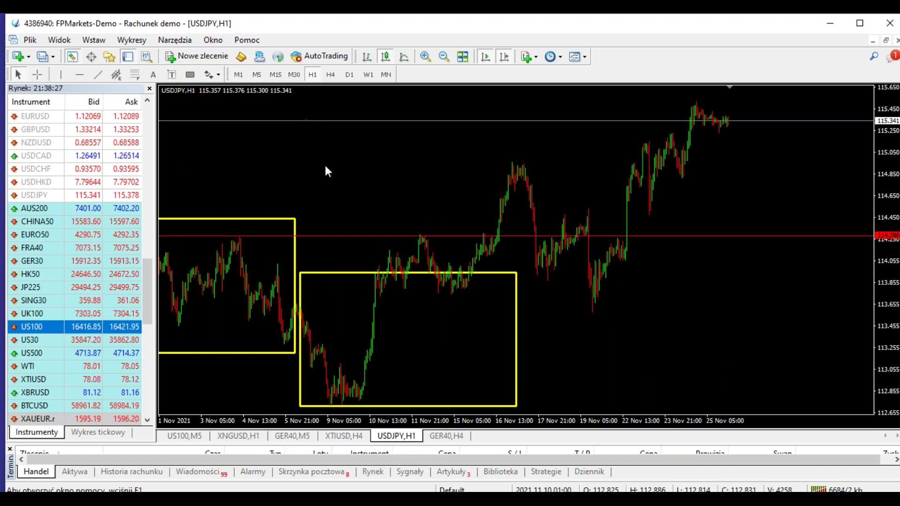
- Find EURUSD.r in the instrument list, load it into the USDJPY chart, and set the timeframe to H4
{"action": "left_click", "coordinate": [113, 158]}
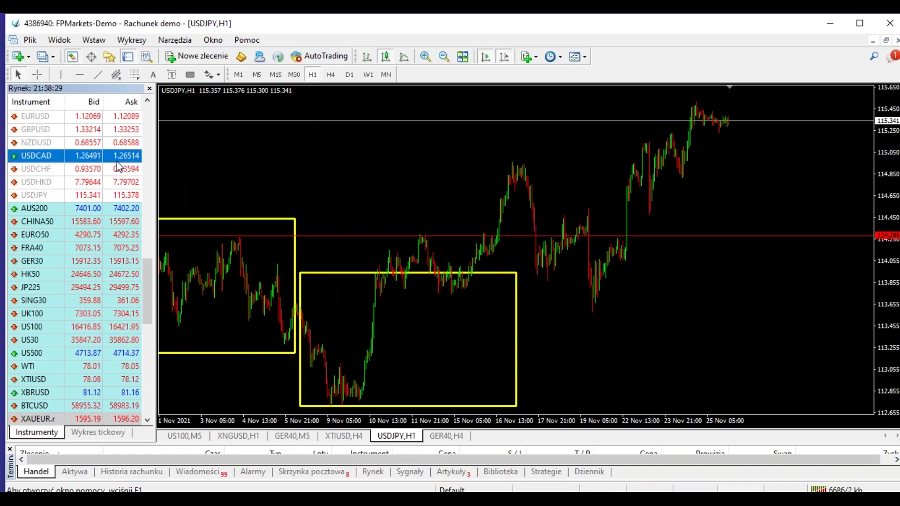
{"action": "key", "text": "e"}
{"action": "left_click", "coordinate": [50, 185]}
{"action": "type", "text": "euru"}
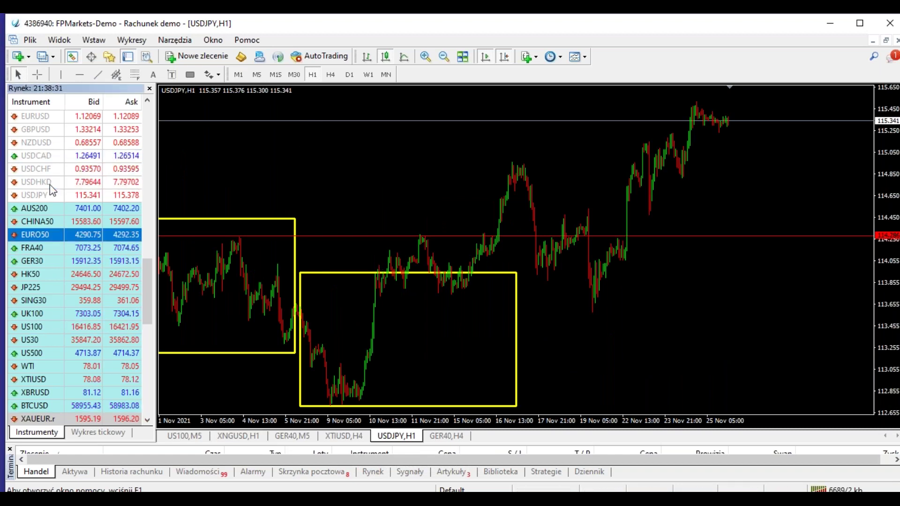
{"action": "left_click_drag", "start_coordinate": [64, 114], "coordinate": [485, 177]}
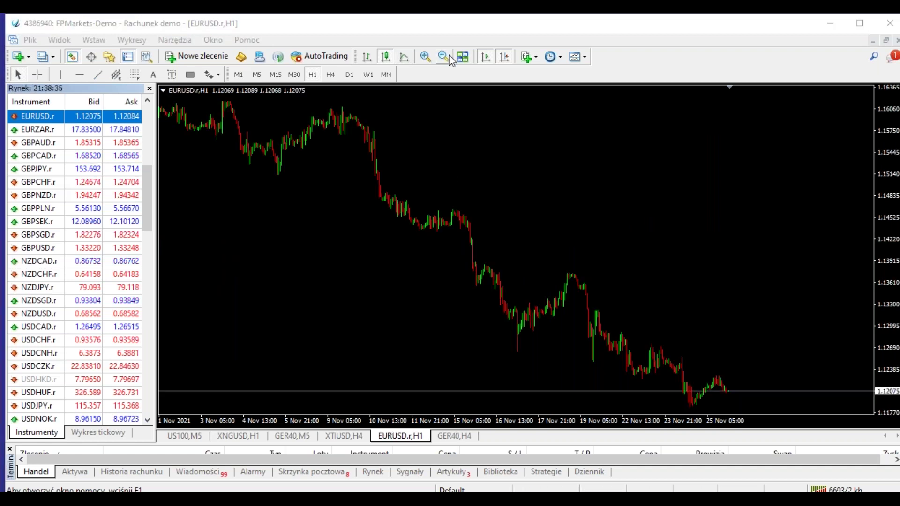
{"action": "left_click", "coordinate": [331, 74]}
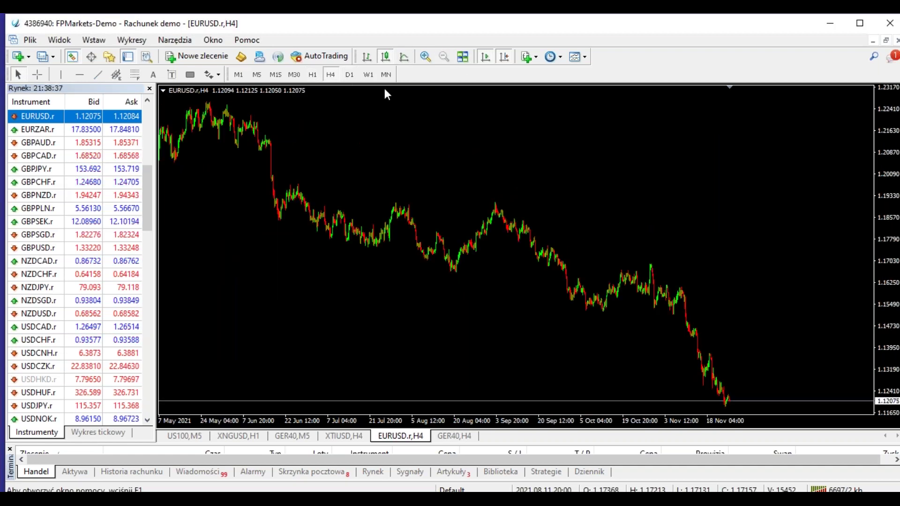
- Draw a rectangle over the late-August to September correction, and place copies on the October correction and the latest November low
{"action": "left_click", "coordinate": [93, 40]}
{"action": "left_click", "coordinate": [245, 136]}
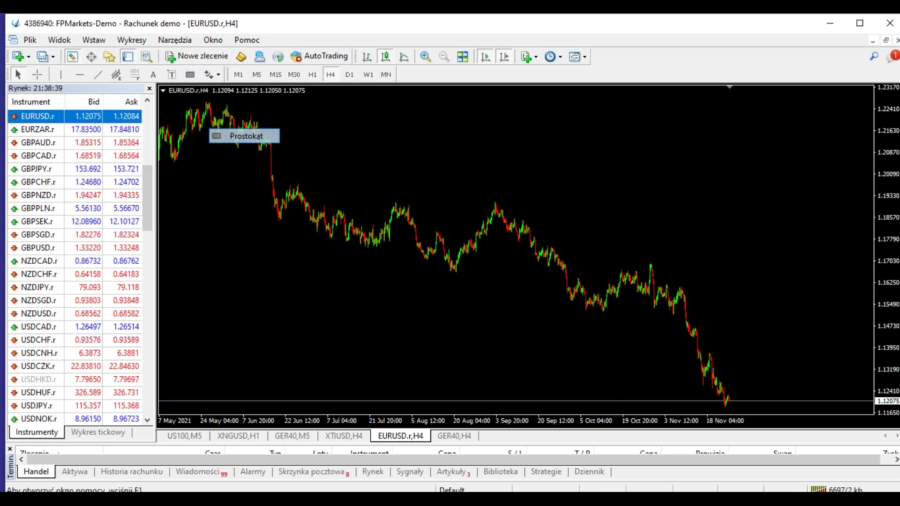
{"action": "left_click_drag", "start_coordinate": [449, 273], "coordinate": [545, 203]}
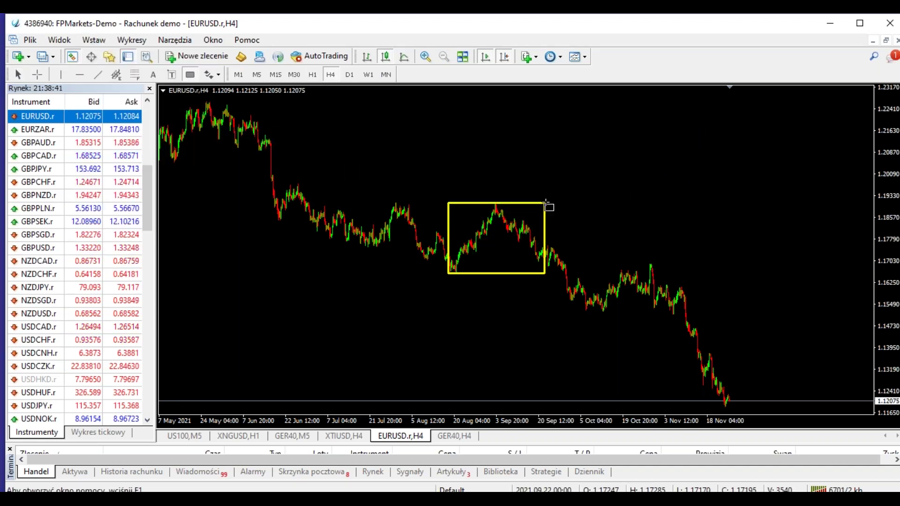
{"action": "double_click", "coordinate": [497, 228]}
{"action": "mouse_move", "coordinate": [497, 229]}
{"action": "left_mouse_down"}
{"action": "mouse_move", "coordinate": [397, 211]}
{"action": "mouse_move", "coordinate": [394, 201]}
{"action": "mouse_move", "coordinate": [487, 237]}
{"action": "left_mouse_up"}
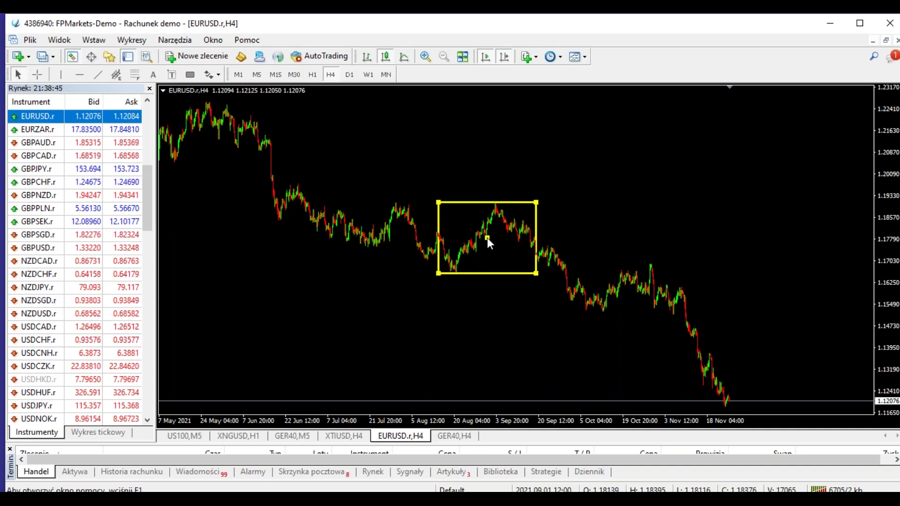
{"action": "left_click_drag", "start_coordinate": [488, 238], "coordinate": [744, 372]}
- Add a horizontal line along the upper edge of the August–September correction rectangle
{"action": "left_click", "coordinate": [79, 74]}
{"action": "left_click", "coordinate": [518, 201]}
{"action": "left_click_drag", "start_coordinate": [517, 201], "coordinate": [517, 203]}
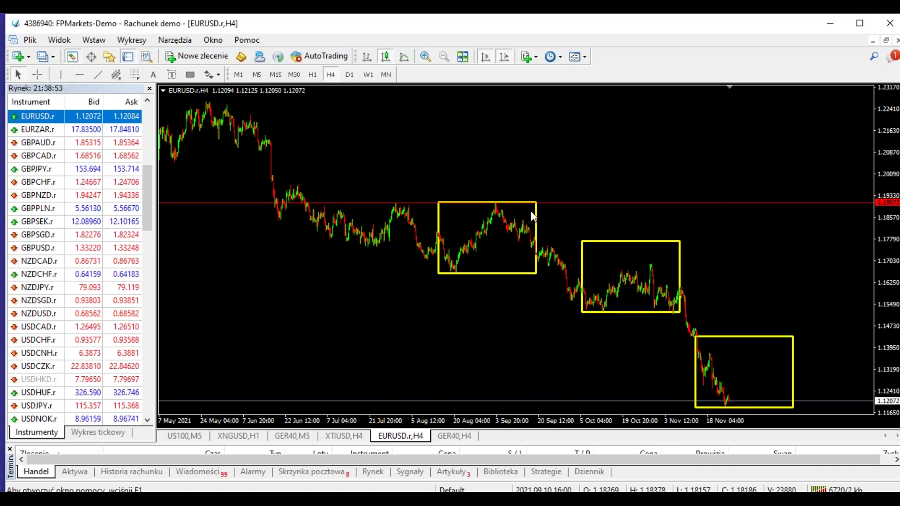
- Draw a shallower rectangle over the July–August correction beneath the horizontal line, and place a copy on the October correction
{"action": "left_click", "coordinate": [93, 40]}
{"action": "mouse_move", "coordinate": [141, 136]}
{"action": "left_click", "coordinate": [239, 136]}
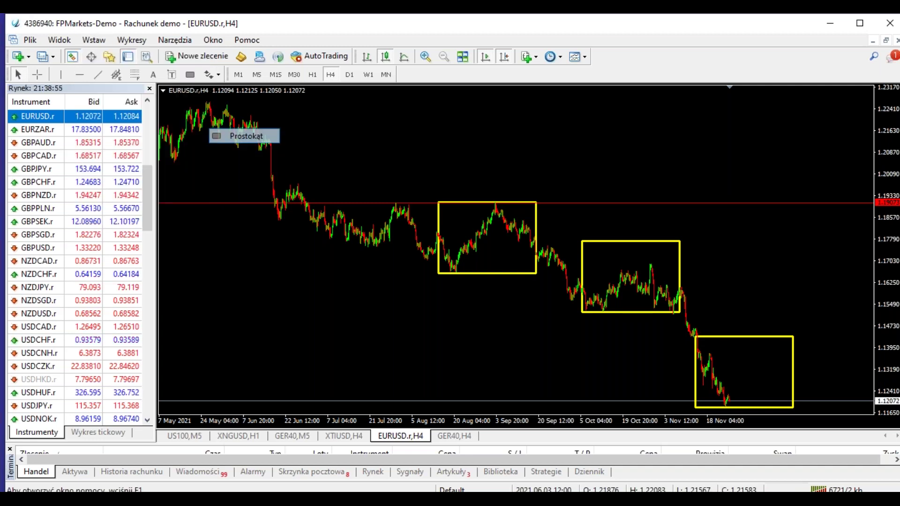
{"action": "left_click_drag", "start_coordinate": [347, 247], "coordinate": [435, 203]}
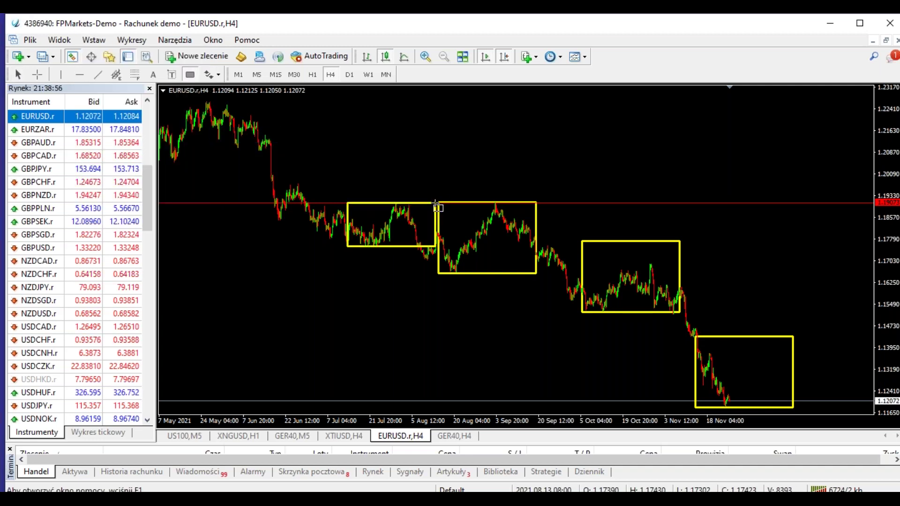
{"action": "double_click", "coordinate": [347, 246]}
{"action": "left_click_drag", "start_coordinate": [347, 248], "coordinate": [633, 288]}
- Place another shallower copy at the latest November low, and delete the taller rectangles there and on the October correction
{"action": "right_click", "coordinate": [680, 238]}
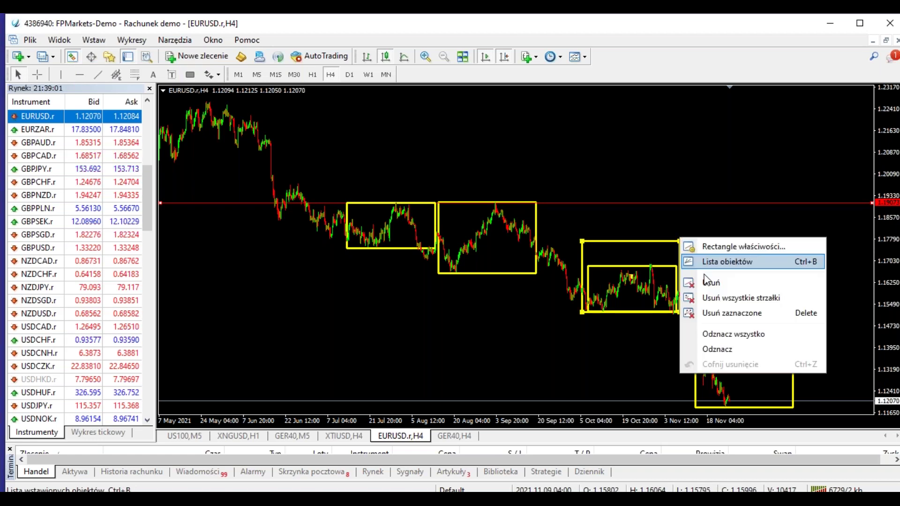
{"action": "left_click", "coordinate": [706, 283]}
{"action": "left_click_drag", "start_coordinate": [633, 289], "coordinate": [747, 385]}
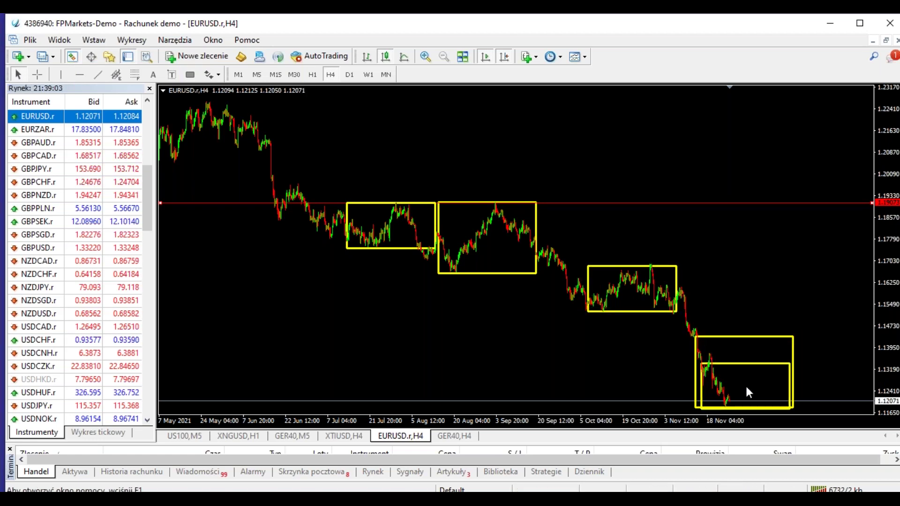
{"action": "double_click", "coordinate": [747, 384]}
{"action": "right_click", "coordinate": [792, 341]}
{"action": "left_click", "coordinate": [818, 387]}
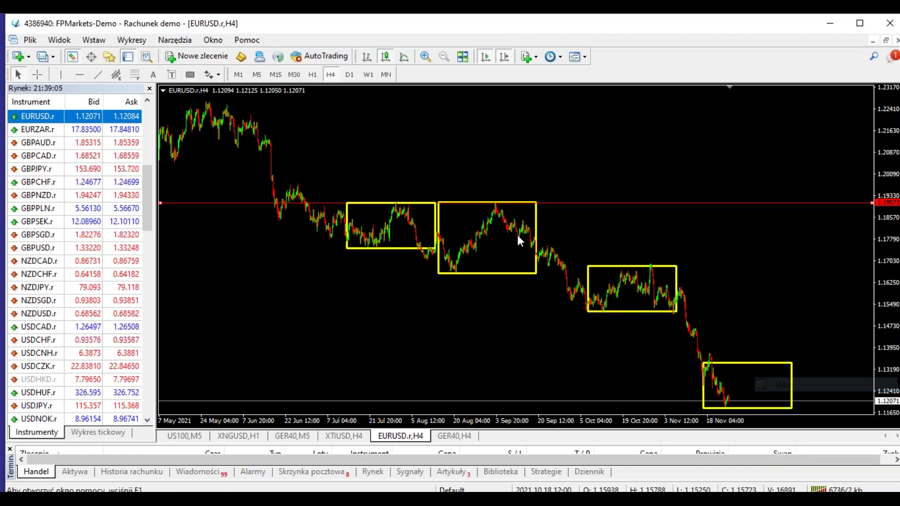
- Add a horizontal line at the 18 November high, and switch the chart to H1 for a close view of 22–25 November
{"action": "left_click", "coordinate": [80, 75]}
{"action": "left_click_drag", "start_coordinate": [682, 365], "coordinate": [712, 356]}
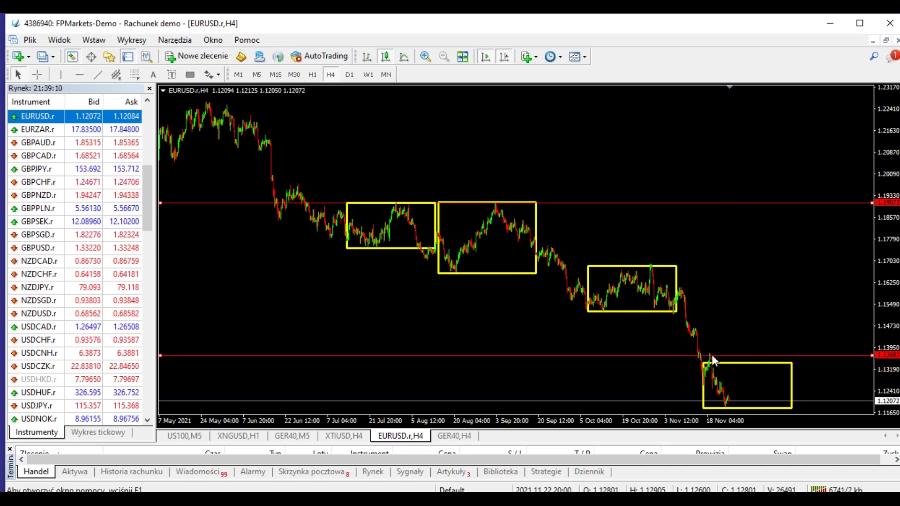
{"action": "left_click", "coordinate": [425, 56]}
{"action": "left_click", "coordinate": [426, 57]}
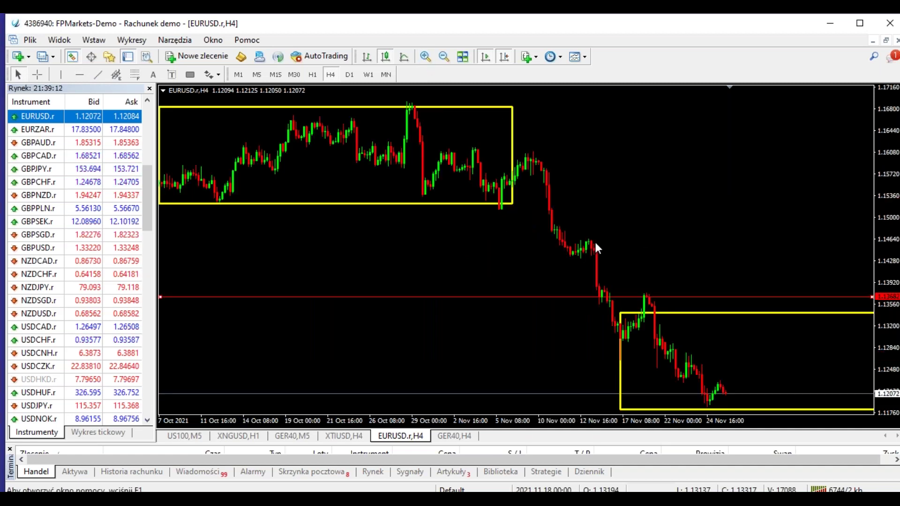
{"action": "left_click", "coordinate": [312, 74]}
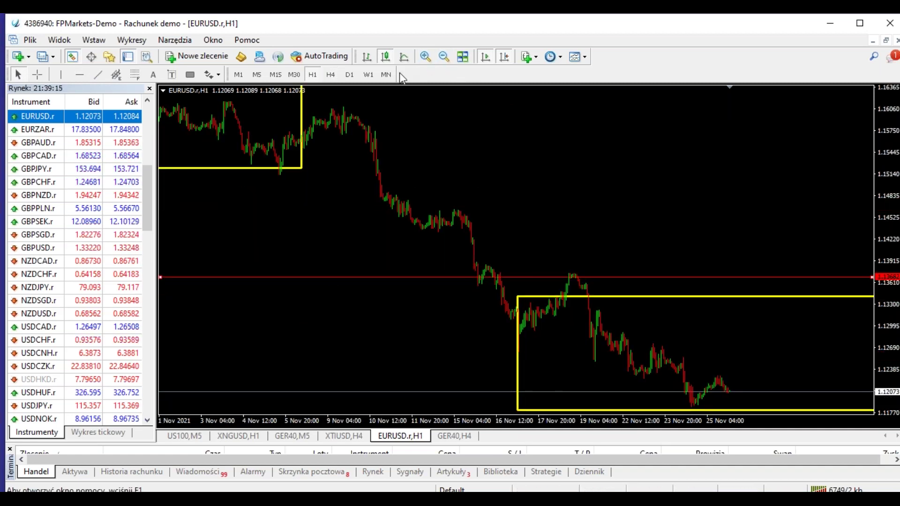
{"action": "left_click", "coordinate": [425, 58]}
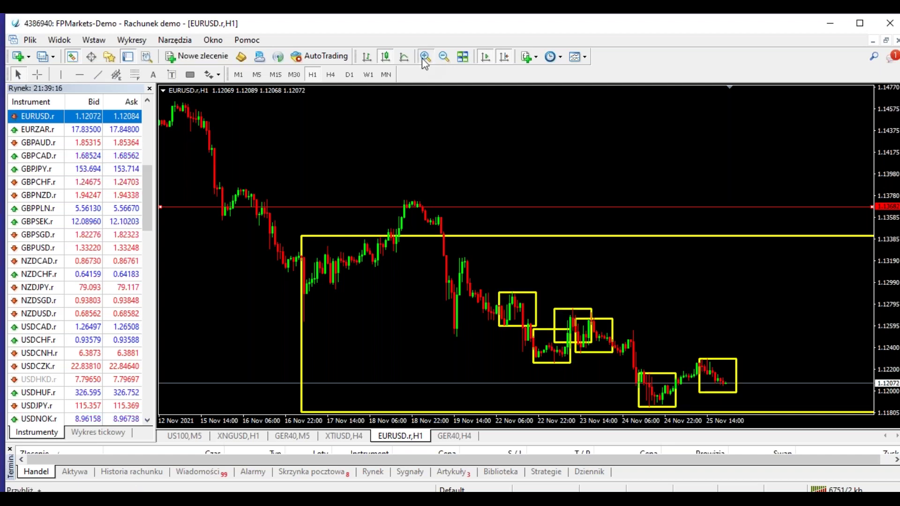
{"action": "left_click", "coordinate": [425, 57]}
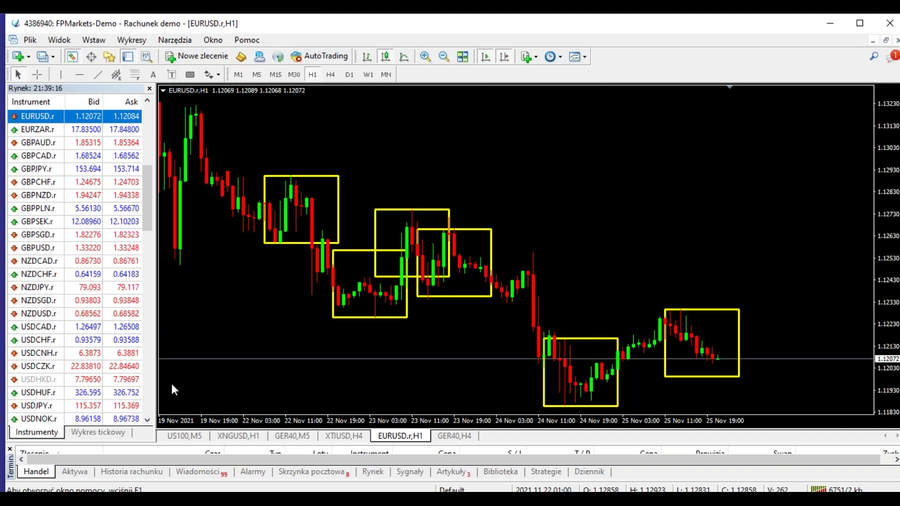
- Sketch a decline to the latest small rectangle's lower edge with a level line there, and add a horizontal line at 1.11996
{"action": "key", "text": "alt+Tab"}
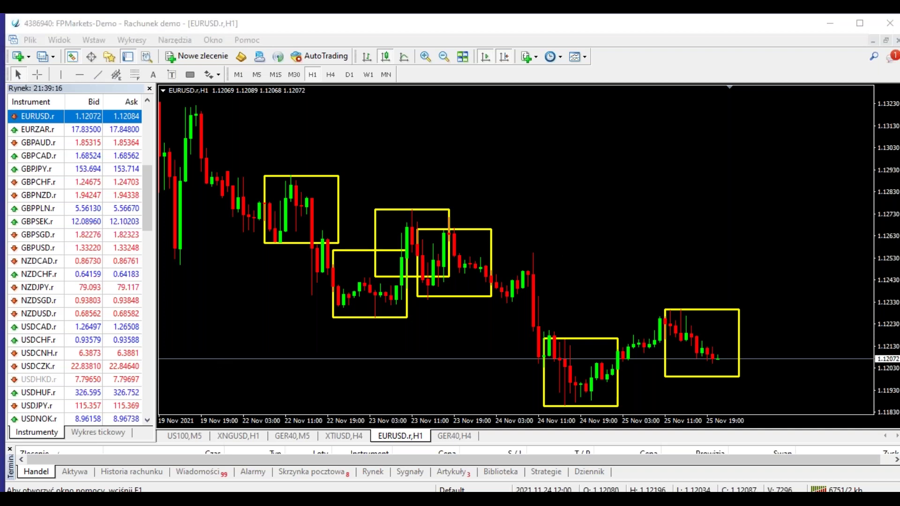
{"action": "left_click", "coordinate": [361, 258]}
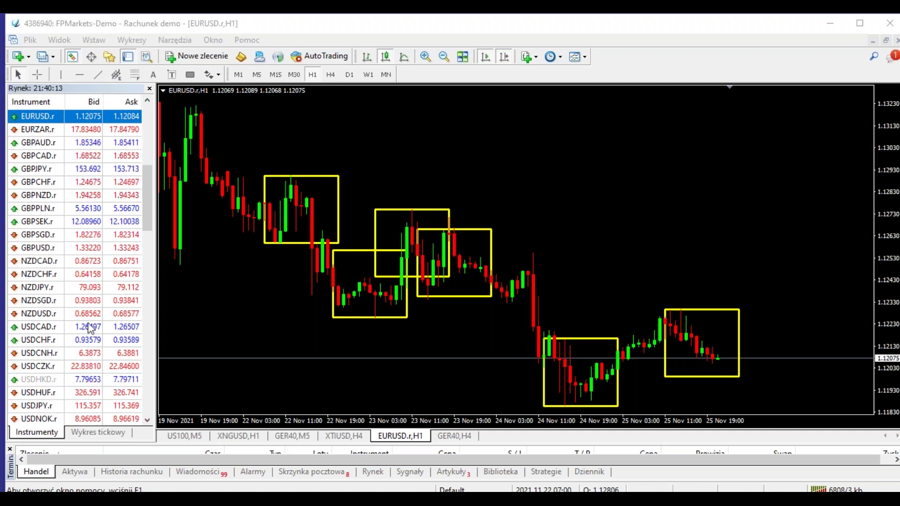
{"action": "mouse_move", "coordinate": [678, 308]}
{"action": "left_mouse_down"}
{"action": "mouse_move", "coordinate": [705, 368]}
{"action": "mouse_move", "coordinate": [724, 377]}
{"action": "left_mouse_up"}
{"action": "left_click_drag", "start_coordinate": [645, 381], "coordinate": [740, 376]}
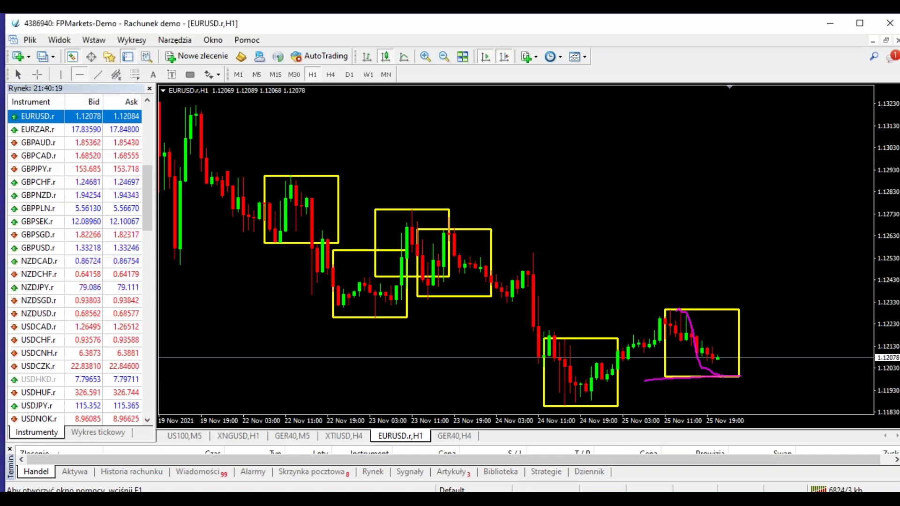
{"action": "left_click", "coordinate": [639, 377]}
{"action": "left_click_drag", "start_coordinate": [639, 378], "coordinate": [639, 376]}
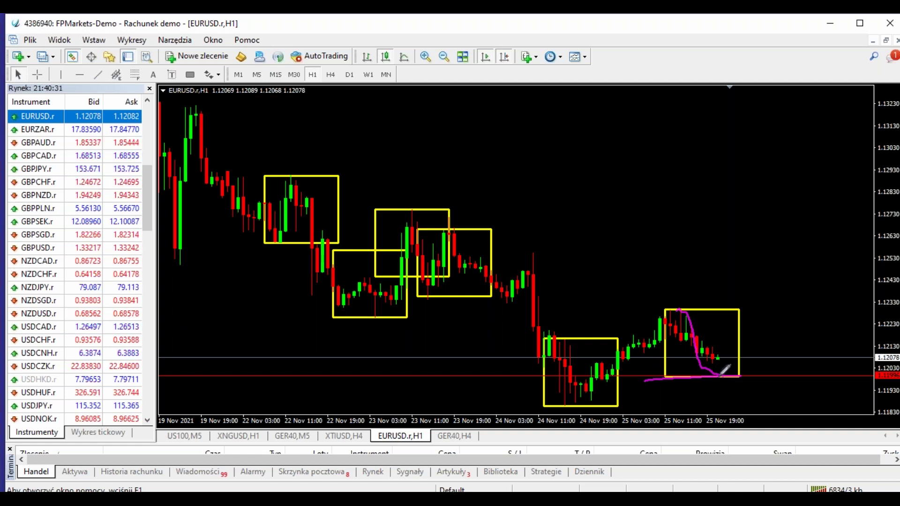
- Sketch a dip below the horizontal line with a tall upward arrow, and place a Fibonacci retracement from the line to the dip's low
{"action": "mouse_move", "coordinate": [707, 358]}
{"action": "left_mouse_down"}
{"action": "mouse_move", "coordinate": [719, 385]}
{"action": "mouse_move", "coordinate": [728, 377]}
{"action": "mouse_move", "coordinate": [737, 389]}
{"action": "mouse_move", "coordinate": [740, 373]}
{"action": "mouse_move", "coordinate": [734, 392]}
{"action": "mouse_move", "coordinate": [724, 393]}
{"action": "mouse_move", "coordinate": [759, 394]}
{"action": "mouse_move", "coordinate": [760, 190]}
{"action": "left_mouse_up"}
{"action": "left_click_drag", "start_coordinate": [759, 190], "coordinate": [704, 215]}
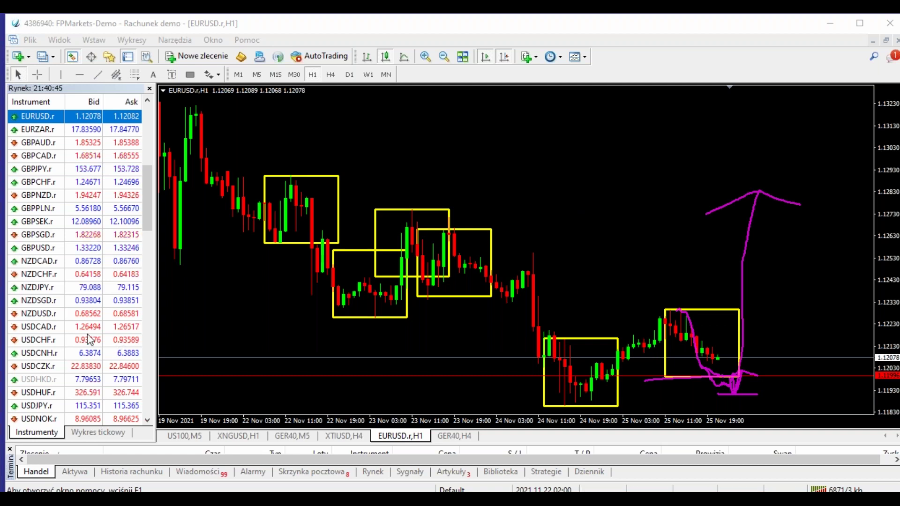
{"action": "left_click", "coordinate": [135, 74]}
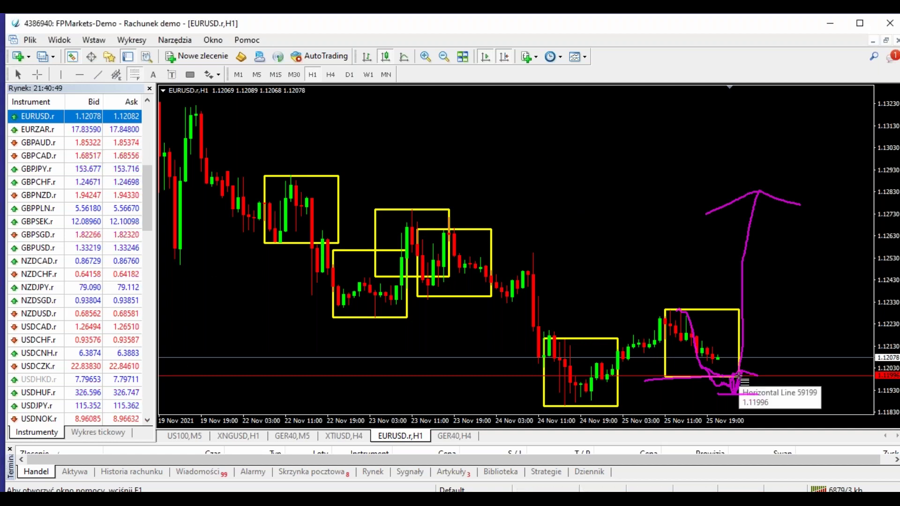
{"action": "left_click_drag", "start_coordinate": [738, 377], "coordinate": [766, 395]}
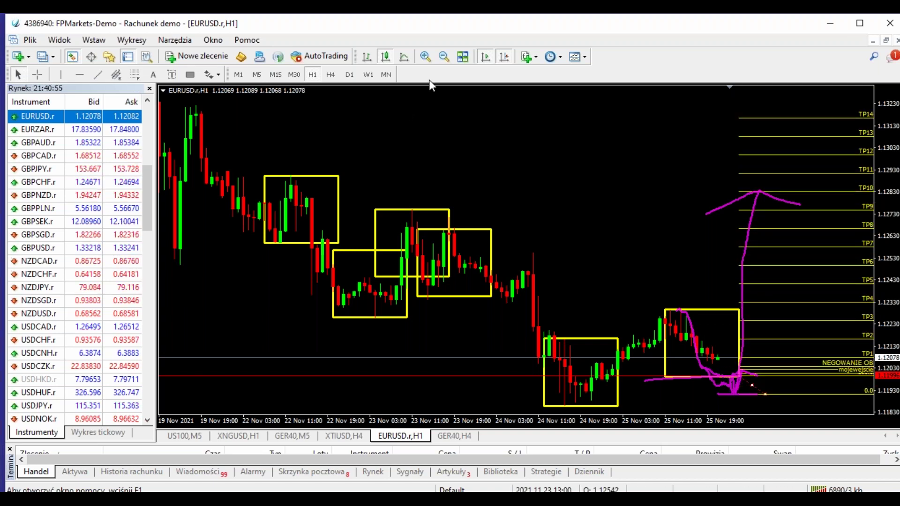
- Delete the Fibonacci retracement from the EURUSD H1 chart and clear all freehand sketches
{"action": "left_click", "coordinate": [444, 56]}
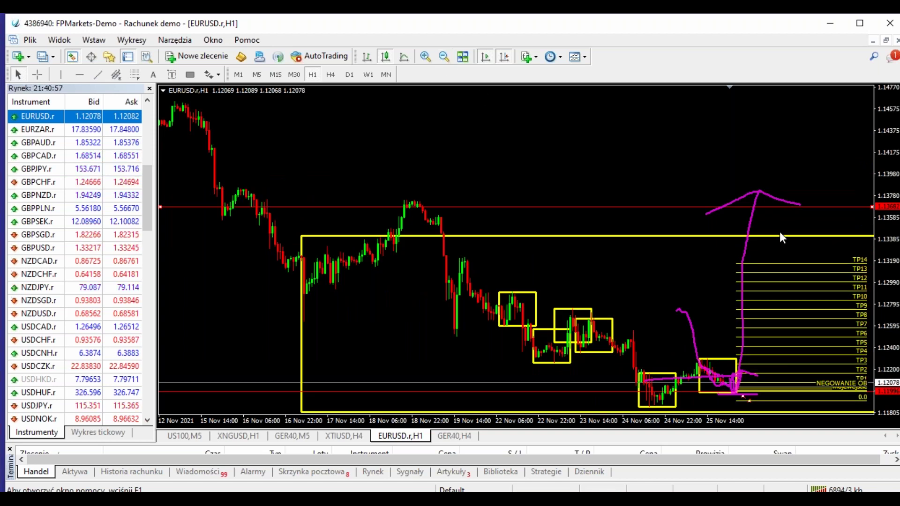
{"action": "left_click", "coordinate": [37, 74]}
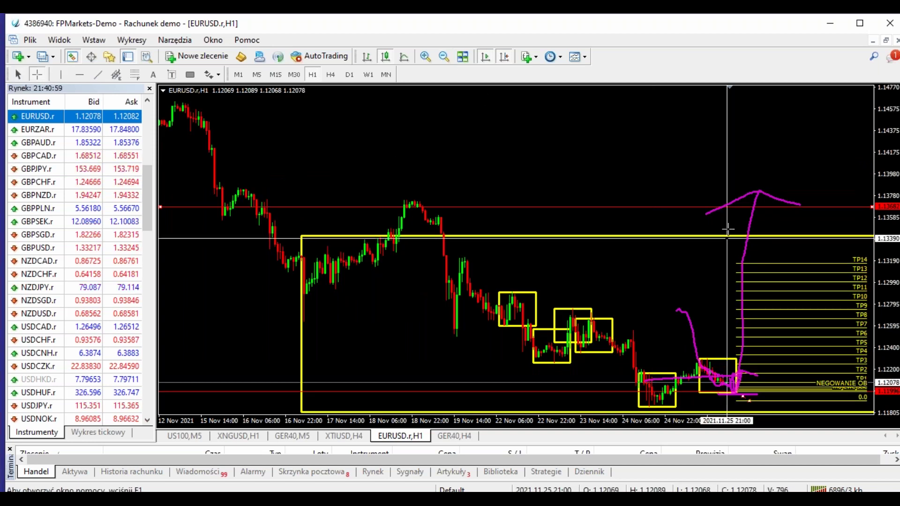
{"action": "left_click", "coordinate": [424, 57]}
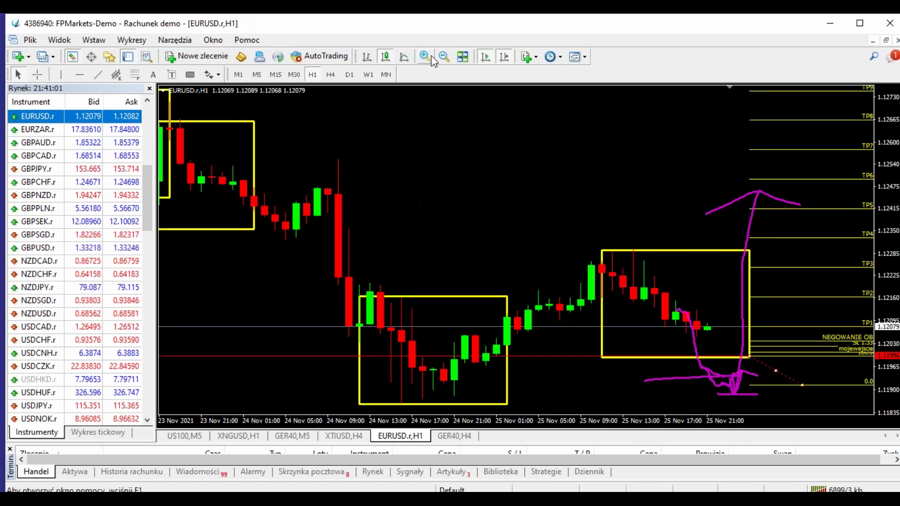
{"action": "left_click", "coordinate": [444, 57]}
{"action": "left_click", "coordinate": [444, 57]}
{"action": "right_click", "coordinate": [743, 402]}
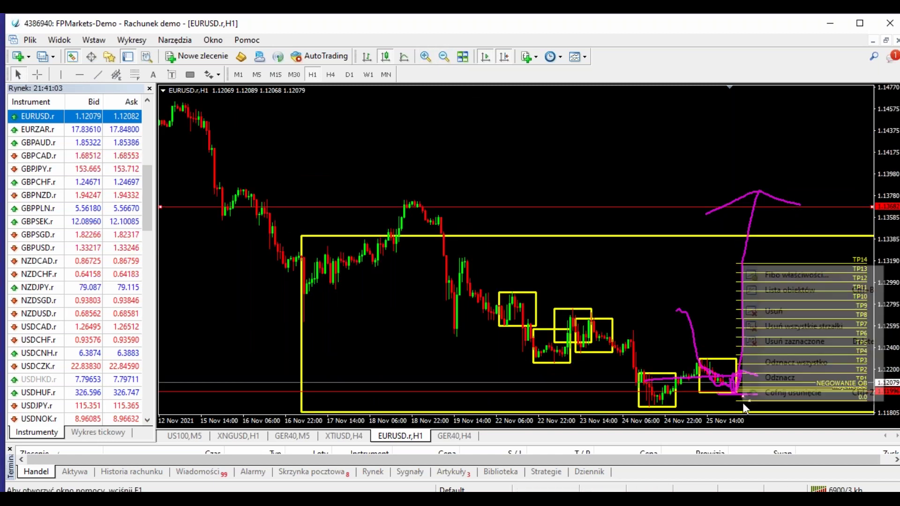
{"action": "left_click", "coordinate": [764, 311]}
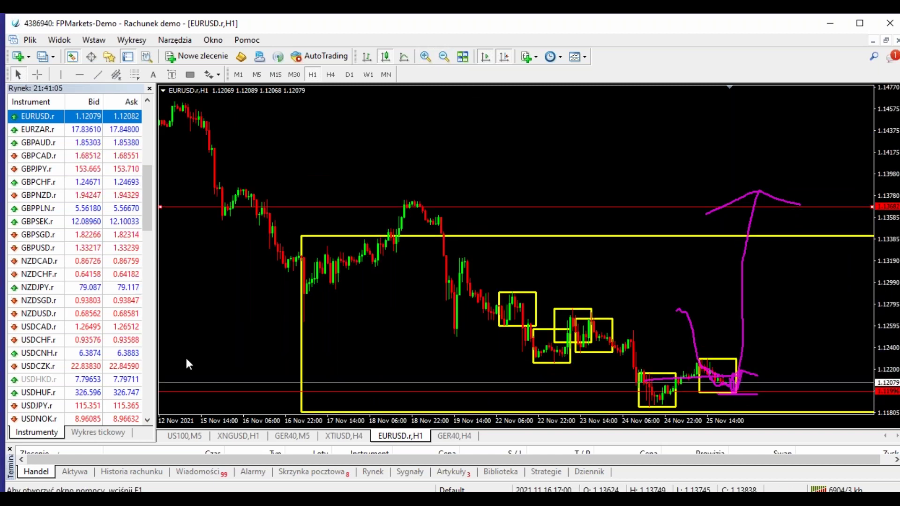
{"action": "key", "text": "Escape"}
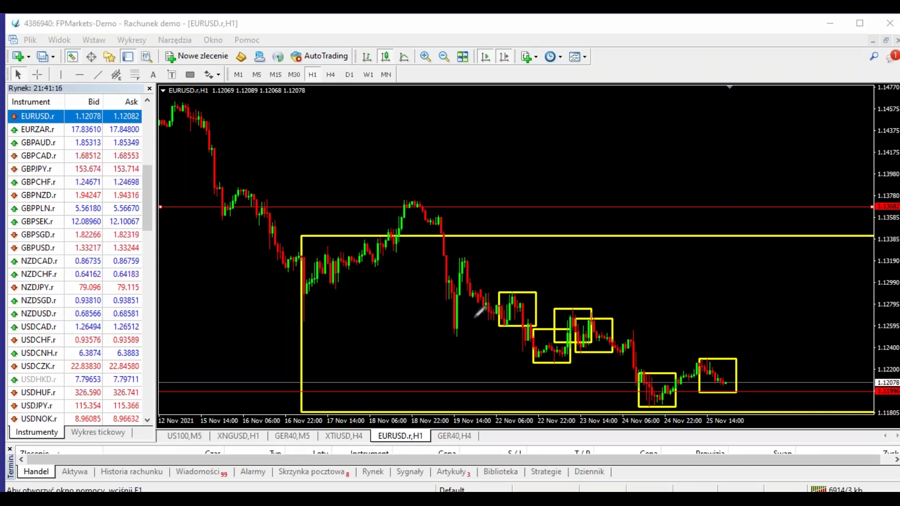
- Sketch a dip just below the latest small rectangle with a level line beneath it, followed by a tall upward arrow
{"action": "mouse_move", "coordinate": [708, 360]}
{"action": "left_mouse_down"}
{"action": "mouse_move", "coordinate": [734, 396]}
{"action": "mouse_move", "coordinate": [754, 394]}
{"action": "left_mouse_up"}
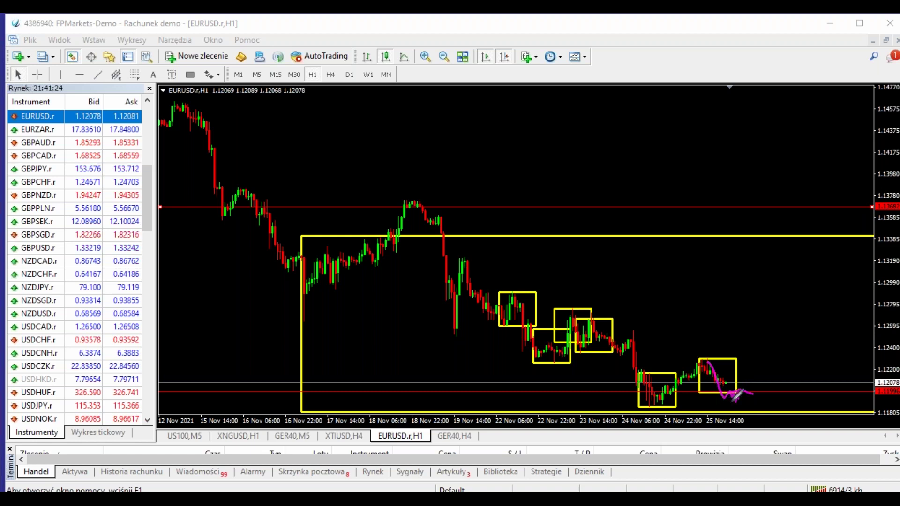
{"action": "mouse_move", "coordinate": [724, 403]}
{"action": "left_mouse_down"}
{"action": "mouse_move", "coordinate": [755, 403]}
{"action": "mouse_move", "coordinate": [771, 367]}
{"action": "mouse_move", "coordinate": [807, 227]}
{"action": "mouse_move", "coordinate": [800, 223]}
{"action": "left_mouse_up"}
{"action": "left_click_drag", "start_coordinate": [799, 223], "coordinate": [739, 246]}
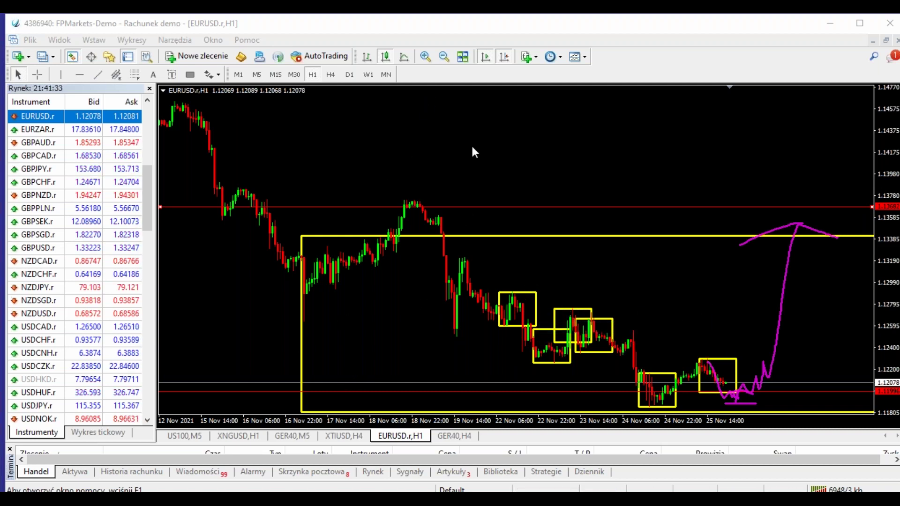
- Sketch rising strokes along the upward corrections between late October and 19 November on the EURUSD H1 chart, bracketing the first with level lines
{"action": "left_click", "coordinate": [443, 57]}
{"action": "left_click", "coordinate": [37, 74]}
{"action": "left_click_drag", "start_coordinate": [279, 174], "coordinate": [290, 136]}
{"action": "left_click_drag", "start_coordinate": [365, 164], "coordinate": [473, 164]}
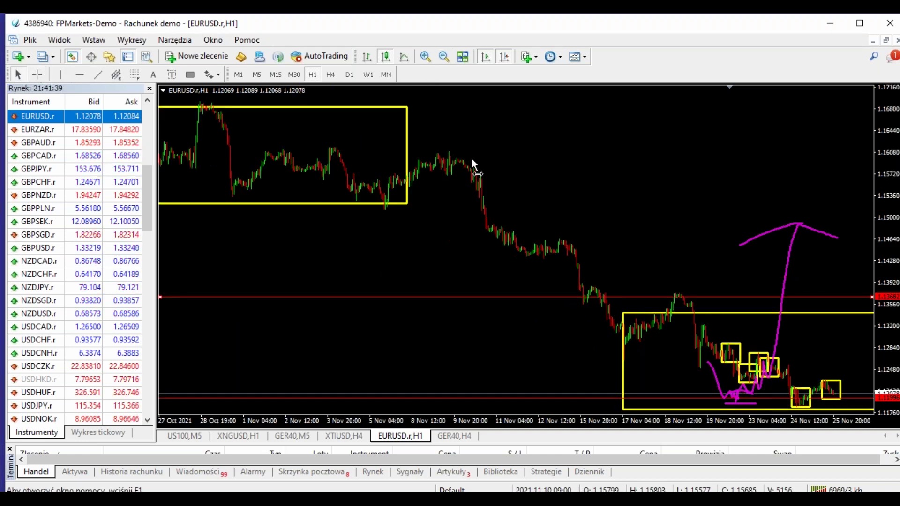
{"action": "left_click", "coordinate": [443, 56]}
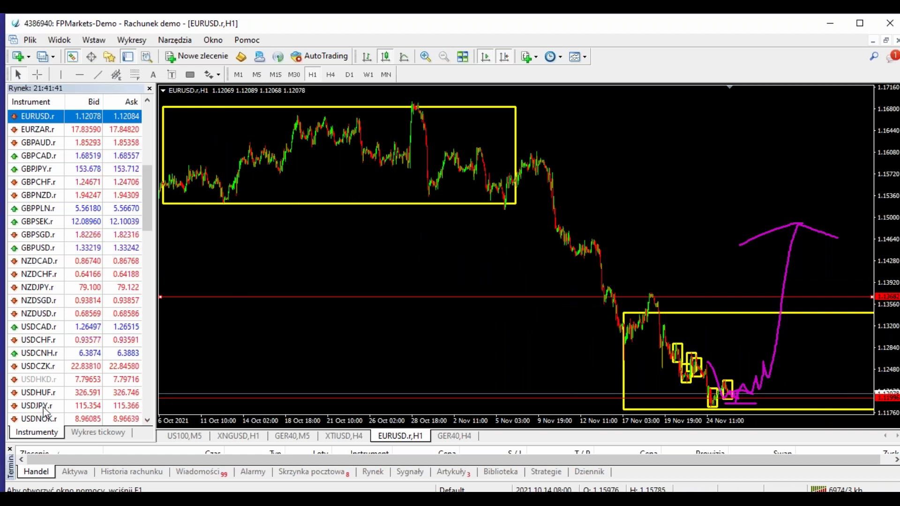
{"action": "left_click", "coordinate": [93, 322]}
{"action": "mouse_move", "coordinate": [426, 196]}
{"action": "left_mouse_down"}
{"action": "mouse_move", "coordinate": [448, 147]}
{"action": "mouse_move", "coordinate": [464, 146]}
{"action": "mouse_move", "coordinate": [453, 197]}
{"action": "mouse_move", "coordinate": [431, 183]}
{"action": "mouse_move", "coordinate": [437, 190]}
{"action": "left_mouse_up"}
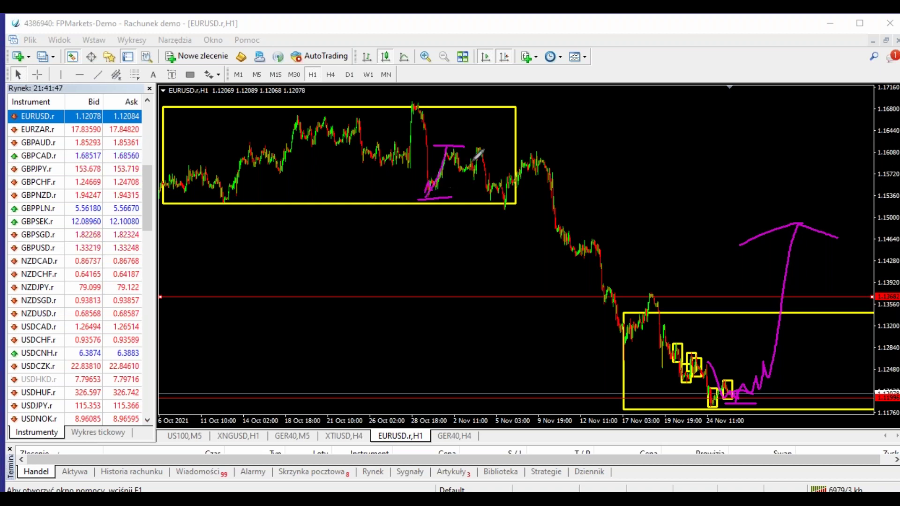
{"action": "left_click_drag", "start_coordinate": [502, 214], "coordinate": [539, 154]}
{"action": "left_click_drag", "start_coordinate": [474, 178], "coordinate": [480, 147]}
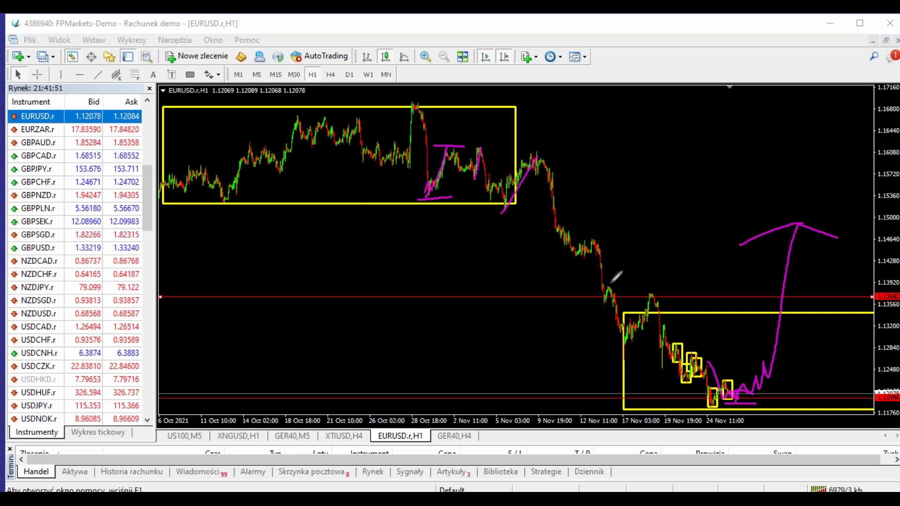
{"action": "left_click_drag", "start_coordinate": [625, 351], "coordinate": [651, 291]}
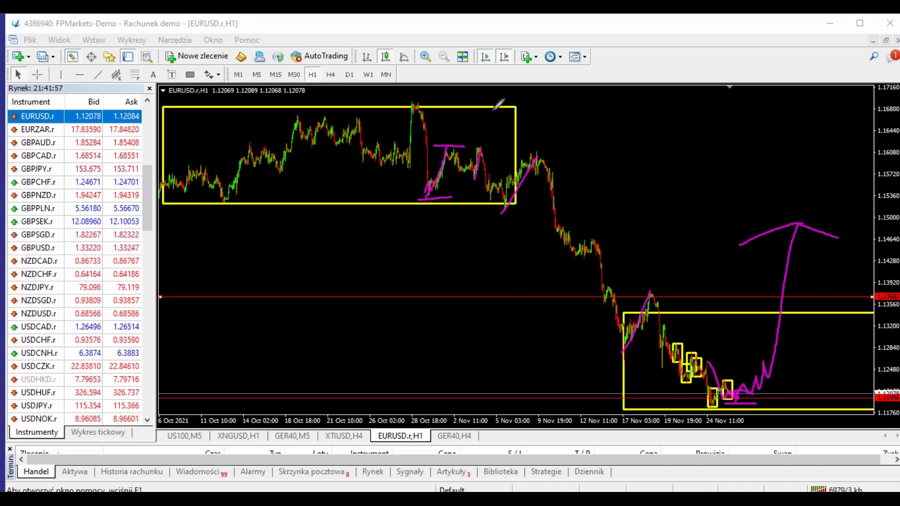
{"action": "left_click_drag", "start_coordinate": [661, 369], "coordinate": [665, 321]}
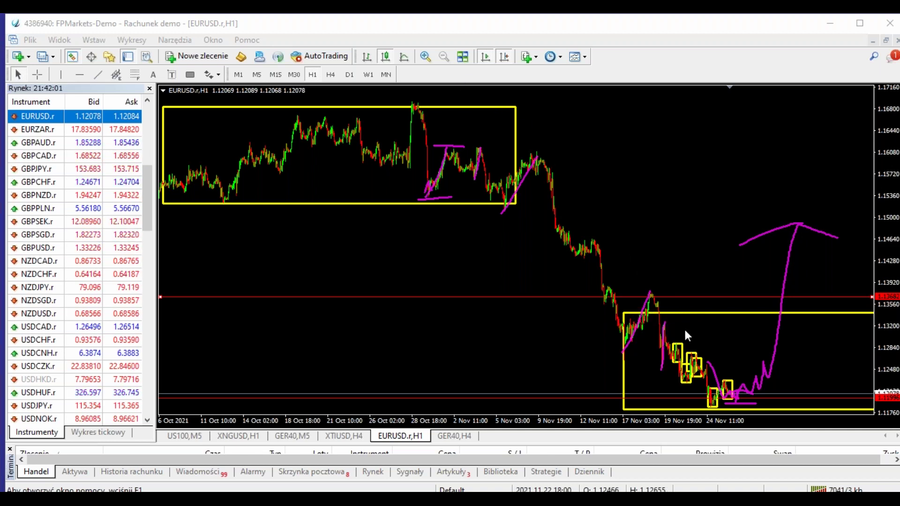
- Clear the correction sketches, and sketch a dip below the latest small rectangle followed by a stepped rise with level lines
{"action": "left_click", "coordinate": [428, 60]}
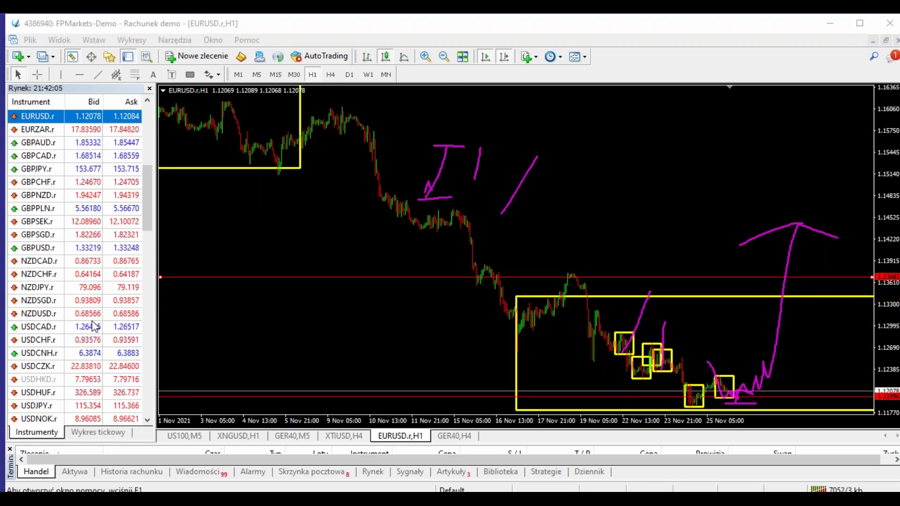
{"action": "key", "text": "Escape"}
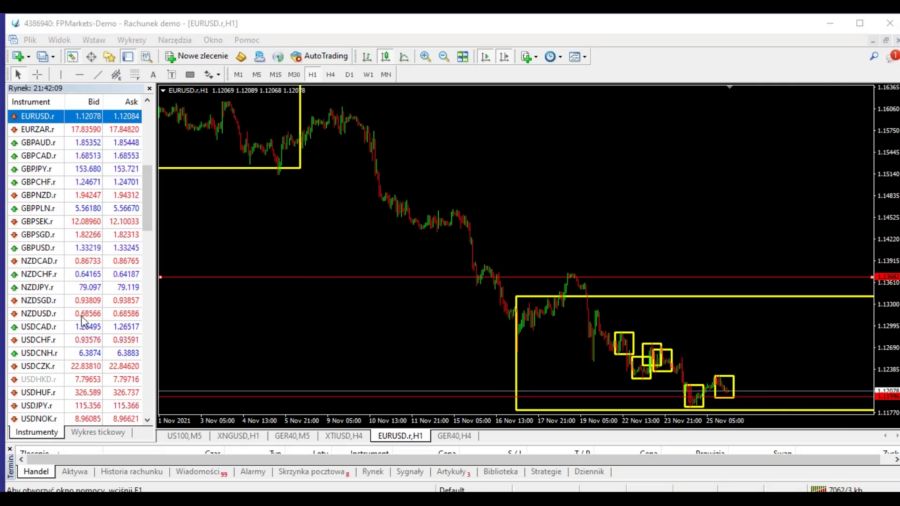
{"action": "mouse_move", "coordinate": [721, 373]}
{"action": "left_mouse_down"}
{"action": "mouse_move", "coordinate": [730, 397]}
{"action": "mouse_move", "coordinate": [743, 349]}
{"action": "mouse_move", "coordinate": [766, 348]}
{"action": "mouse_move", "coordinate": [746, 355]}
{"action": "mouse_move", "coordinate": [751, 369]}
{"action": "mouse_move", "coordinate": [779, 349]}
{"action": "mouse_move", "coordinate": [778, 313]}
{"action": "mouse_move", "coordinate": [798, 340]}
{"action": "mouse_move", "coordinate": [802, 304]}
{"action": "left_mouse_up"}
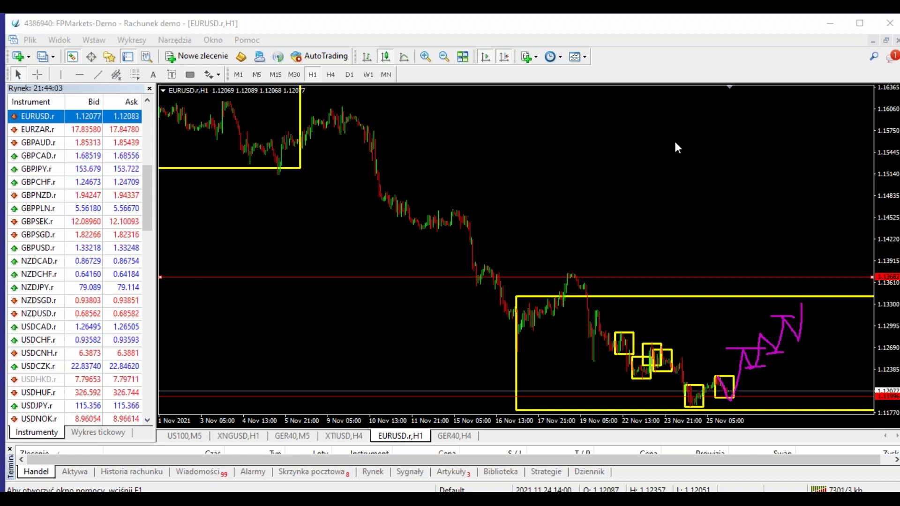
- Switch to the GER40 M5 chart, enlarge the terminal area to show the trade list, and clear the sketches
{"action": "right_click", "coordinate": [335, 297]}
{"action": "left_click", "coordinate": [379, 330]}
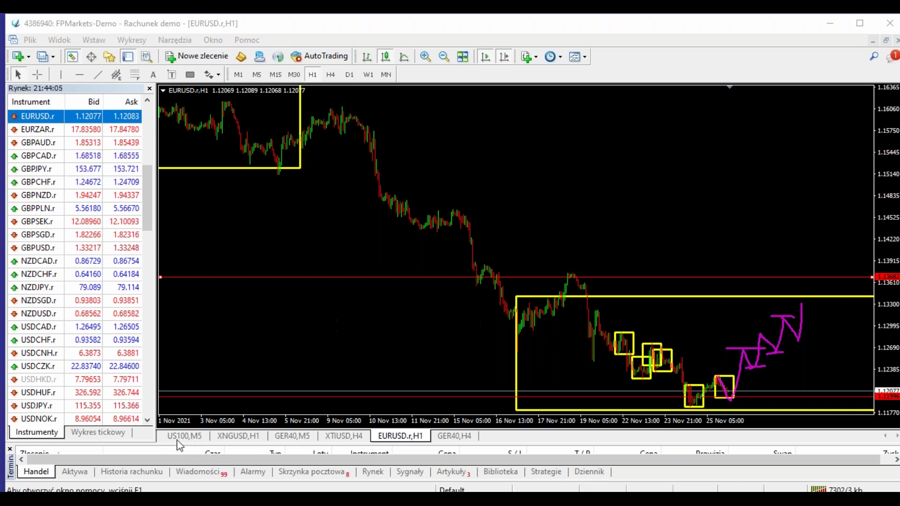
{"action": "left_click", "coordinate": [296, 437]}
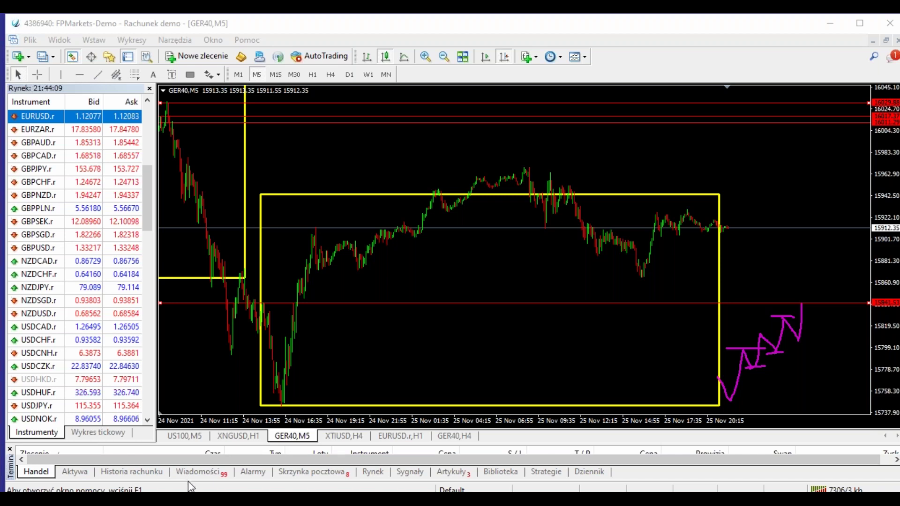
{"action": "left_click_drag", "start_coordinate": [196, 444], "coordinate": [207, 364]}
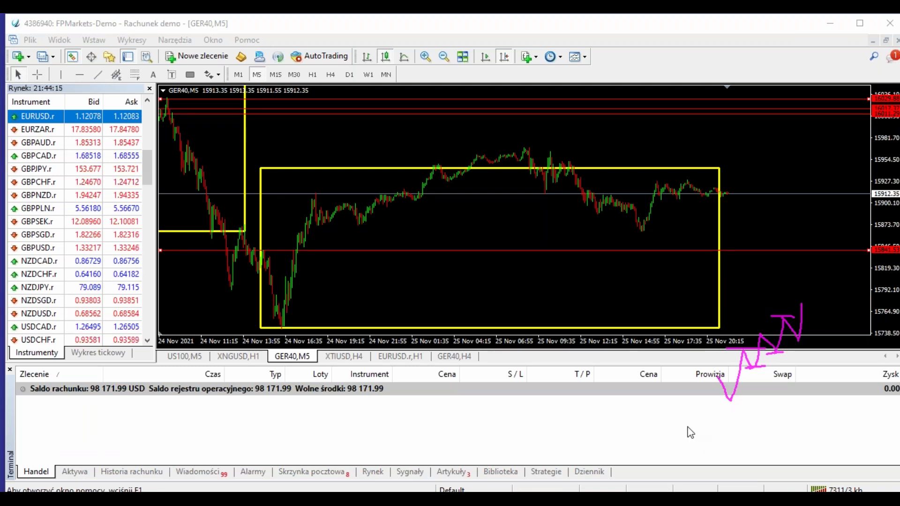
{"action": "key", "text": "Escape"}
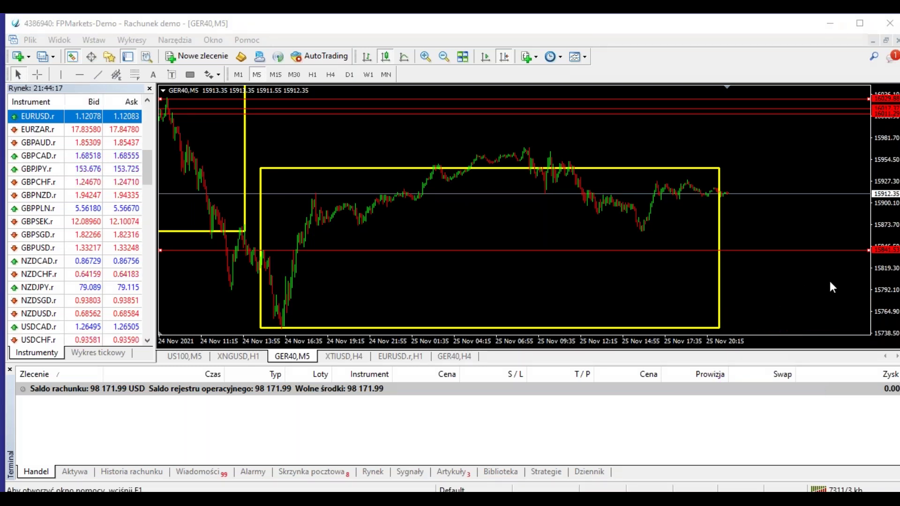
- Enable one-click trading on the GER40 chart and open a market sell position of 200 lots
{"action": "right_click", "coordinate": [304, 138]}
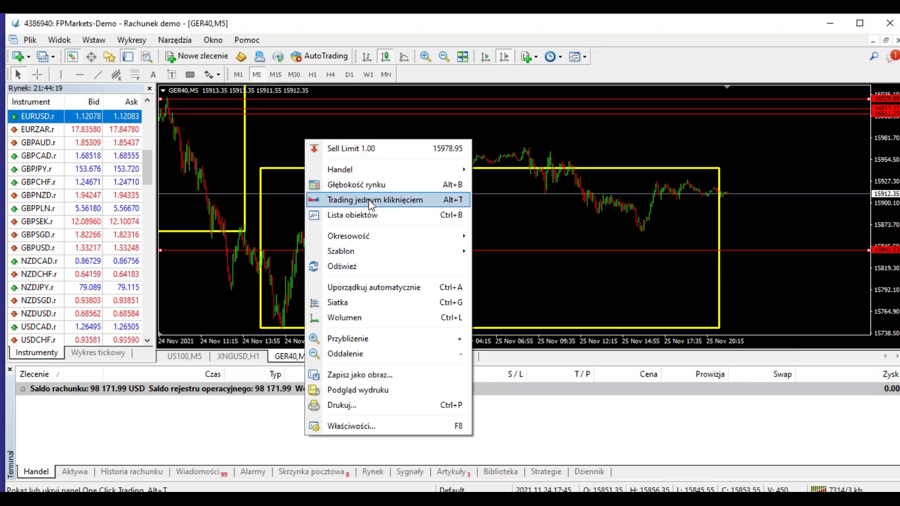
{"action": "left_click", "coordinate": [370, 200]}
{"action": "type", "text": "0"}
{"action": "left_click", "coordinate": [210, 114]}
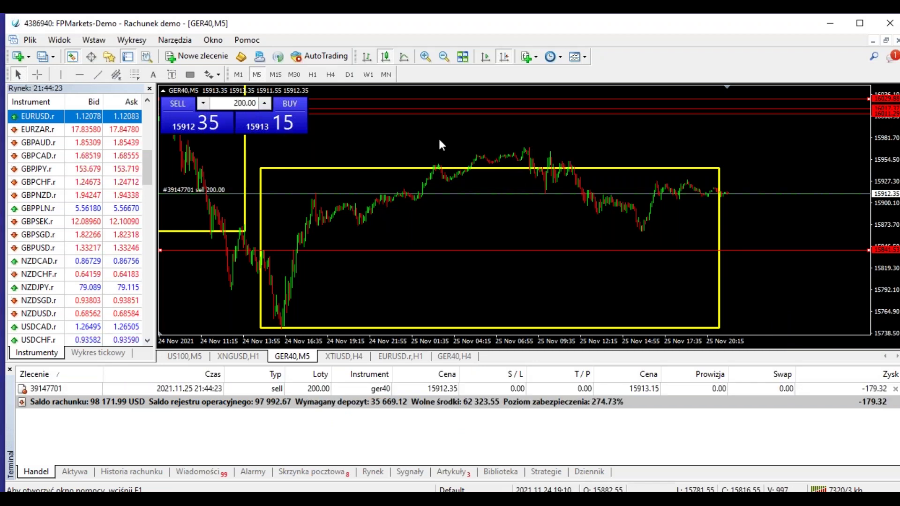
- Set the sell position's stop loss to 15970.57 and open a second 200-lot GER40 sell
{"action": "left_click_drag", "start_coordinate": [745, 194], "coordinate": [750, 147]}
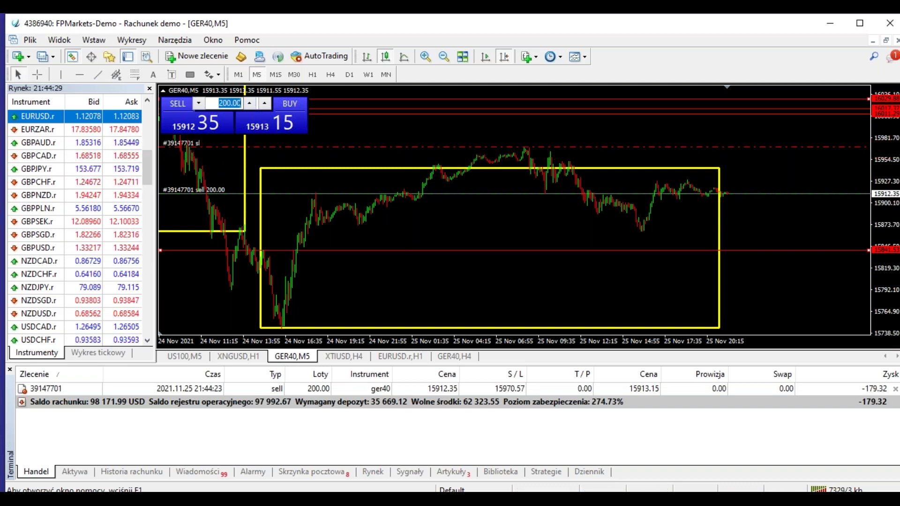
{"action": "left_click", "coordinate": [209, 123]}
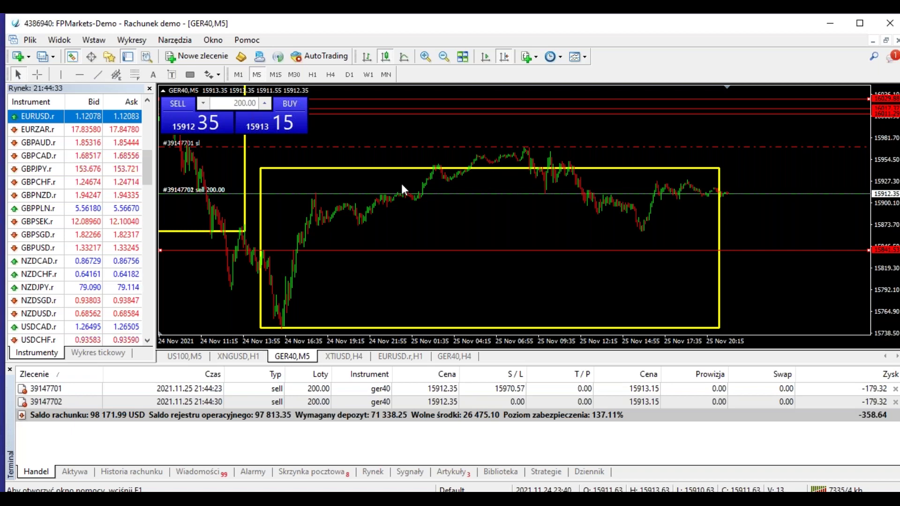
- Hide the one-click trading controls and raise the first sell position's stop loss to 16044.31, compressing the price scale to make room
{"action": "left_click_drag", "start_coordinate": [424, 147], "coordinate": [440, 135]}
{"action": "right_click", "coordinate": [440, 135]}
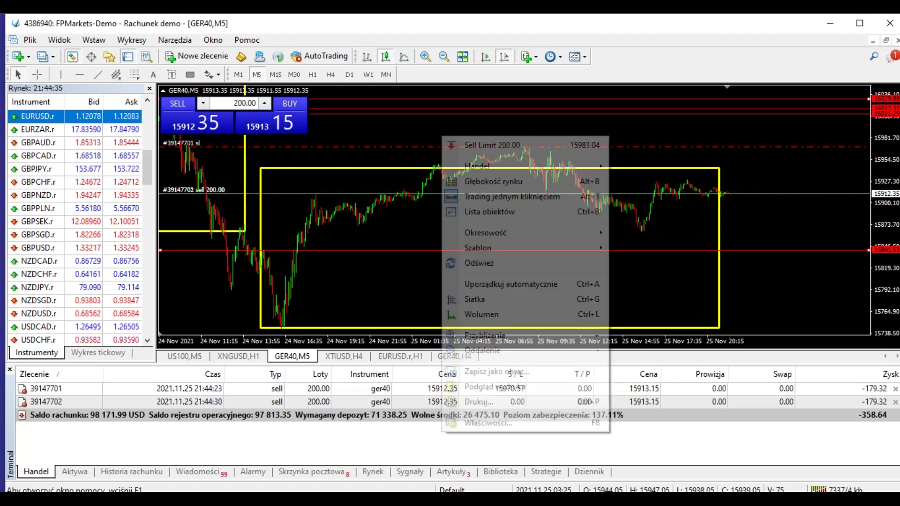
{"action": "left_click", "coordinate": [483, 196]}
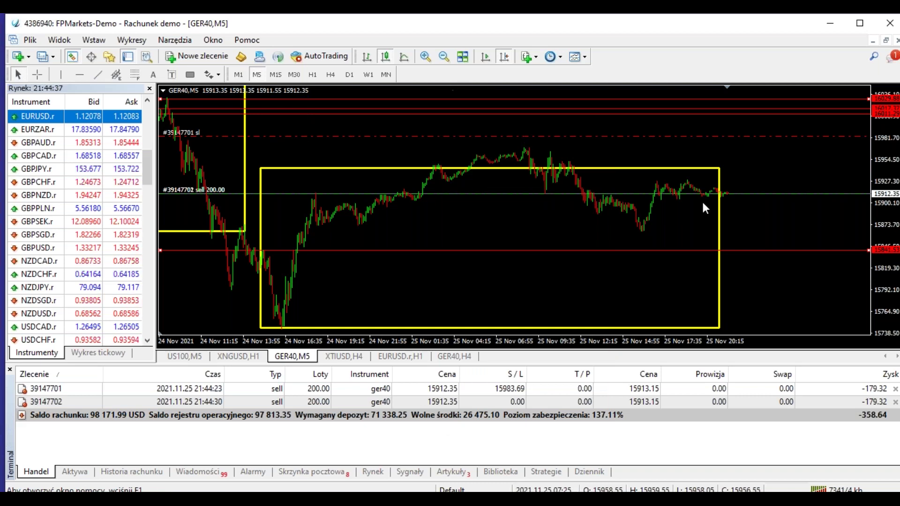
{"action": "left_click_drag", "start_coordinate": [878, 209], "coordinate": [878, 239]}
{"action": "left_click_drag", "start_coordinate": [612, 146], "coordinate": [611, 113]}
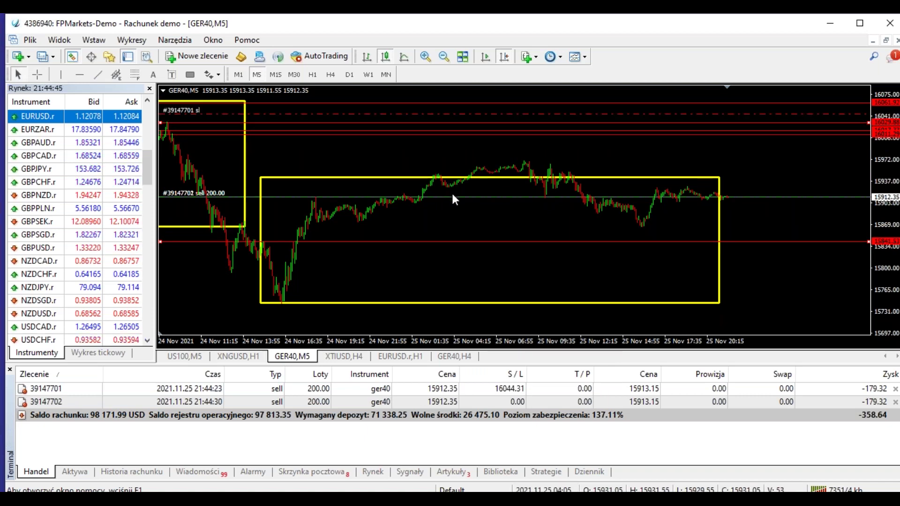
- Measure the distance from the sell entry to the stop loss, and delete the horizontal lines above the entry except the one at the stop
{"action": "left_click", "coordinate": [37, 74]}
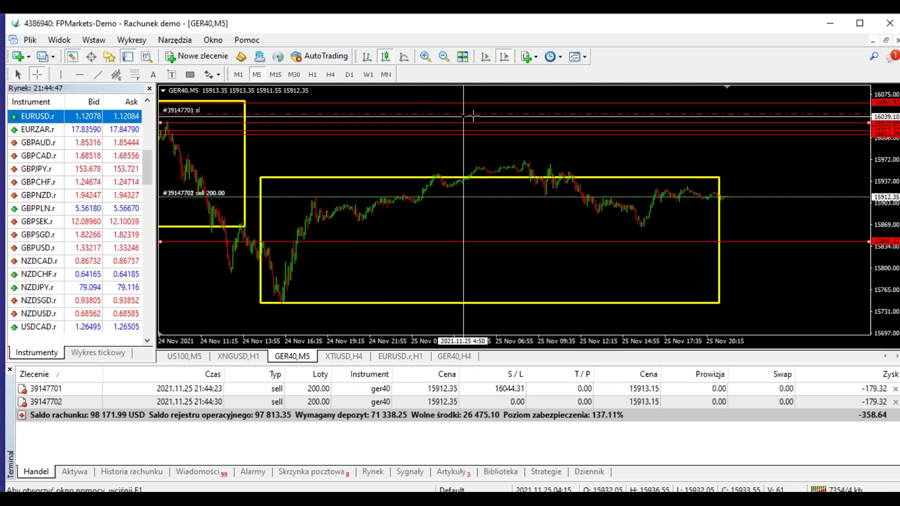
{"action": "left_click_drag", "start_coordinate": [555, 198], "coordinate": [542, 112]}
{"action": "right_click", "coordinate": [519, 103]}
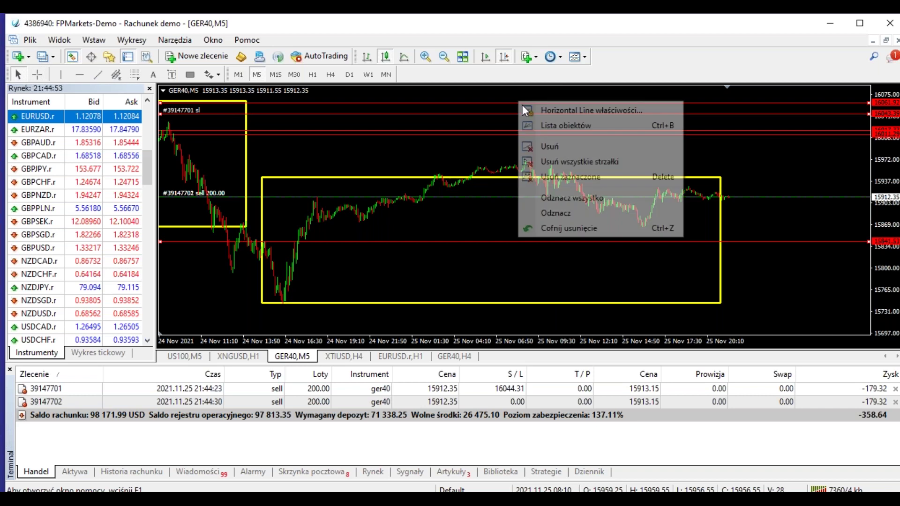
{"action": "left_click", "coordinate": [549, 145]}
{"action": "right_click", "coordinate": [517, 131]}
{"action": "left_click", "coordinate": [548, 175]}
{"action": "right_click", "coordinate": [515, 141]}
{"action": "left_click", "coordinate": [551, 197]}
{"action": "right_click", "coordinate": [519, 136]}
{"action": "left_click", "coordinate": [559, 177]}
{"action": "left_click", "coordinate": [38, 74]}
{"action": "left_click", "coordinate": [390, 124]}
{"action": "left_click", "coordinate": [44, 72]}
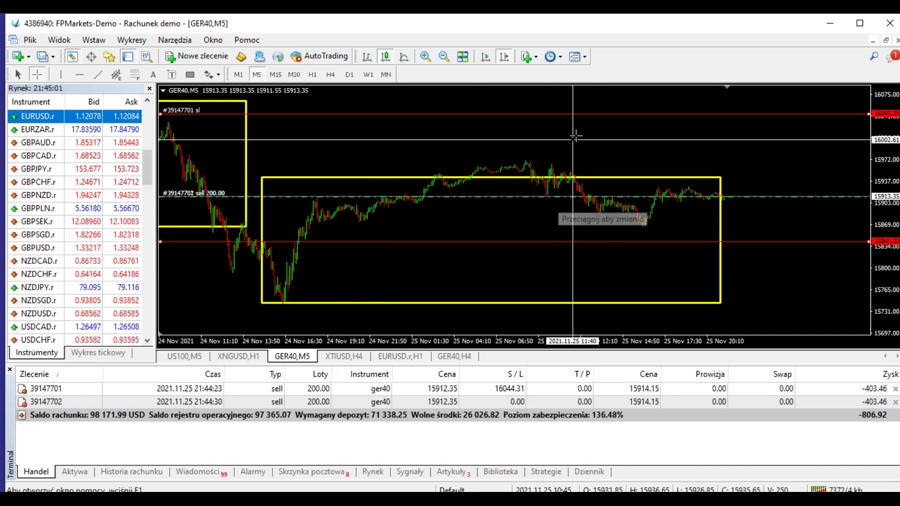
- Delete the horizontal line at the stop level and remove the stop loss from the first sell position
{"action": "left_click_drag", "start_coordinate": [570, 114], "coordinate": [539, 120]}
{"action": "right_click", "coordinate": [540, 121]}
{"action": "left_click", "coordinate": [579, 165]}
{"action": "right_click", "coordinate": [491, 113]}
{"action": "right_click", "coordinate": [488, 113]}
{"action": "left_click", "coordinate": [504, 123]}
{"action": "right_click", "coordinate": [487, 113]}
{"action": "left_click", "coordinate": [506, 123]}
- Lower the remaining horizontal line to about 15823, and close both GER40 sell positions
{"action": "right_click", "coordinate": [505, 197]}
{"action": "left_click_drag", "start_coordinate": [505, 195], "coordinate": [762, 207]}
{"action": "left_click_drag", "start_coordinate": [581, 243], "coordinate": [573, 259]}
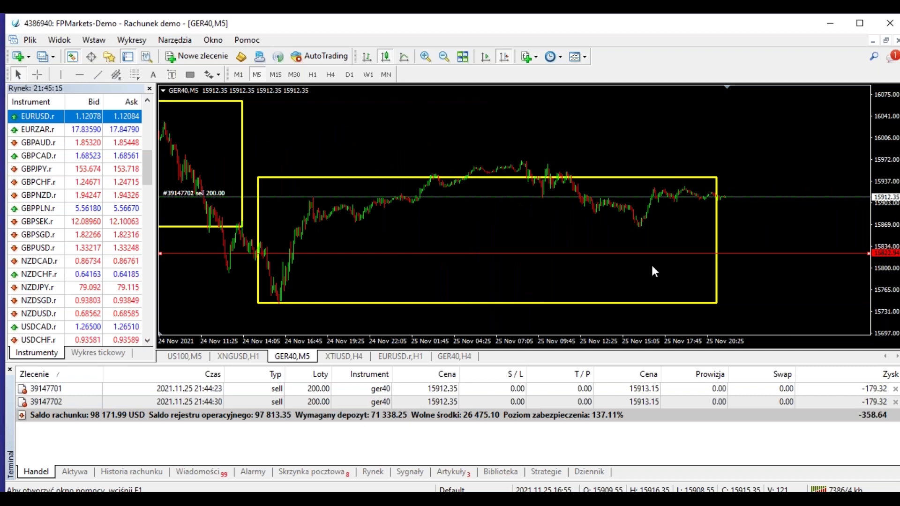
{"action": "left_click", "coordinate": [895, 388]}
{"action": "left_click", "coordinate": [895, 389]}
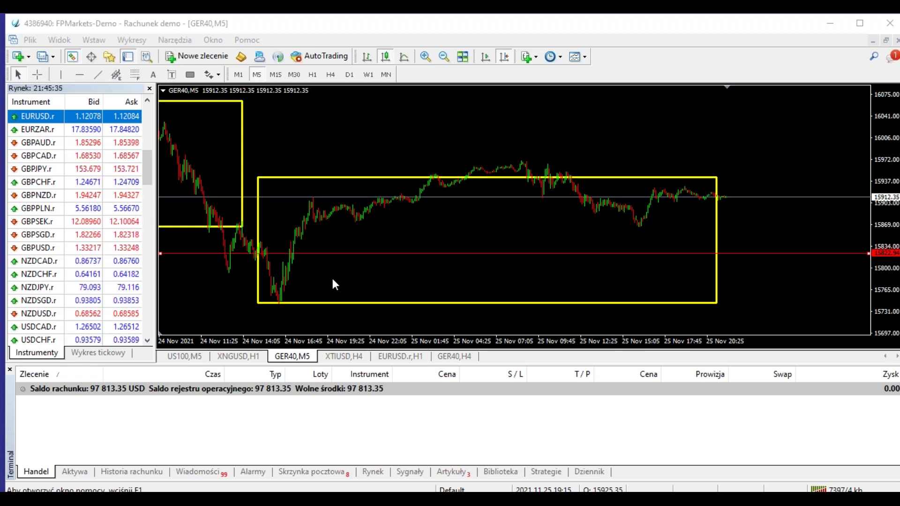
- Load the GBPNZD.r symbol in place of GER40 on the M5 chart
{"action": "left_click", "coordinate": [131, 195]}
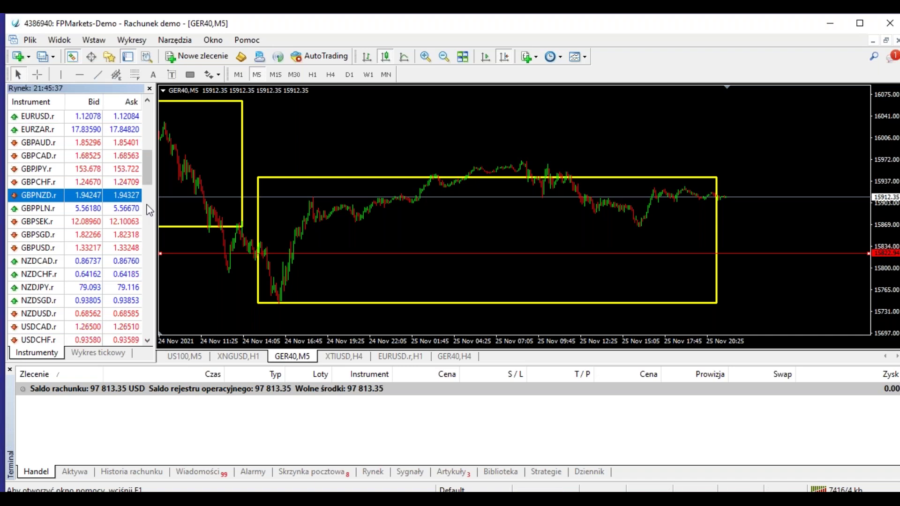
{"action": "left_click_drag", "start_coordinate": [83, 194], "coordinate": [271, 129]}
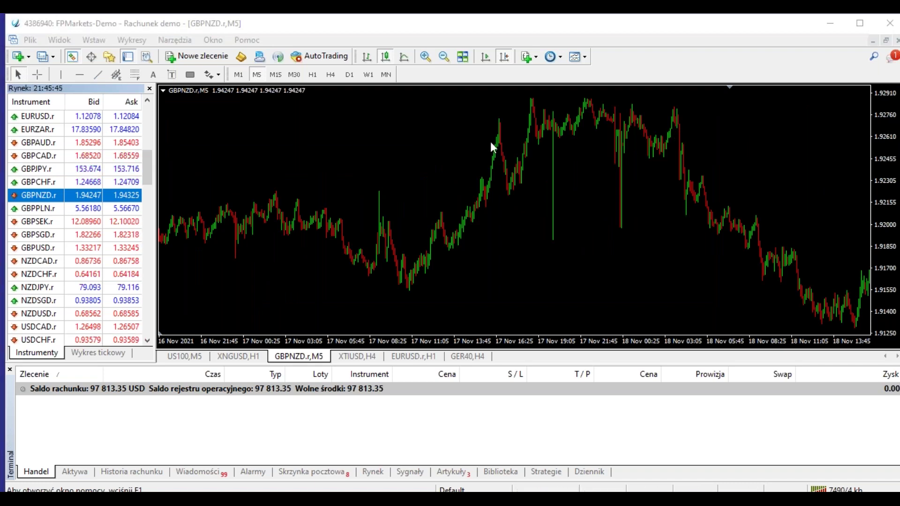
- Show the latest GBPNZD.r candles on the Daily chart and draw a rectangle around the May–June 2021 correction
{"action": "left_click", "coordinate": [348, 74]}
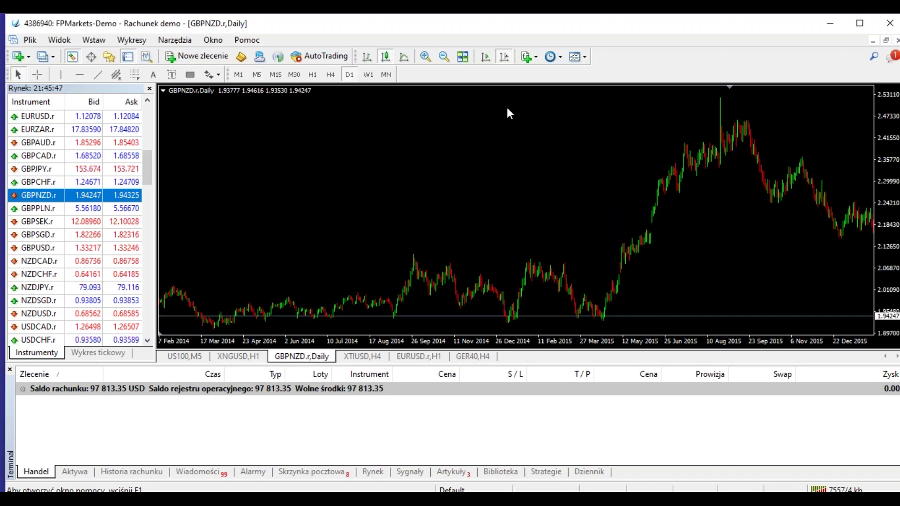
{"action": "left_click", "coordinate": [486, 57]}
{"action": "left_click", "coordinate": [92, 41]}
{"action": "mouse_move", "coordinate": [100, 133]}
{"action": "left_click", "coordinate": [241, 132]}
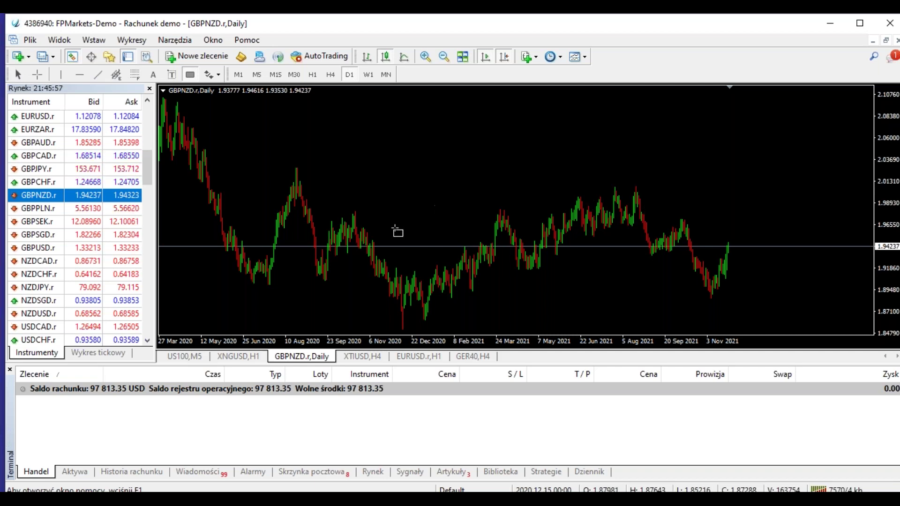
{"action": "left_click_drag", "start_coordinate": [545, 215], "coordinate": [564, 254]}
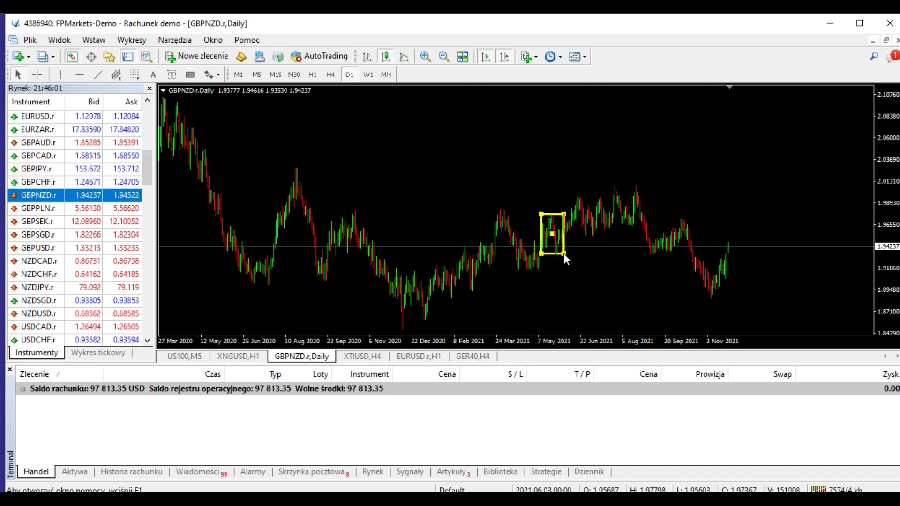
- Copy the rectangle onto the June–July and August 2021 corrections, and shift the first rectangle slightly to a later date
{"action": "double_click", "coordinate": [624, 209]}
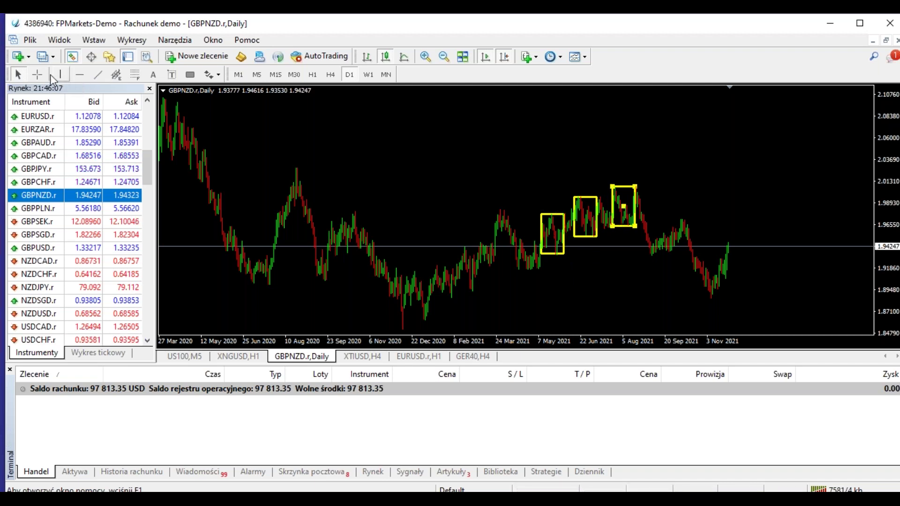
{"action": "double_click", "coordinate": [549, 234]}
{"action": "mouse_move", "coordinate": [551, 237]}
{"action": "left_mouse_down"}
{"action": "mouse_move", "coordinate": [538, 267]}
{"action": "mouse_move", "coordinate": [558, 234]}
{"action": "left_mouse_up"}
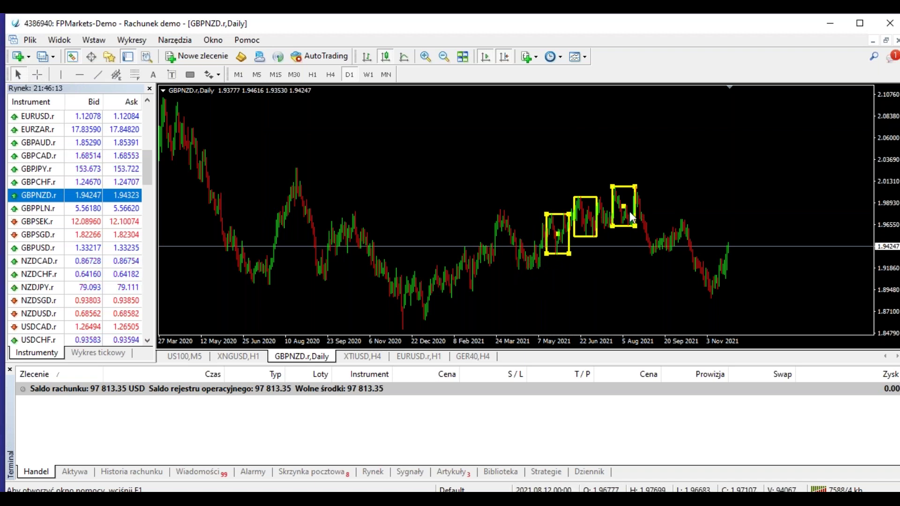
- Sketch with the pen the decline from the August high, its support levels, the October rebound and the fall to the November low
{"action": "left_click", "coordinate": [818, 442]}
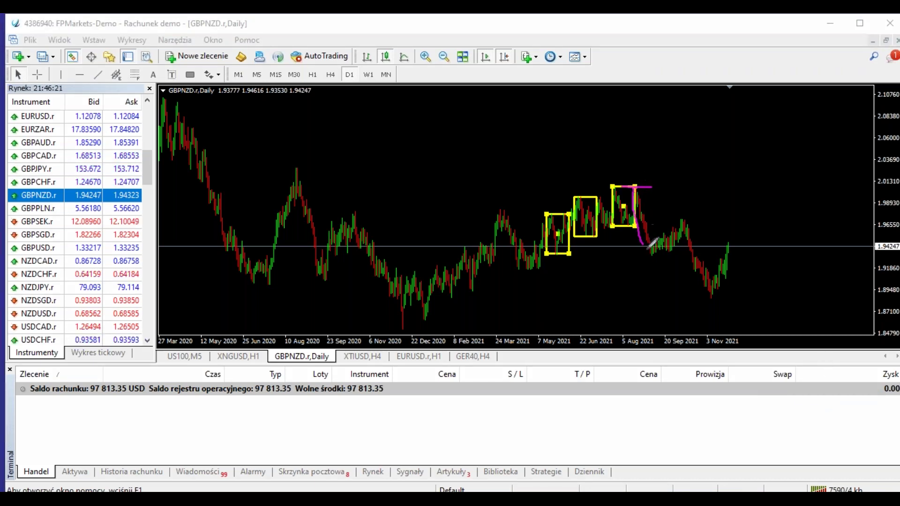
{"action": "left_click_drag", "start_coordinate": [612, 227], "coordinate": [648, 227]}
{"action": "left_click_drag", "start_coordinate": [595, 259], "coordinate": [654, 260]}
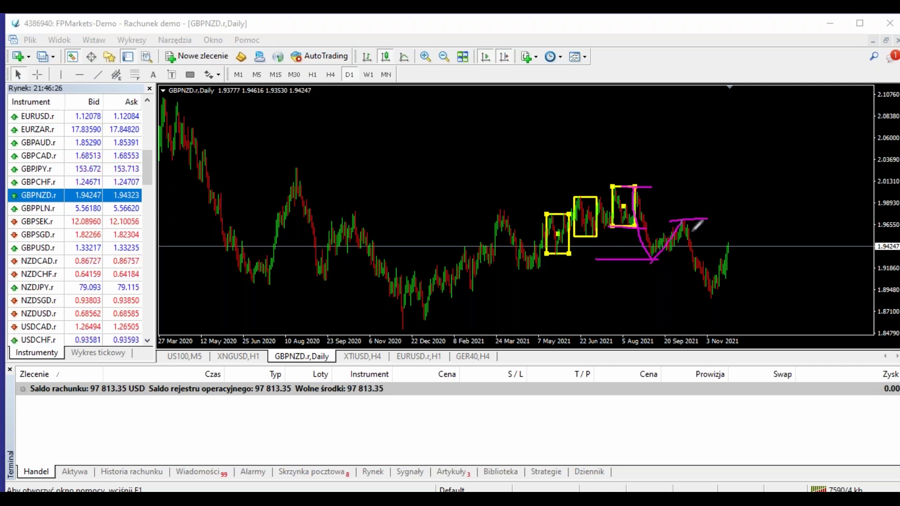
{"action": "mouse_move", "coordinate": [683, 219]}
{"action": "left_mouse_down"}
{"action": "mouse_move", "coordinate": [726, 286]}
{"action": "mouse_move", "coordinate": [740, 277]}
{"action": "left_mouse_up"}
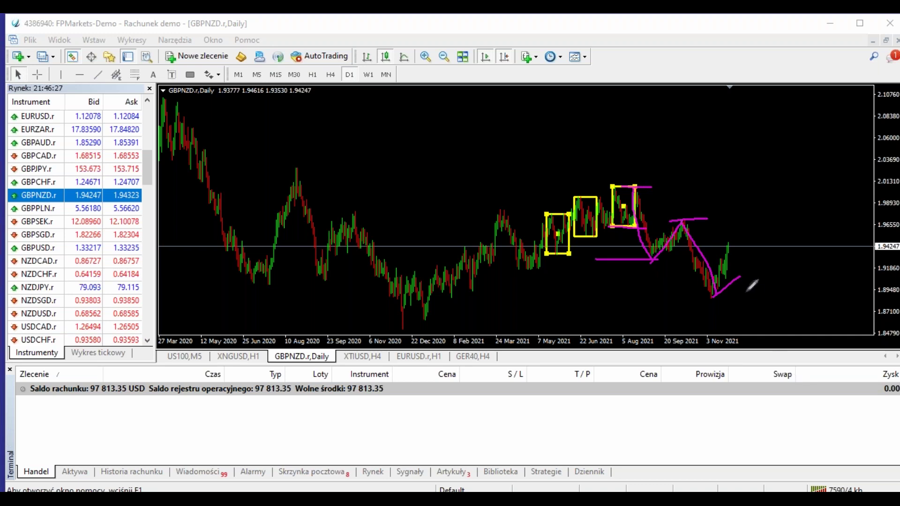
- Widen the August rectangle, move it onto the September–October correction, and place a copy of it below over the November low
{"action": "left_click_drag", "start_coordinate": [622, 207], "coordinate": [711, 258]}
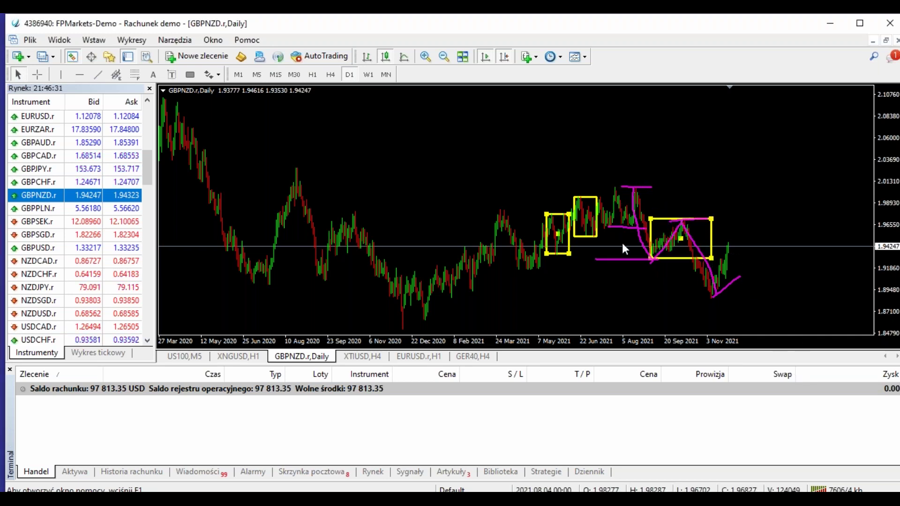
{"action": "left_click_drag", "start_coordinate": [680, 240], "coordinate": [642, 206]}
{"action": "left_click", "coordinate": [37, 74]}
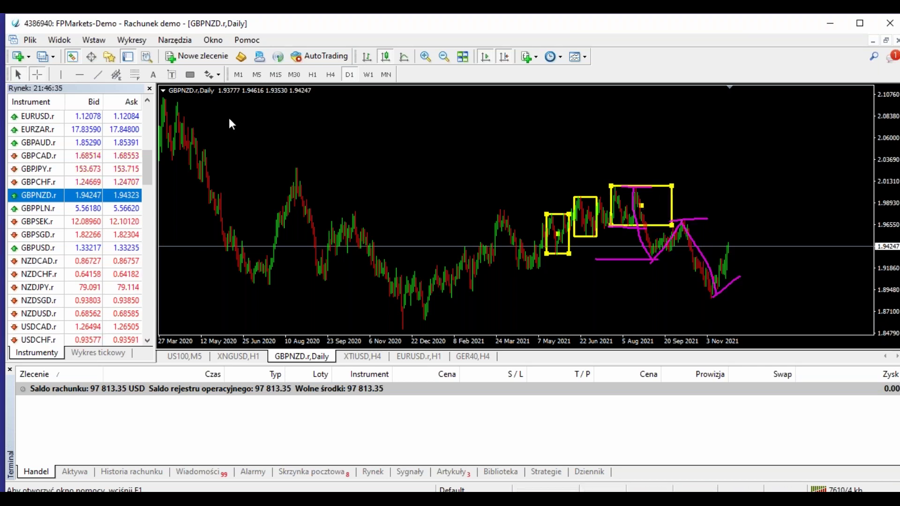
{"action": "middle_click", "coordinate": [651, 233]}
{"action": "left_click_drag", "start_coordinate": [642, 205], "coordinate": [676, 240]}
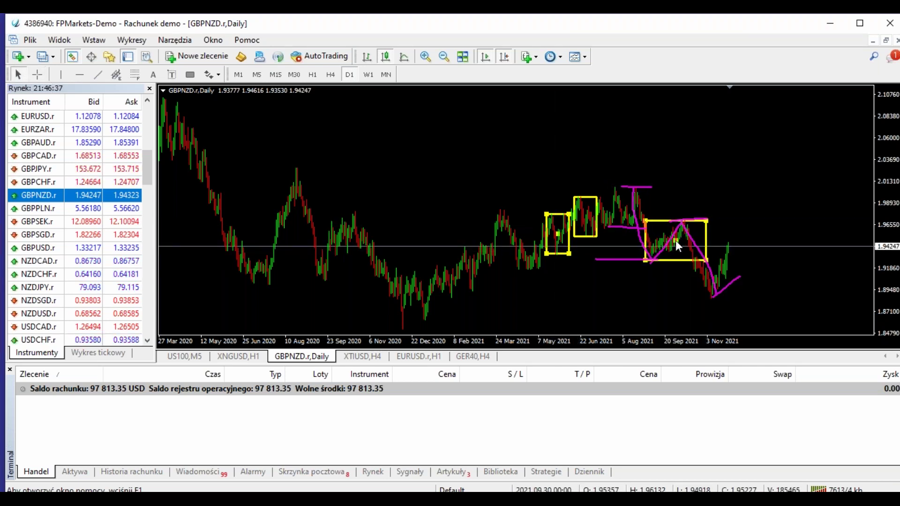
{"action": "mouse_move", "coordinate": [678, 238]}
{"action": "left_click_drag", "start_coordinate": [675, 237], "coordinate": [733, 274]}
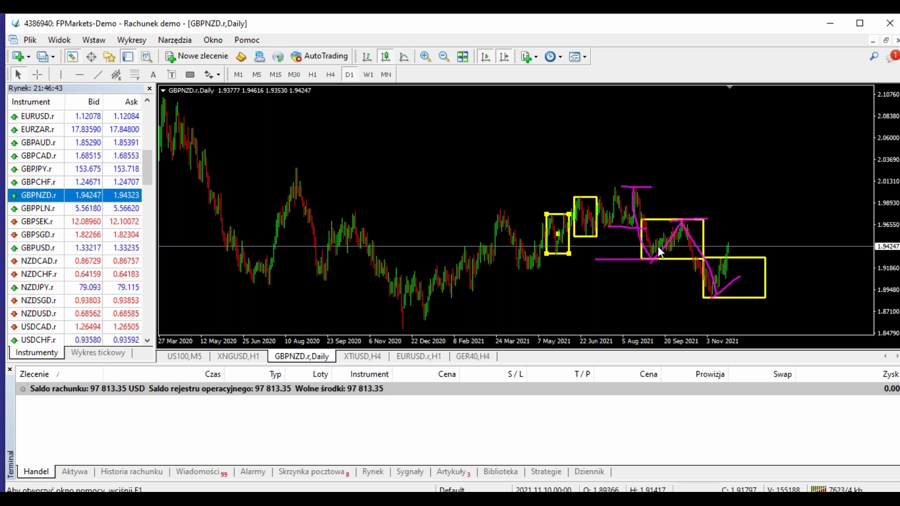
- Align the lower rectangle's upper edge with the bottom of the September–October rectangle, and inspect the November candles inside it
{"action": "left_click", "coordinate": [425, 56]}
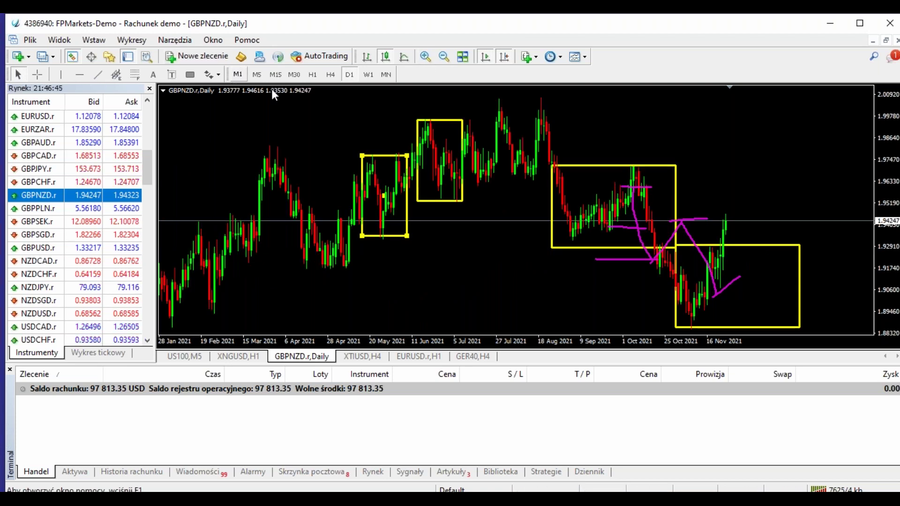
{"action": "double_click", "coordinate": [737, 286]}
{"action": "left_click_drag", "start_coordinate": [737, 286], "coordinate": [730, 289]}
{"action": "left_click", "coordinate": [36, 74]}
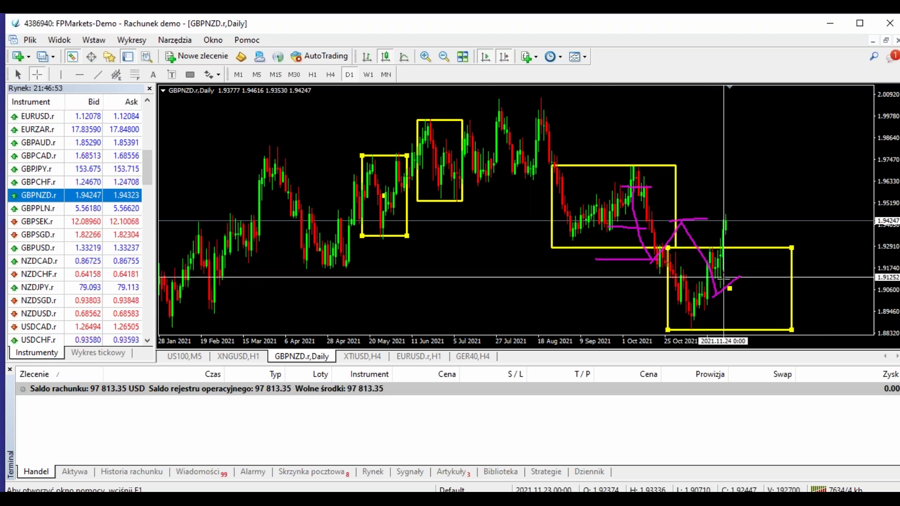
- Clear the pen marks and examine on the M15 and H1 charts how price crosses the lower rectangle's upper edge
{"action": "left_click", "coordinate": [276, 74]}
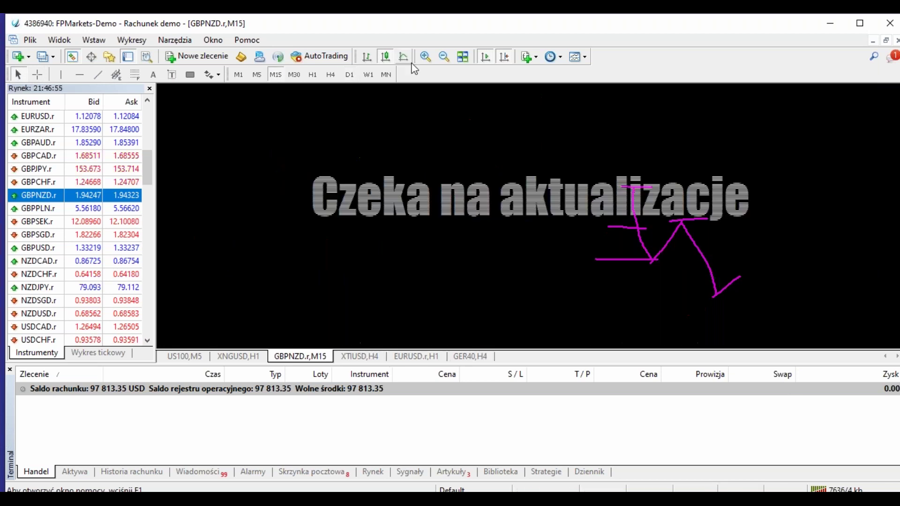
{"action": "left_click", "coordinate": [442, 58]}
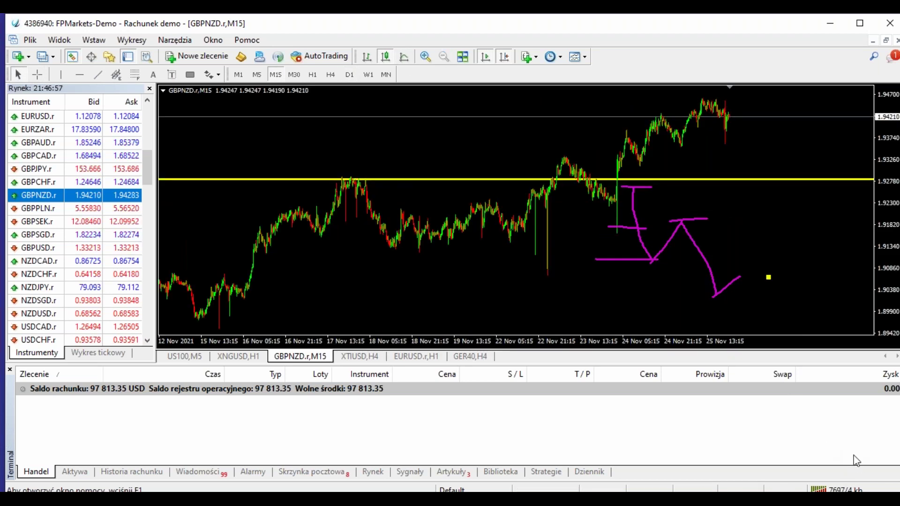
{"action": "left_click", "coordinate": [747, 453]}
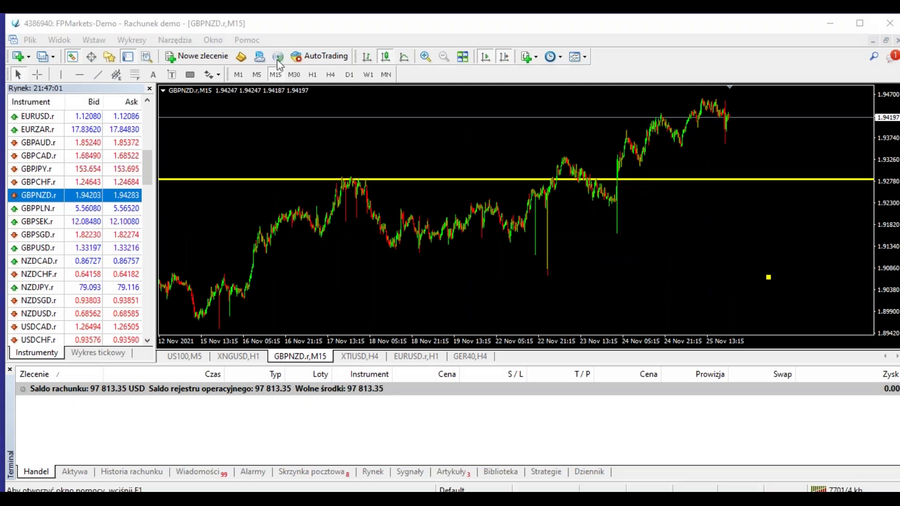
{"action": "left_click", "coordinate": [312, 75]}
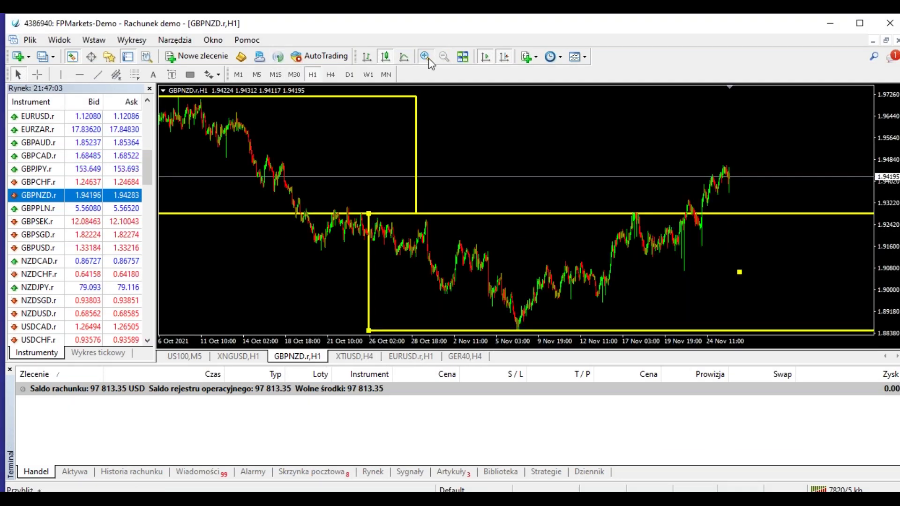
{"action": "left_click", "coordinate": [36, 74]}
{"action": "left_click", "coordinate": [421, 164]}
{"action": "left_click", "coordinate": [37, 75]}
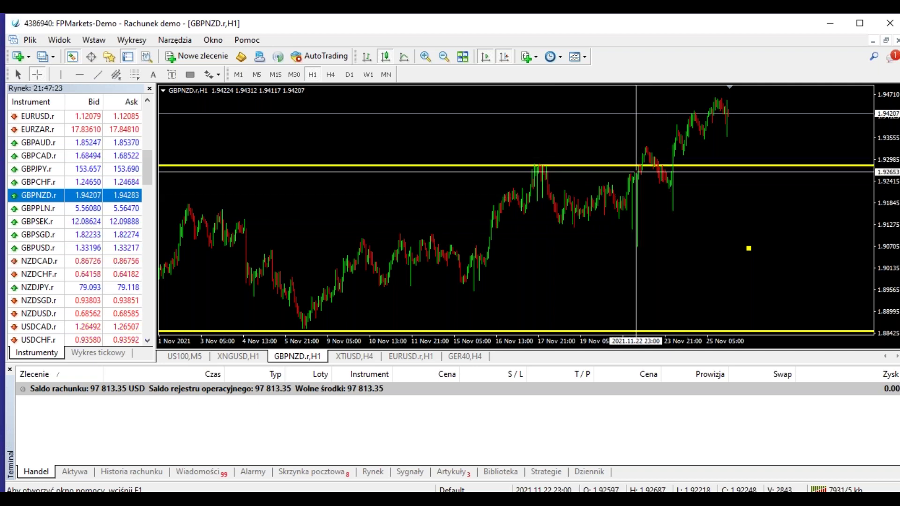
{"action": "left_click", "coordinate": [444, 61]}
{"action": "left_click", "coordinate": [37, 75]}
- Sketch with the pen the pullback from the 17 November high and the spike-low level, and clear the marks
{"action": "mouse_move", "coordinate": [655, 223]}
{"action": "left_mouse_down"}
{"action": "mouse_move", "coordinate": [691, 265]}
{"action": "mouse_move", "coordinate": [745, 280]}
{"action": "left_mouse_up"}
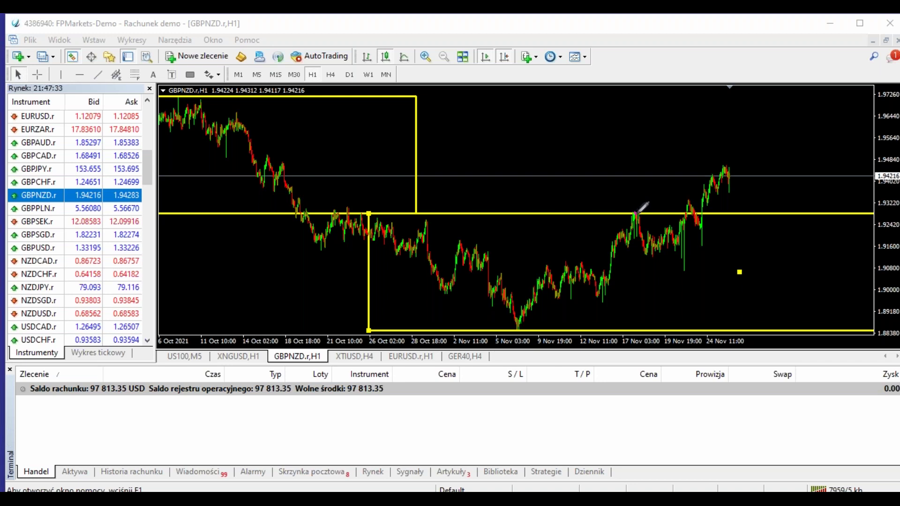
{"action": "mouse_move", "coordinate": [636, 213]}
{"action": "left_mouse_down"}
{"action": "mouse_move", "coordinate": [647, 229]}
{"action": "mouse_move", "coordinate": [682, 201]}
{"action": "mouse_move", "coordinate": [689, 234]}
{"action": "left_mouse_up"}
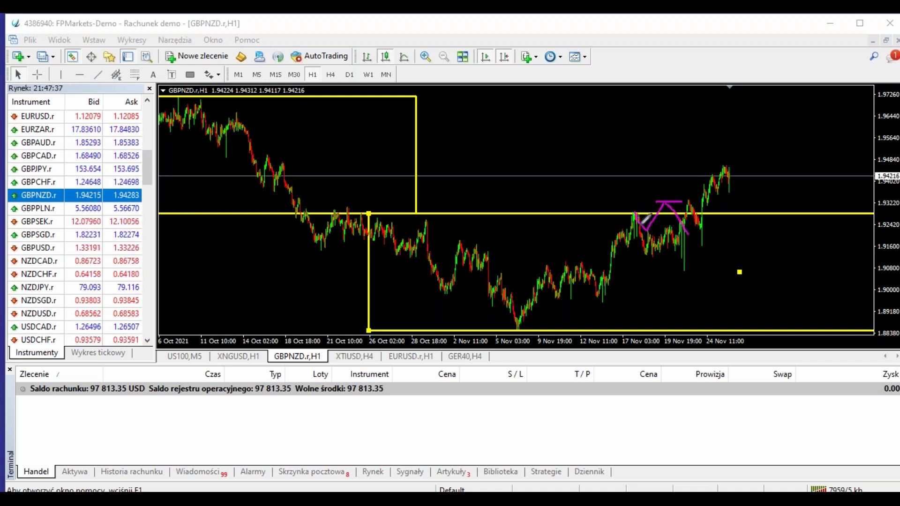
{"action": "left_click_drag", "start_coordinate": [636, 213], "coordinate": [681, 271]}
{"action": "left_click_drag", "start_coordinate": [624, 271], "coordinate": [727, 272]}
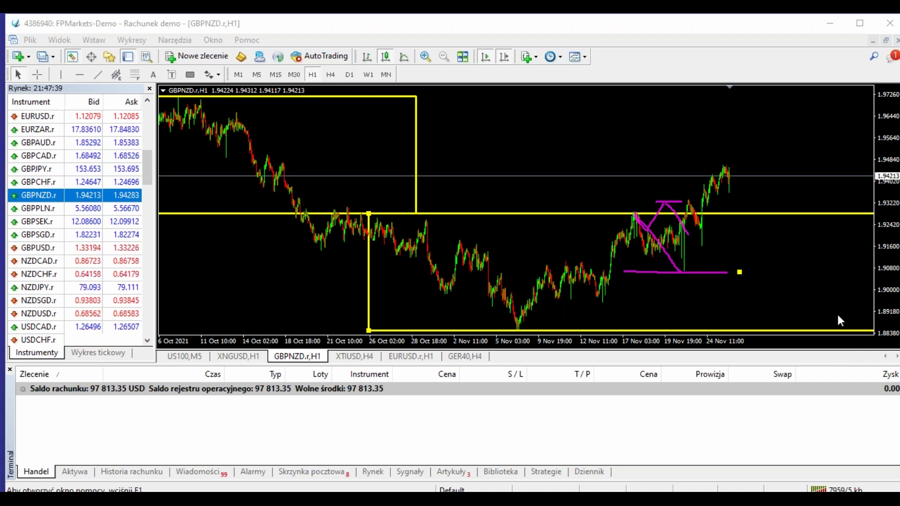
{"action": "left_click", "coordinate": [761, 332]}
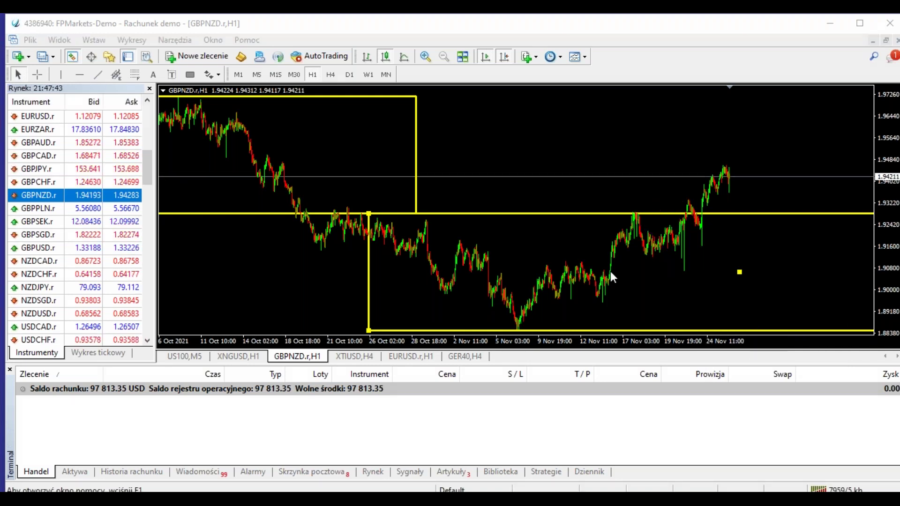
- Draw a rectangle around the 9–16 November correction on H1 and copy it onto the earlier and subsequent corrections up to 25 November
{"action": "left_click", "coordinate": [92, 43]}
{"action": "mouse_move", "coordinate": [141, 135]}
{"action": "left_click", "coordinate": [240, 133]}
{"action": "left_click_drag", "start_coordinate": [544, 261], "coordinate": [622, 302]}
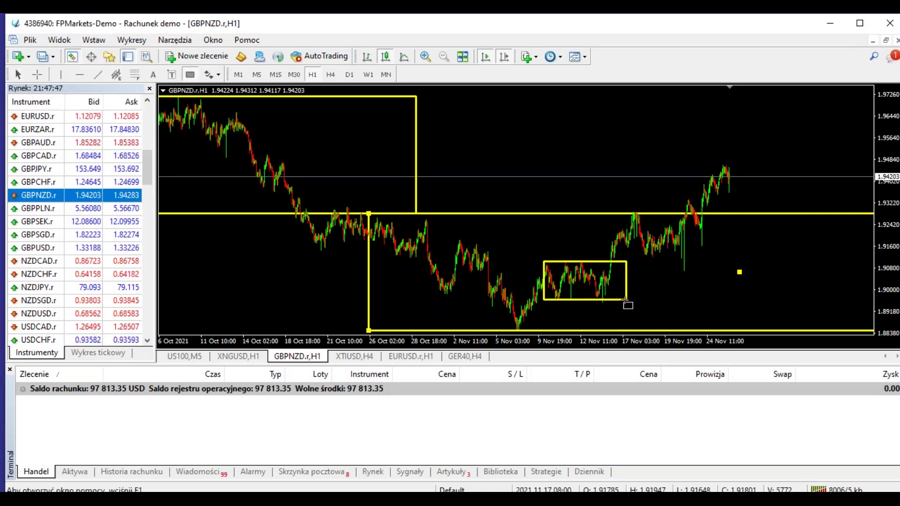
{"action": "mouse_move", "coordinate": [547, 271]}
{"action": "left_mouse_down"}
{"action": "mouse_move", "coordinate": [466, 279]}
{"action": "mouse_move", "coordinate": [355, 226]}
{"action": "mouse_move", "coordinate": [345, 234]}
{"action": "mouse_move", "coordinate": [657, 238]}
{"action": "mouse_move", "coordinate": [707, 218]}
{"action": "mouse_move", "coordinate": [753, 181]}
{"action": "left_mouse_up"}
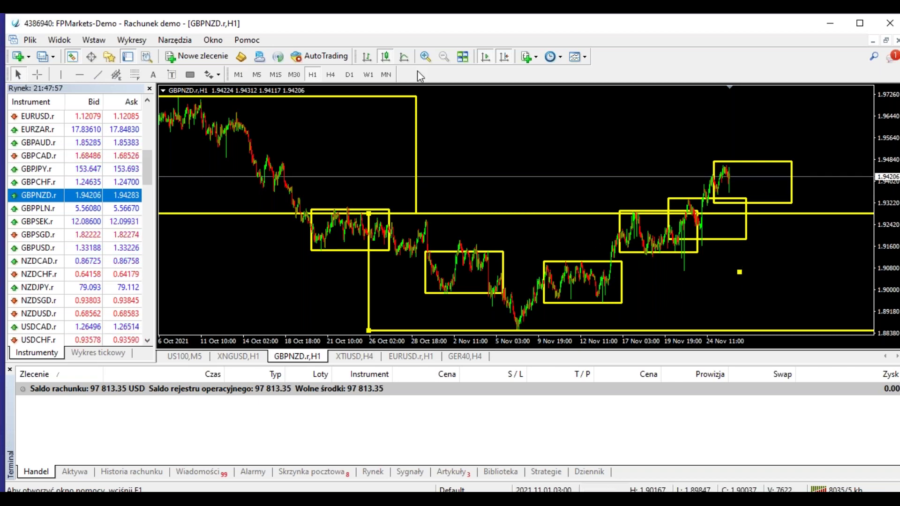
- Examine the correction rectangles on the H4 and H1 charts at different zoom levels
{"action": "left_click", "coordinate": [331, 75]}
{"action": "left_click", "coordinate": [427, 59]}
{"action": "left_click", "coordinate": [444, 57]}
{"action": "left_click", "coordinate": [427, 58]}
{"action": "left_click", "coordinate": [427, 58]}
{"action": "left_click", "coordinate": [311, 75]}
{"action": "left_click", "coordinate": [444, 57]}
{"action": "left_click", "coordinate": [444, 57]}
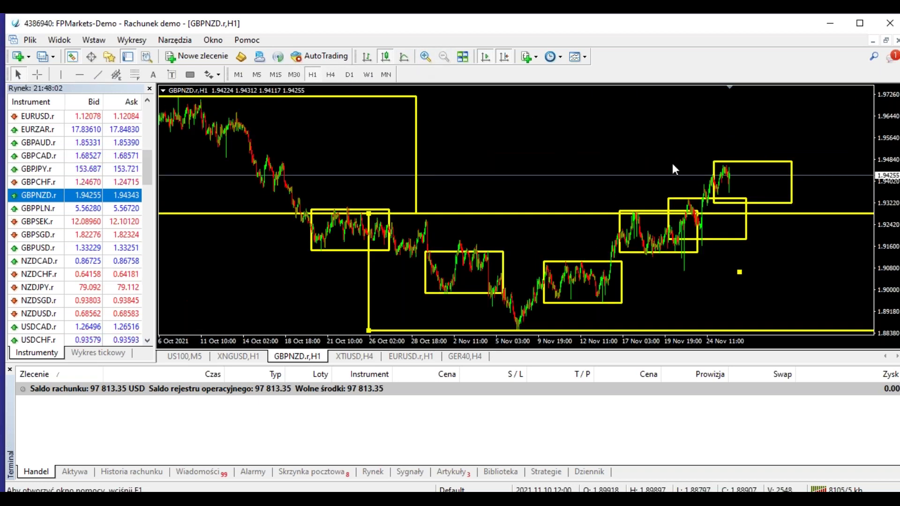
- Shift the rectangle before the last one slightly, and draw a Fibonacci retracement downward from its lower edge
{"action": "double_click", "coordinate": [746, 233]}
{"action": "left_click", "coordinate": [135, 75]}
{"action": "mouse_move", "coordinate": [717, 240]}
{"action": "left_mouse_down"}
{"action": "mouse_move", "coordinate": [739, 254]}
{"action": "mouse_move", "coordinate": [717, 244]}
{"action": "left_mouse_up"}
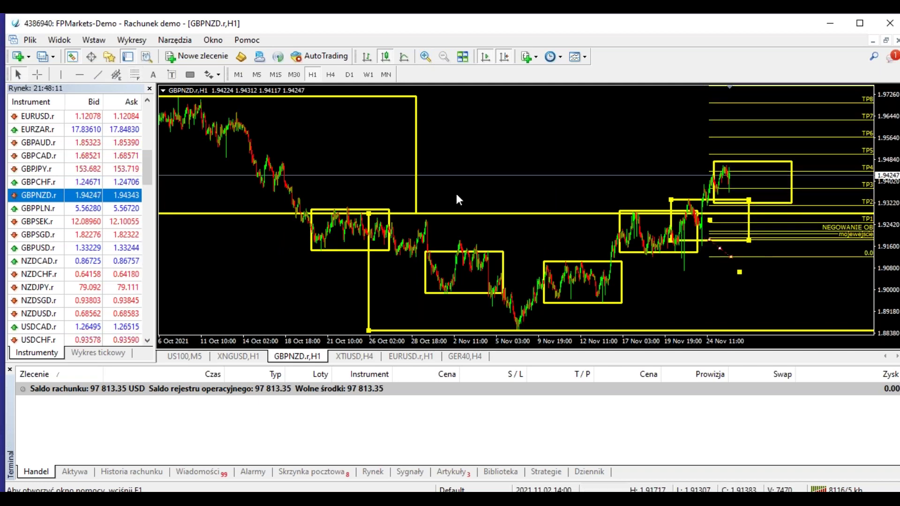
- Add a horizontal line at about 1.909 near the November spike low, and extend the Fibonacci's 0.0 level to it
{"action": "left_click", "coordinate": [79, 74]}
{"action": "left_click", "coordinate": [687, 266]}
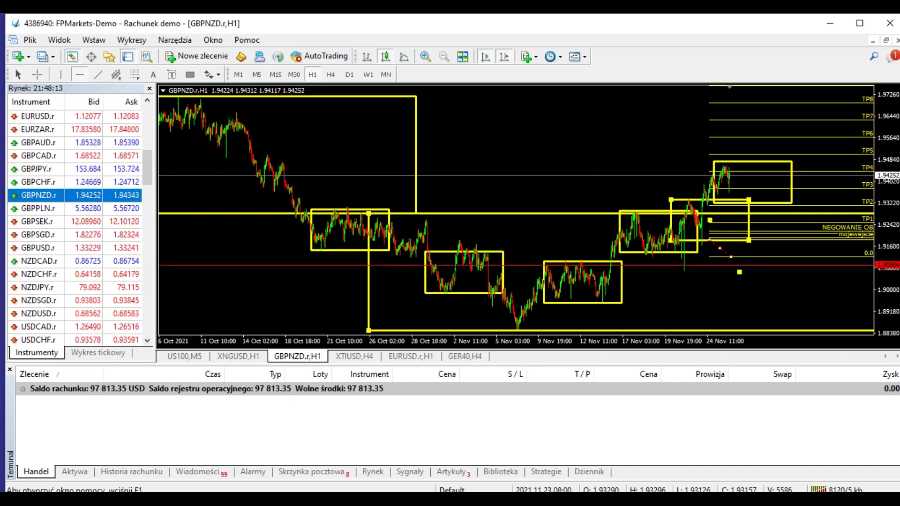
{"action": "left_click_drag", "start_coordinate": [735, 254], "coordinate": [739, 265]}
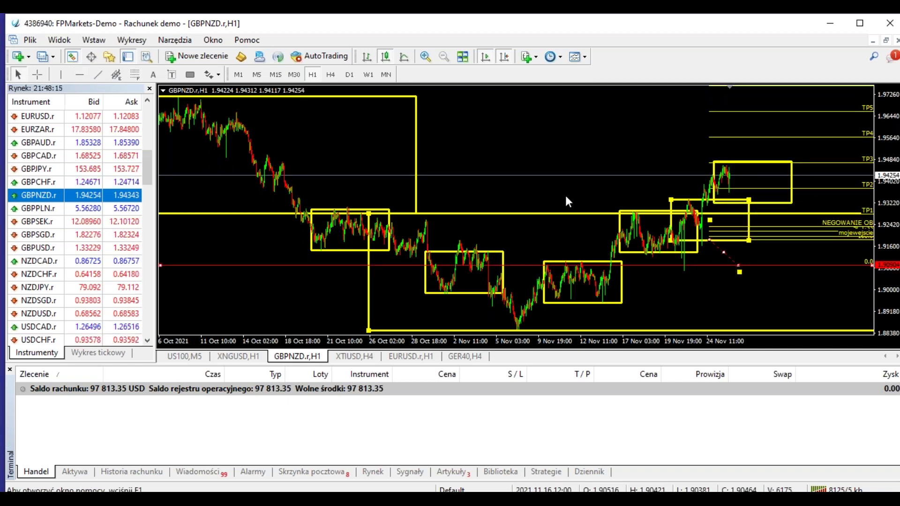
- Switch the chart to H4 and delete the two most recent correction rectangles
{"action": "left_click", "coordinate": [332, 74]}
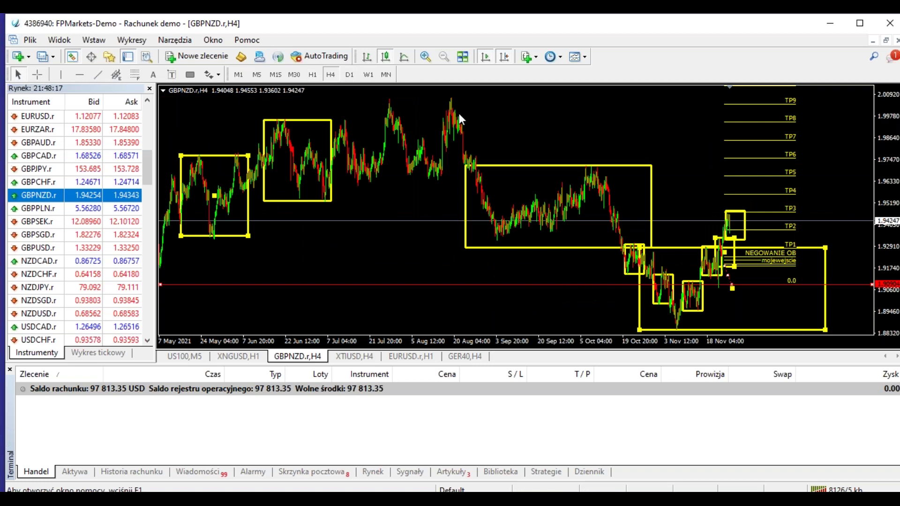
{"action": "right_click", "coordinate": [744, 211]}
{"action": "left_click", "coordinate": [757, 255]}
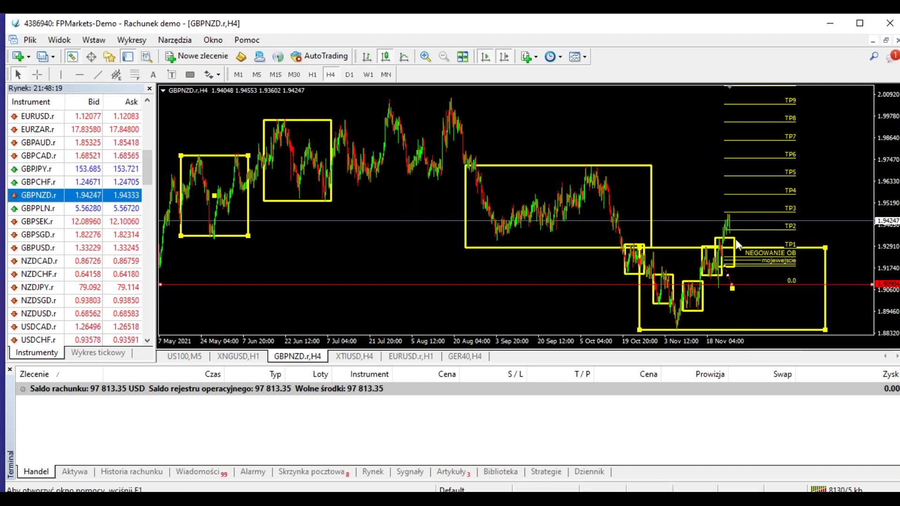
{"action": "right_click", "coordinate": [734, 239]}
{"action": "right_click", "coordinate": [737, 242]}
{"action": "left_click", "coordinate": [762, 283]}
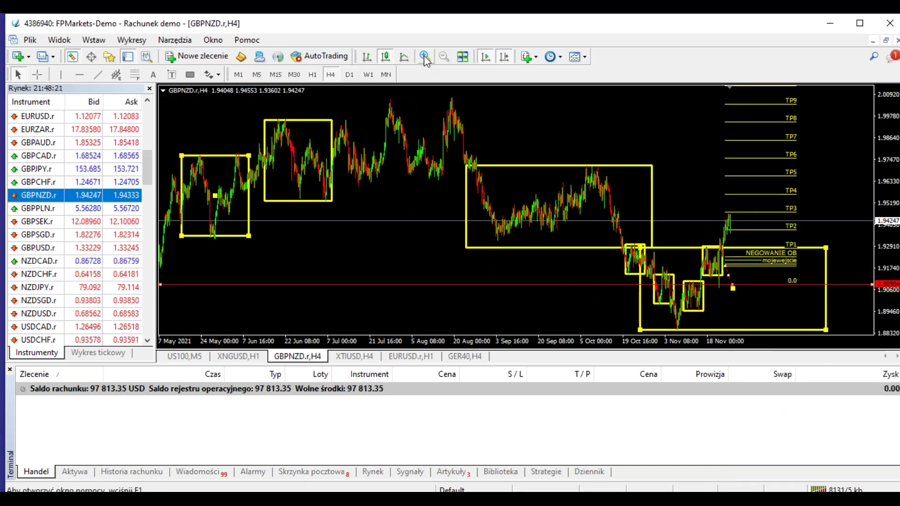
{"action": "left_click", "coordinate": [424, 57]}
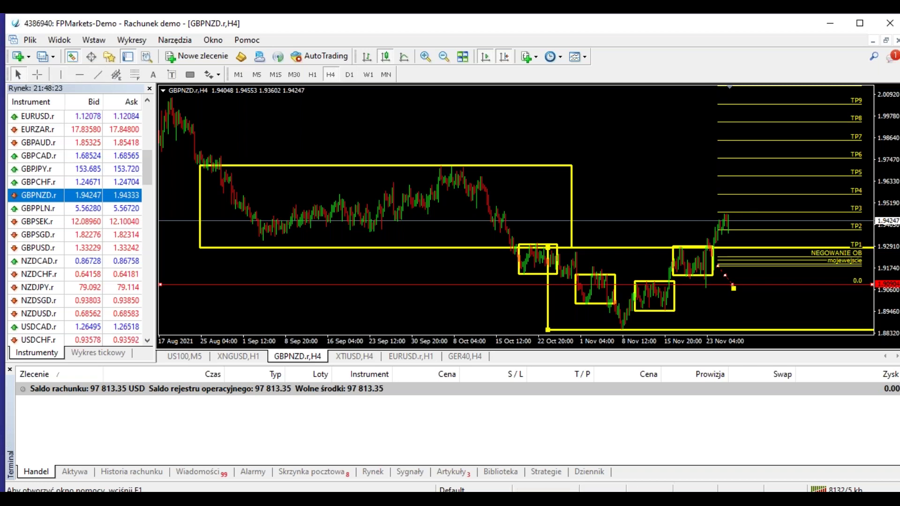
- Mark the levels near the Fibonacci's base with the pen, and connect the October high to a circled TP6
{"action": "left_click", "coordinate": [744, 413]}
{"action": "left_click_drag", "start_coordinate": [699, 277], "coordinate": [757, 285]}
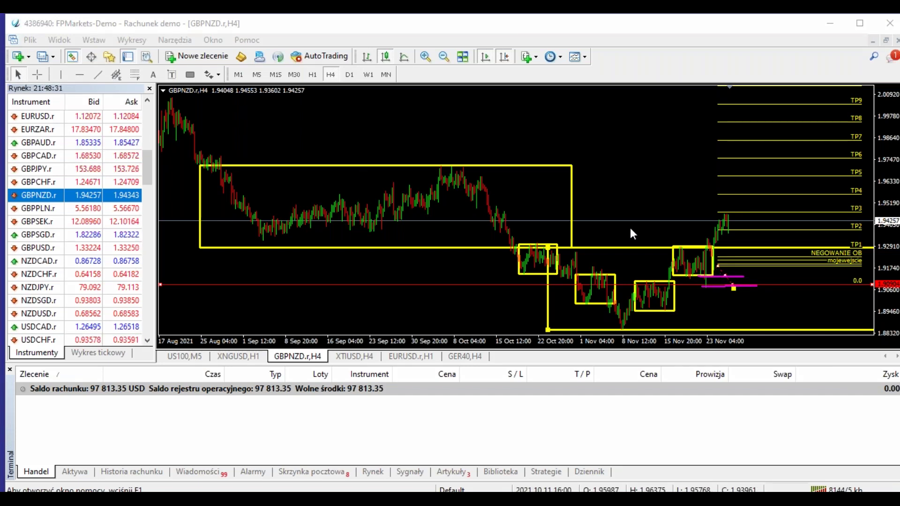
{"action": "left_click_drag", "start_coordinate": [708, 270], "coordinate": [743, 270]}
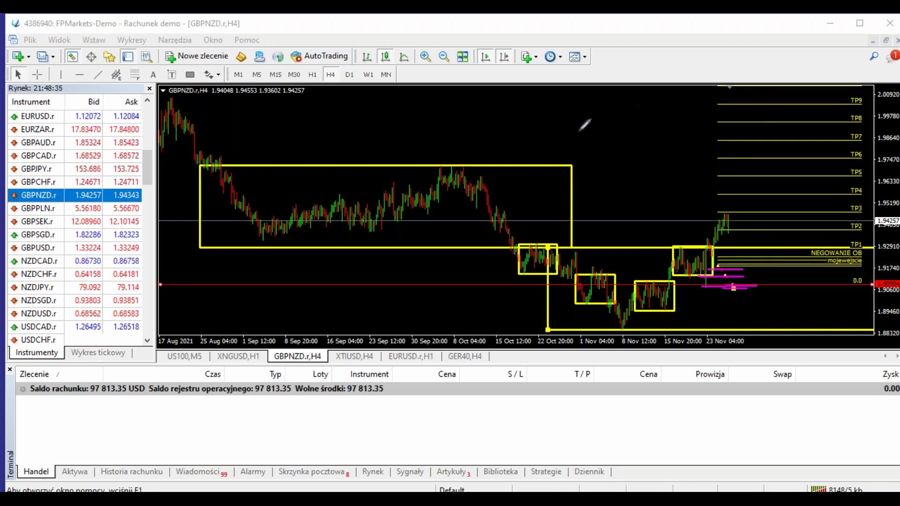
{"action": "left_click_drag", "start_coordinate": [429, 165], "coordinate": [660, 153]}
{"action": "mouse_move", "coordinate": [600, 159]}
{"action": "left_mouse_down"}
{"action": "mouse_move", "coordinate": [869, 149]}
{"action": "mouse_move", "coordinate": [851, 151]}
{"action": "left_mouse_up"}
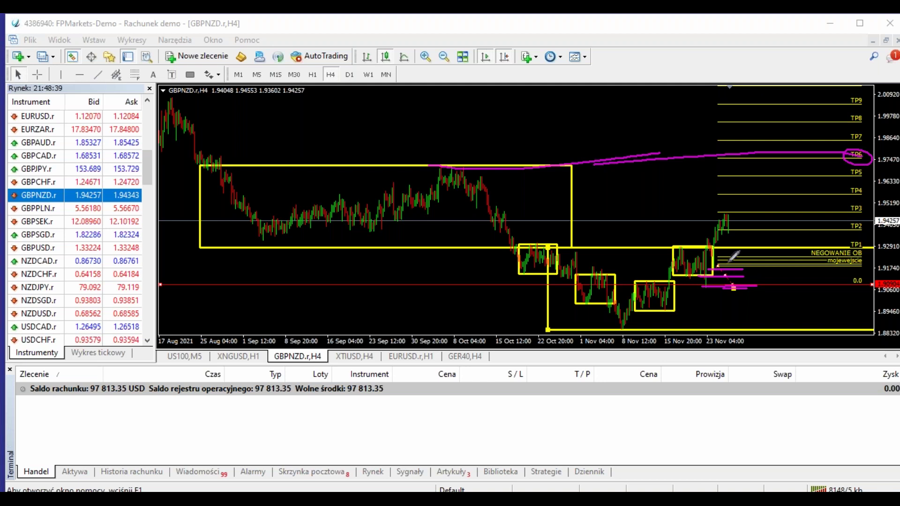
- Raise the horizontal line to about 1.911, pull the Fibonacci's 0.0 level up to it, and inspect the resulting targets
{"action": "left_click", "coordinate": [713, 260]}
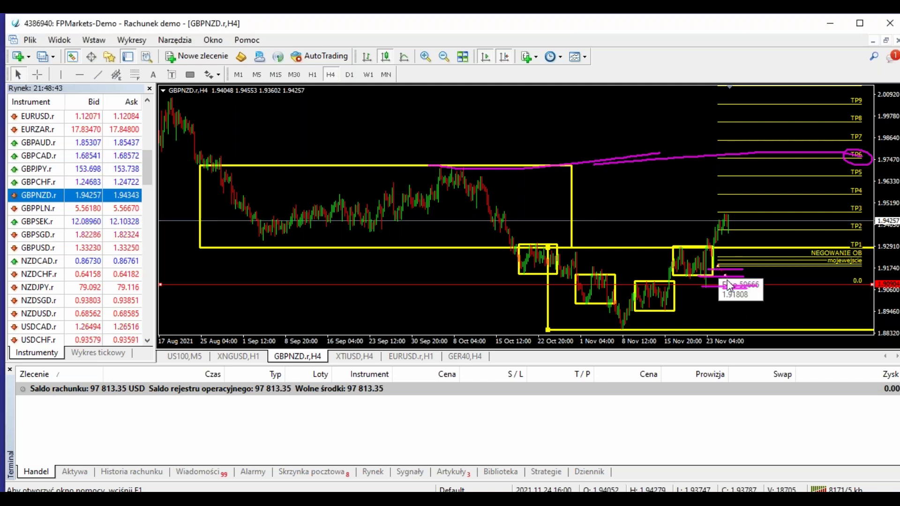
{"action": "left_click_drag", "start_coordinate": [737, 284], "coordinate": [739, 280]}
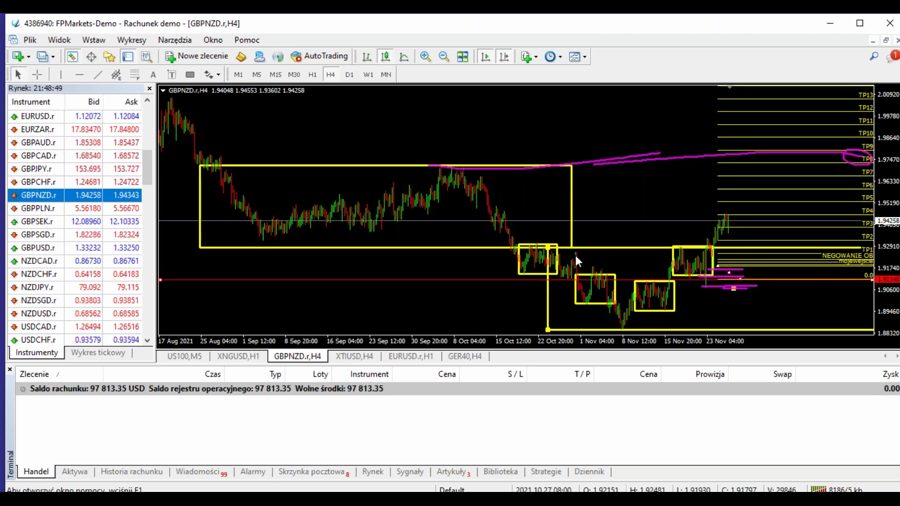
{"action": "left_click", "coordinate": [37, 74]}
{"action": "left_click", "coordinate": [751, 229]}
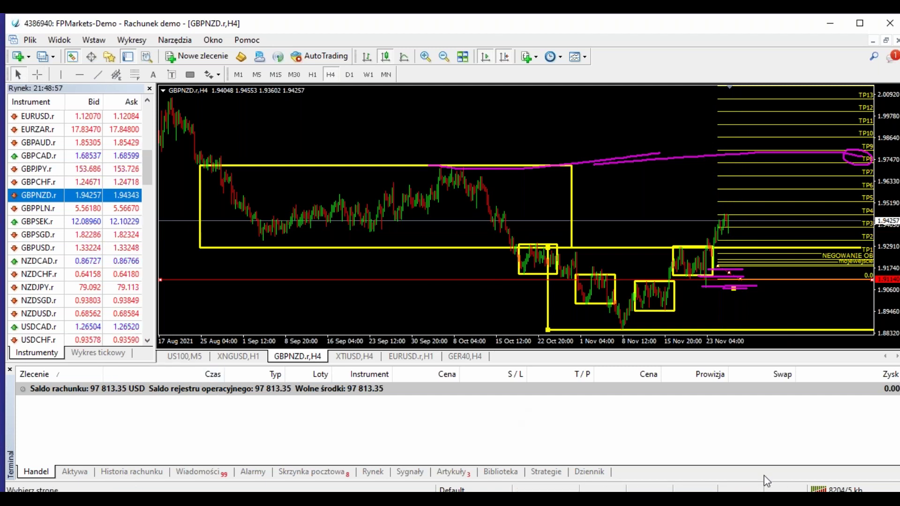
{"action": "left_click", "coordinate": [835, 497]}
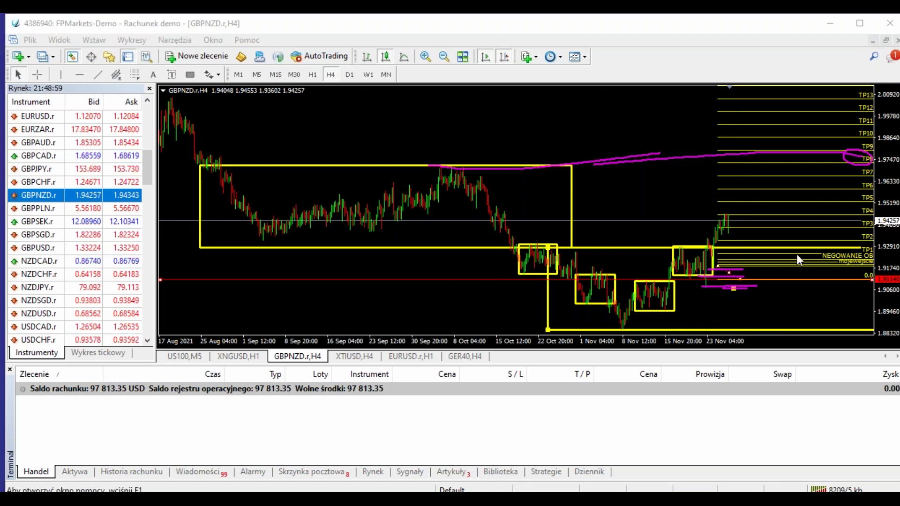